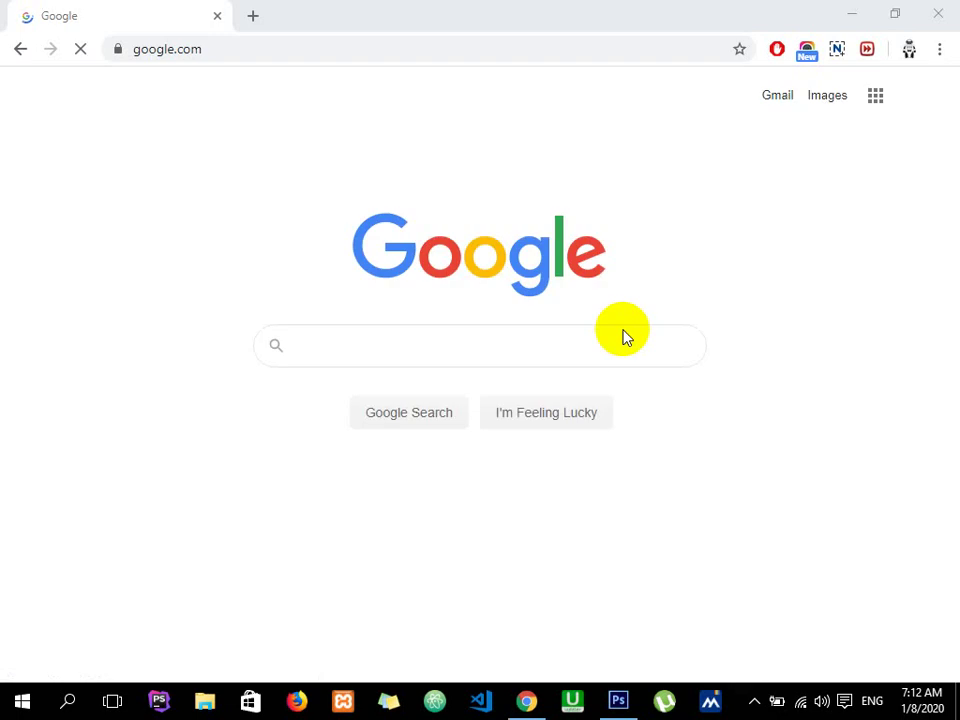
Step: Search Google for 'brushes for photoshop', then revise the query to 'download brushes for photoshop'
left_click(557, 347)
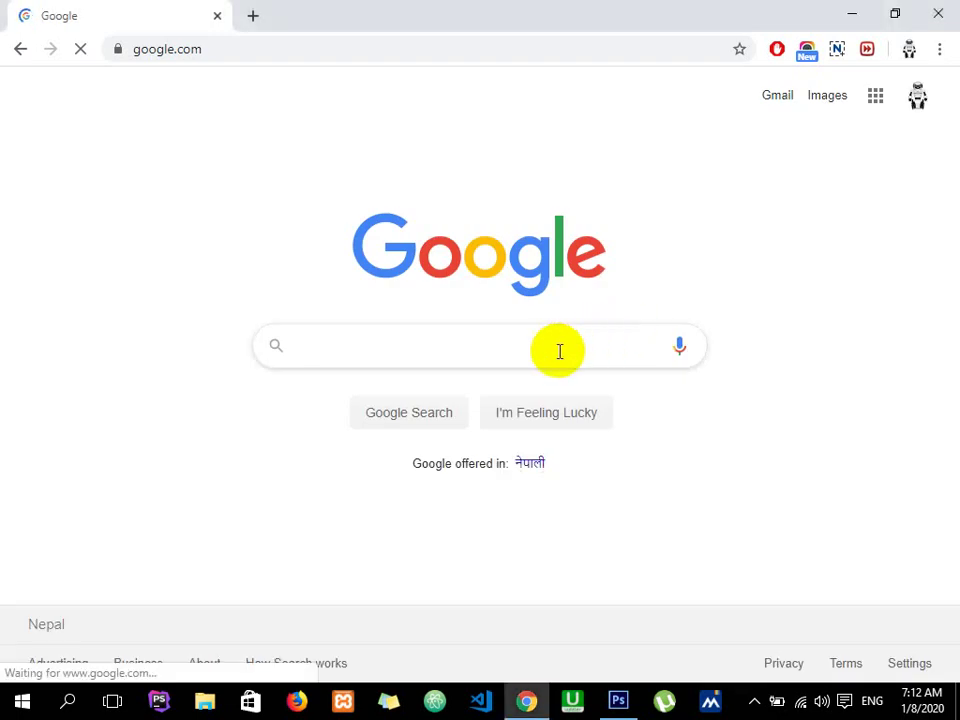
type("brushes for ph")
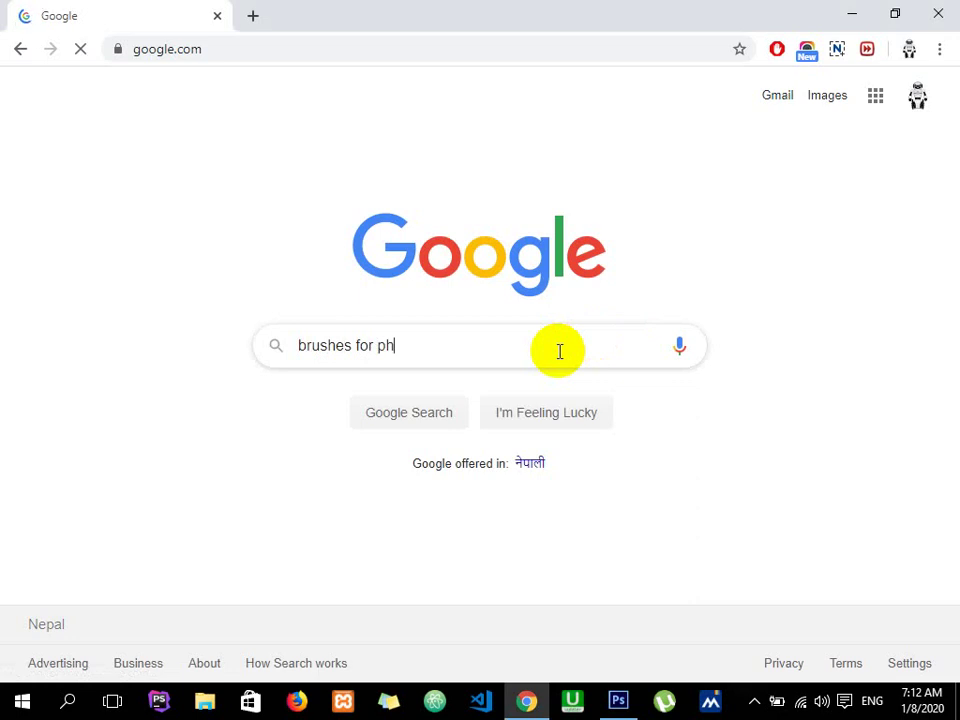
type("otoshop")
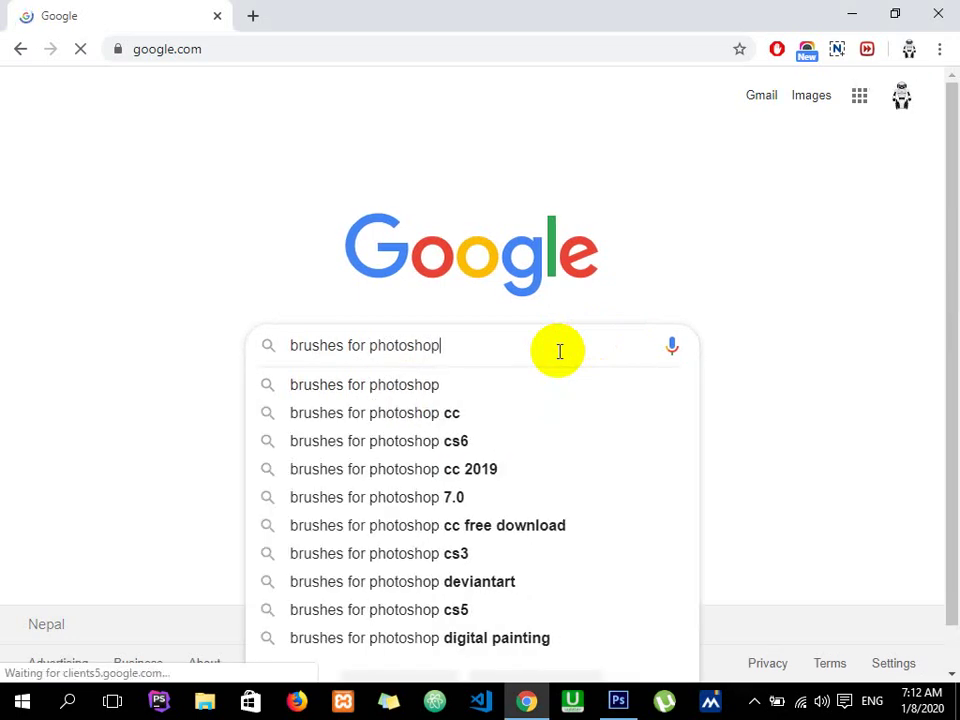
key("Return")
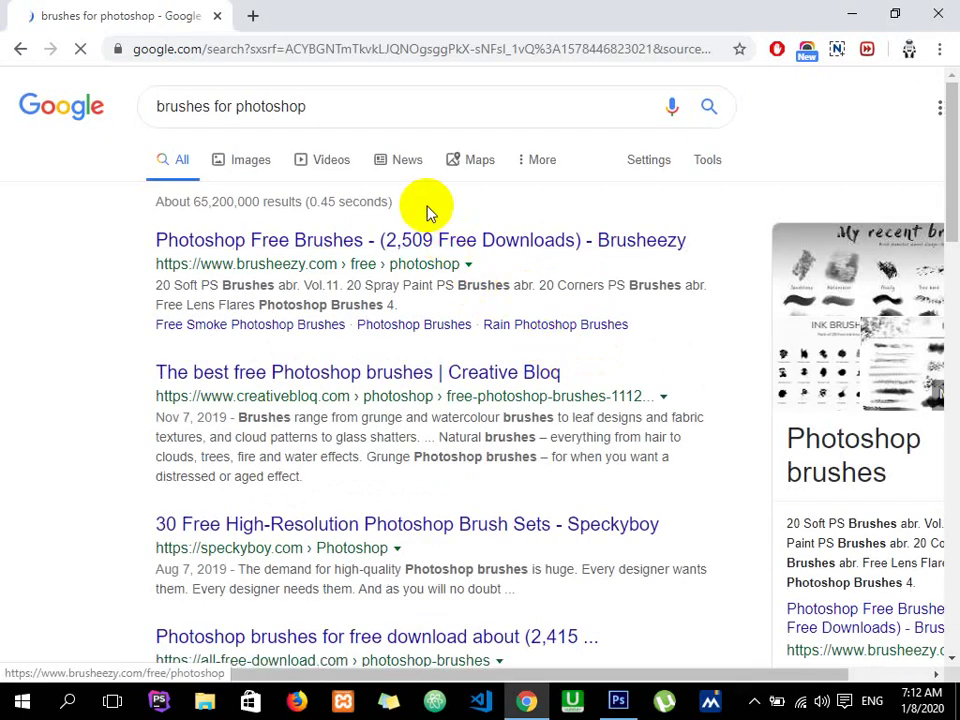
left_click(157, 104)
type("download")
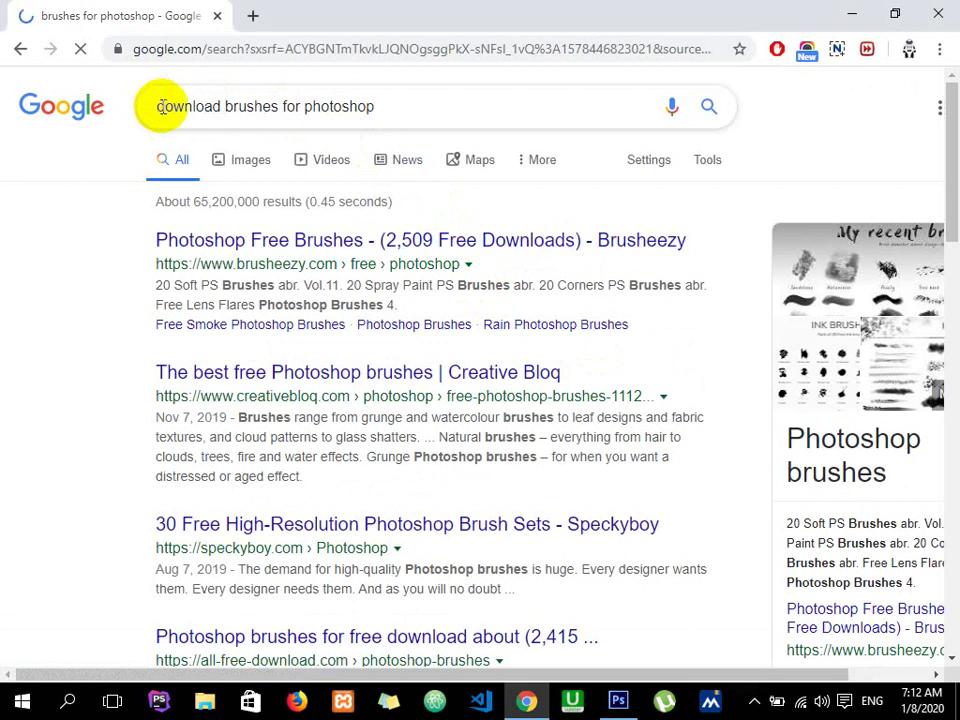
Step: Open the Brusheezy, Creative Bloq and Speckyboy results each in a new tab
right_click(366, 244)
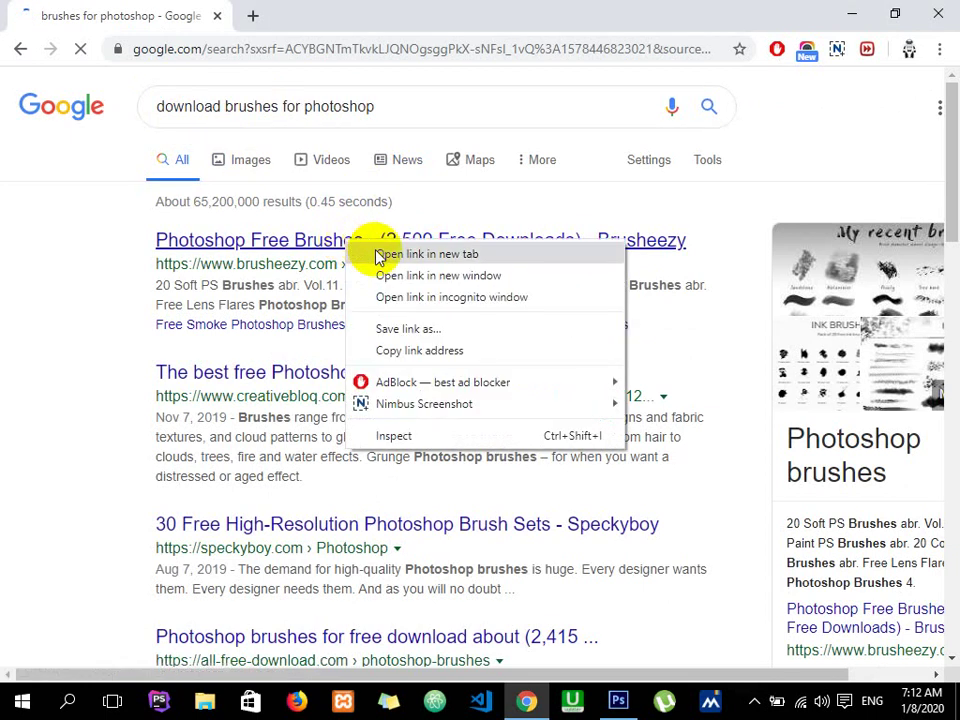
left_click(370, 253)
right_click(410, 386)
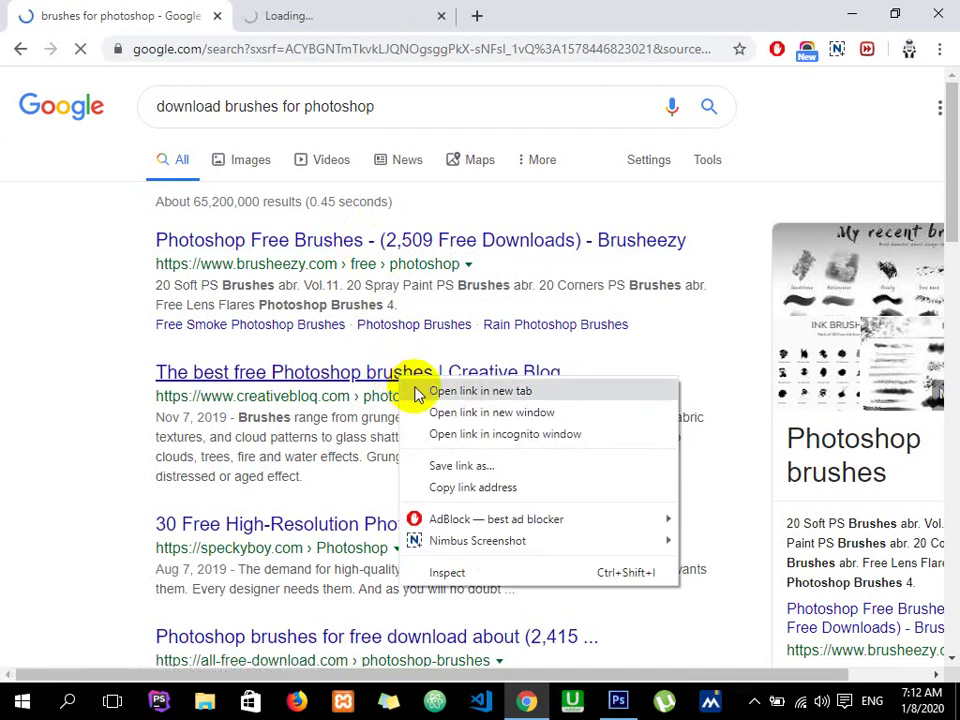
left_click(418, 391)
right_click(467, 520)
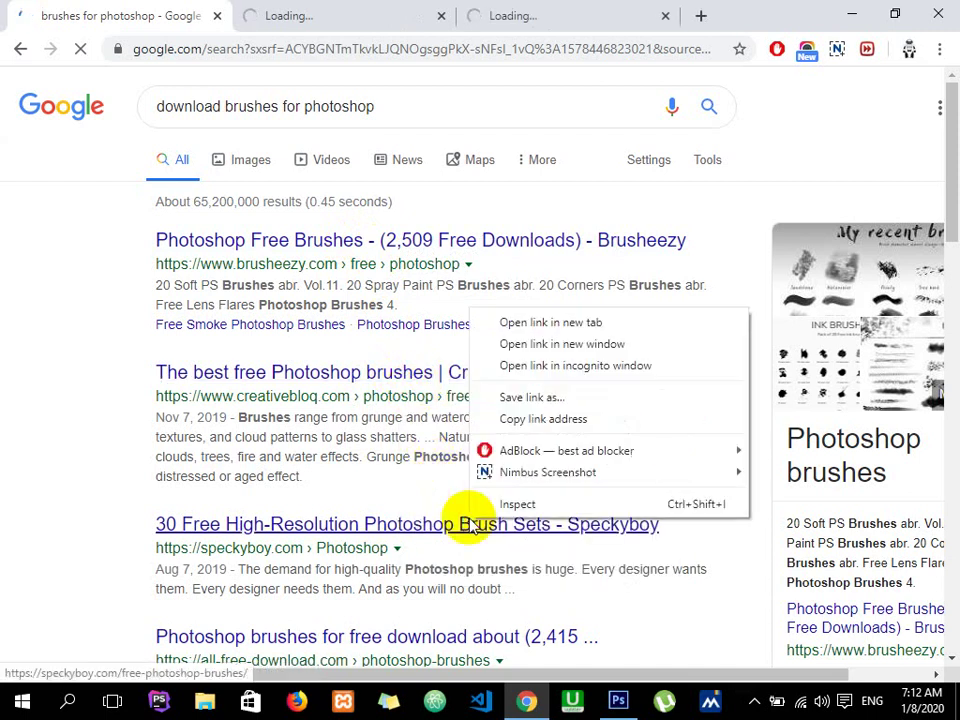
left_click(524, 322)
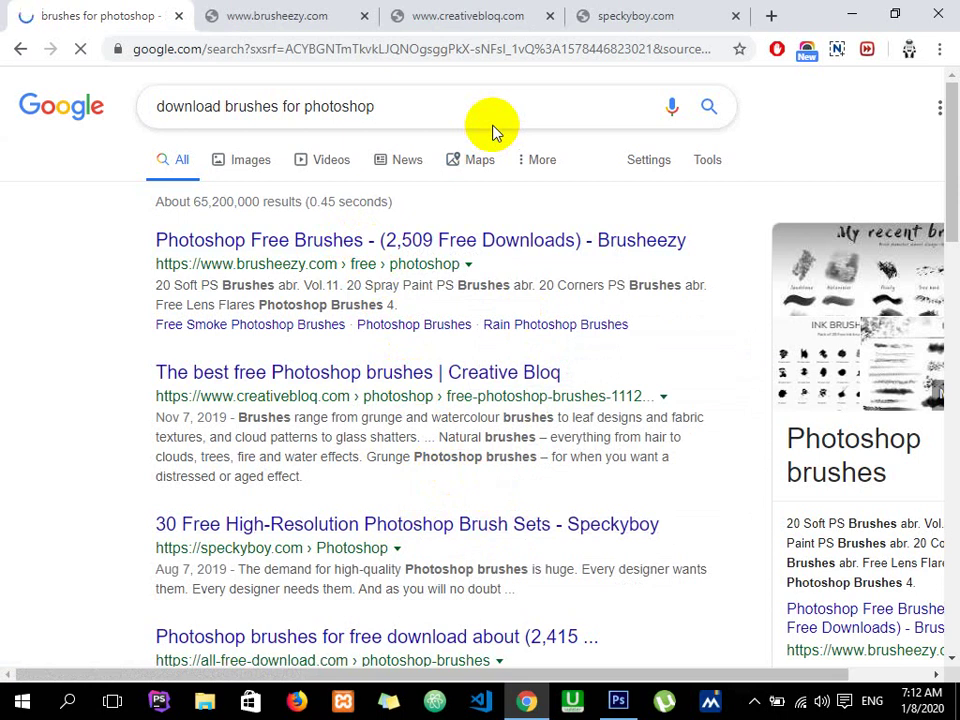
Step: Look over the three brush pages and scroll the Speckyboy brush-set article to Plant Photoshop Brushes
left_click(315, 12)
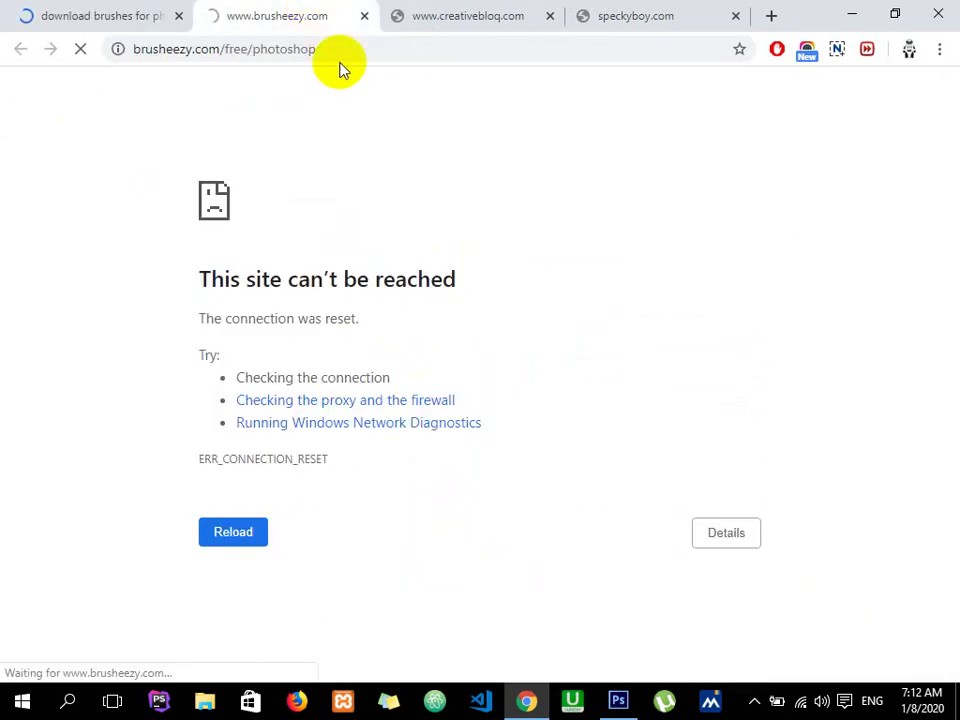
left_click(490, 14)
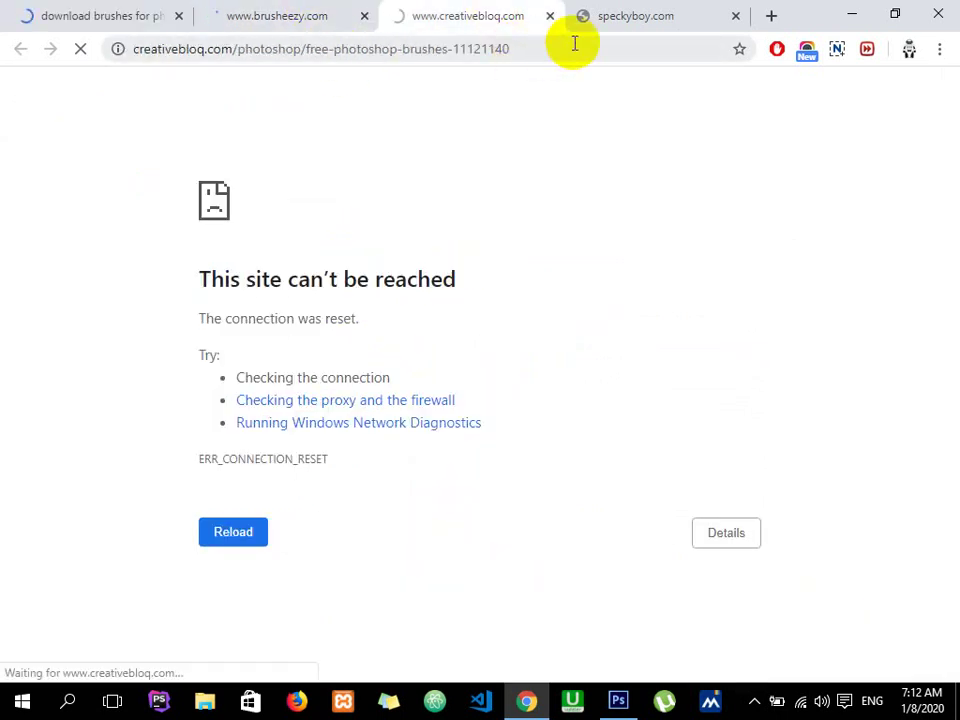
left_click(606, 10)
left_click(332, 8)
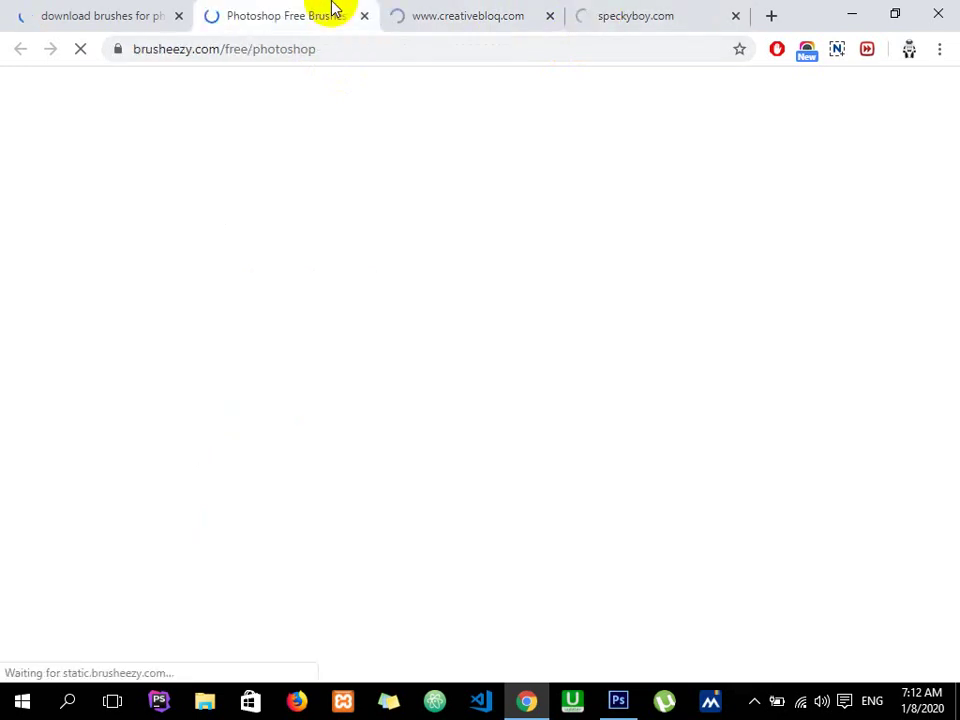
left_click(508, 8)
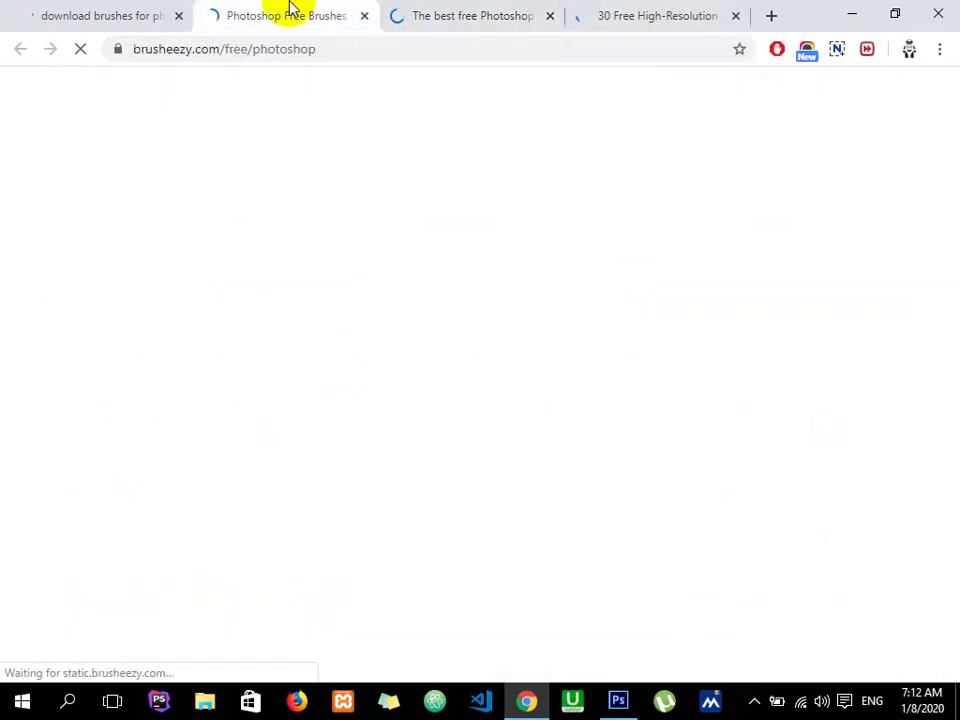
left_click(289, 8)
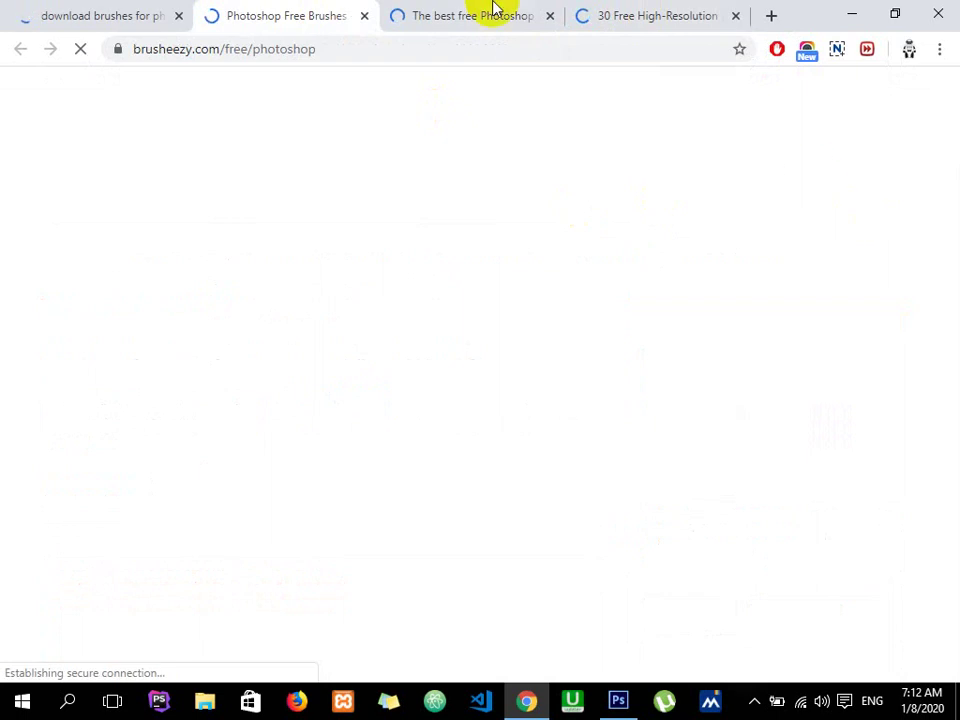
left_click(690, 10)
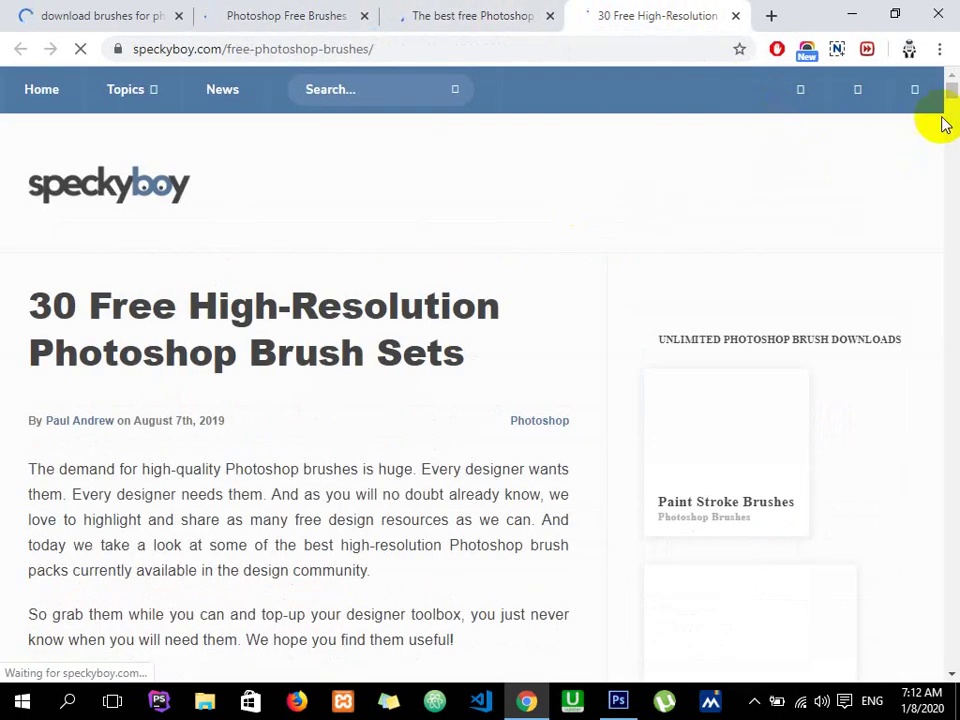
left_click_drag(944, 96, 950, 146)
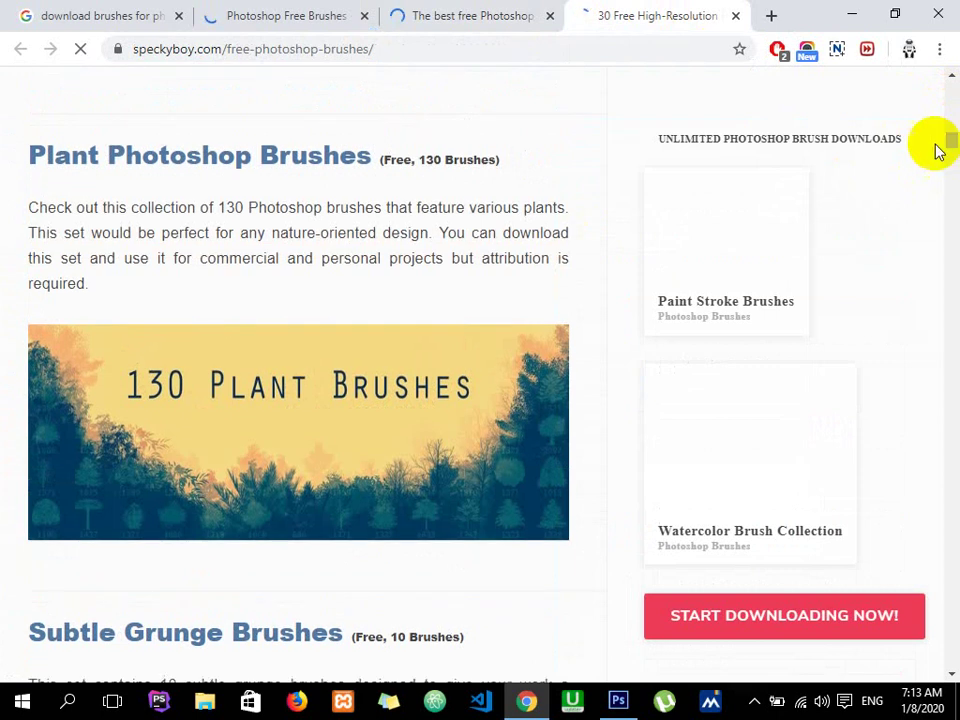
Step: Open 'Plant Photoshop Brushes' from the Speckyboy article in a new tab
right_click(210, 168)
left_click(222, 176)
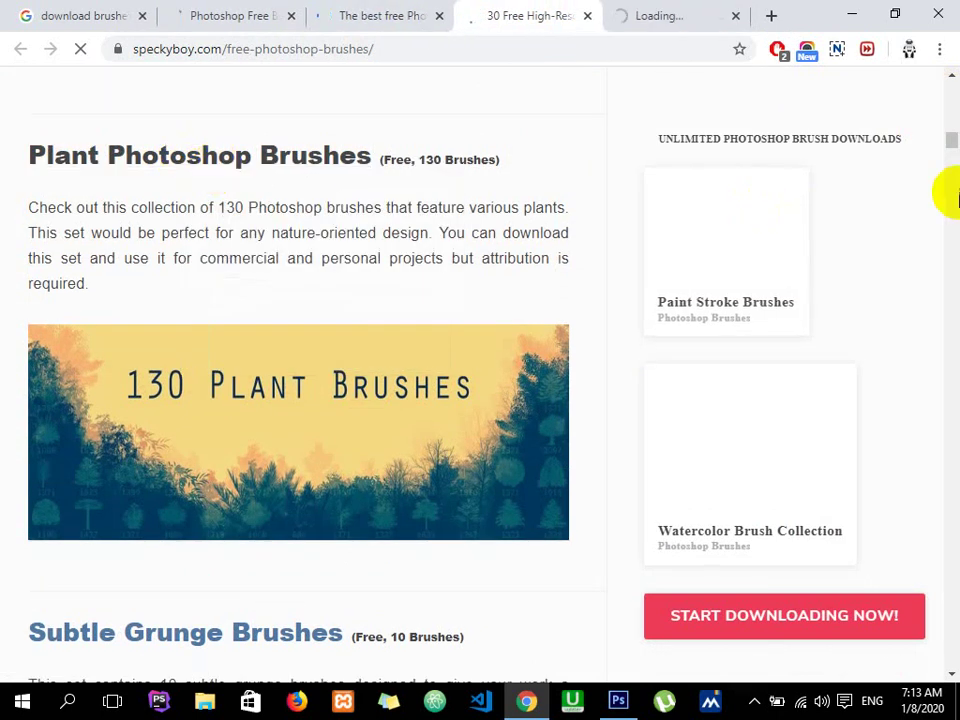
scroll(953, 145, "down", 2)
scroll(950, 147, "down", 2)
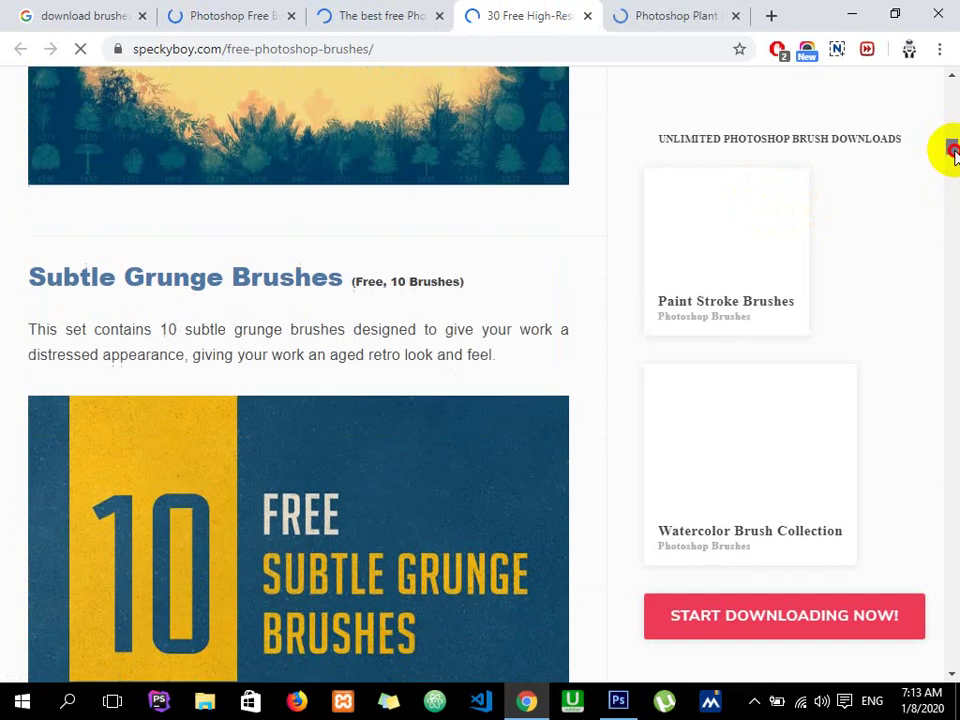
Step: Scroll down through the Creative Bloq brushes article
left_click(338, 12)
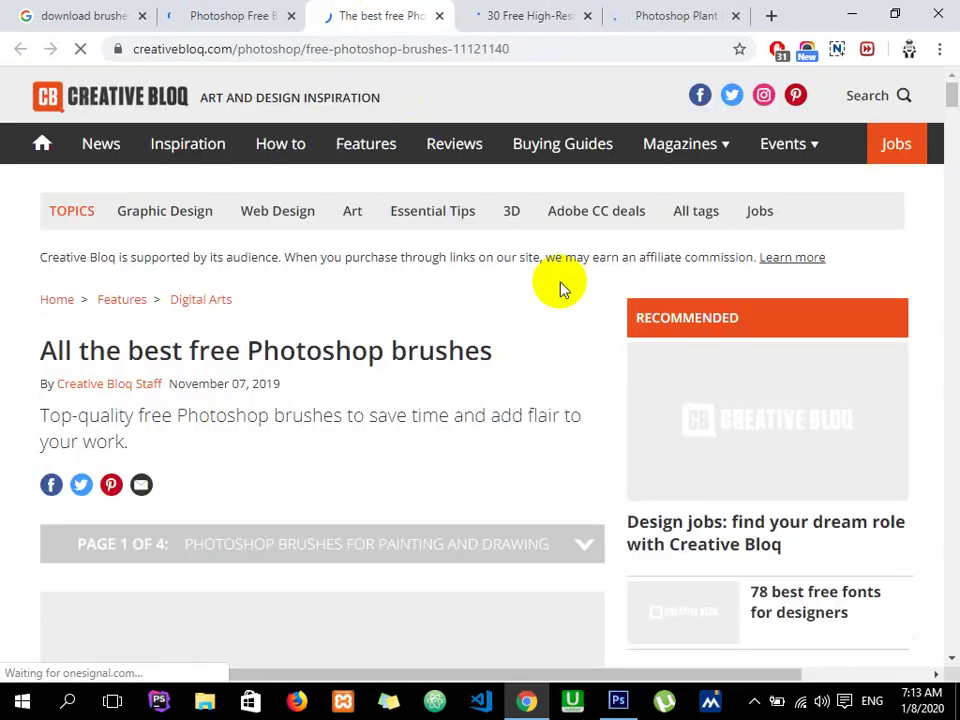
scroll(948, 100, "down", 5)
scroll(945, 109, "down", 1)
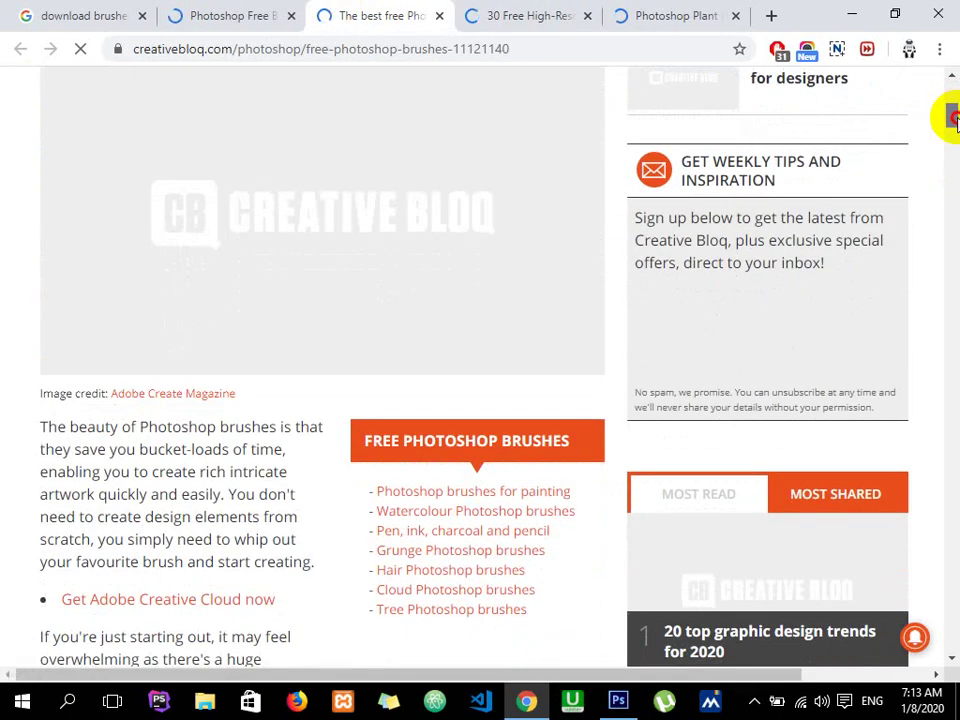
scroll(945, 115, "down", 1)
scroll(950, 135, "down", 5)
scroll(950, 150, "down", 1)
scroll(950, 150, "down", 1)
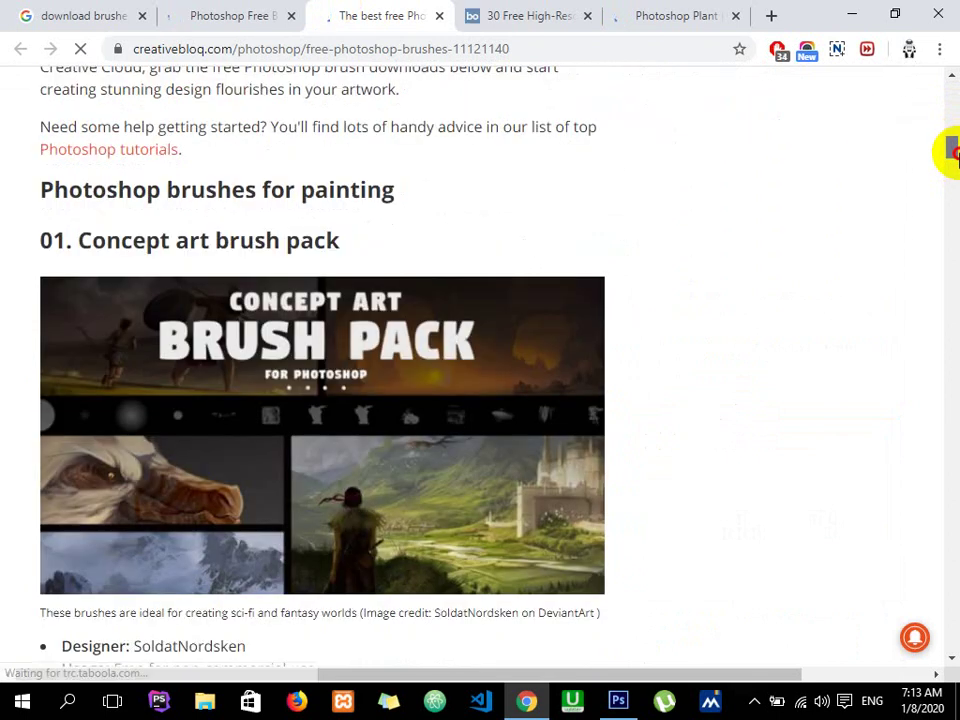
scroll(952, 155, "down", 1)
left_click_drag(952, 155, 952, 175)
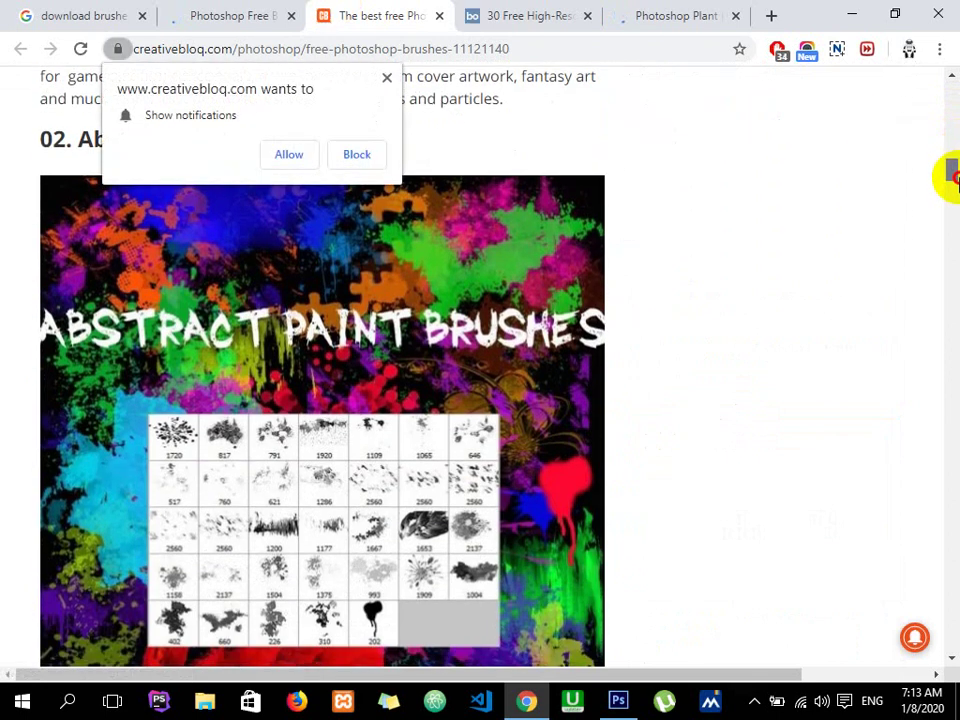
left_click_drag(954, 176, 954, 187)
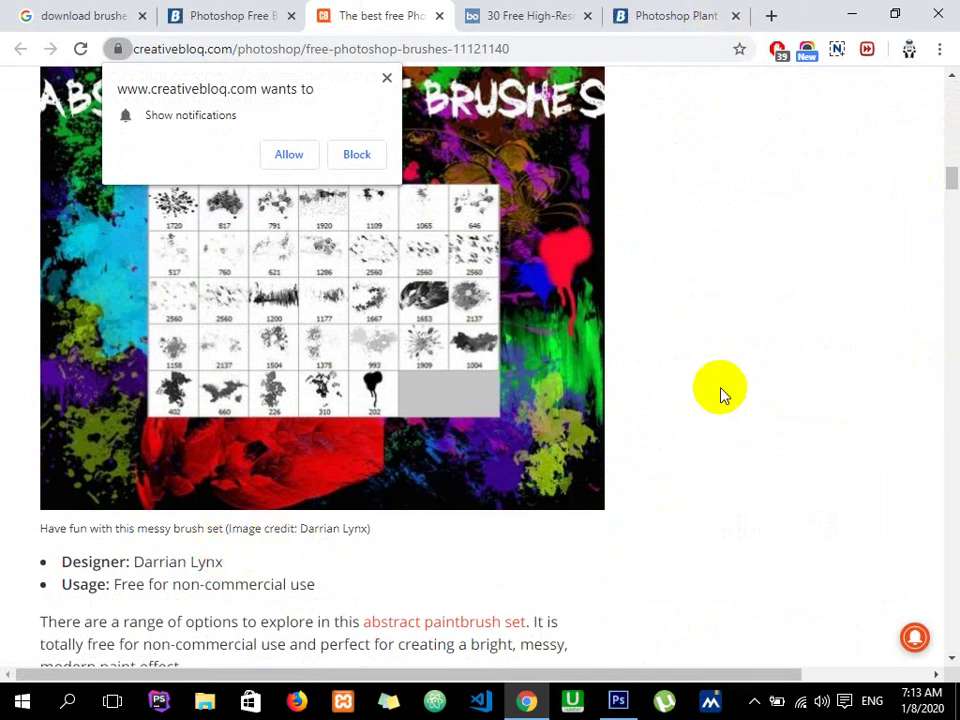
mouse_move(953, 188)
left_mouse_down()
mouse_move(945, 197)
mouse_move(953, 183)
mouse_move(945, 171)
mouse_move(255, 190)
left_mouse_up()
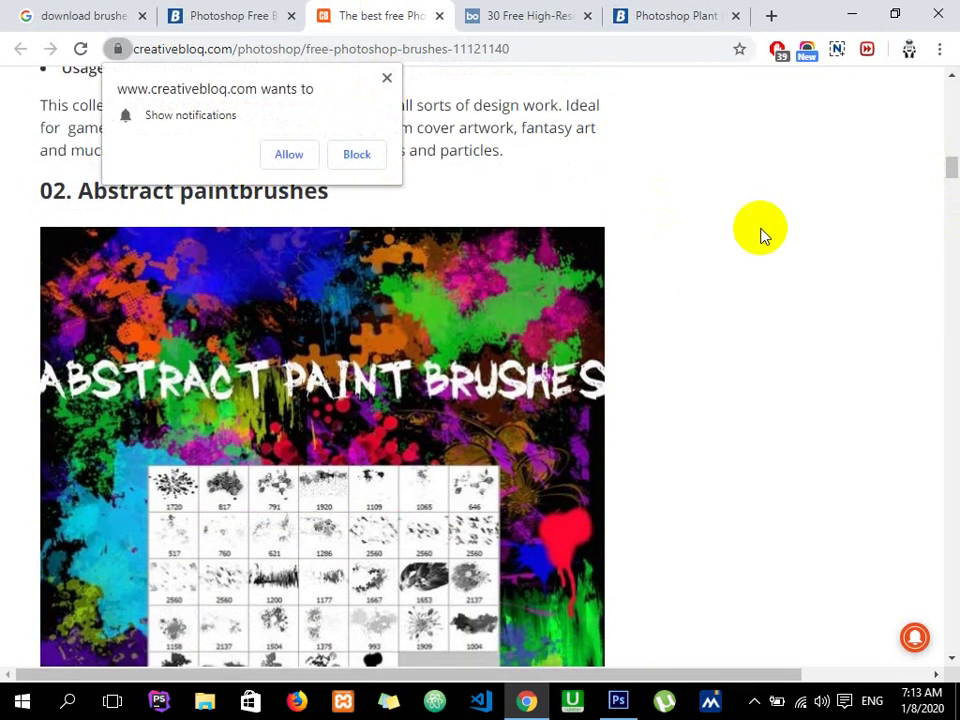
Step: Dismiss the notification prompt and open the abstract paintbrush set download page in a new tab
left_click(388, 78)
left_click_drag(945, 163, 947, 179)
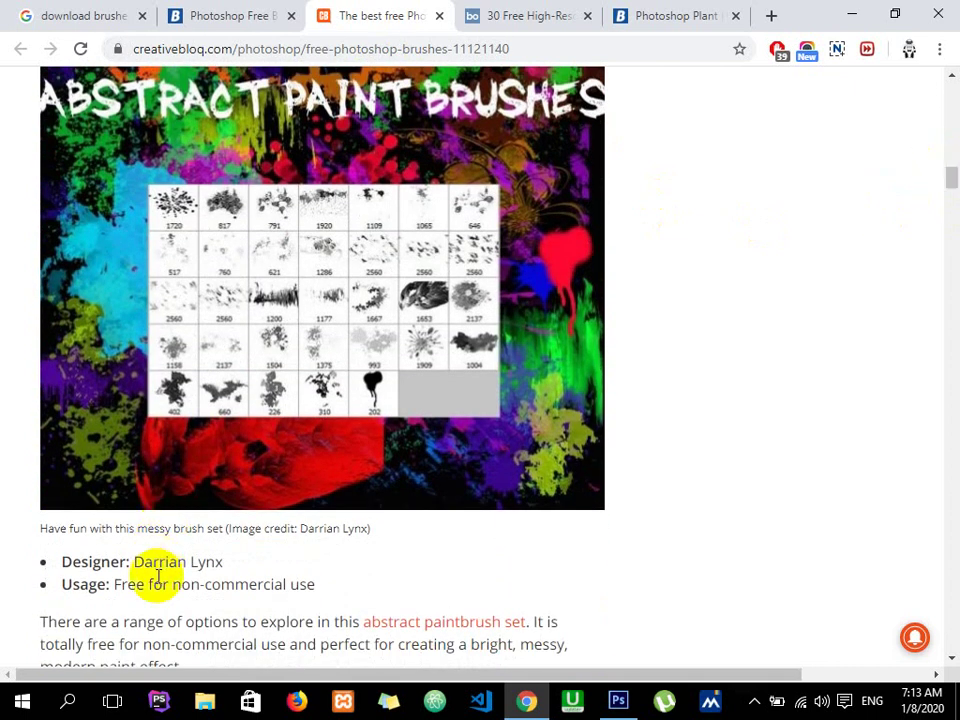
left_click_drag(949, 182, 952, 172)
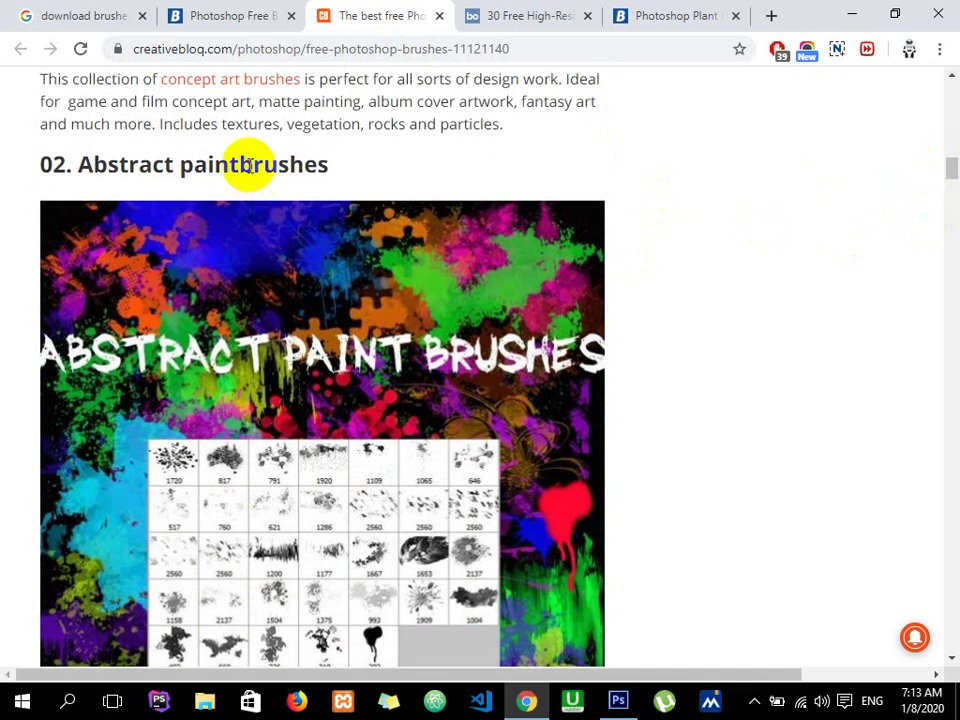
left_click_drag(946, 160, 949, 183)
right_click(413, 418)
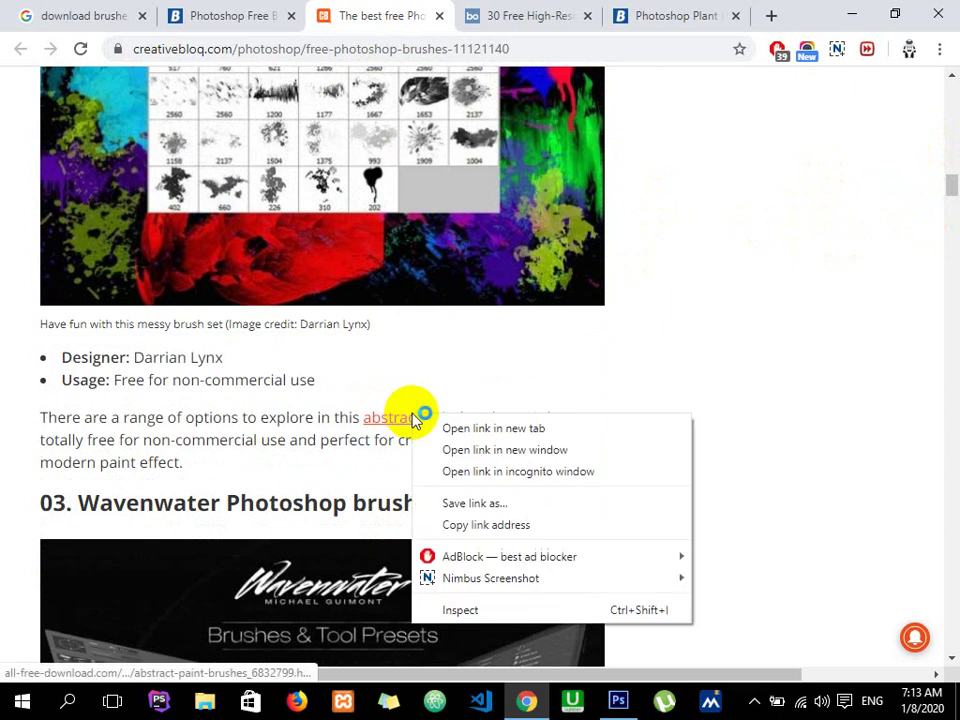
left_click(440, 428)
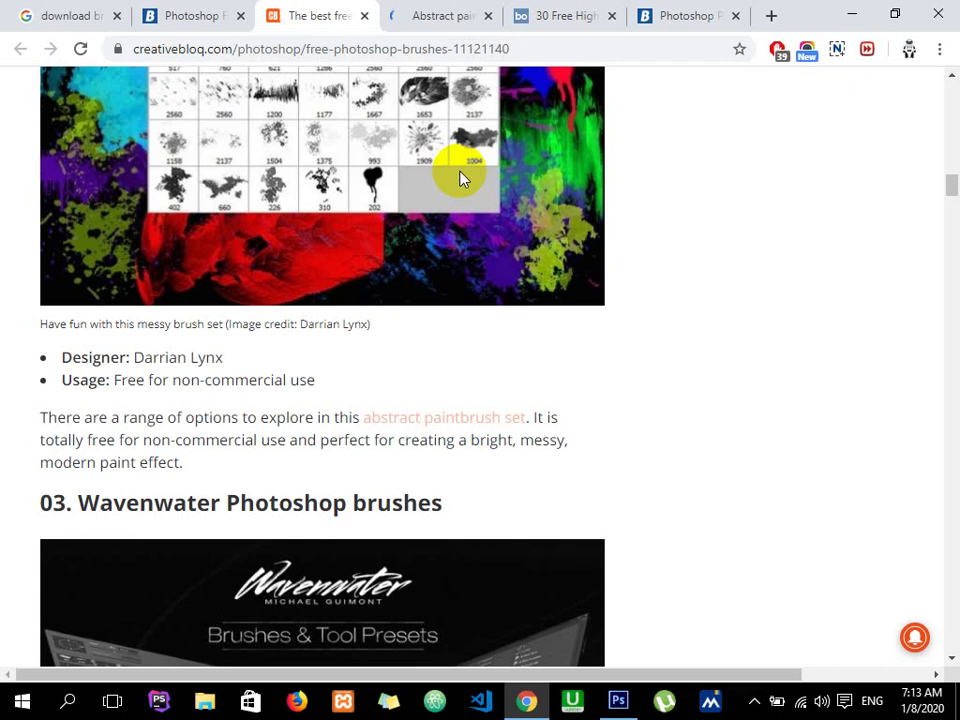
left_click(440, 12)
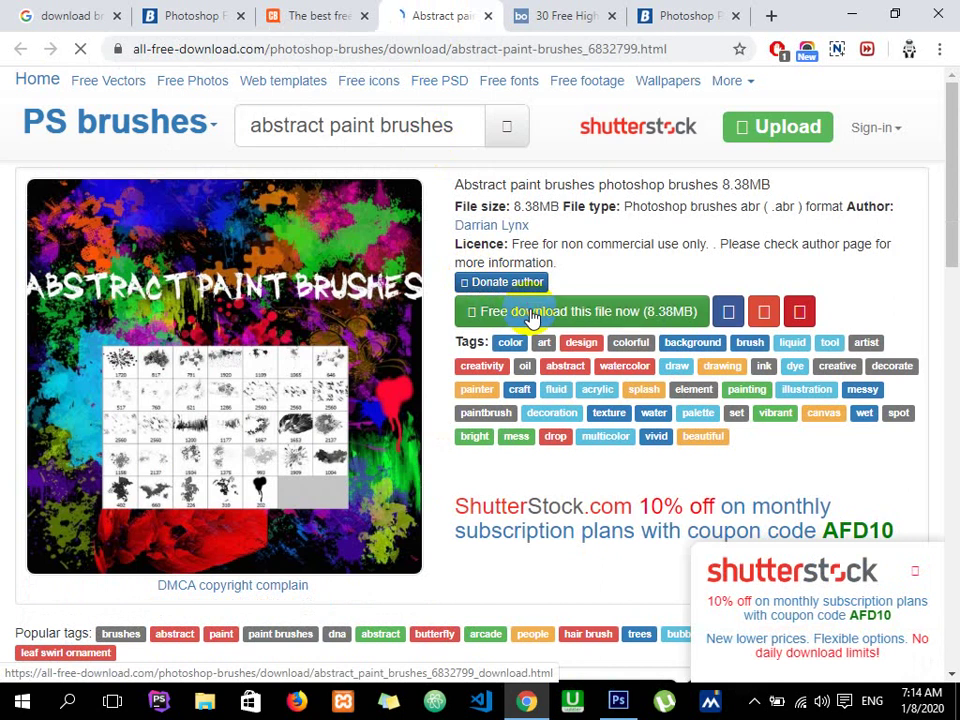
Step: Start downloading both the abstract paint brushes and the Brusheezy Photoshop Plant Brushes pack
left_click(533, 316)
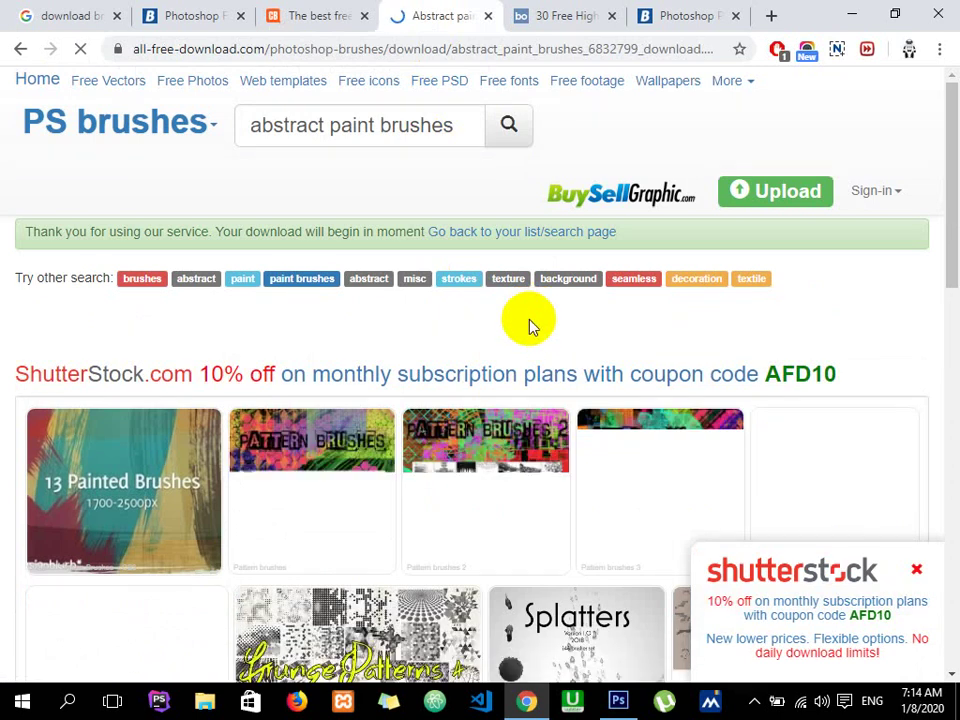
left_click(560, 10)
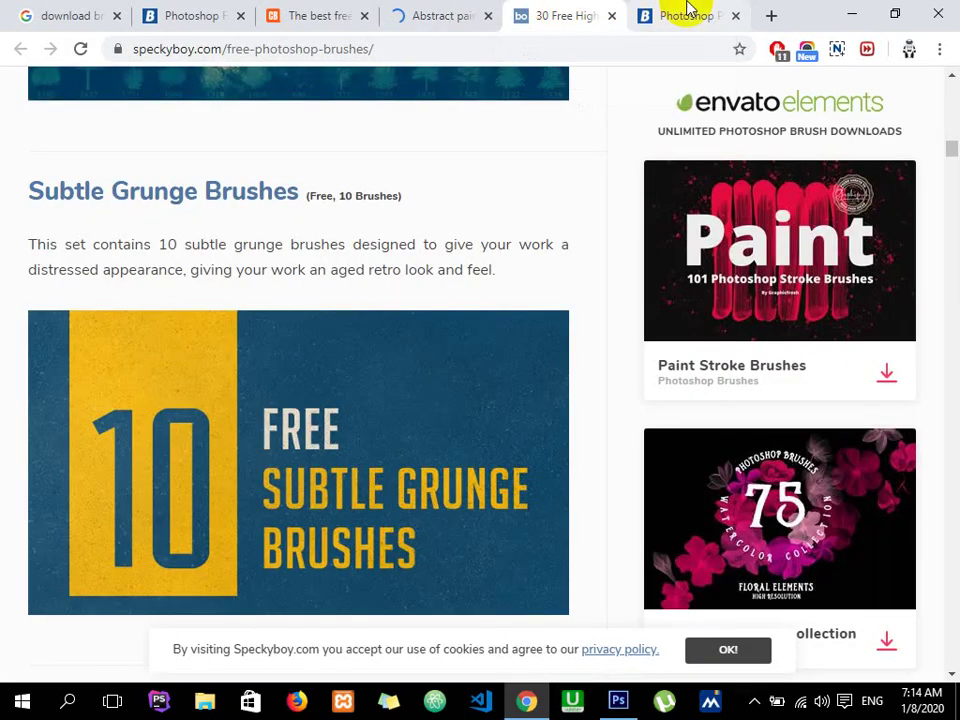
left_click(690, 10)
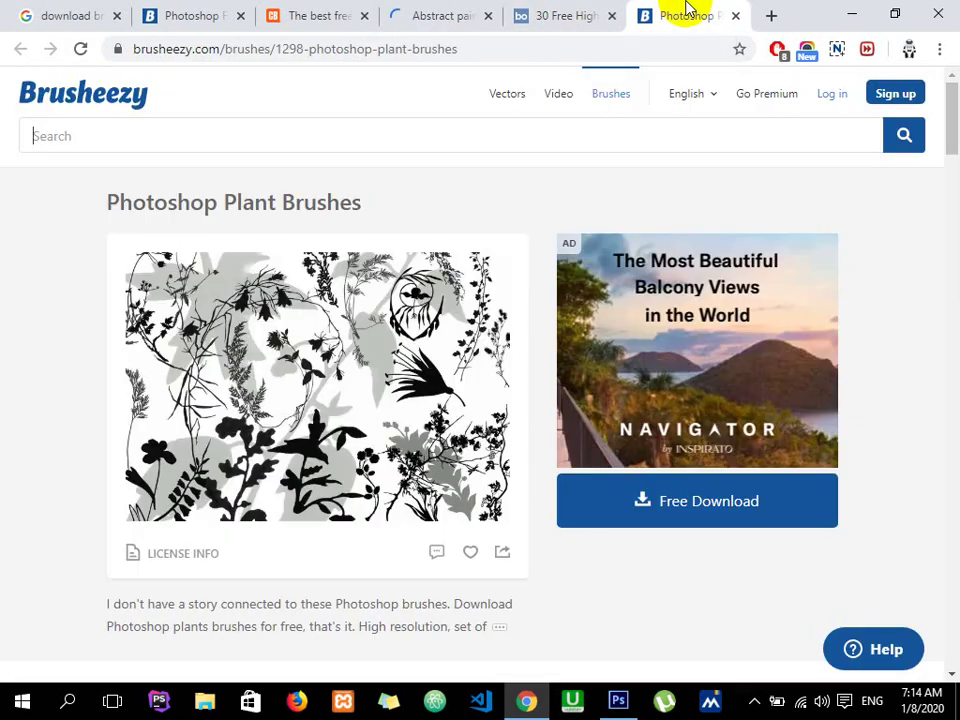
left_click(712, 497)
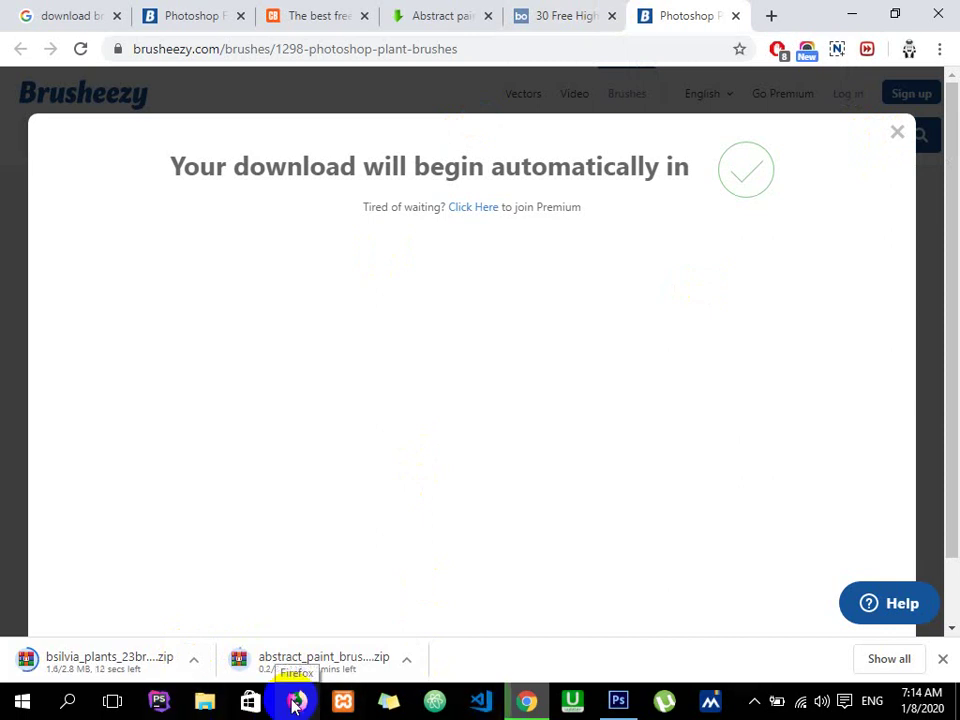
Step: Open This PC and browse to C:\Program Files\Adobe\Adobe Photoshop CS6 (64 Bit)\Presets
key("super+d")
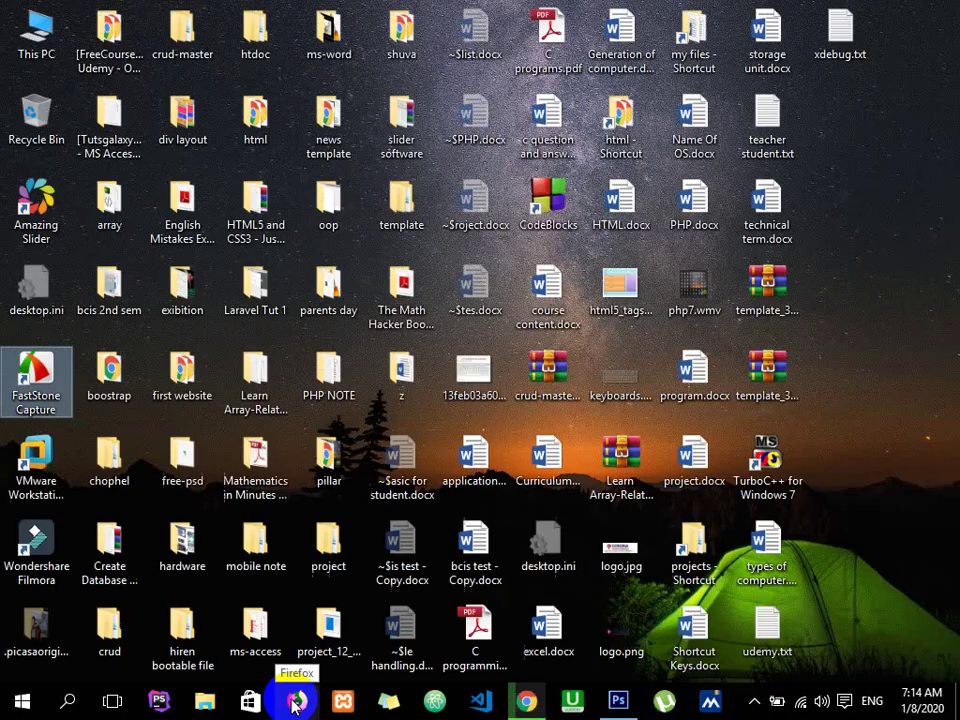
double_click(33, 52)
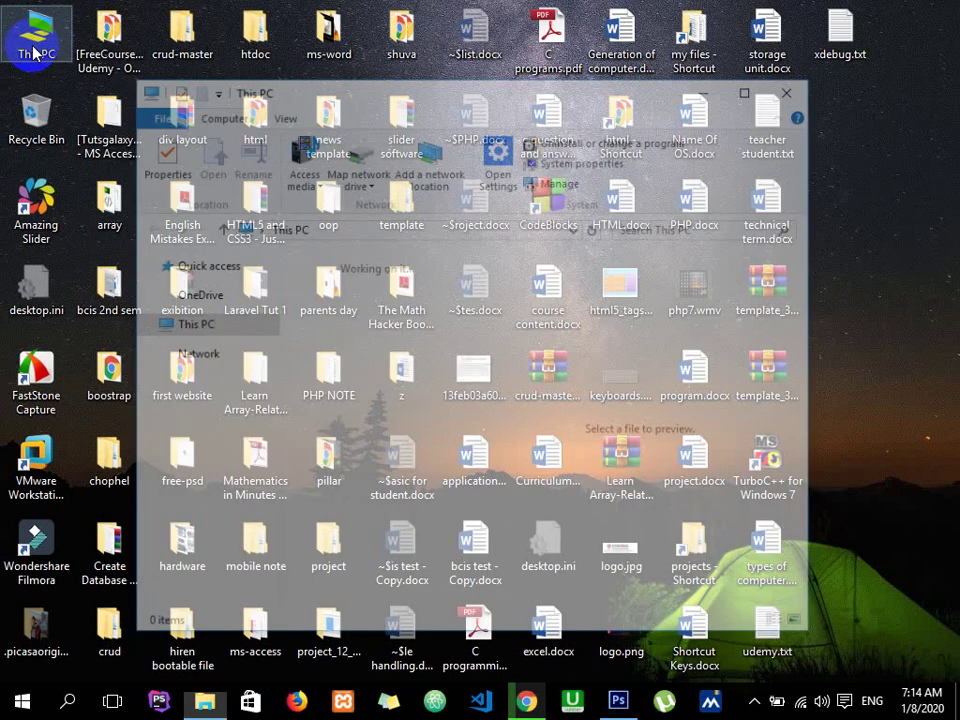
left_click(752, 91)
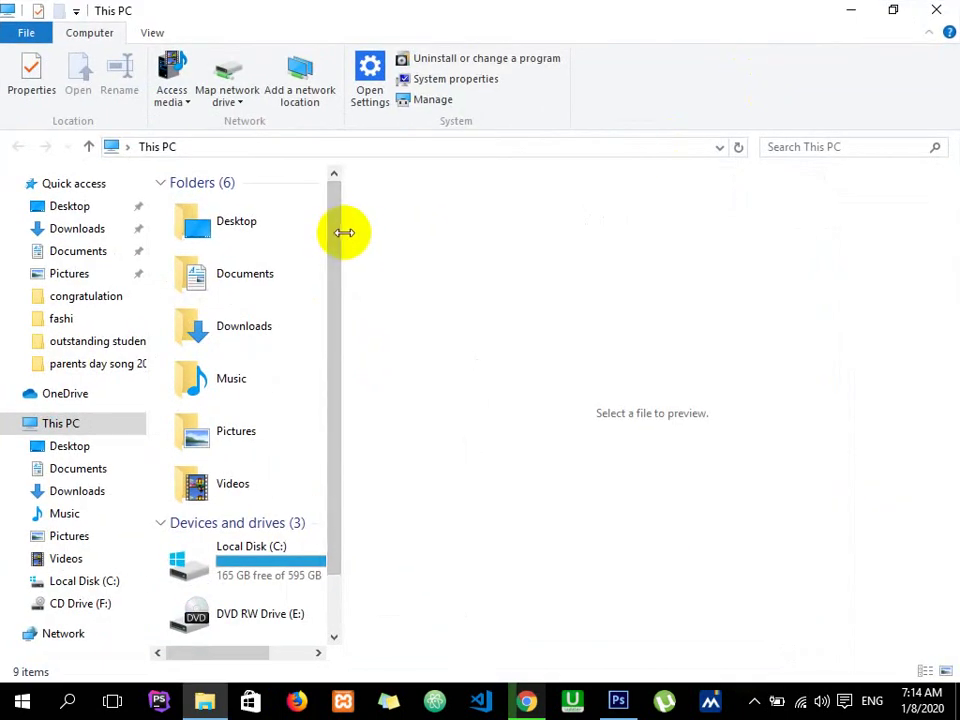
left_click_drag(343, 234, 714, 231)
double_click(315, 408)
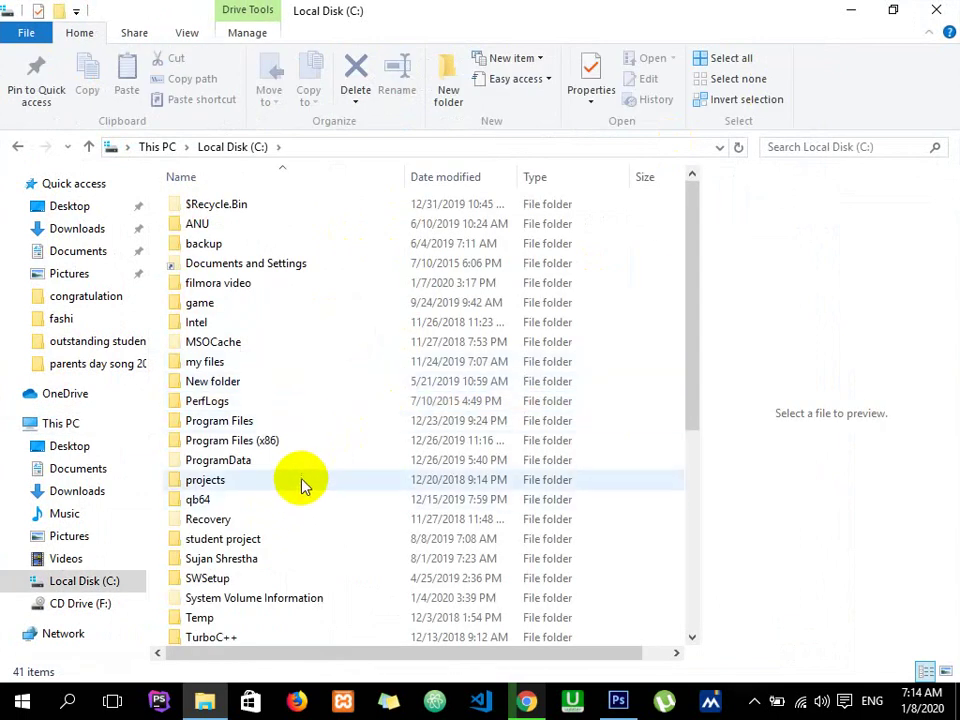
left_click(288, 426)
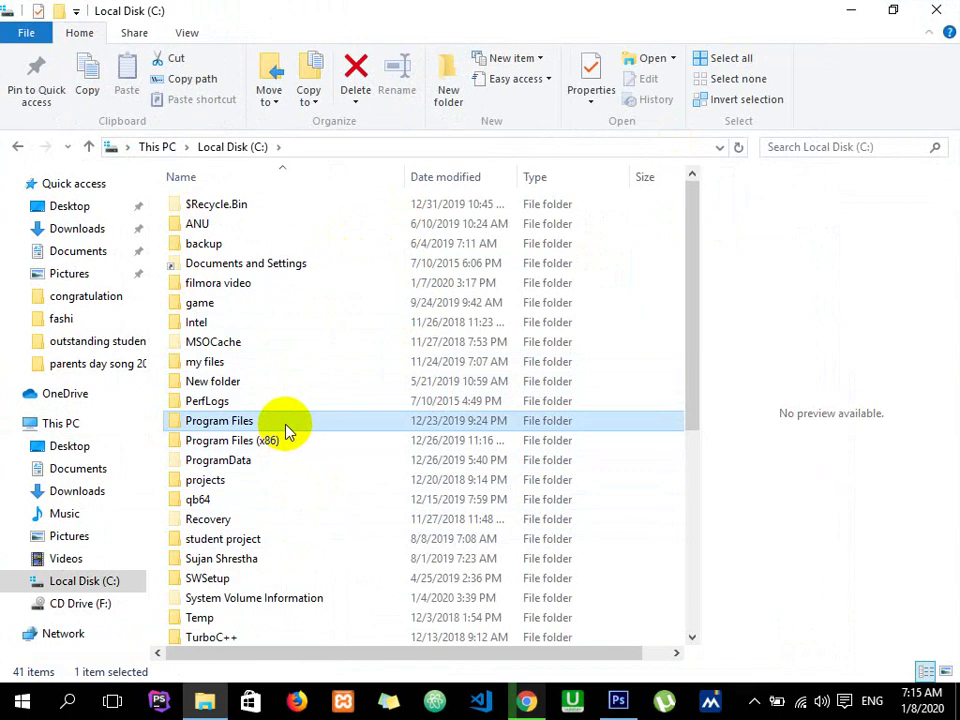
double_click(284, 424)
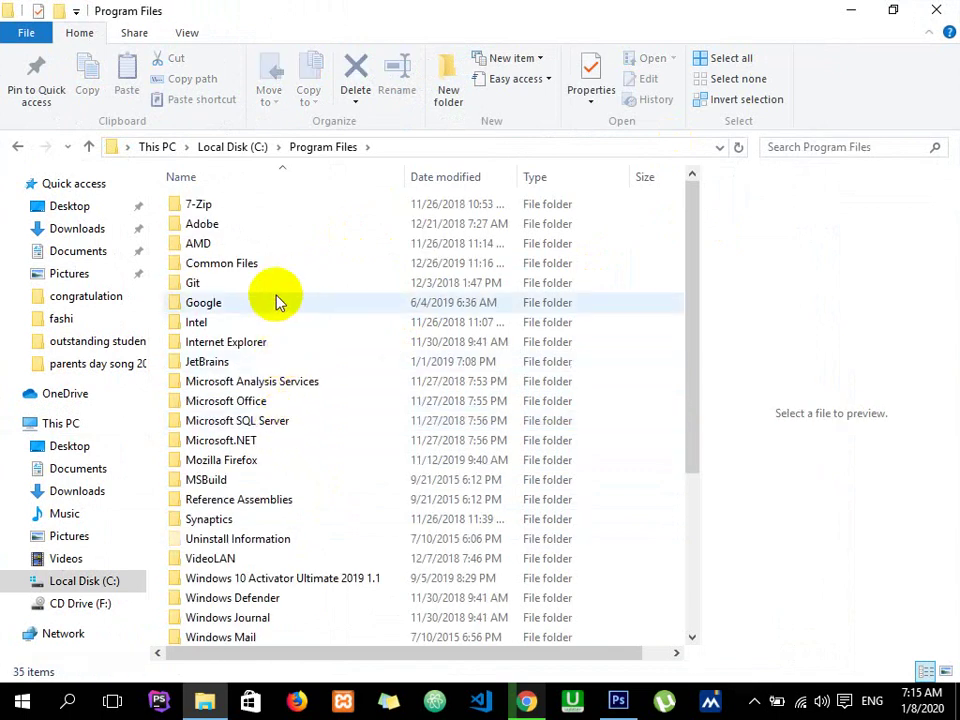
double_click(259, 226)
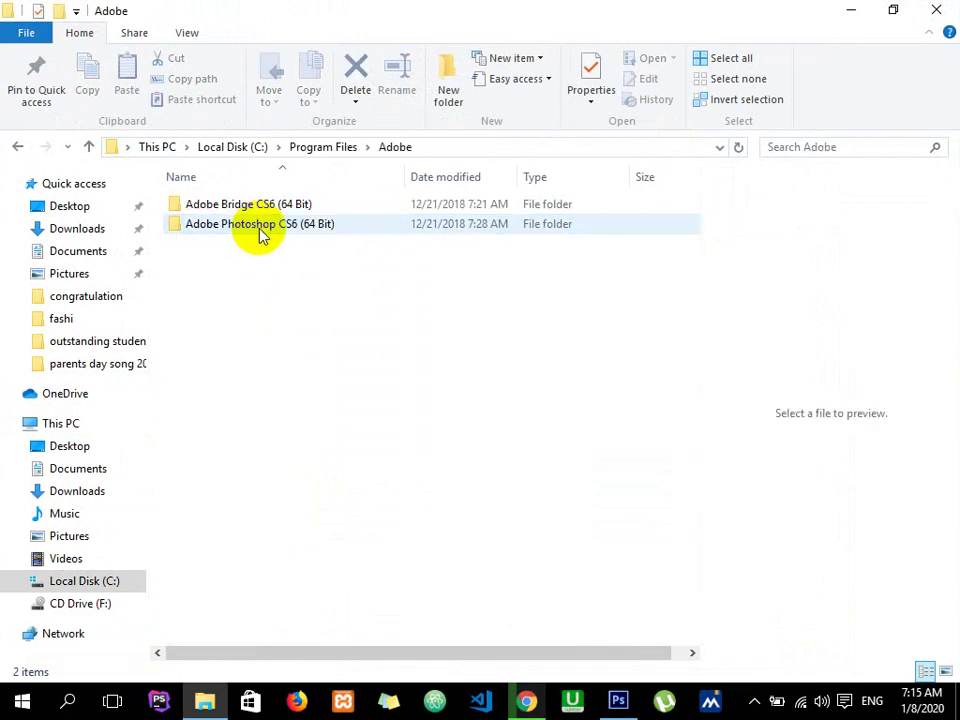
double_click(263, 229)
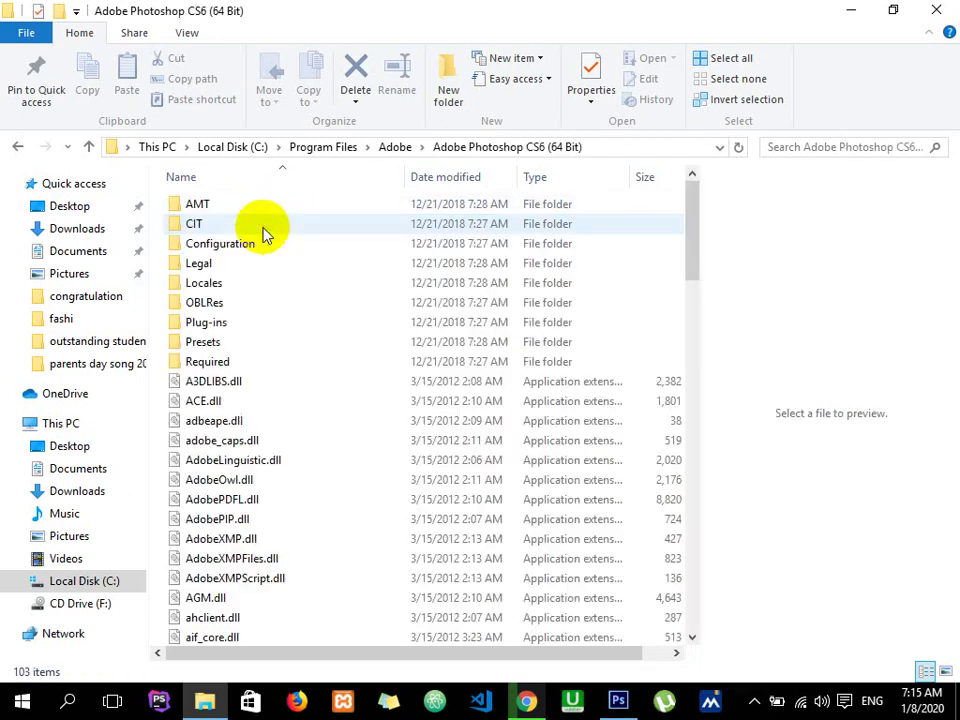
double_click(265, 350)
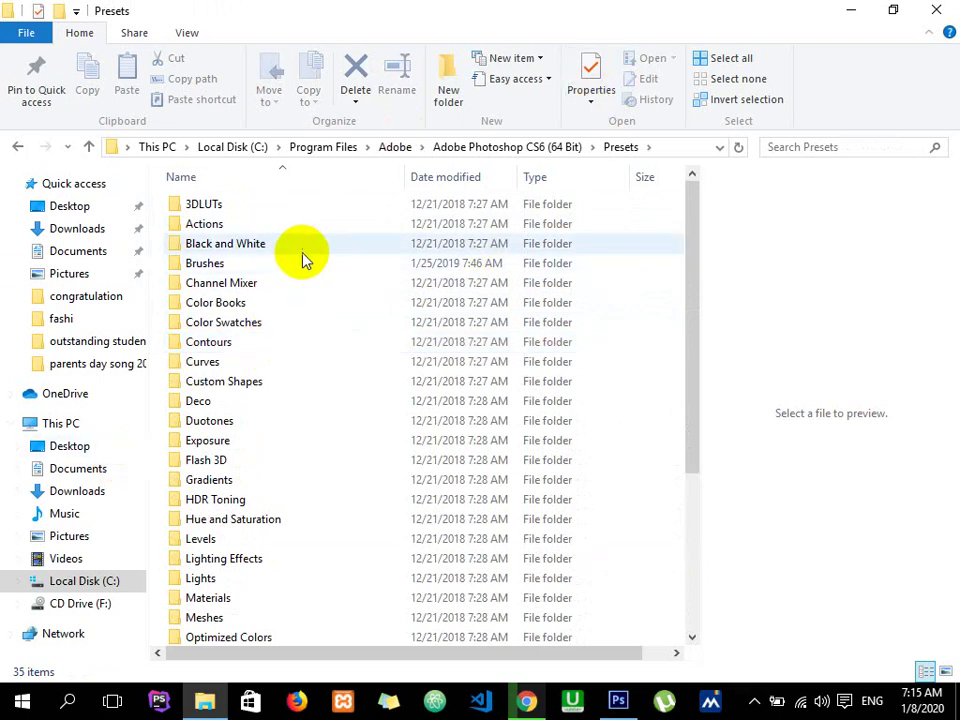
Step: Inspect the Brushes, Exposure and Gradients preset folders, then return to Chrome's download page
left_click(276, 268)
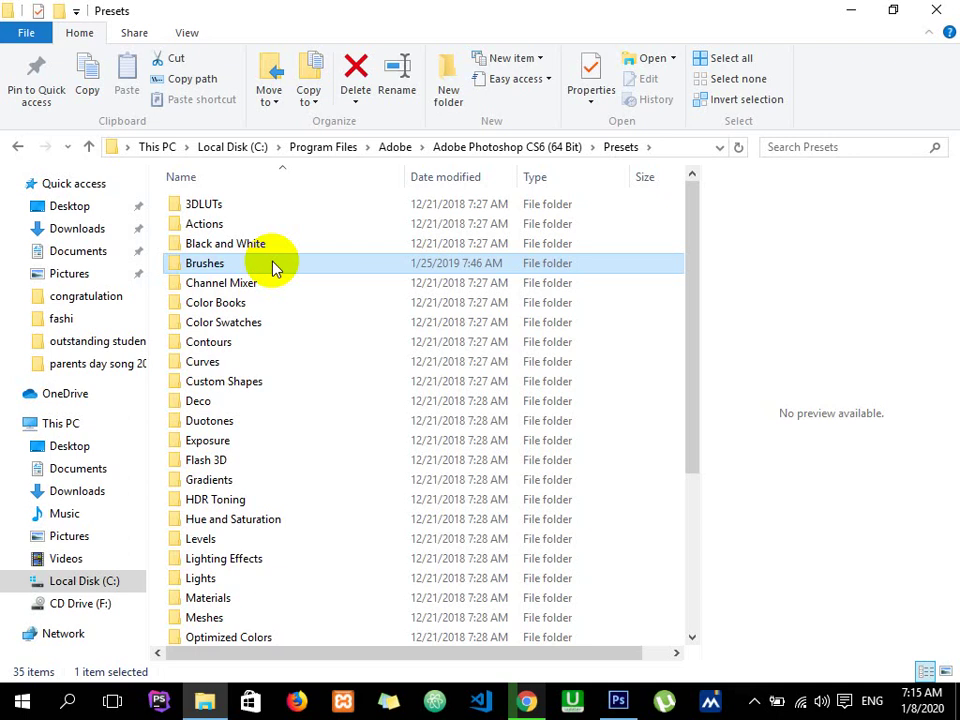
left_click(279, 452)
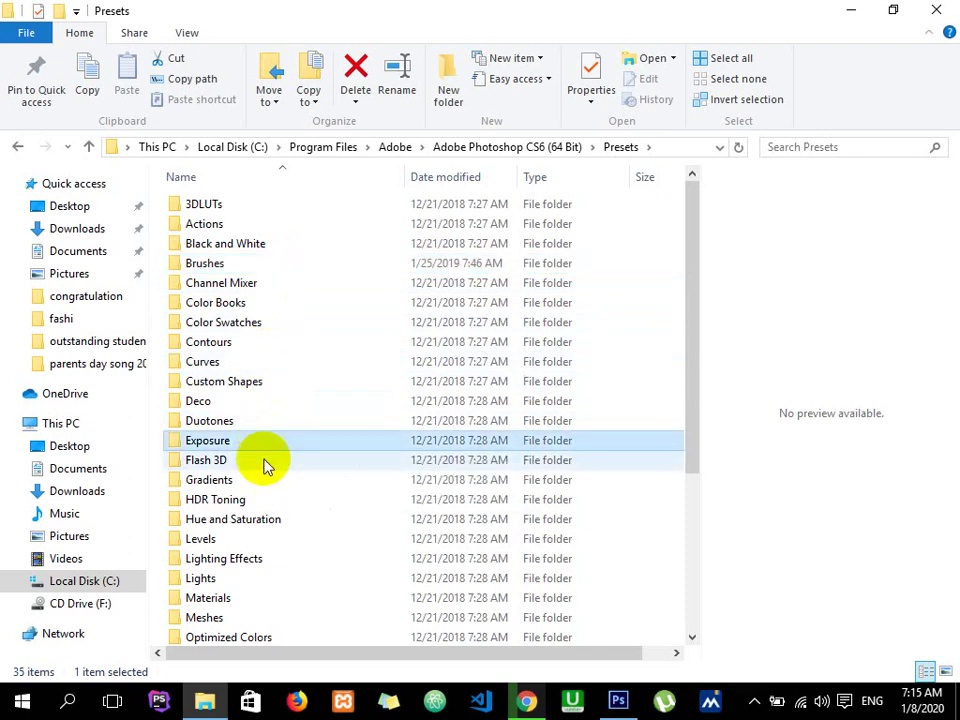
double_click(263, 482)
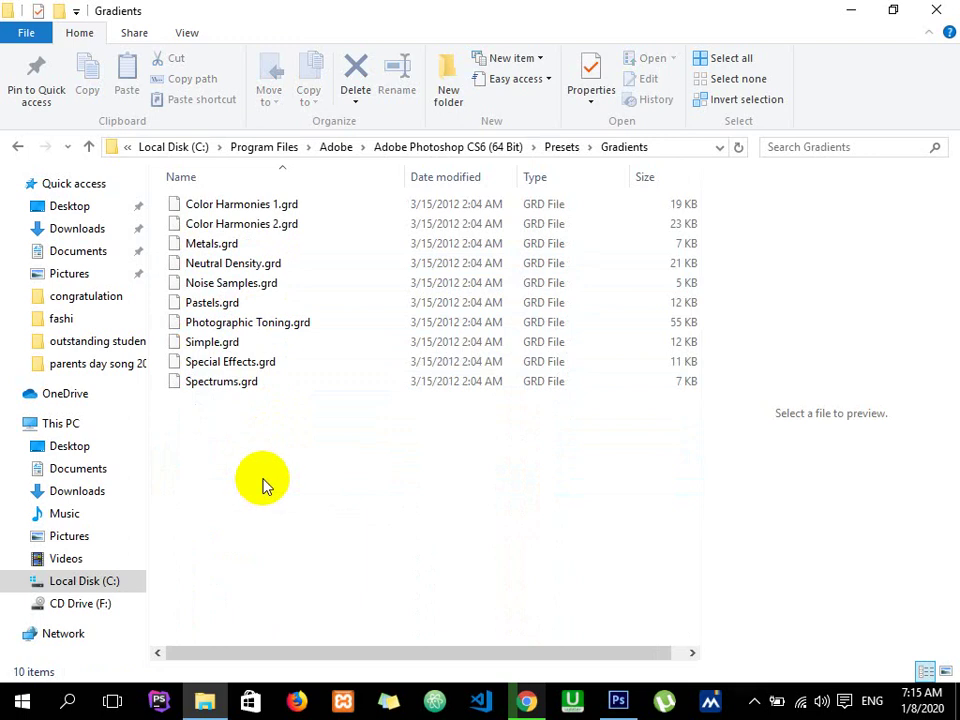
left_click(17, 146)
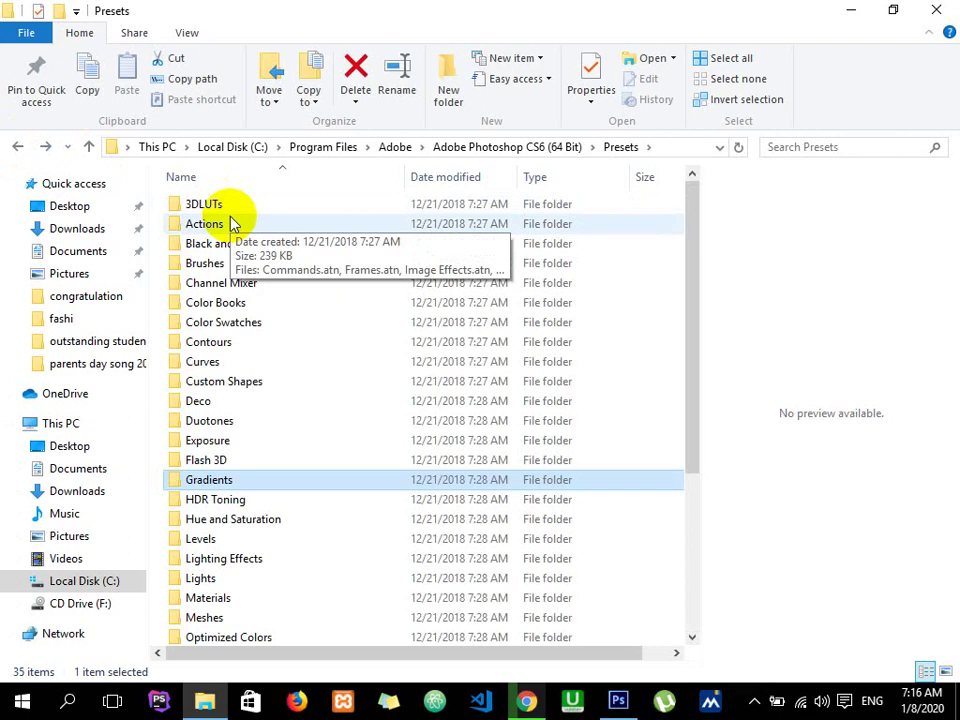
left_click(526, 700)
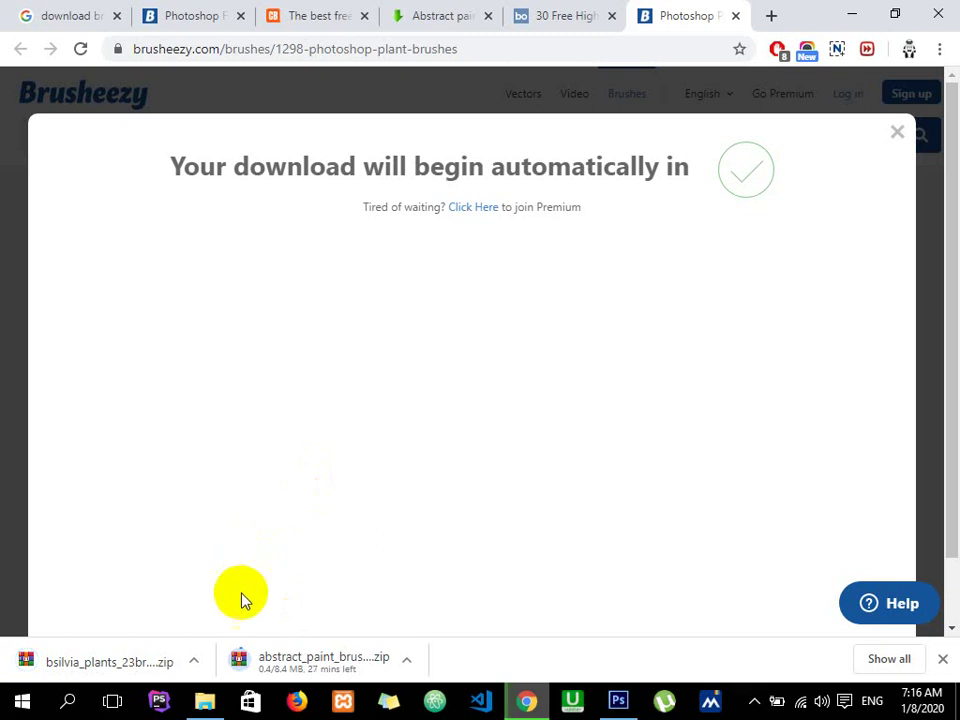
Step: Reveal the finished plant brushes zip in its download folder
left_click(195, 662)
left_click(221, 600)
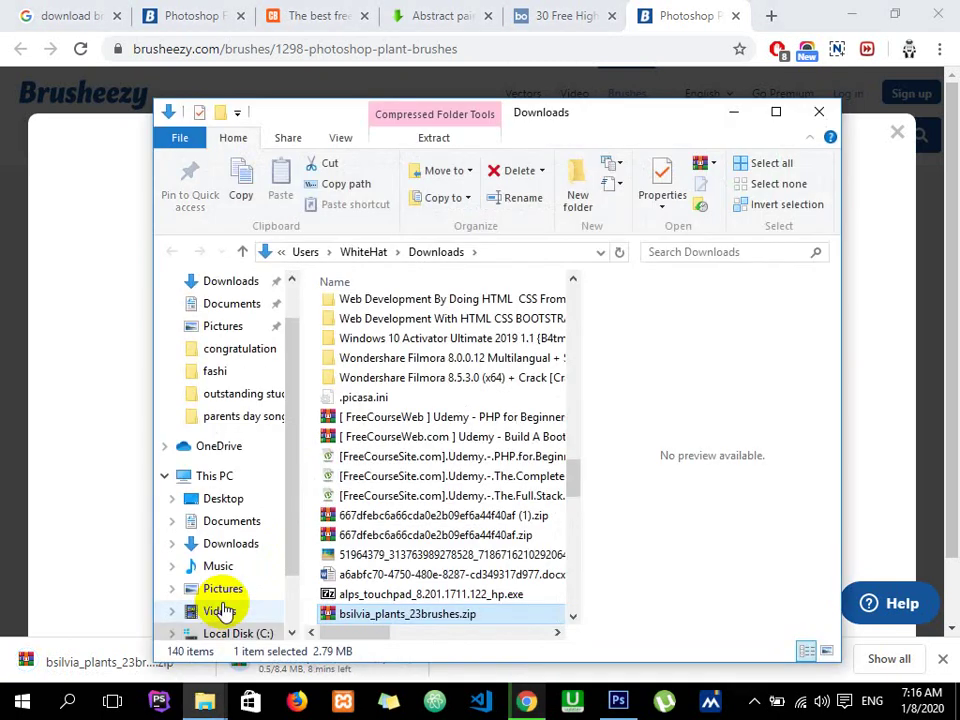
key("super+d")
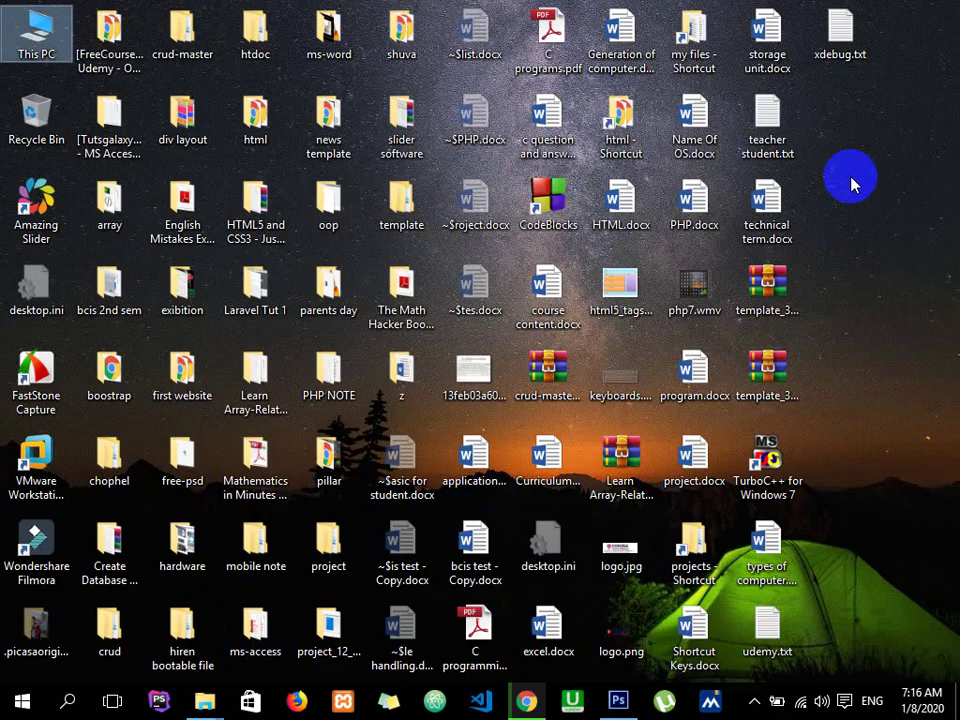
Step: Create a new desktop folder named 'brush'
left_click(853, 199)
right_click(853, 199)
mouse_move(800, 399)
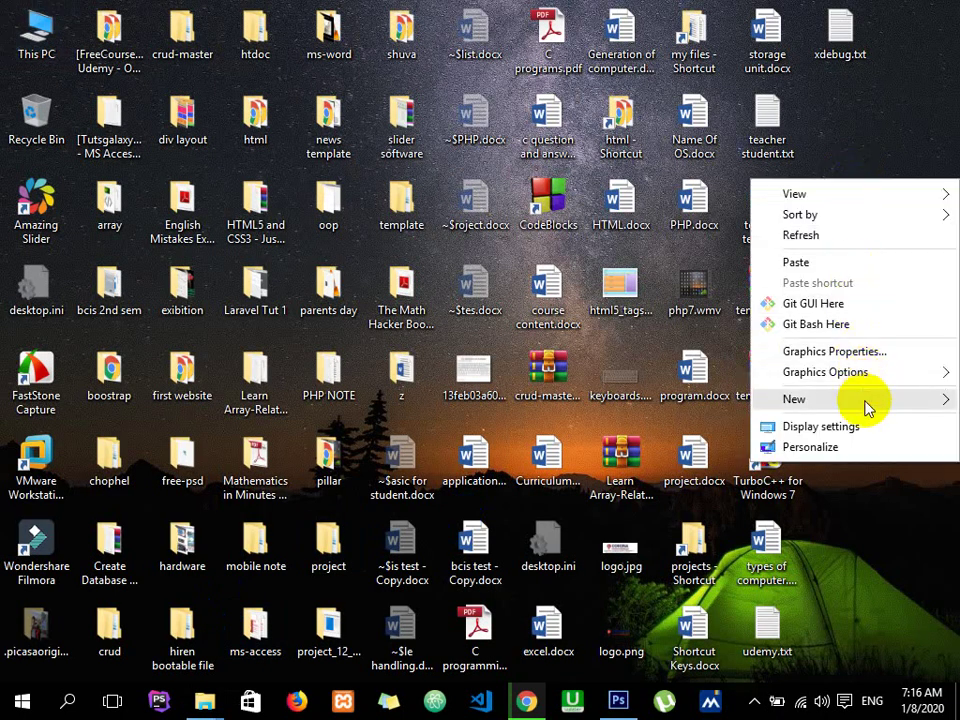
left_click(730, 407)
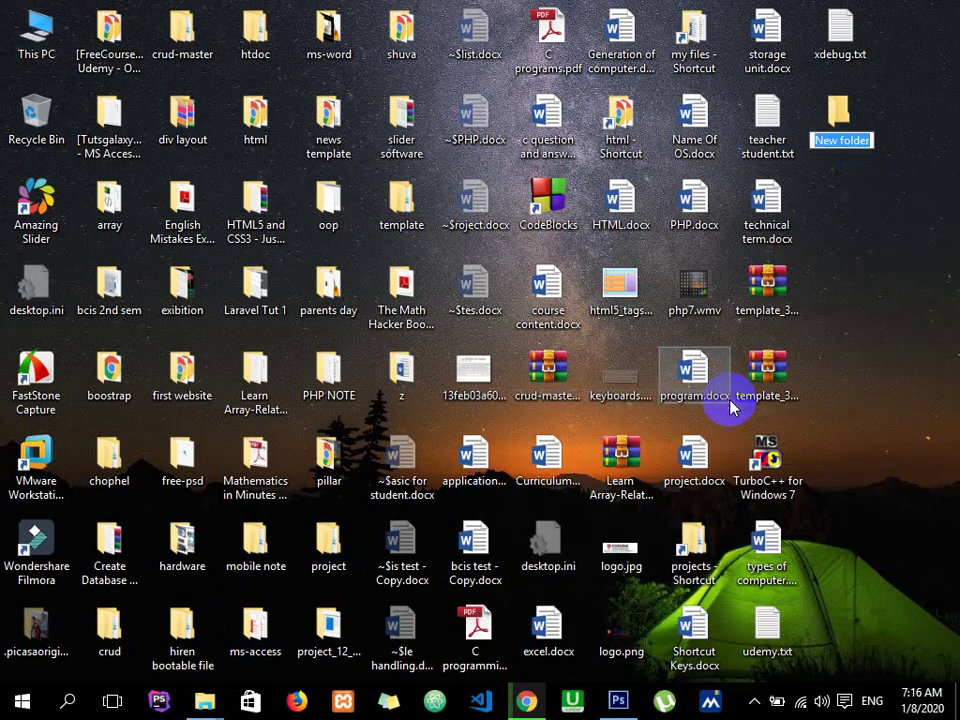
type("brush")
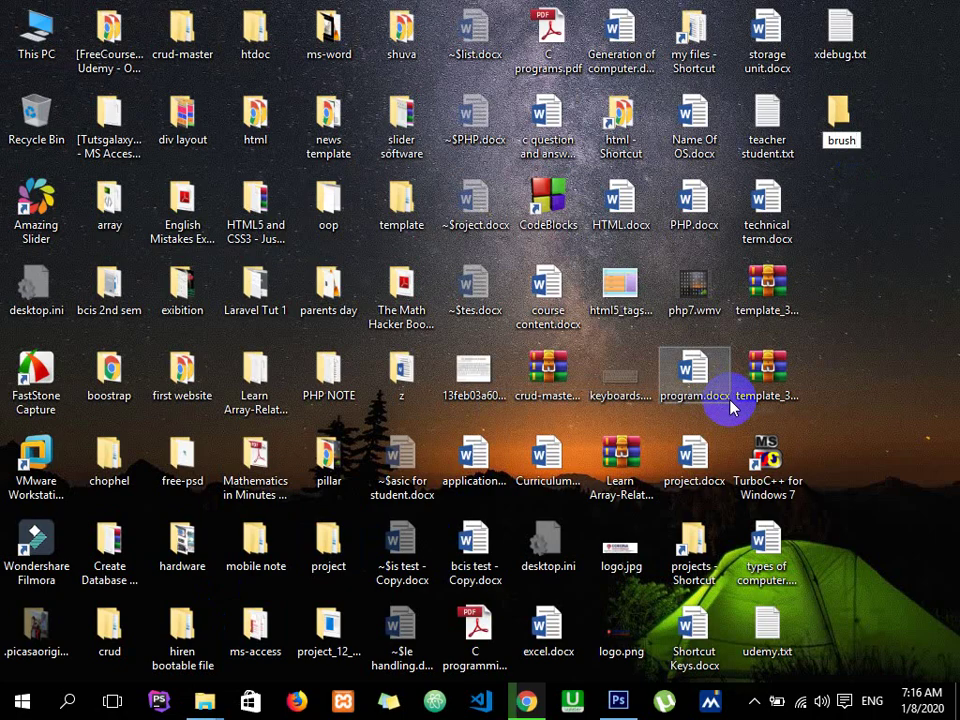
key("Return")
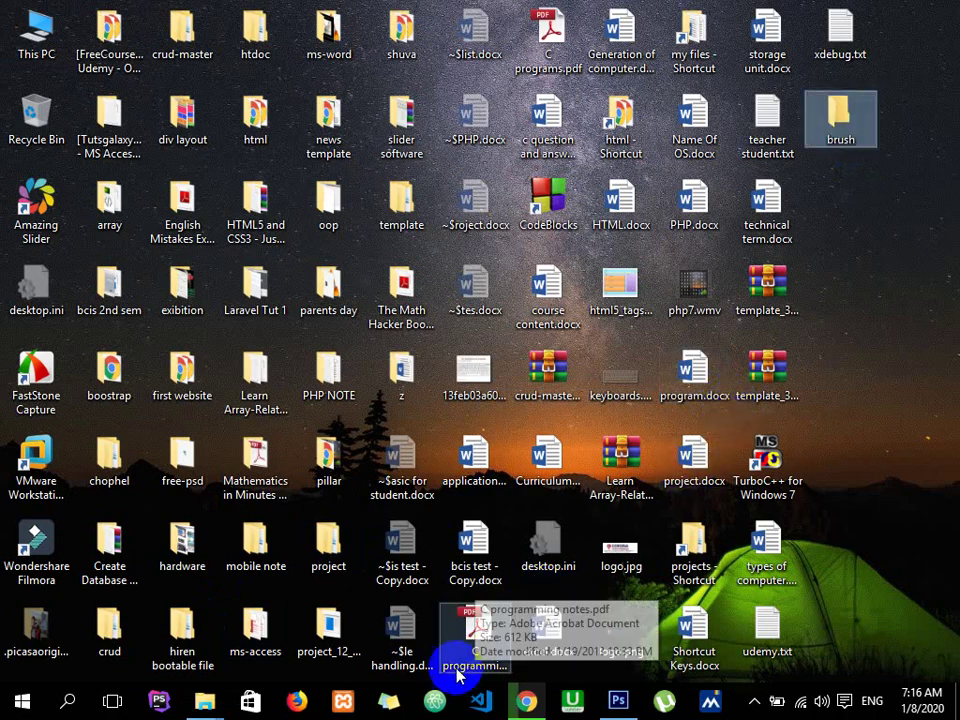
left_click(527, 697)
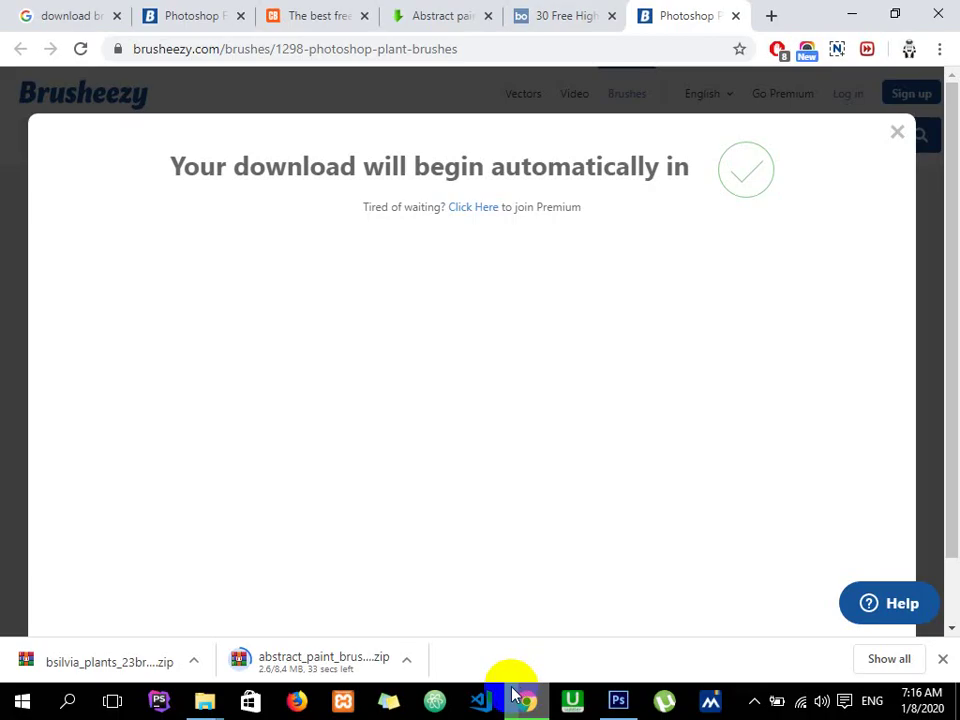
Step: Check download progress in Chrome's Downloads list, then open the desktop 'brush' folder
left_click(196, 660)
left_click(218, 603)
left_click(940, 48)
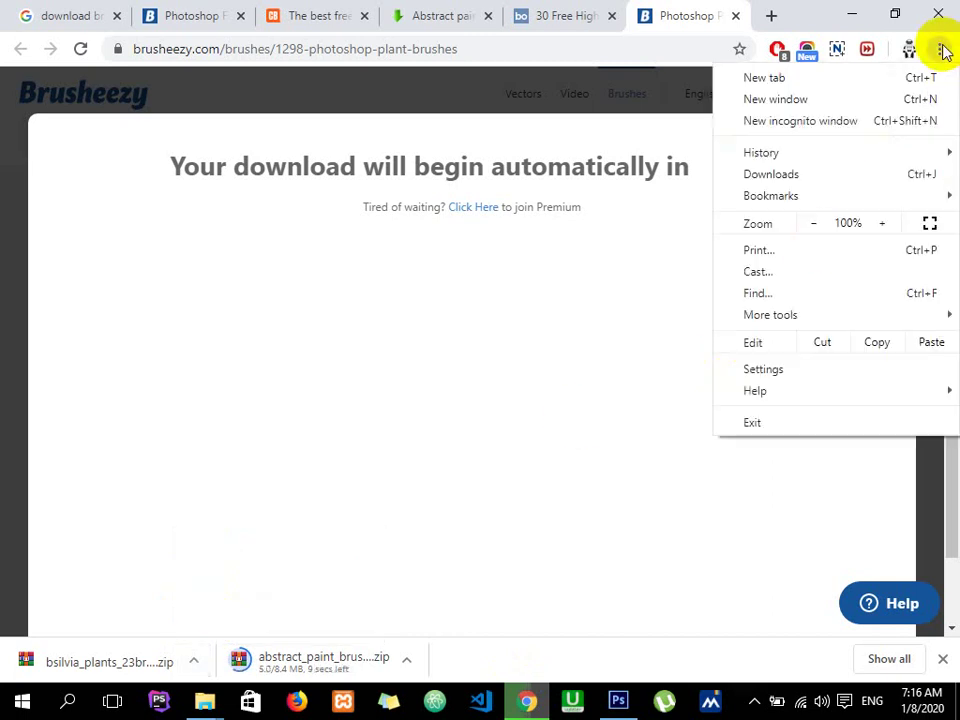
left_click(816, 177)
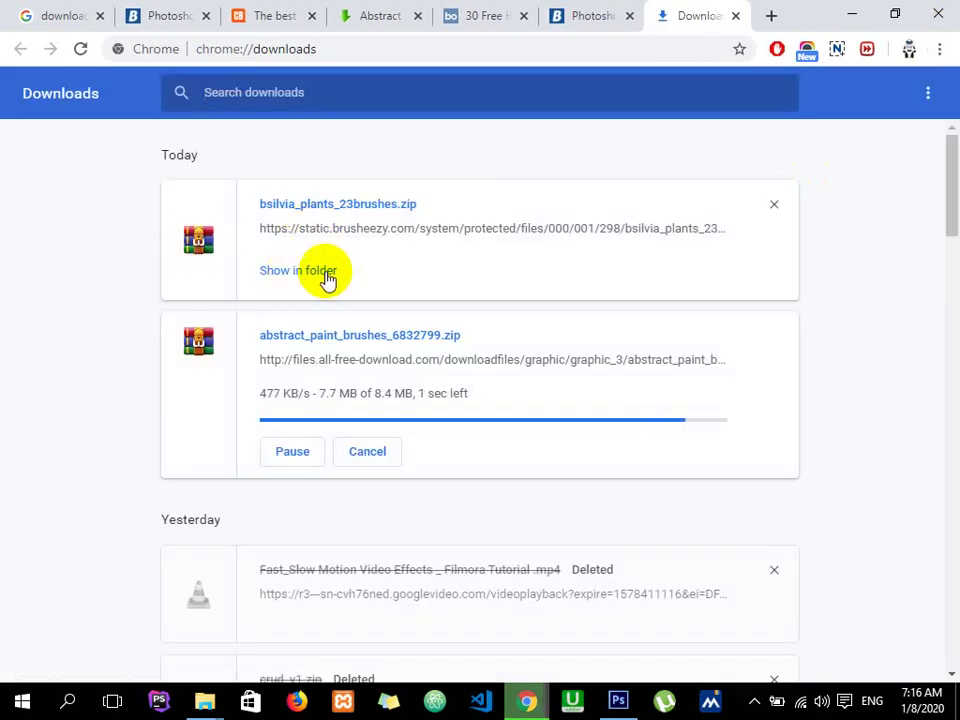
left_click(853, 12)
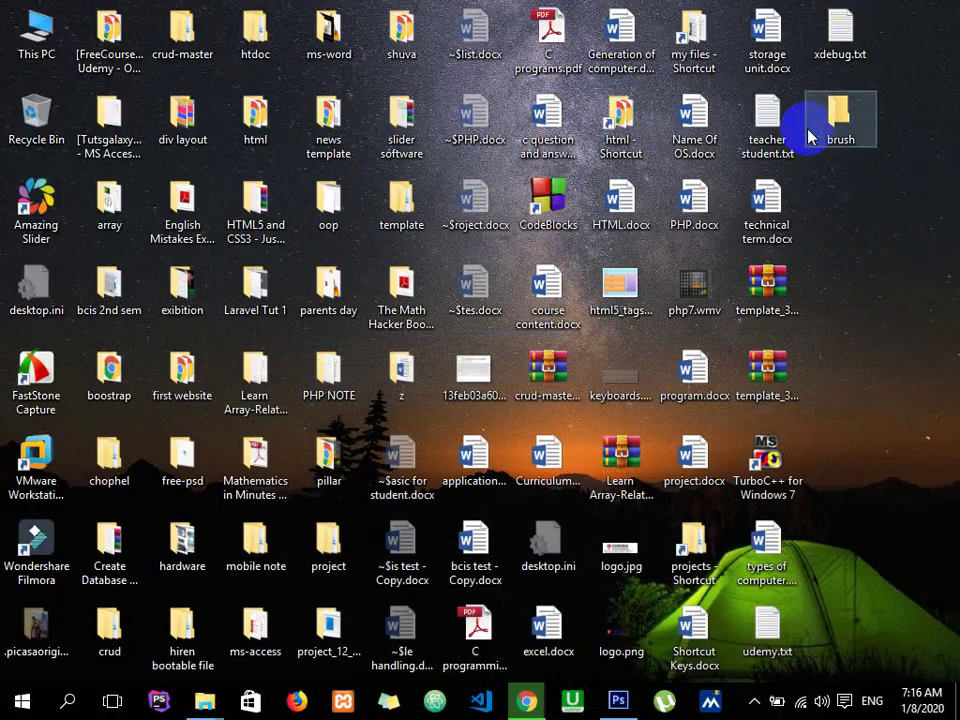
double_click(840, 120)
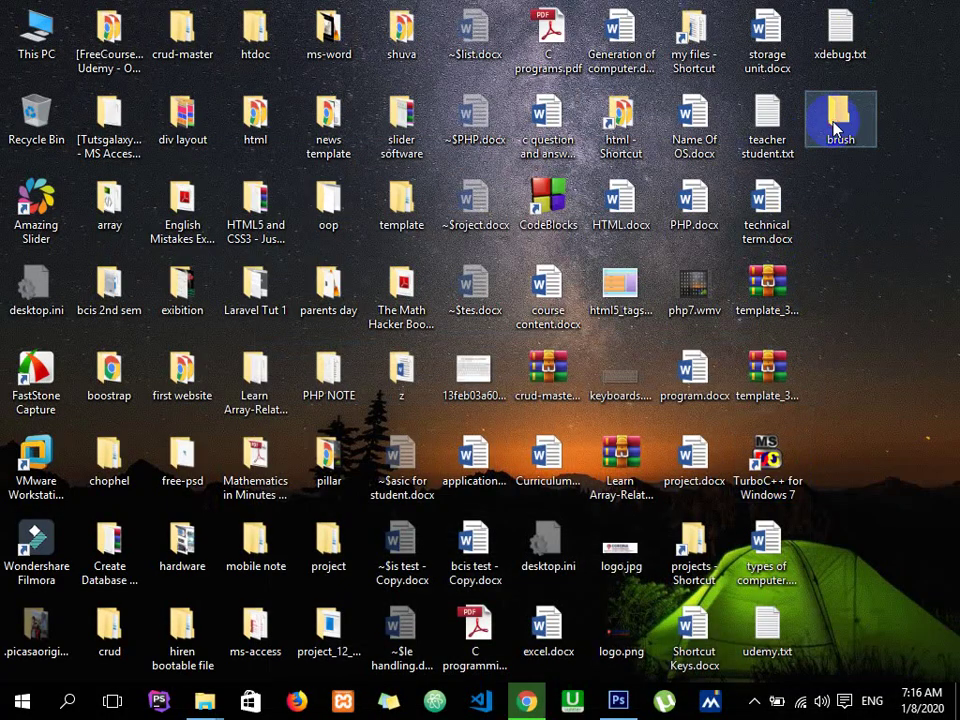
Step: Paste the plant brushes zip into 'brush' and extract bsilvia_plants_23brushes.abr there
key("ctrl+v")
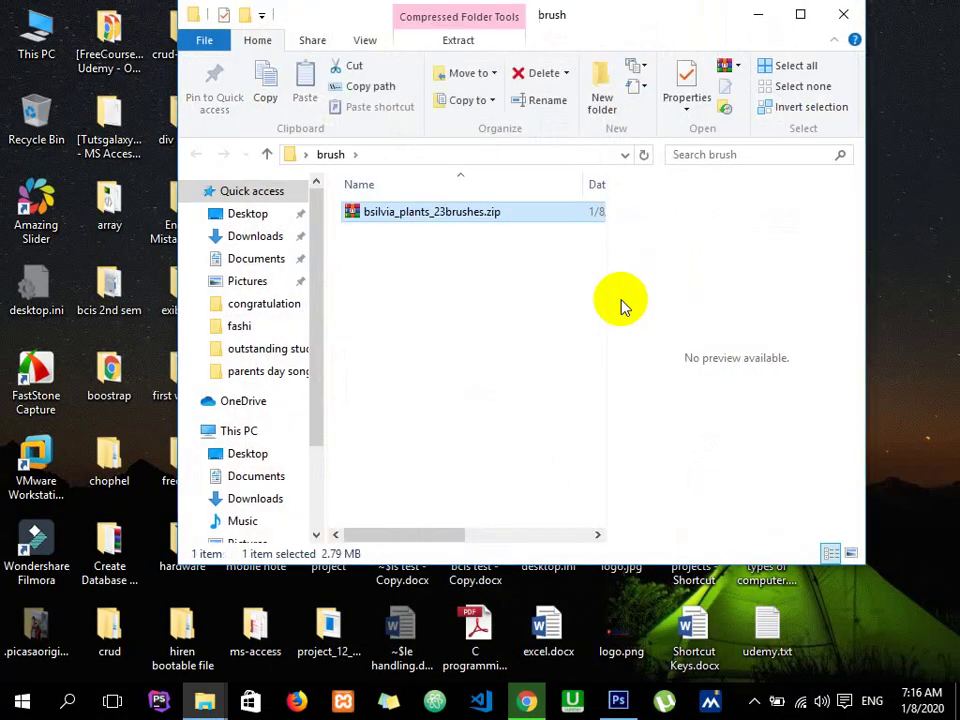
right_click(493, 226)
left_click(476, 216)
right_click(478, 212)
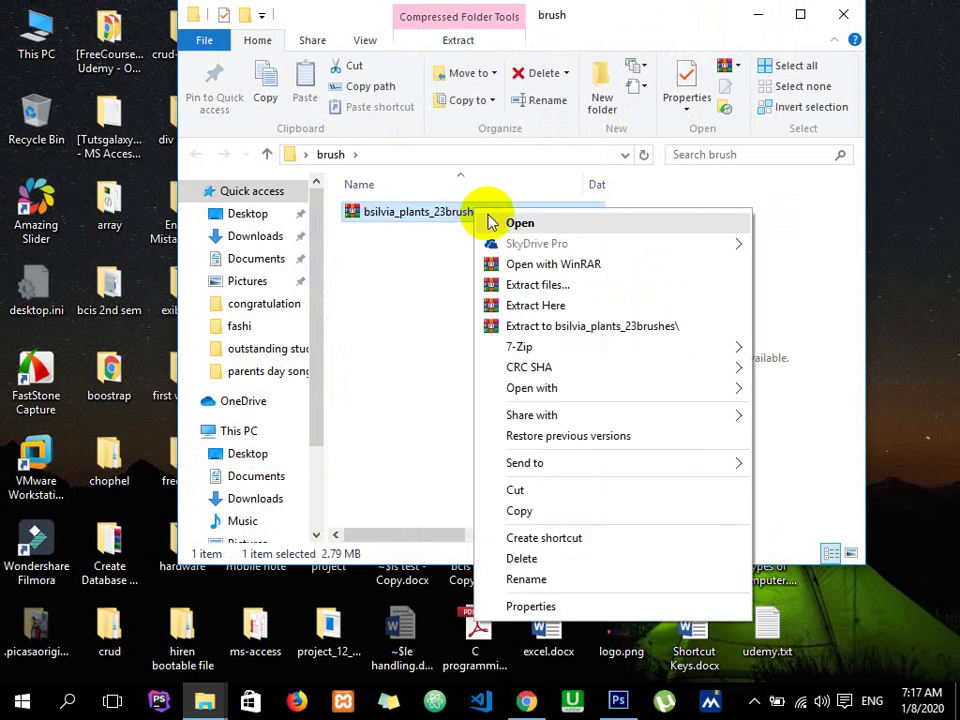
left_click(523, 305)
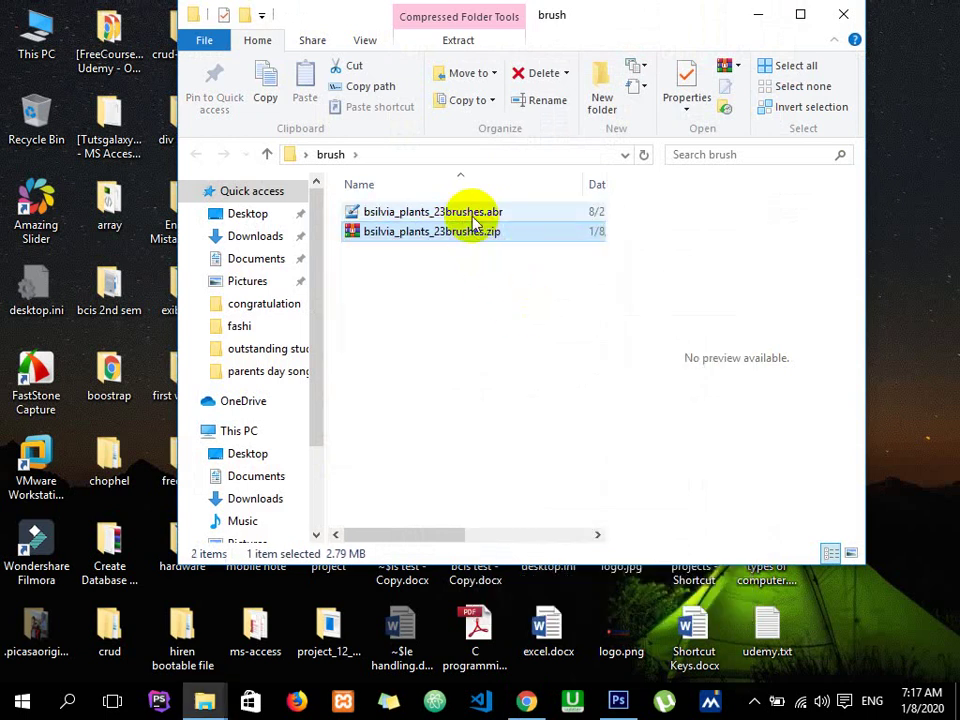
left_click(476, 222)
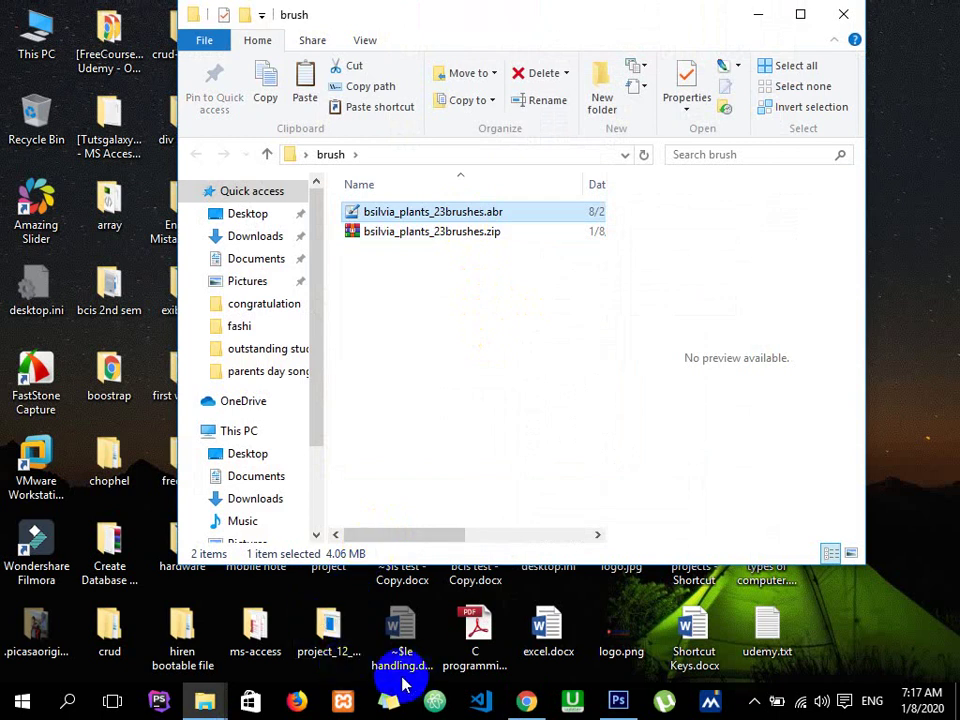
Step: Bring the Photoshop Presets Explorer window to the front
left_click(206, 700)
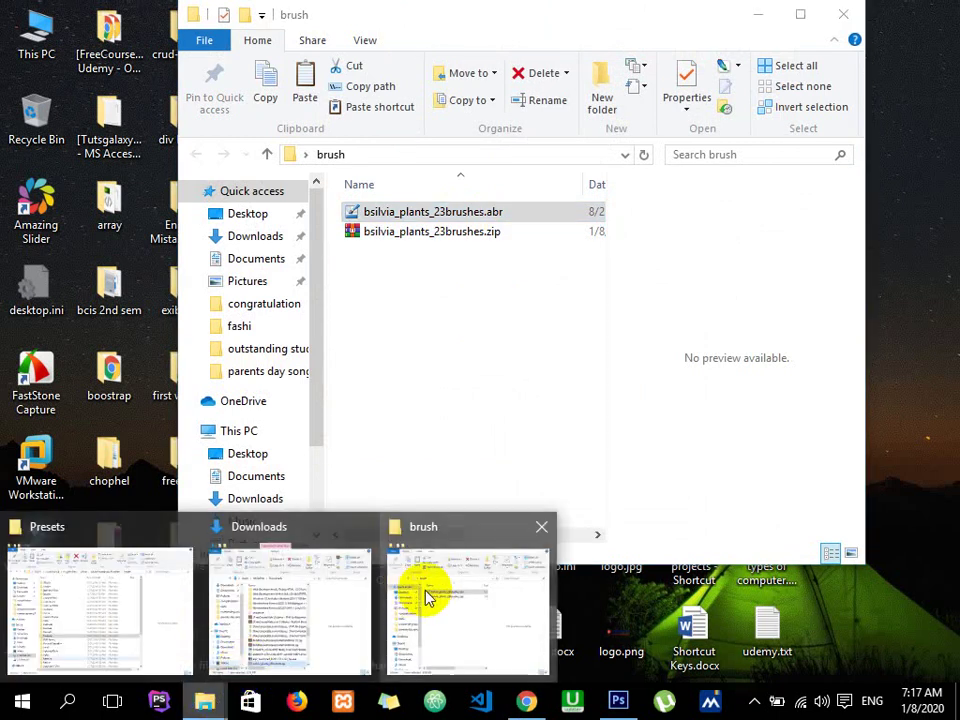
left_click(427, 597)
left_click(206, 699)
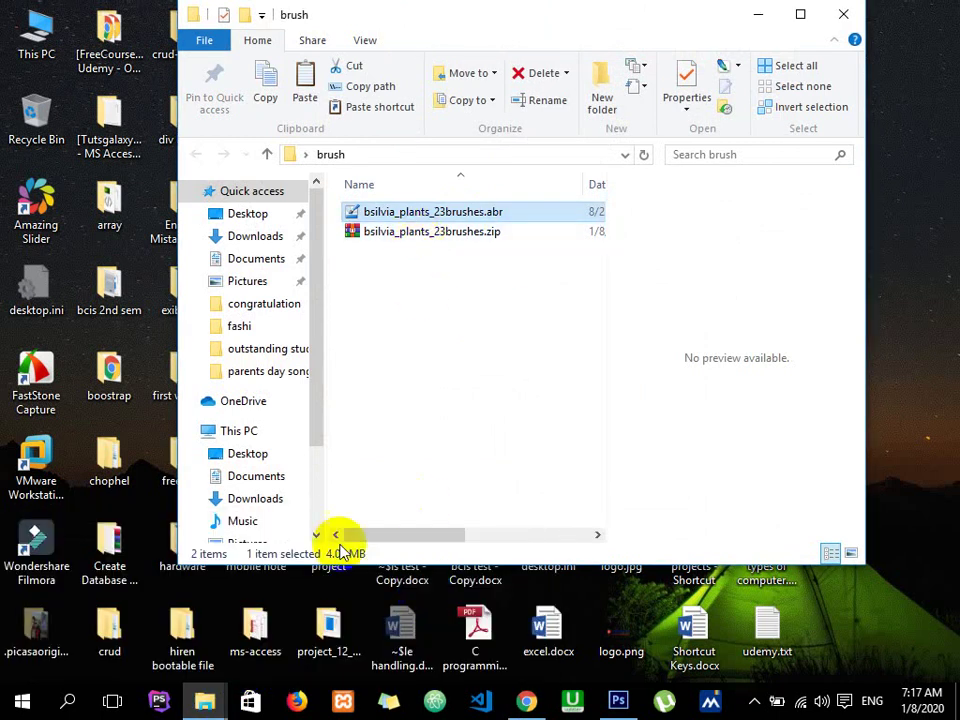
left_click(105, 618)
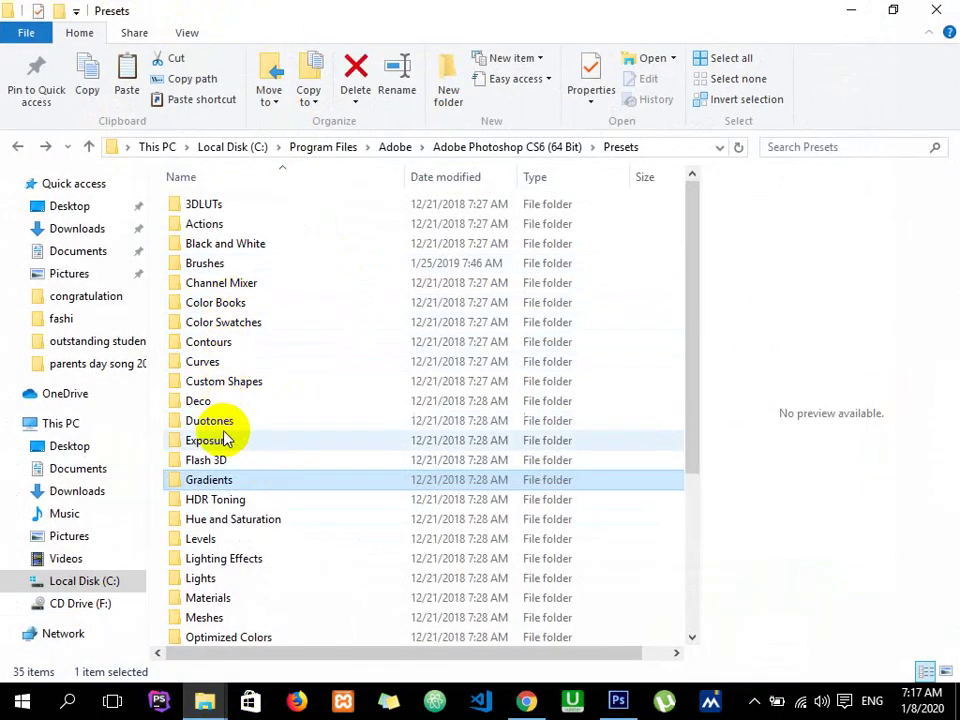
Step: Paste bsilvia_plants_23brushes.abr into the Presets Brushes folder, granting administrator permission
double_click(220, 264)
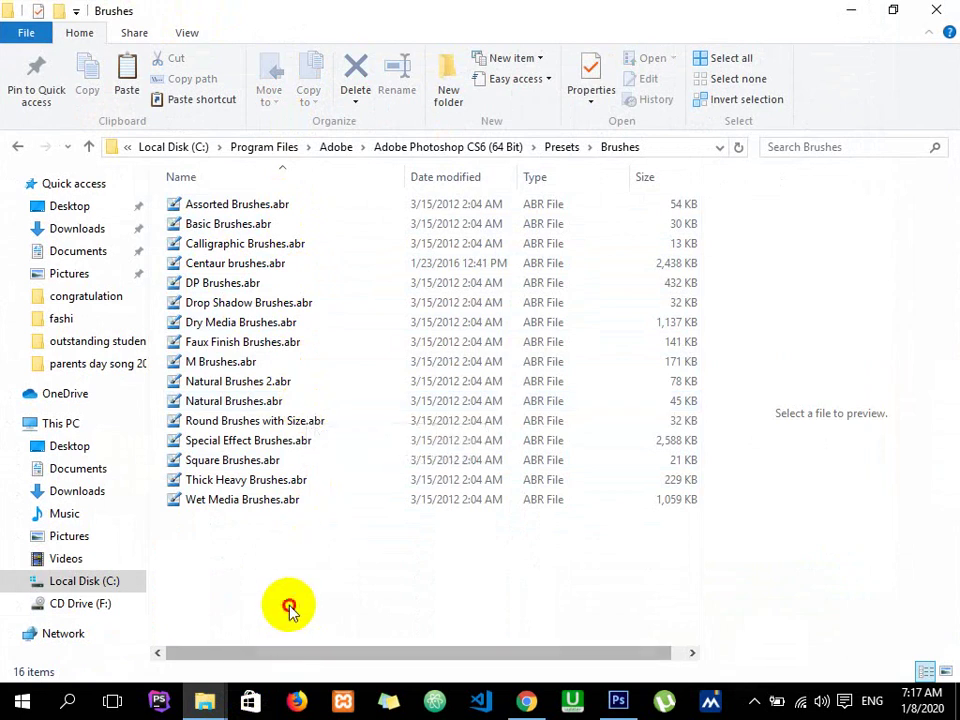
key("ctrl+v")
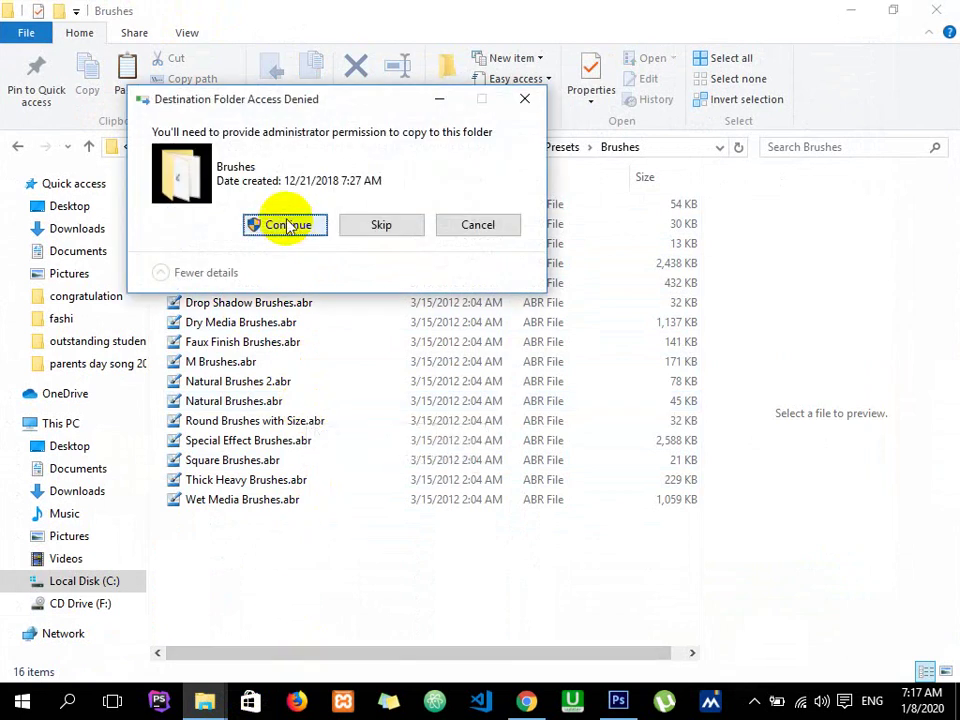
left_click(289, 227)
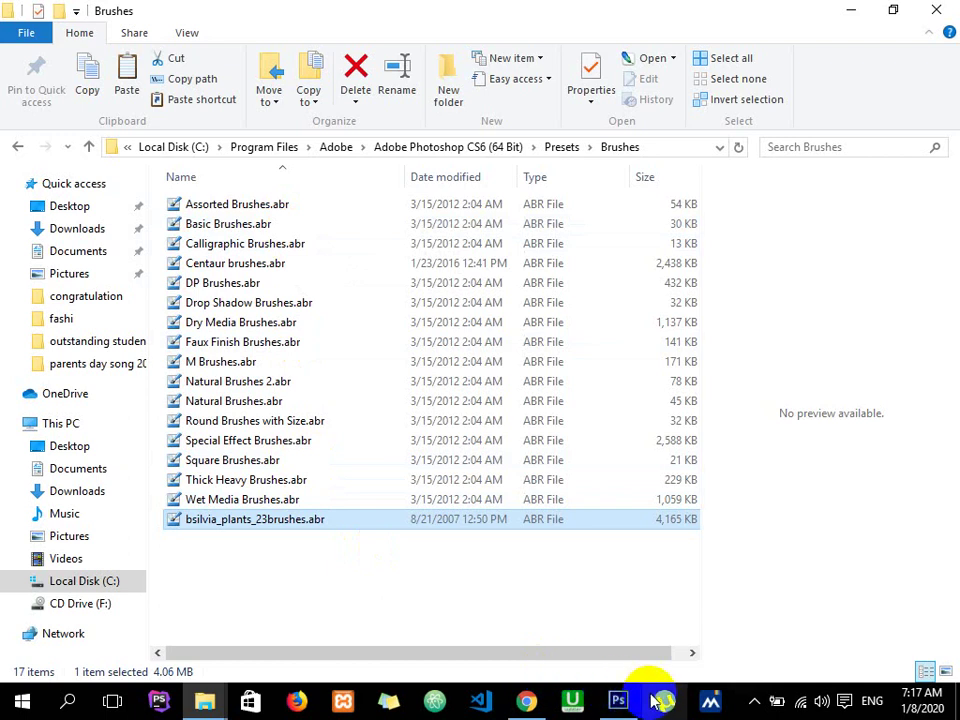
left_click(618, 700)
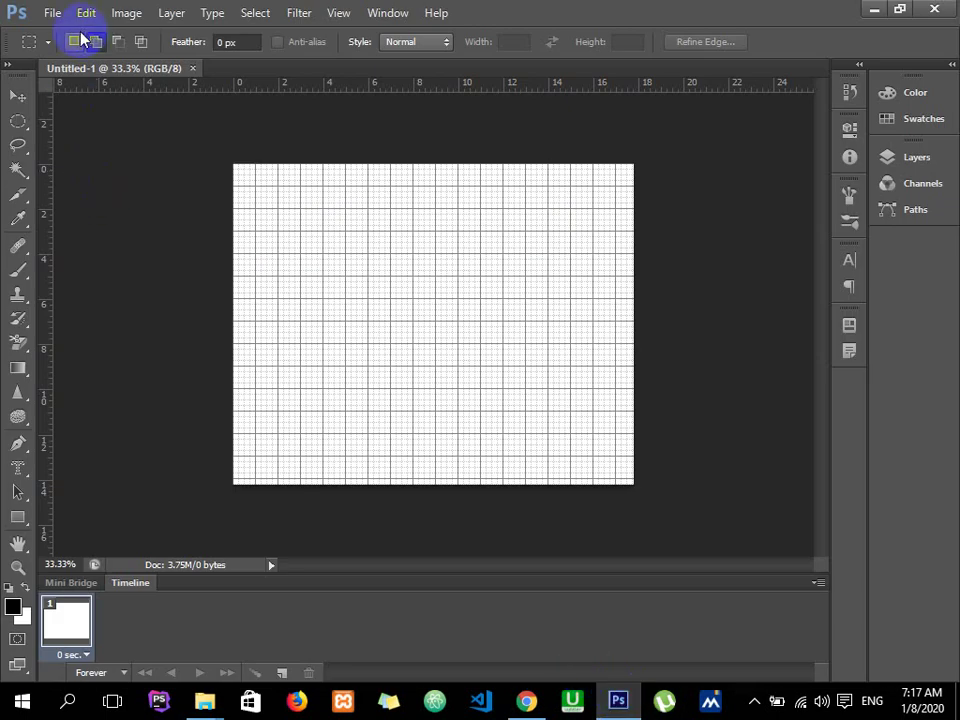
Step: Check the Brush tool's preset libraries for the plant brushes, then relaunch Photoshop
left_click(26, 270)
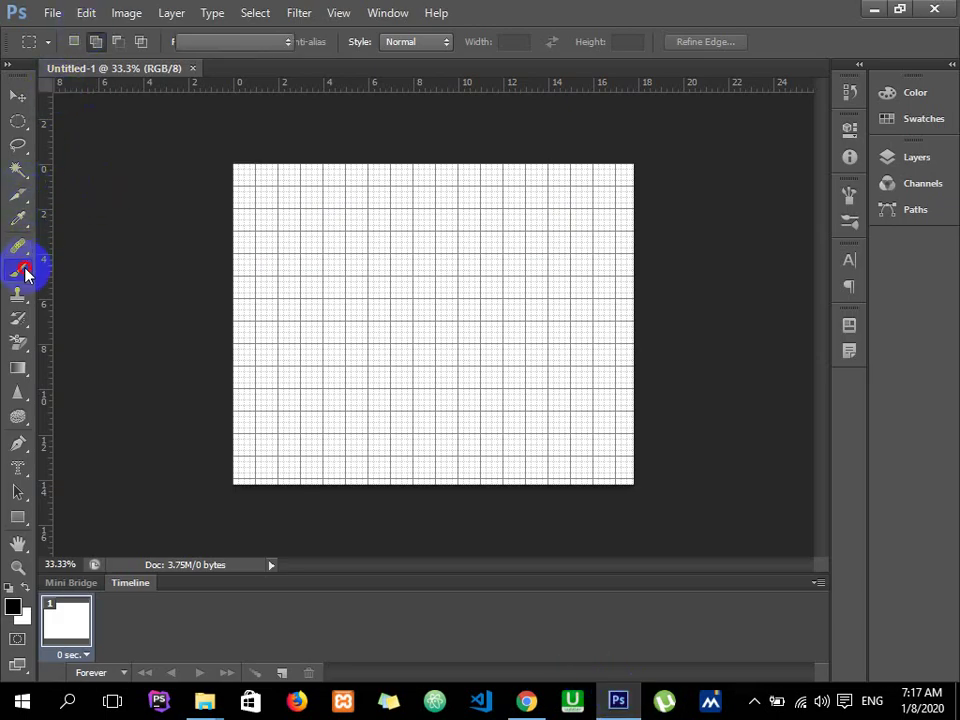
left_click(61, 270)
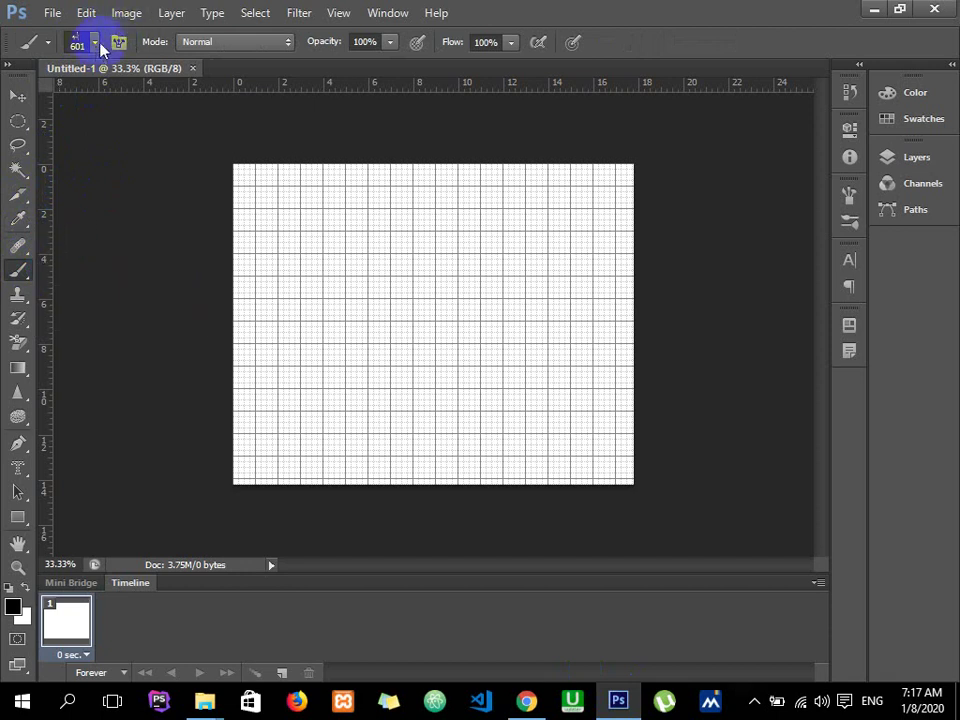
left_click(95, 44)
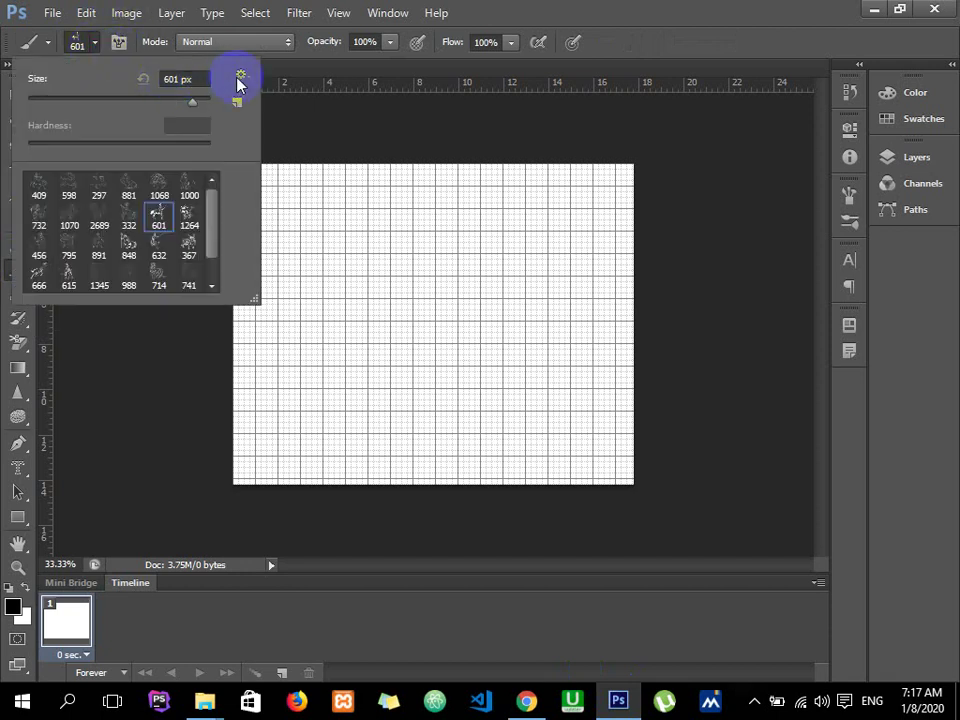
left_click(240, 75)
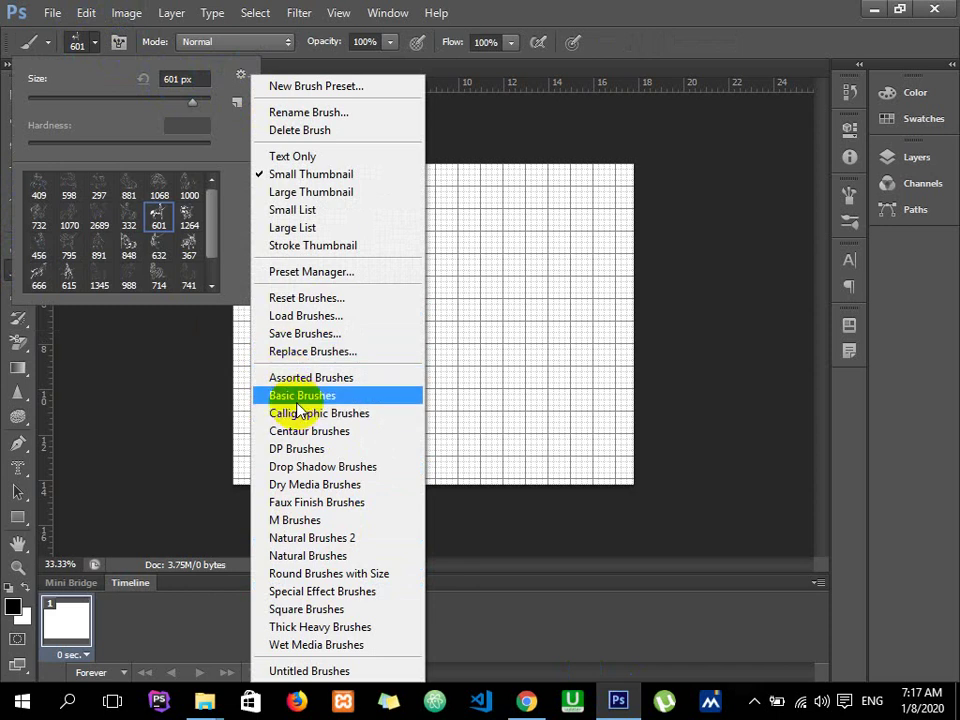
left_click(476, 420)
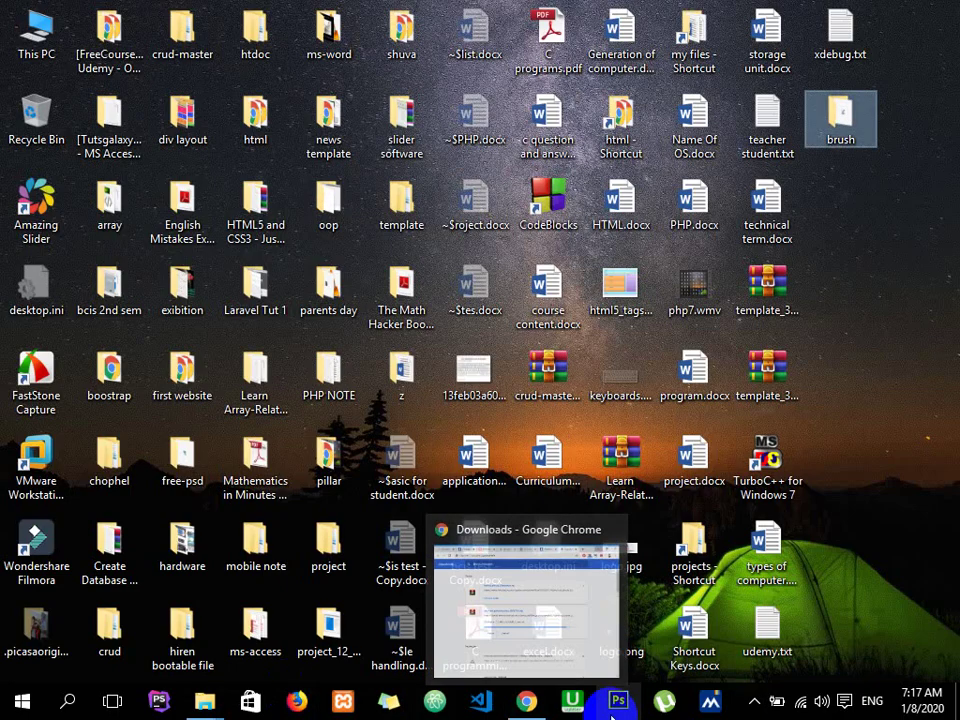
left_click(617, 700)
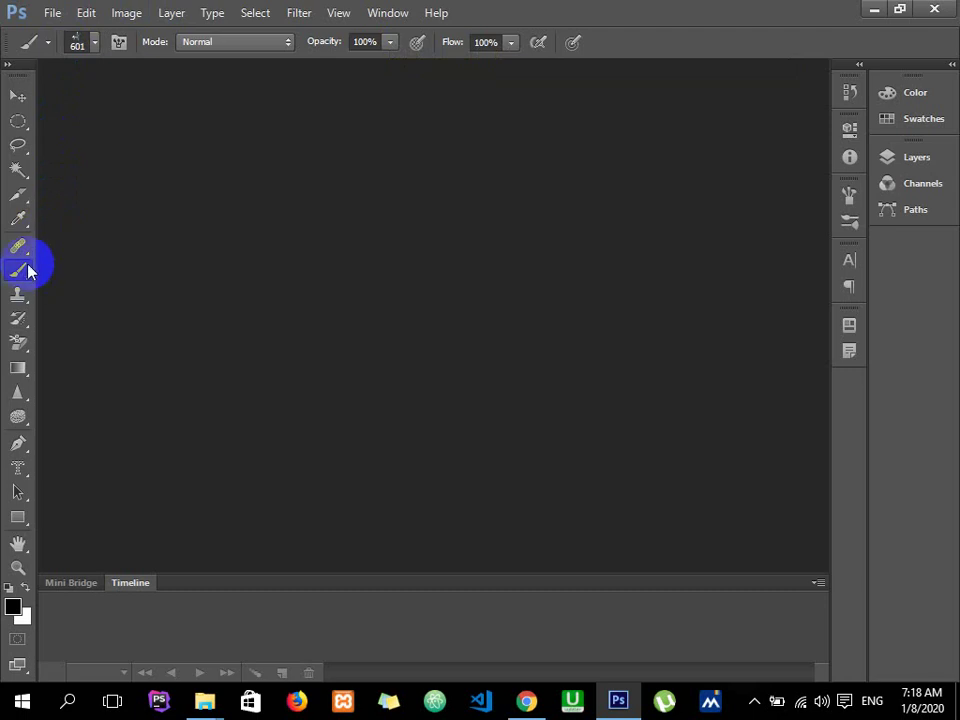
Step: Browse the brush libraries, then create a new 1280×1024 document
left_click(94, 42)
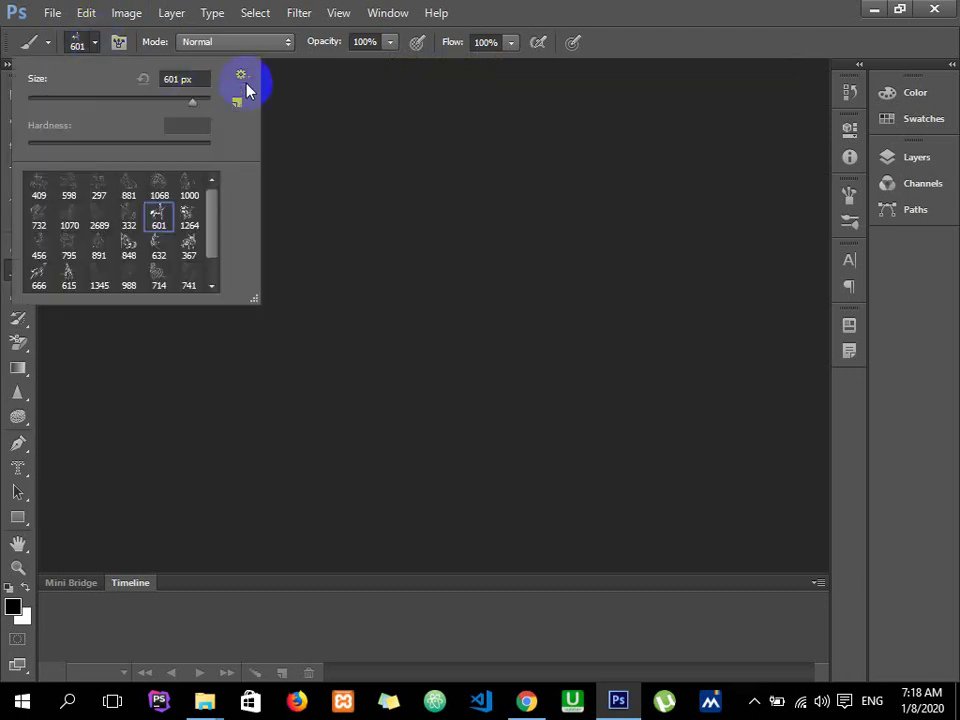
left_click(242, 76)
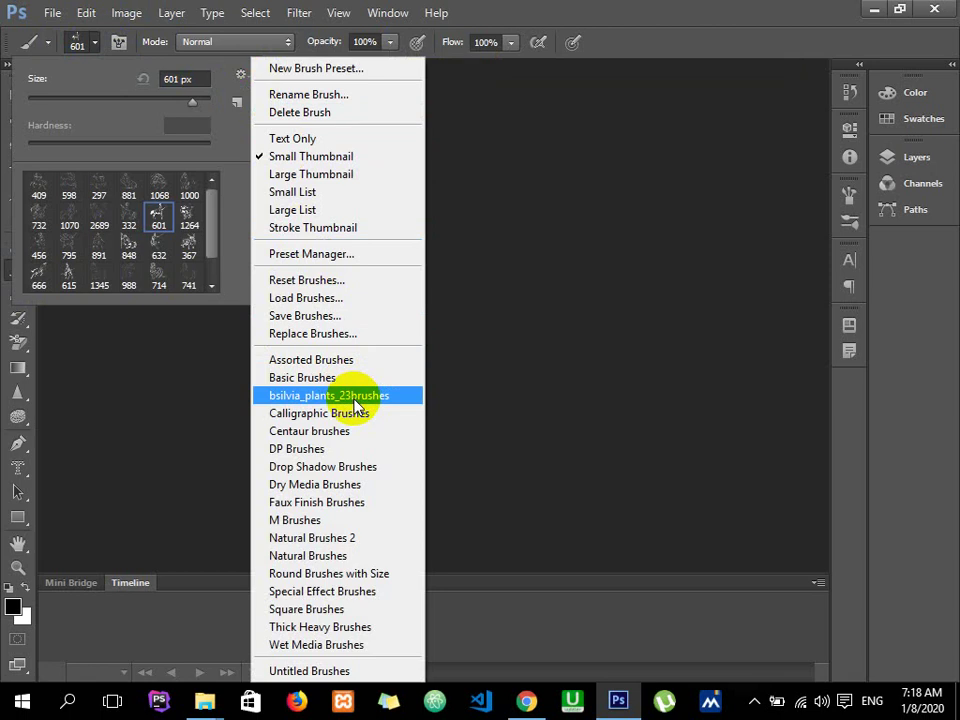
left_click(572, 326)
left_click(77, 38)
left_click(54, 13)
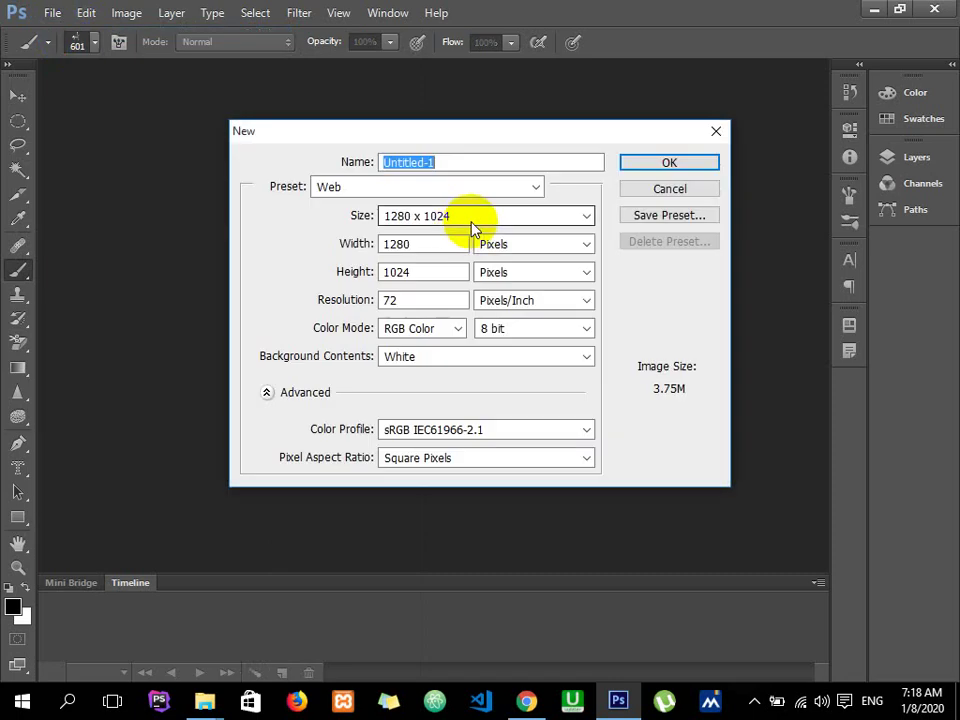
left_click(628, 165)
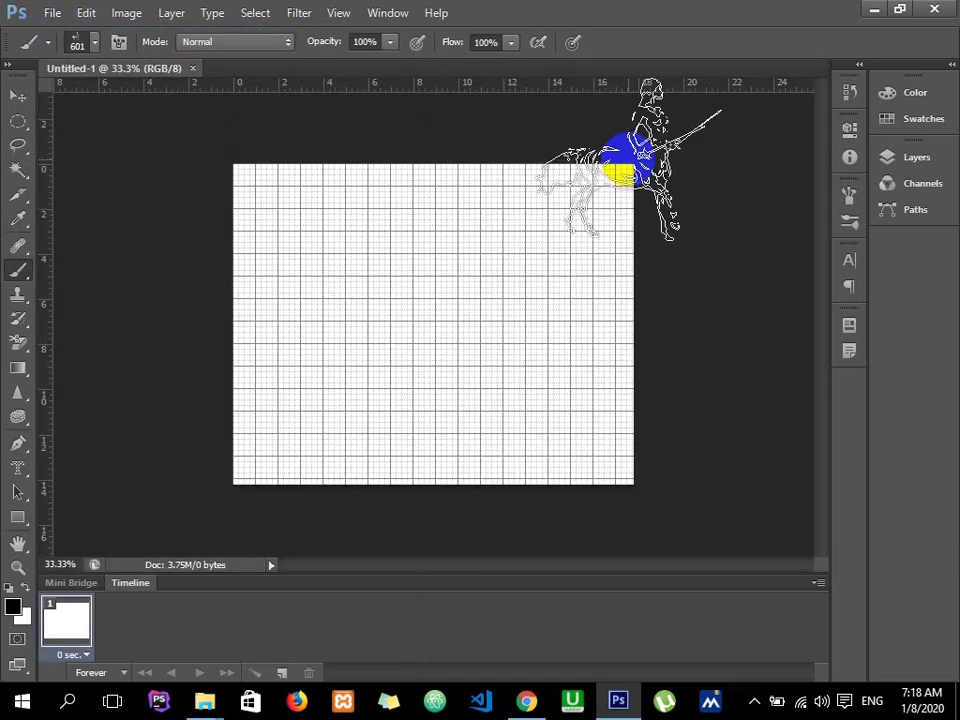
Step: Replace the current brushes with the bsilvia_plants_23brushes set
left_click(92, 43)
left_click(240, 74)
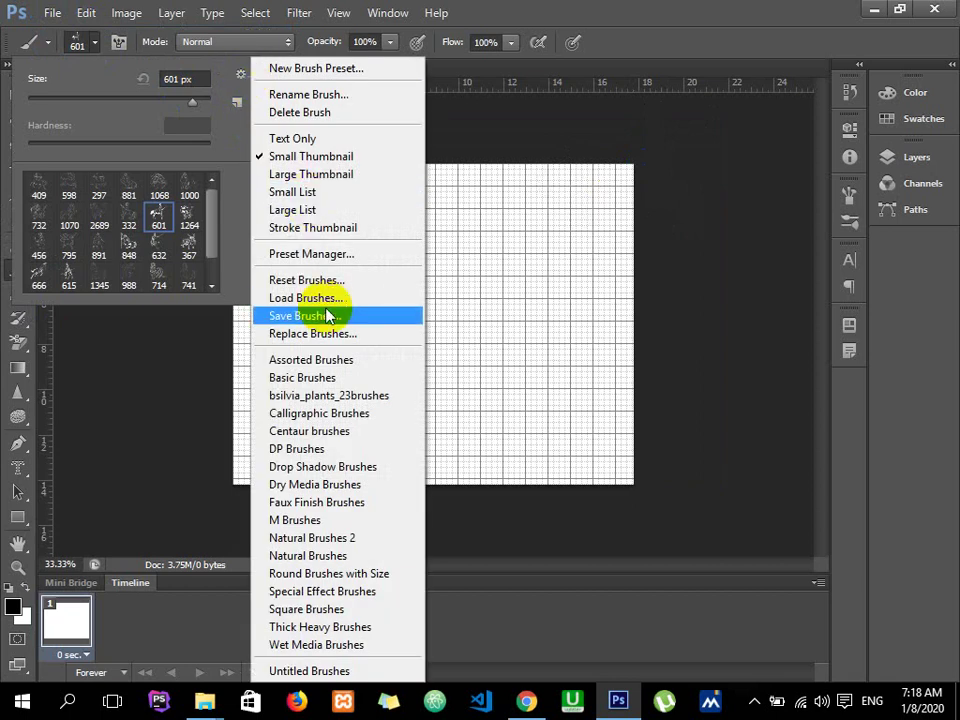
left_click(336, 398)
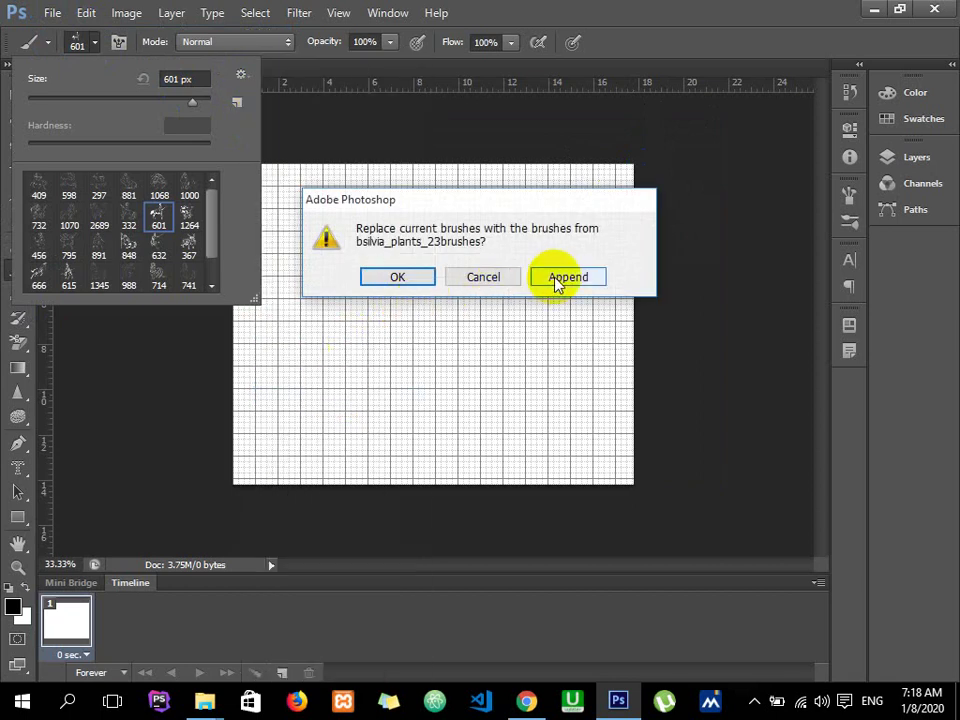
left_click(425, 282)
Step: Pick the 1610 px plant brush, shrink it to 400 px, and hide the grid
left_click(39, 187)
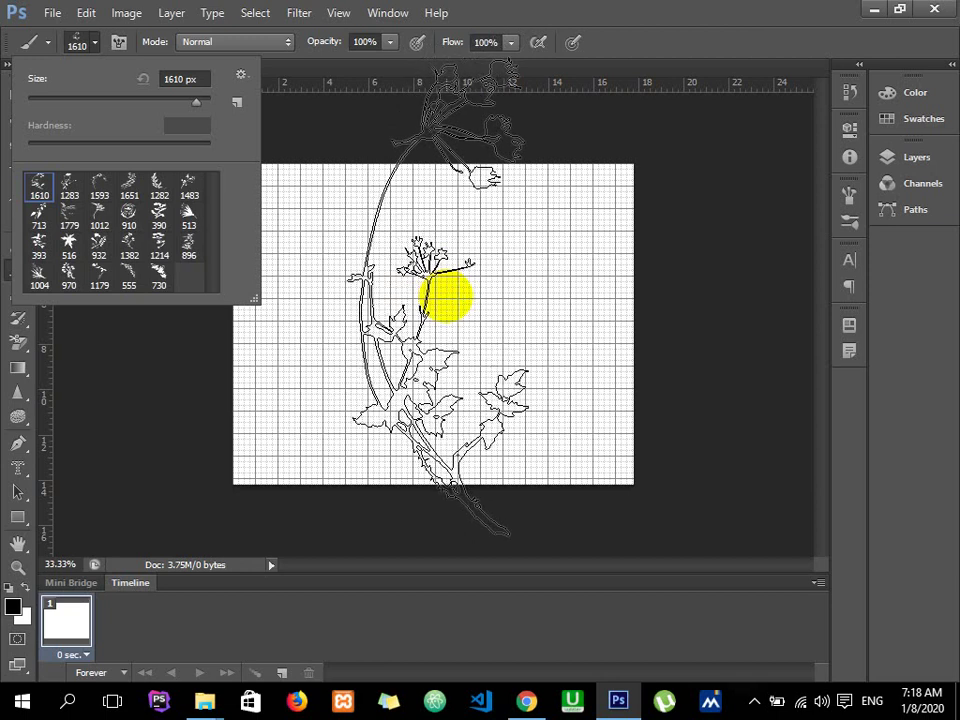
left_click(448, 293)
key("bracketleft")
key("bracketleft")
key("bracketleft")
key("bracketleft")
key("bracketleft")
key("bracketleft")
key("bracketleft")
key("bracketleft")
key("bracketleft")
key("ctrl+apostrophe")
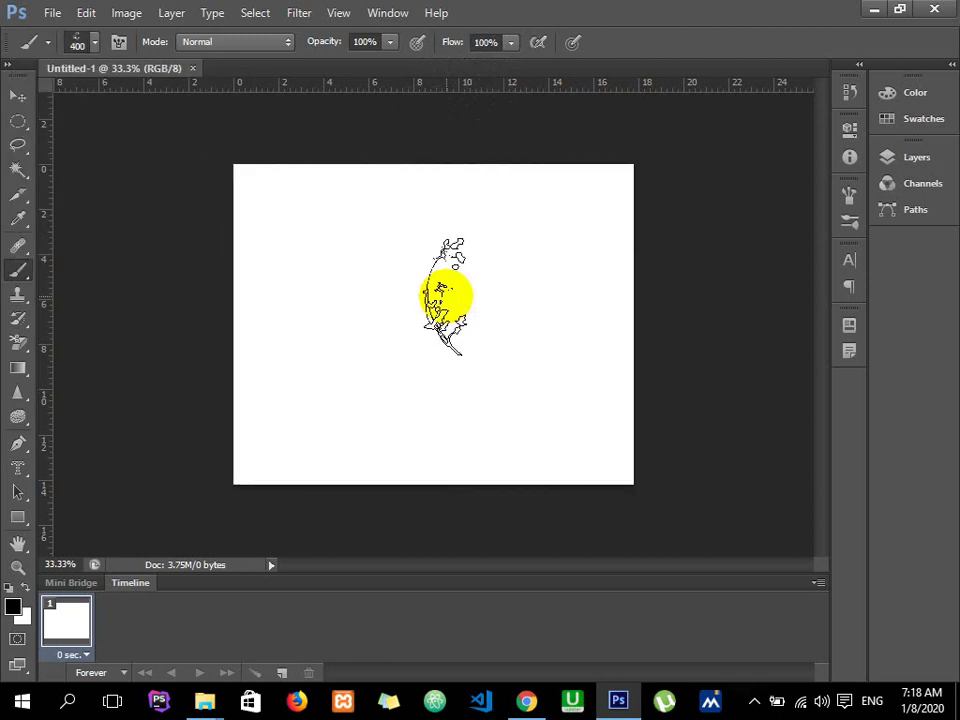
Step: Set the foreground colour to green 39b54a and stamp a plant on the canvas
left_click(12, 606)
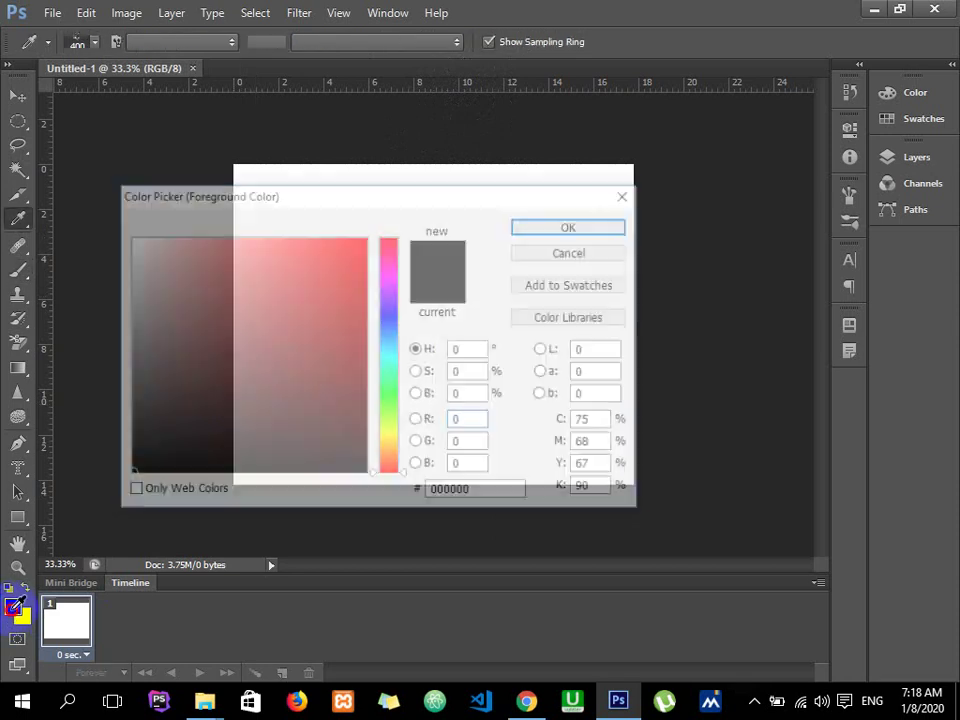
left_click(388, 383)
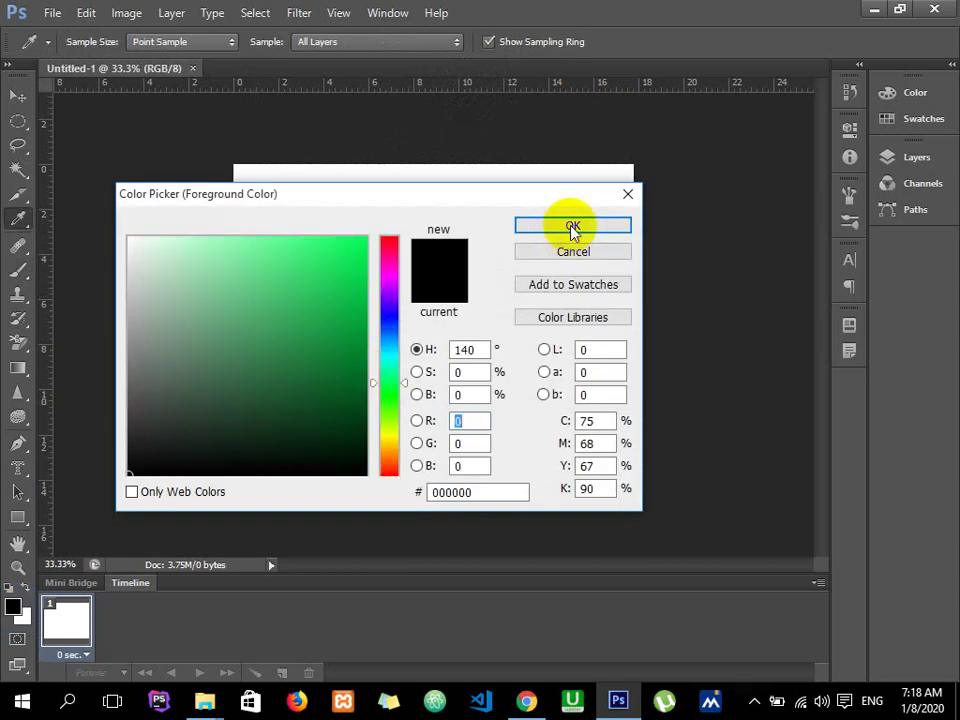
left_click(913, 118)
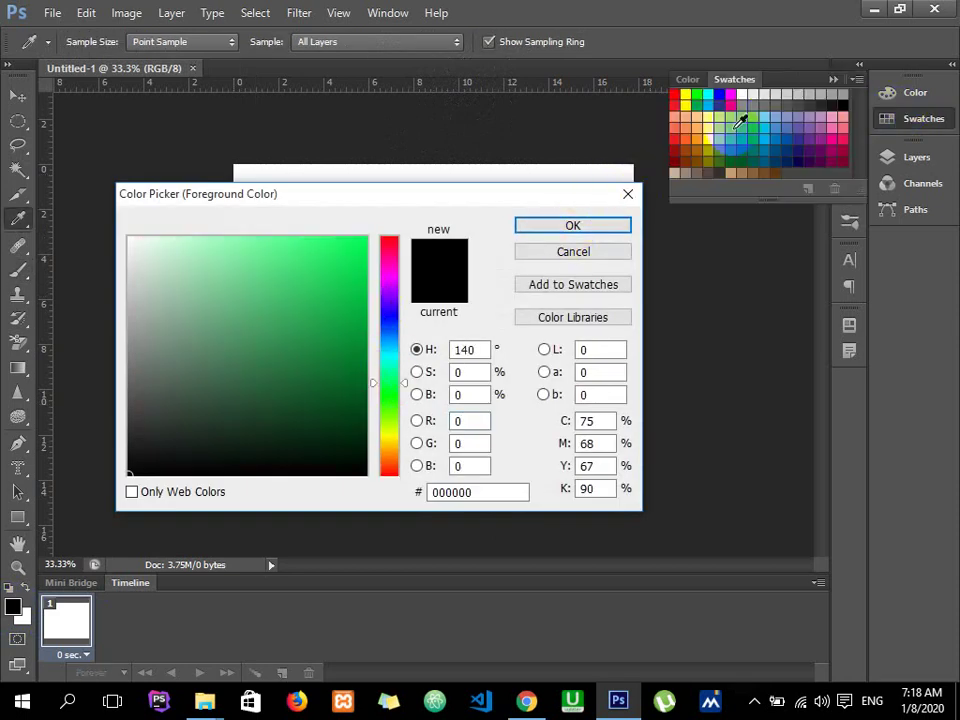
left_click(731, 134)
left_click(566, 227)
left_click(390, 305)
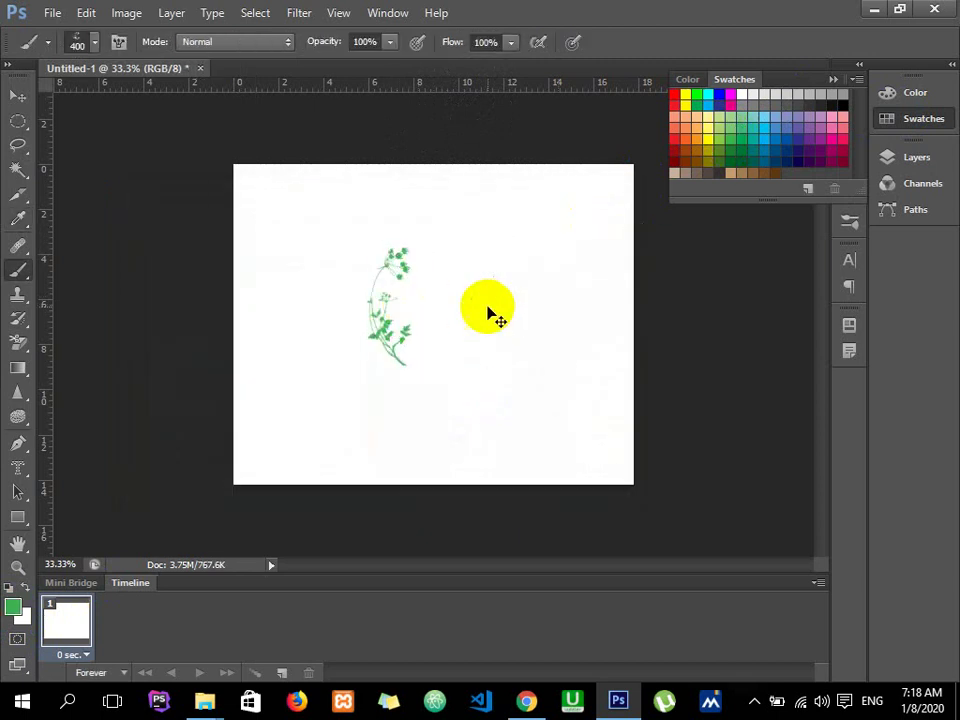
key("ctrl+plus")
key("ctrl+plus")
key("ctrl+plus")
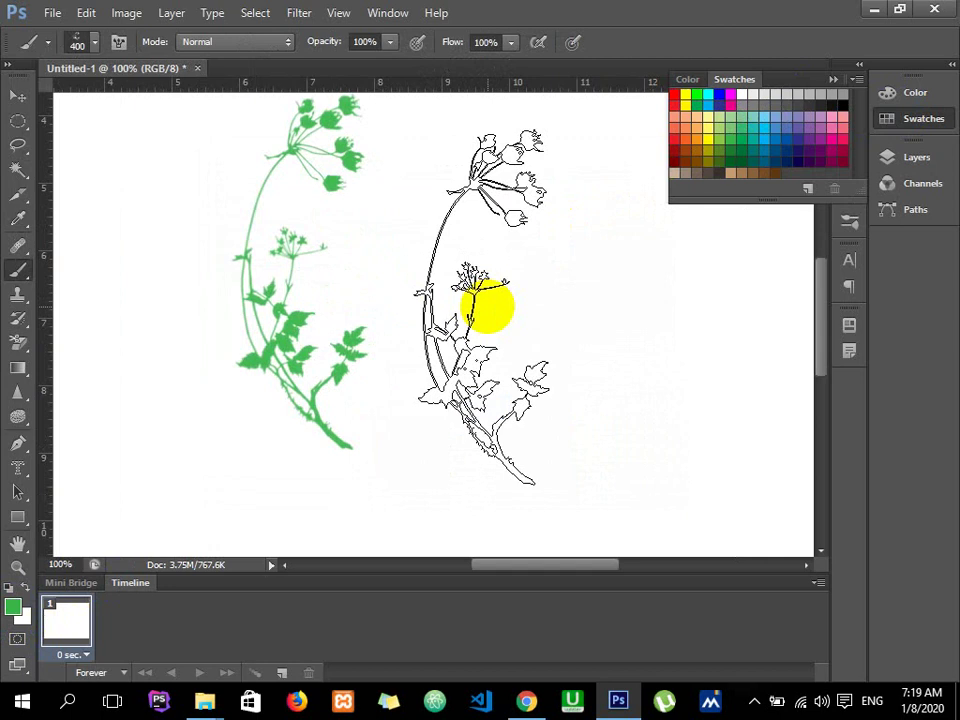
Step: Stamp a large green leaf with the 516 px star-leaf brush and zoom out
left_click(94, 42)
left_click(69, 246)
left_click(561, 328)
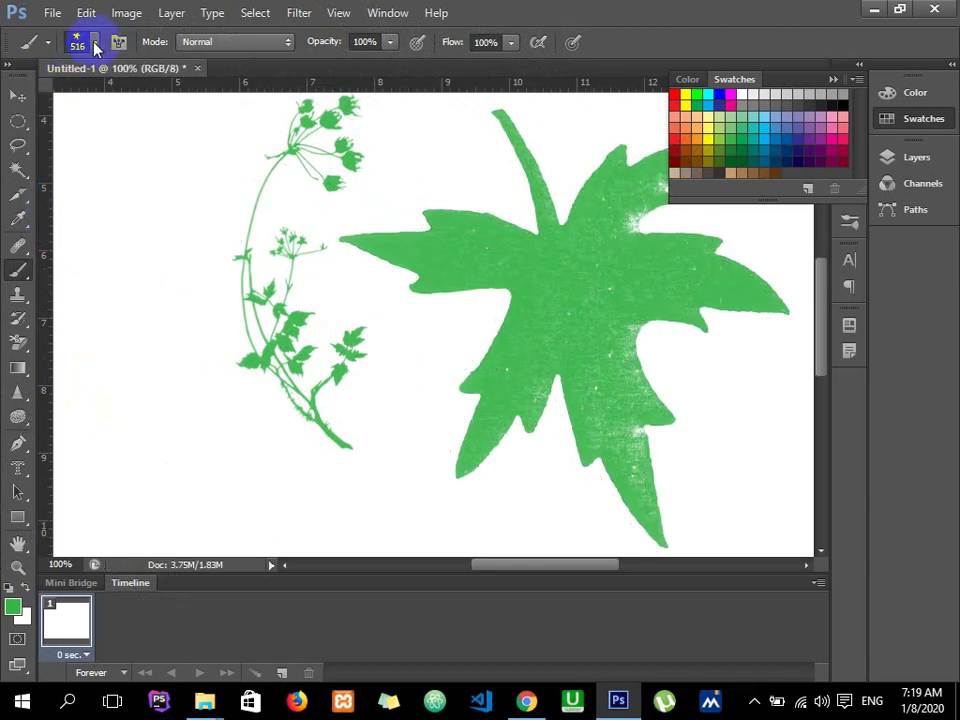
key("ctrl+z")
key("ctrl+minus")
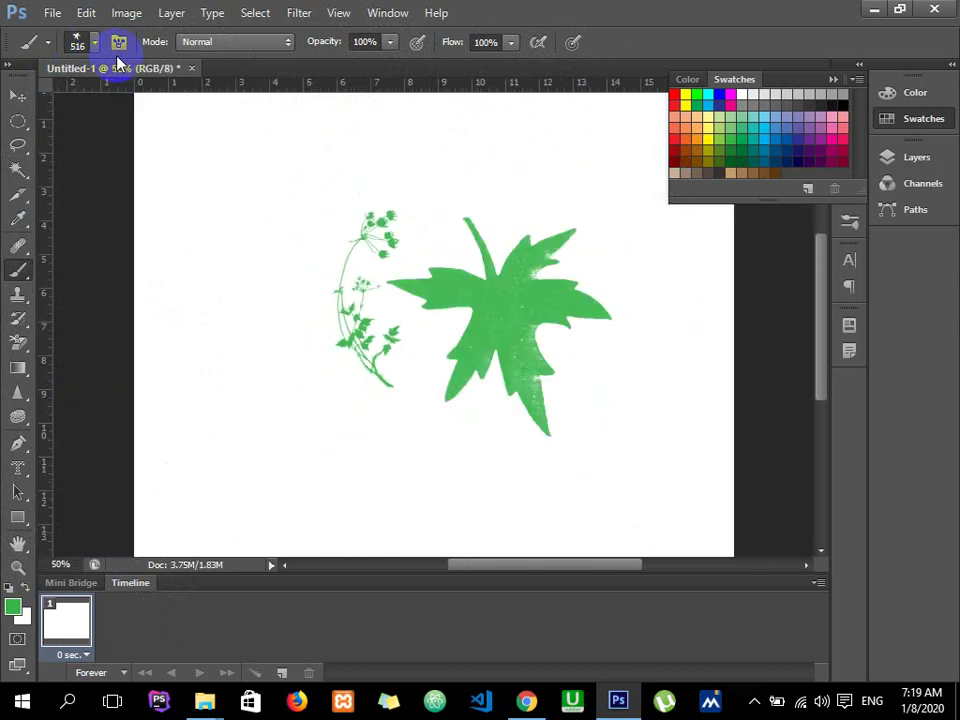
Step: Stamp a red flower with the 513 px brush at lower left, then zoom to 25%
left_click(86, 40)
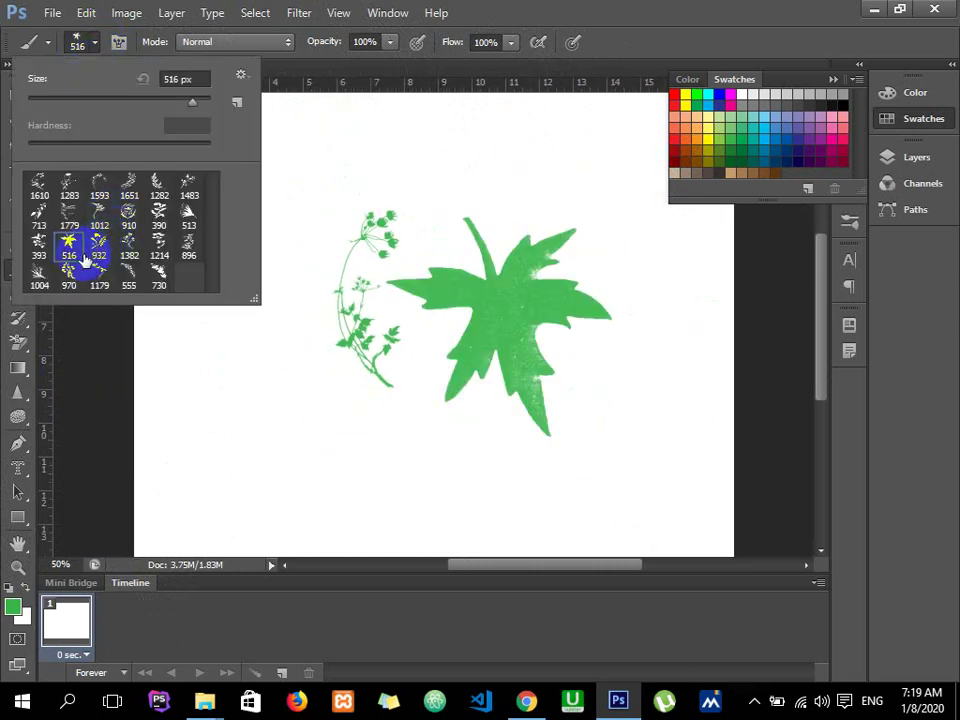
left_click(189, 212)
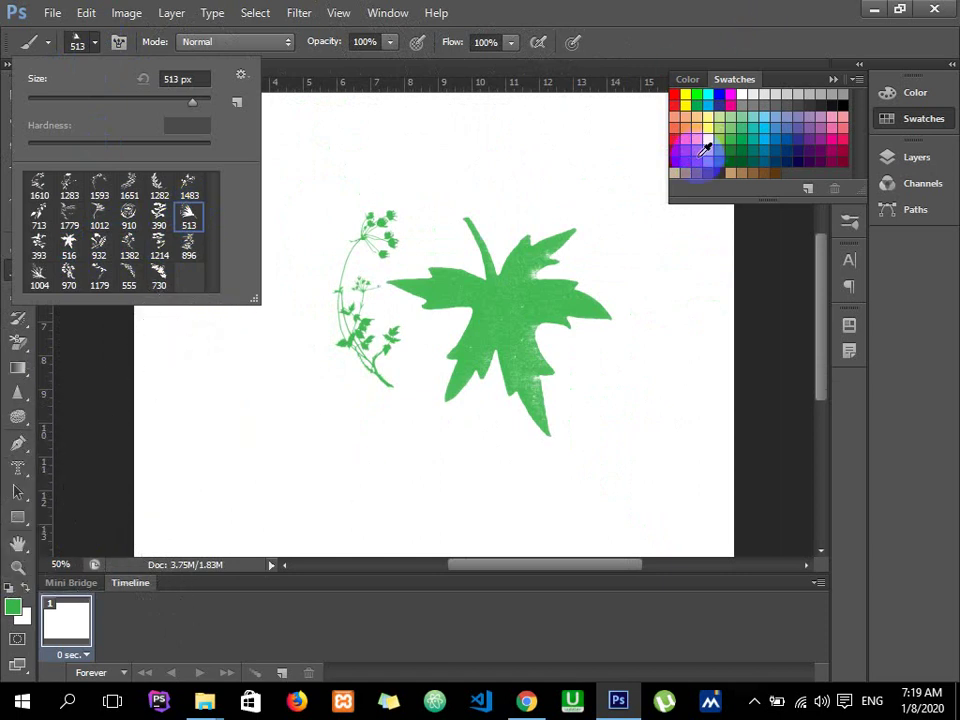
left_click(675, 128)
left_click(302, 428)
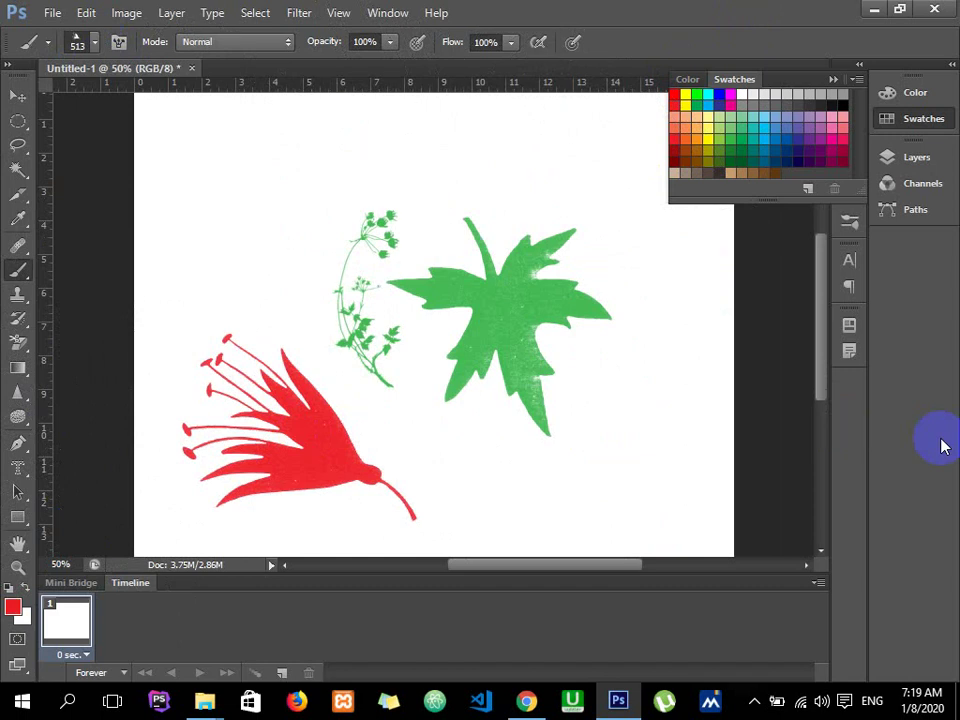
key("ctrl+minus")
key("ctrl+minus")
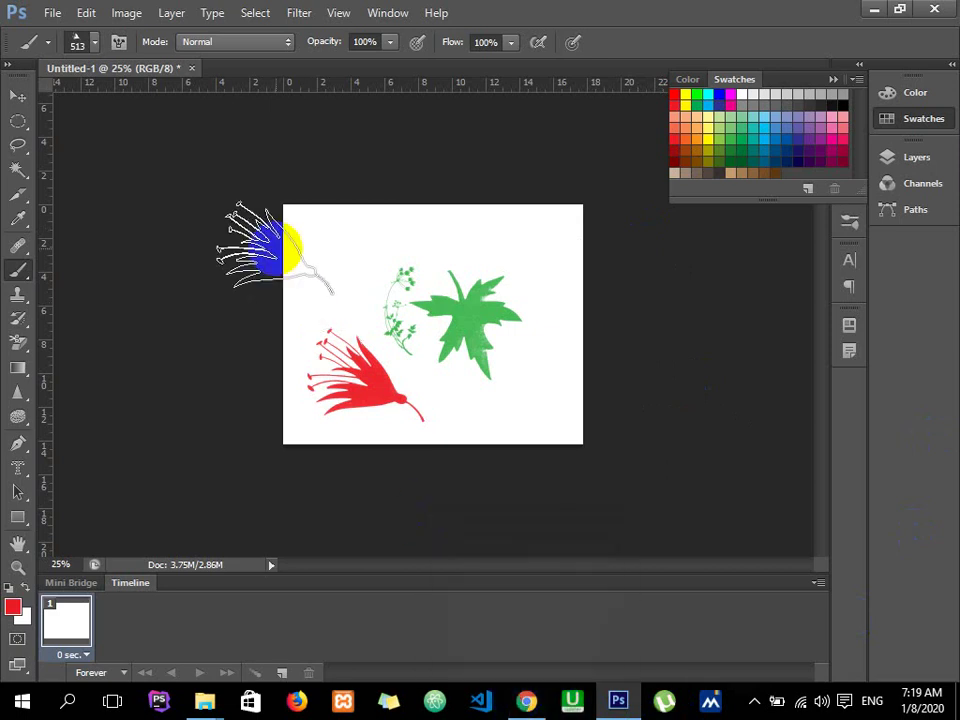
Step: Switch to the Gradient Tool with the red-to-white preset in Radial mode
left_click(24, 367)
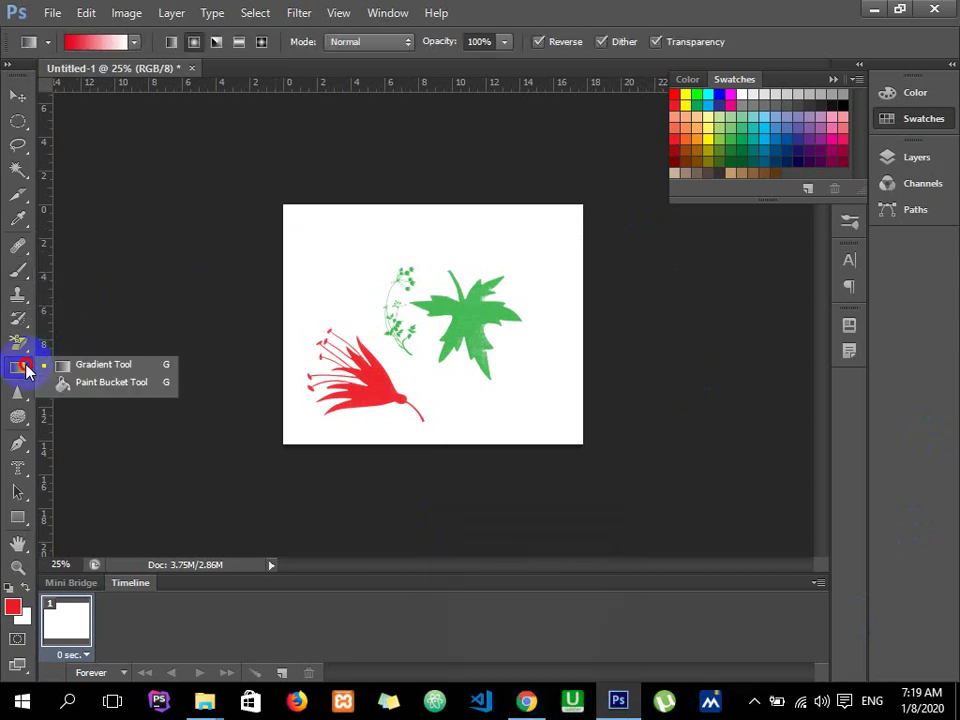
left_click(80, 365)
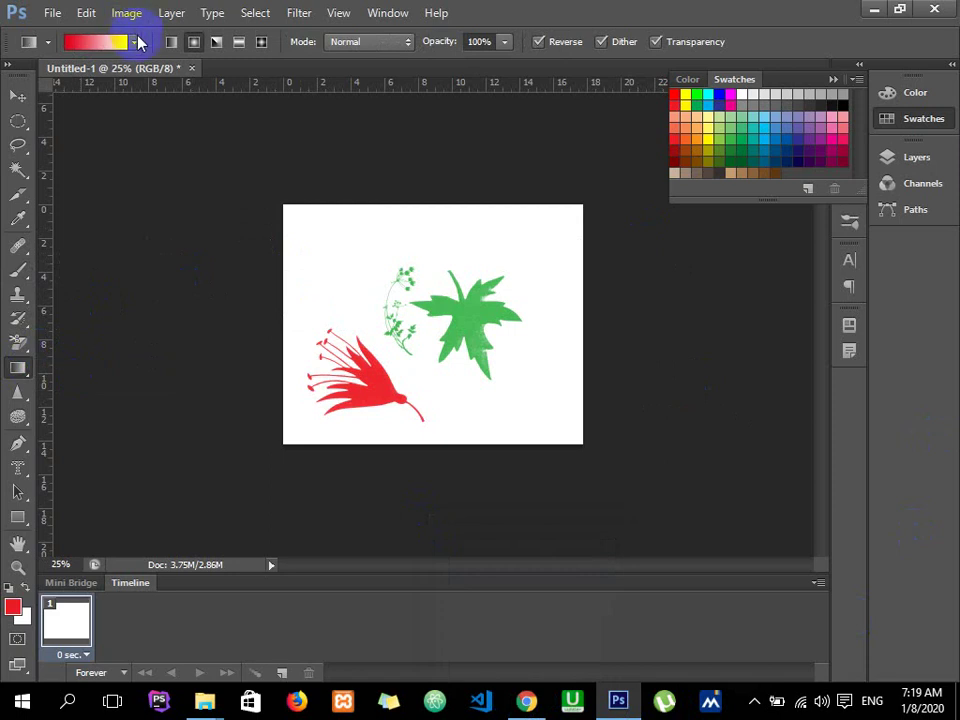
left_click(137, 43)
left_click(38, 78)
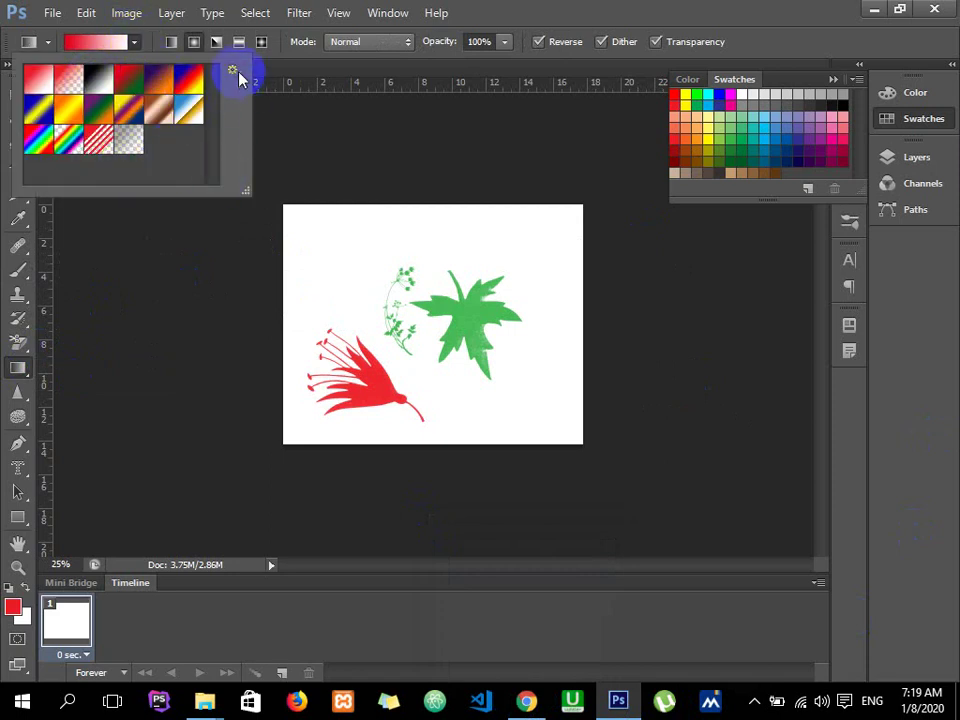
left_click(238, 74)
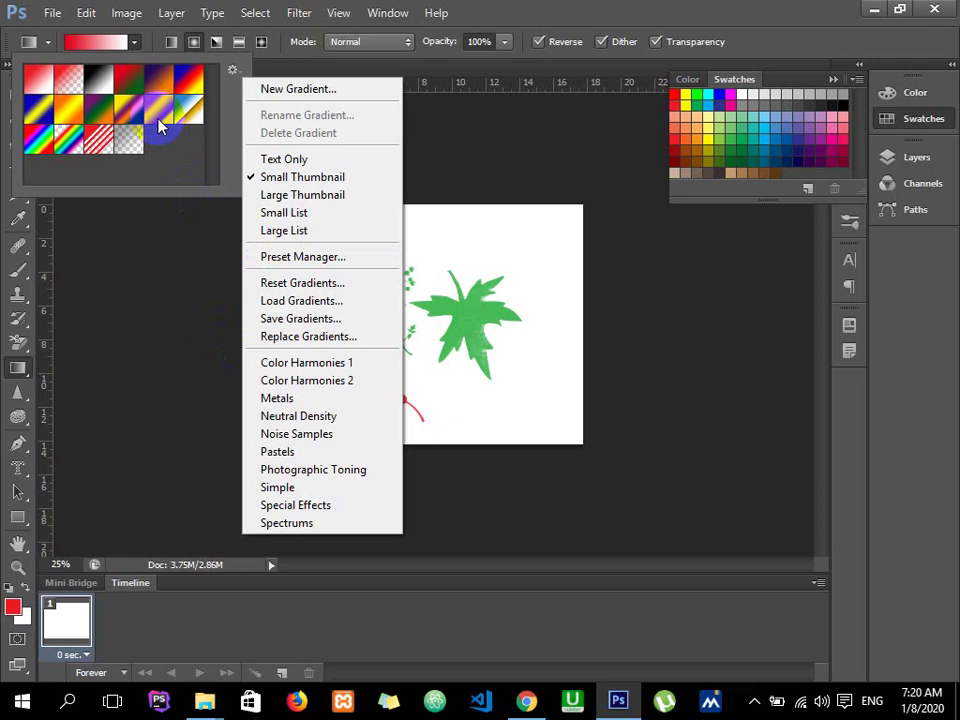
left_click(578, 304)
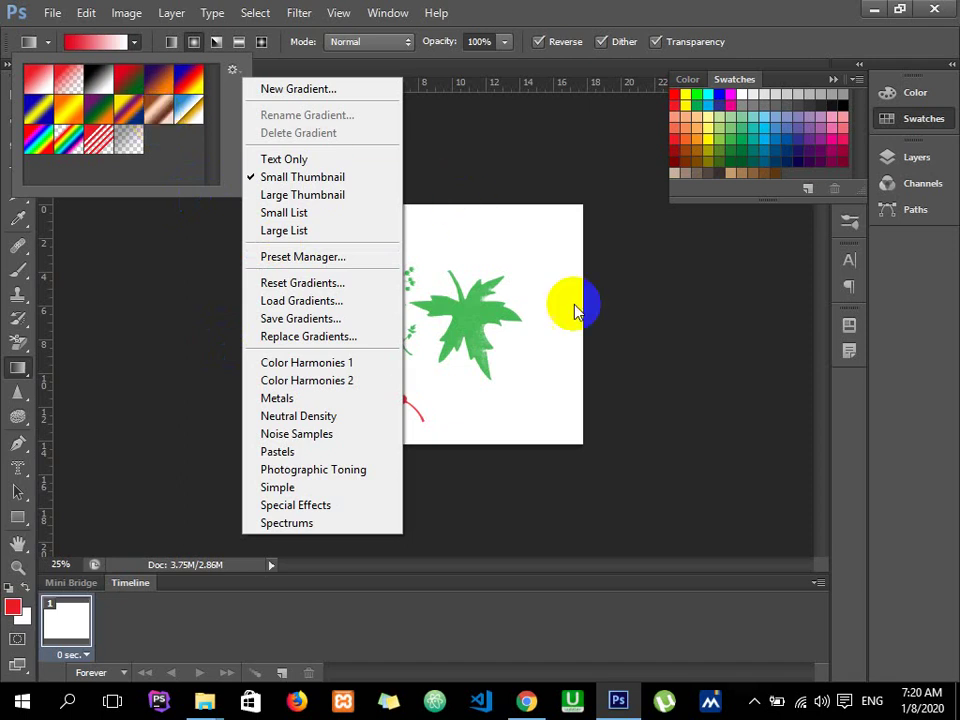
left_click(193, 41)
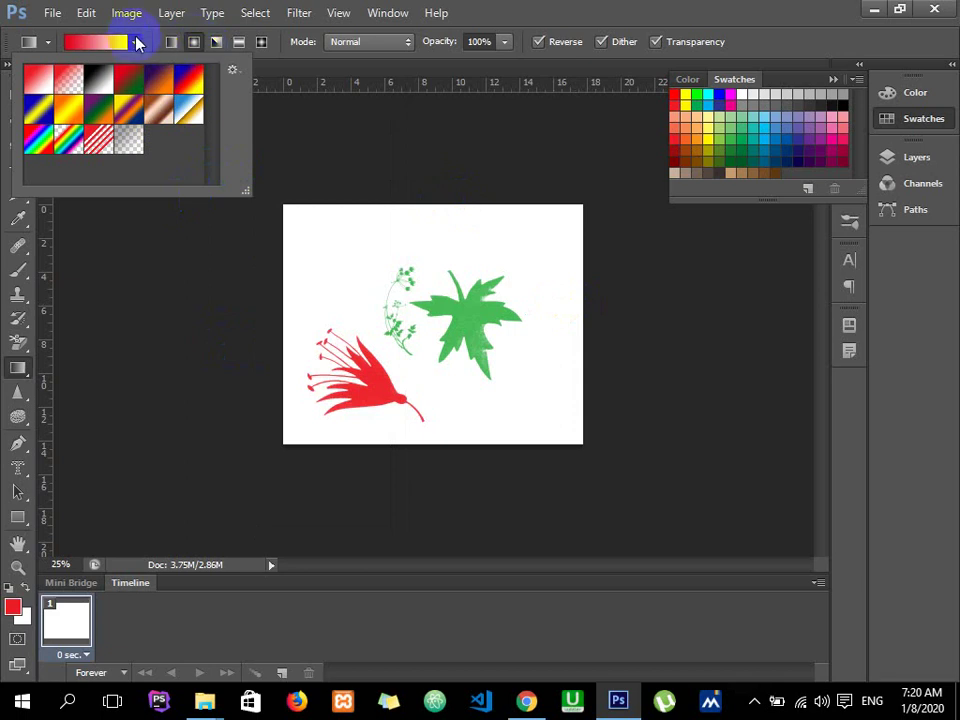
left_click(134, 41)
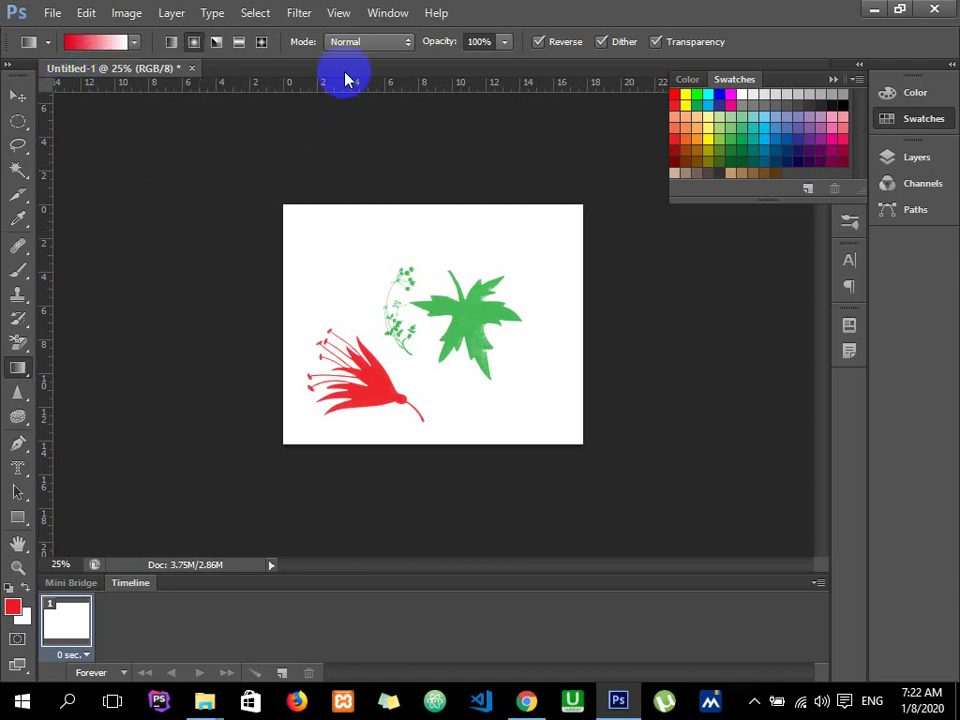
Step: Open the Window menu listing the available panels
left_click(387, 13)
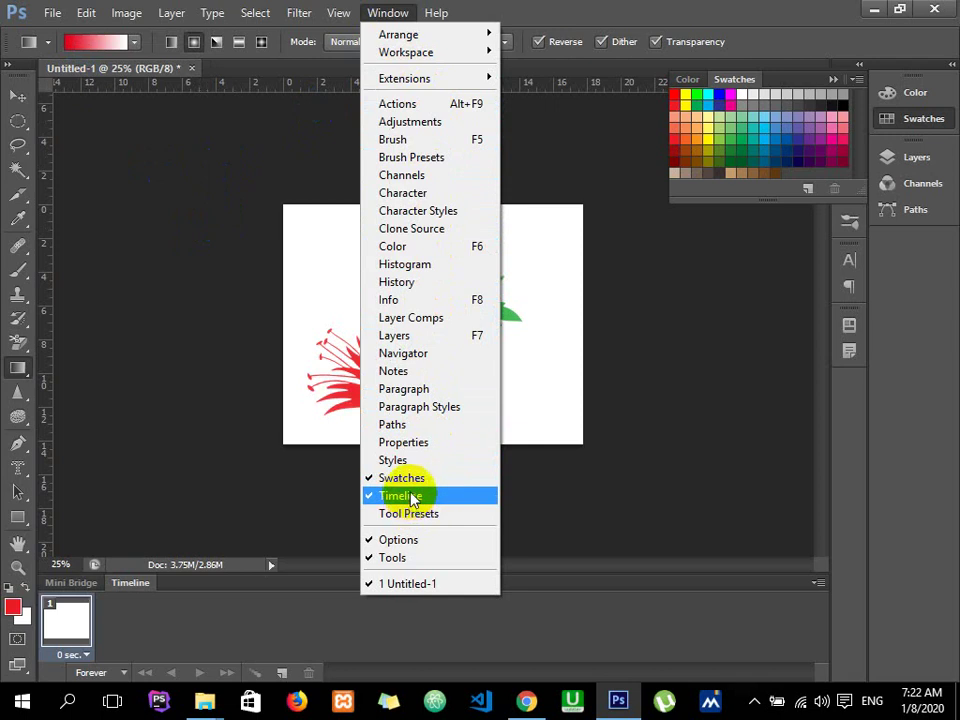
Step: Show the Actions panel with its Default Actions set
left_click(432, 102)
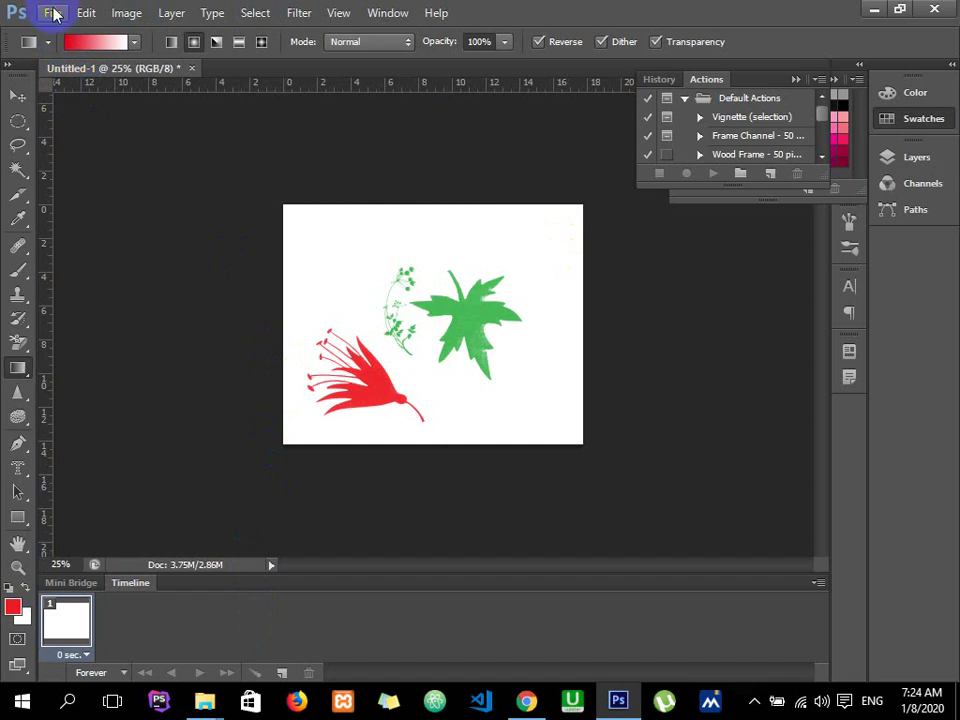
Step: Create a new blank document and collapse the floating History and Actions panels
left_click(50, 12)
left_click(64, 30)
left_click(668, 164)
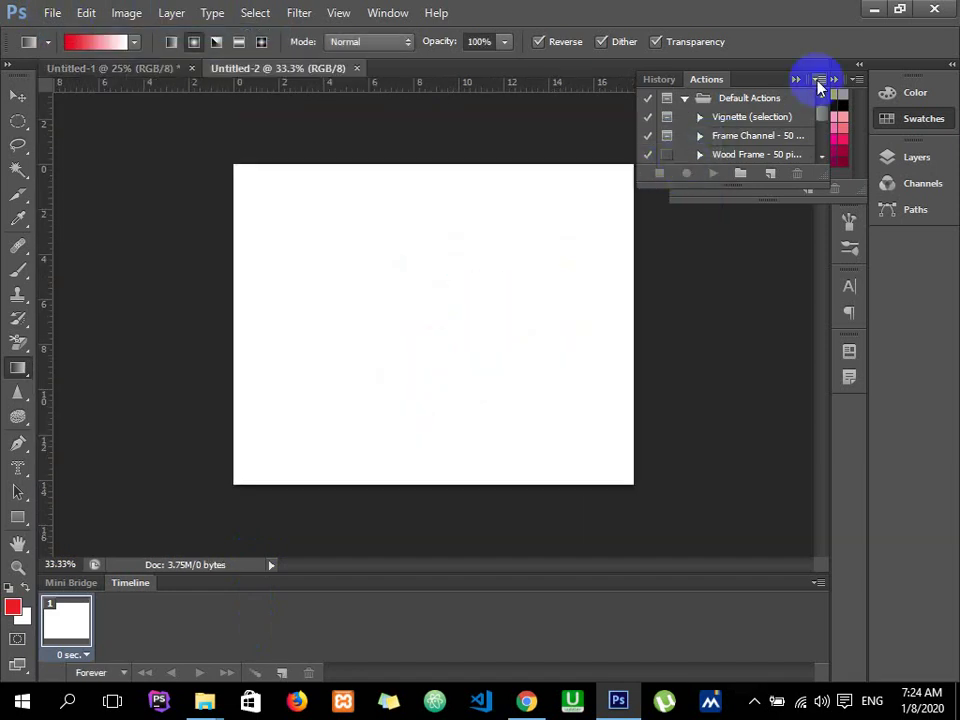
left_click(834, 80)
left_click(799, 79)
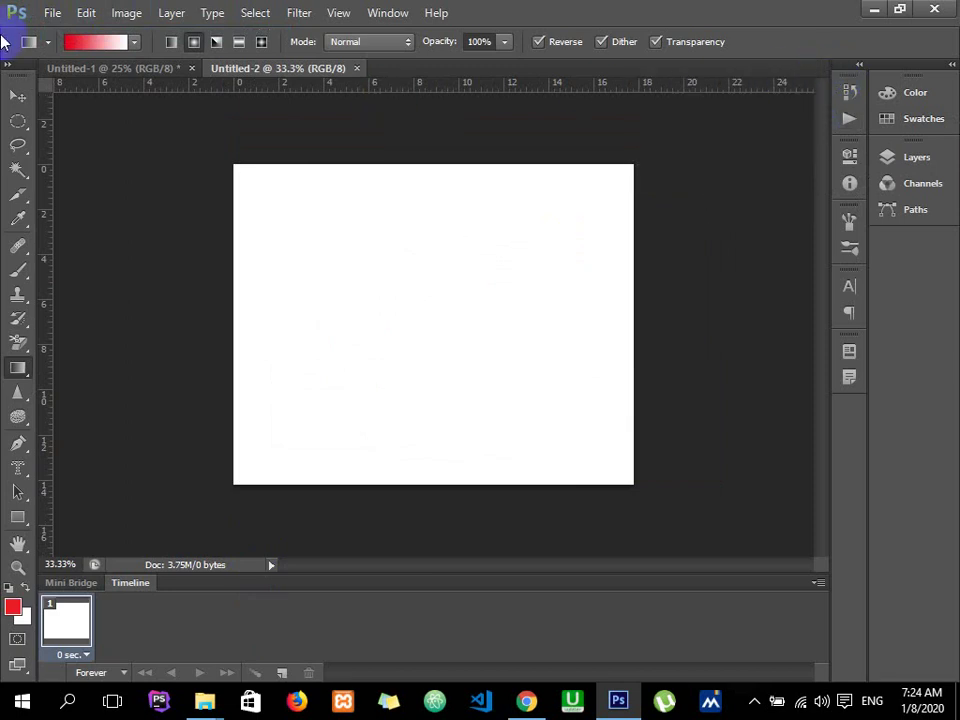
Step: Draw a small elliptical selection at lower left, fill it red, and deselect
left_click_drag(18, 121, 50, 135)
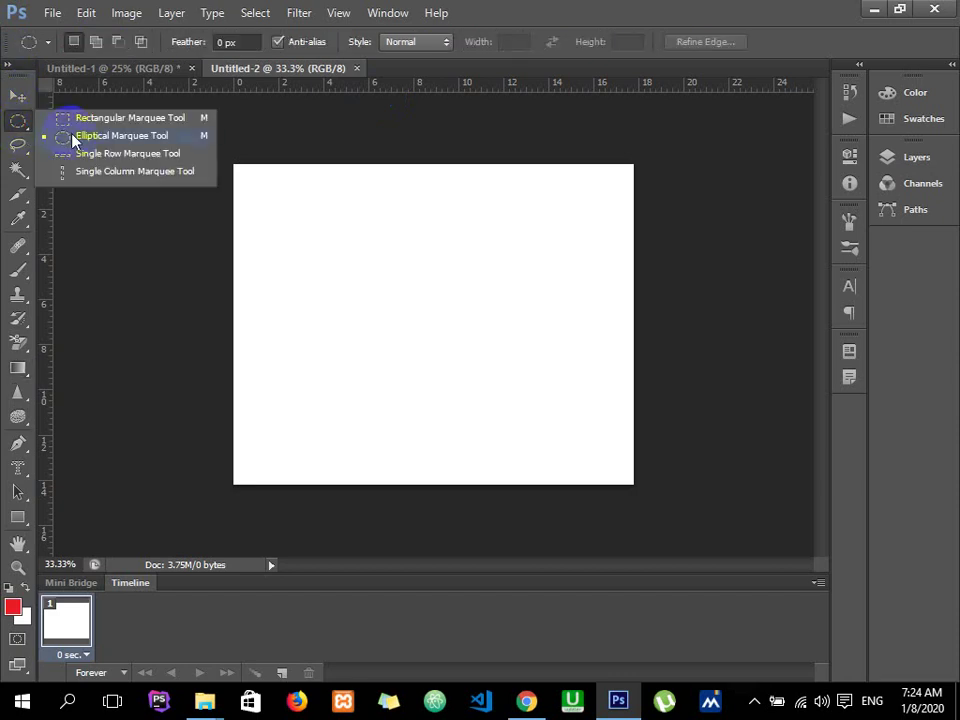
left_click(72, 137)
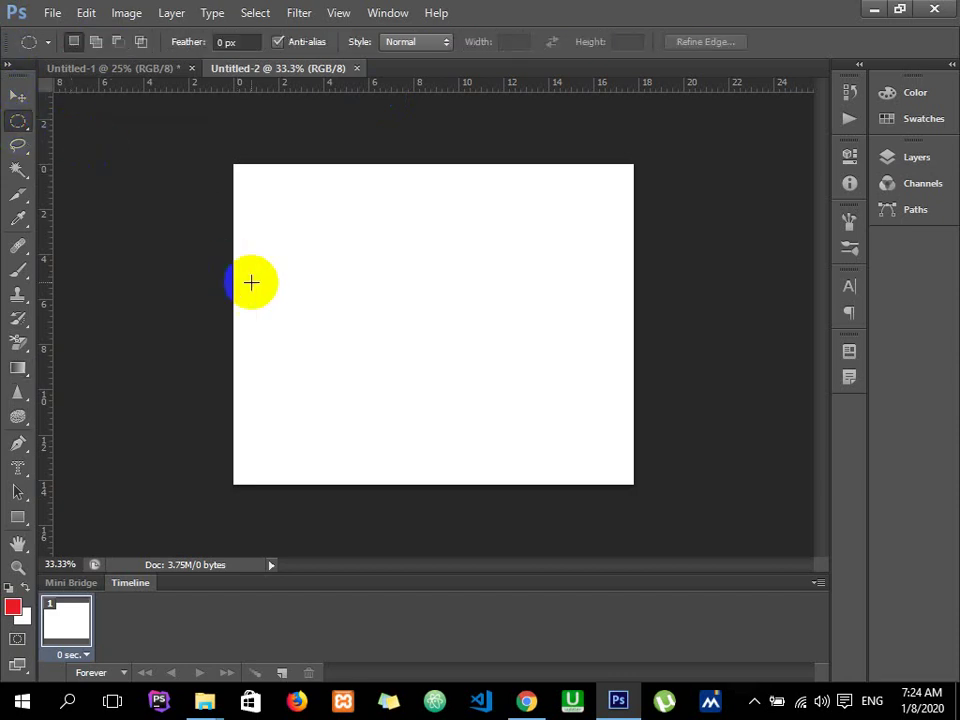
left_click_drag(287, 369, 328, 420)
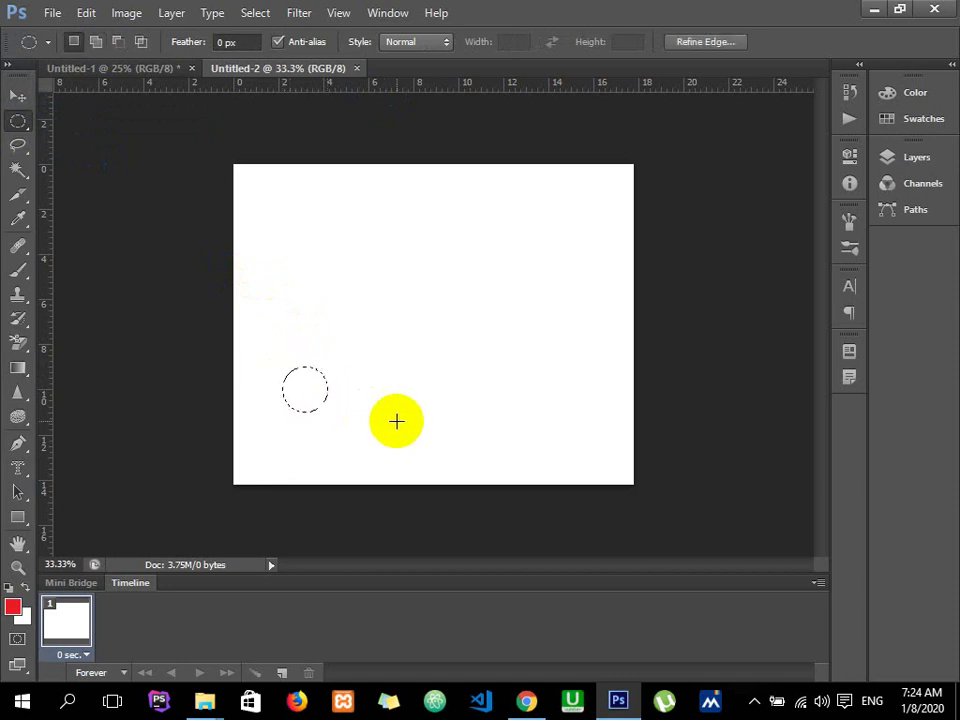
key("alt+BackSpace")
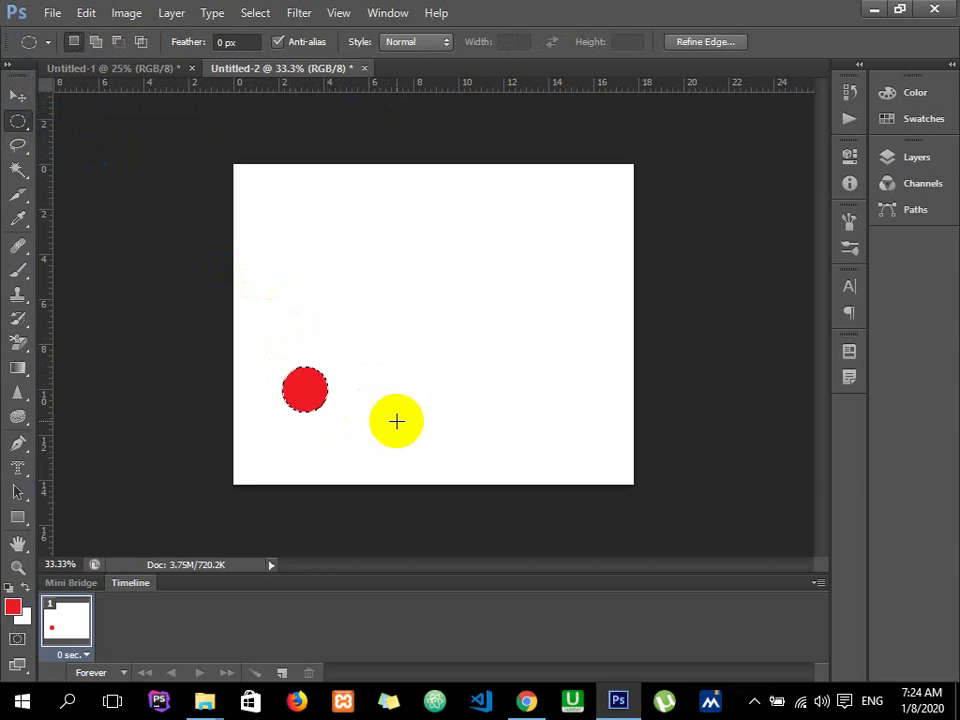
key("ctrl+d")
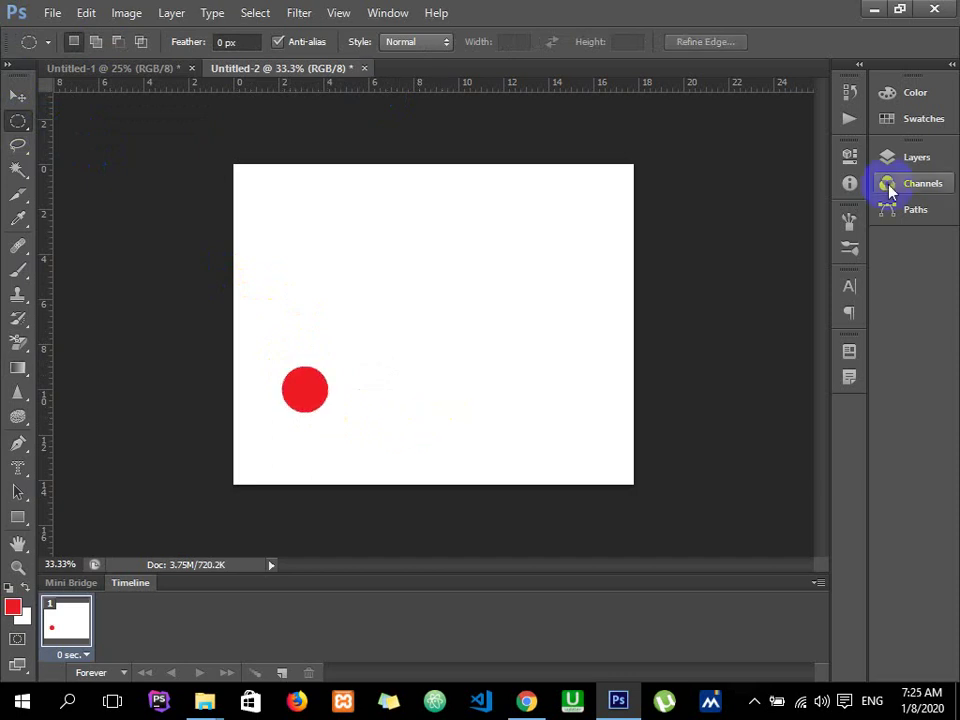
Step: Copy the red dot onto Layer 1, try merging and erasing it, then undo back
left_click(918, 160)
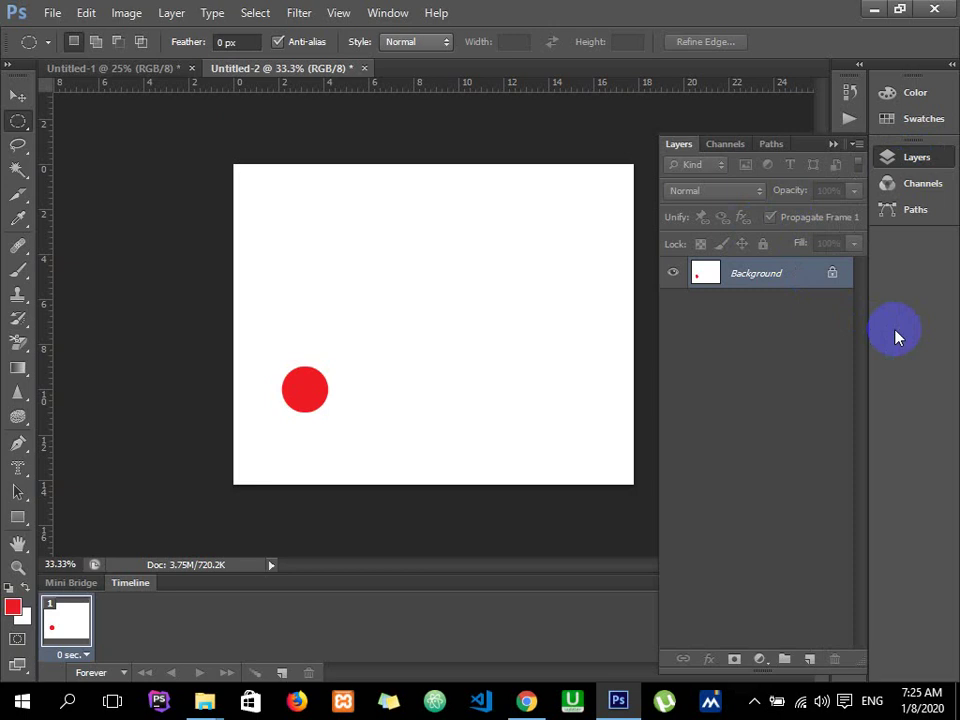
key("ctrl+j")
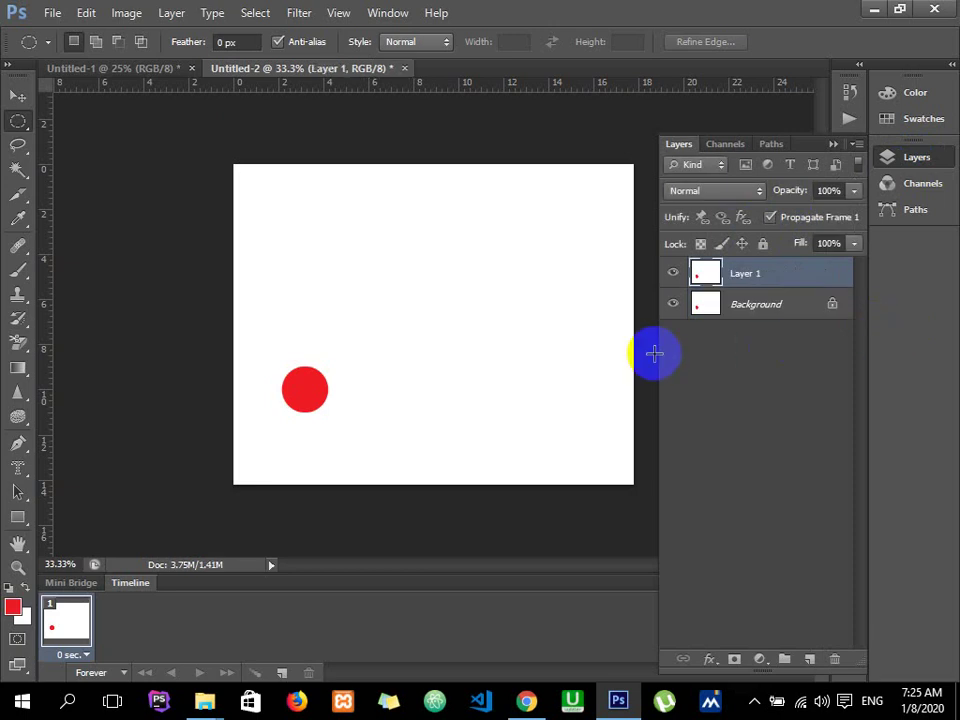
left_click_drag(443, 351, 413, 351)
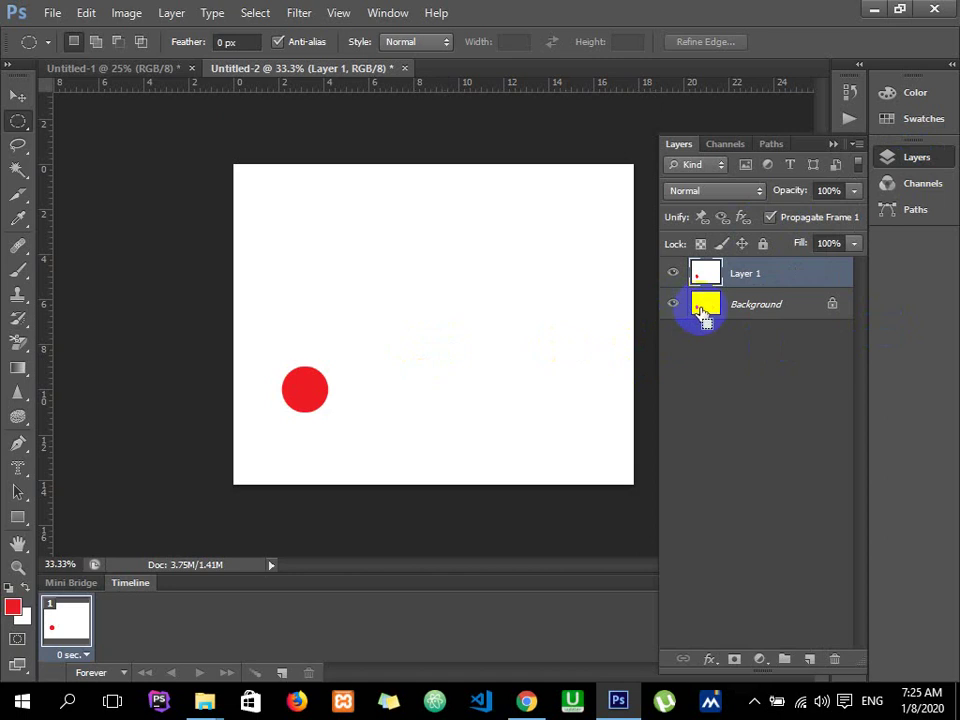
key("ctrl+e")
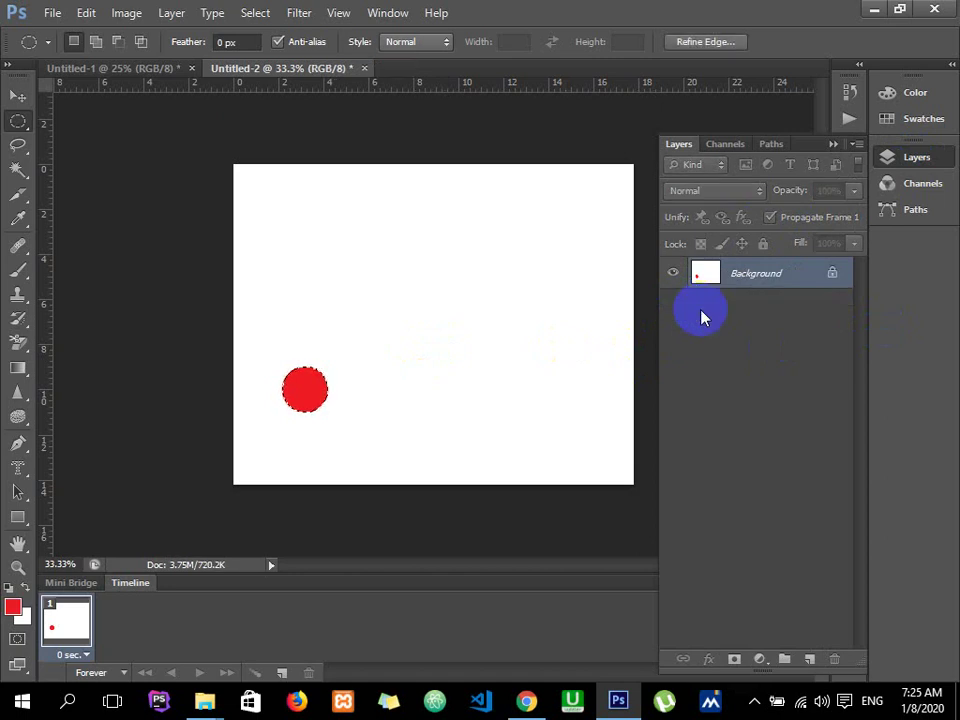
key("BackSpace")
key("ctrl+alt+z")
key("ctrl+alt+z")
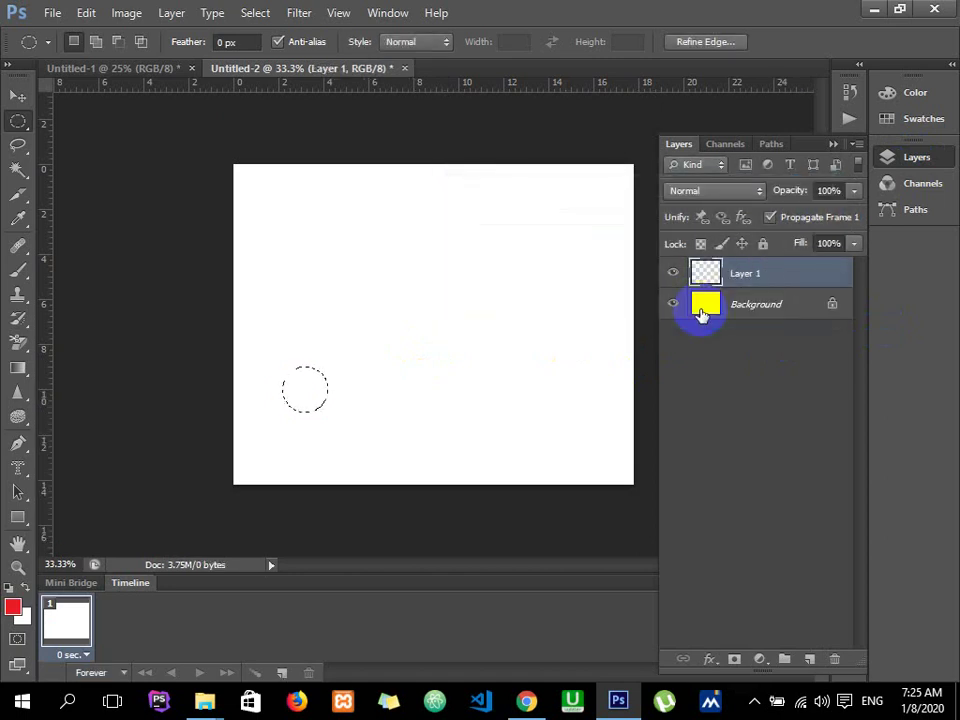
Step: Refill the circle red, deselect, and duplicate Layer 1 into Layer 1 copy
key("alt+BackSpace")
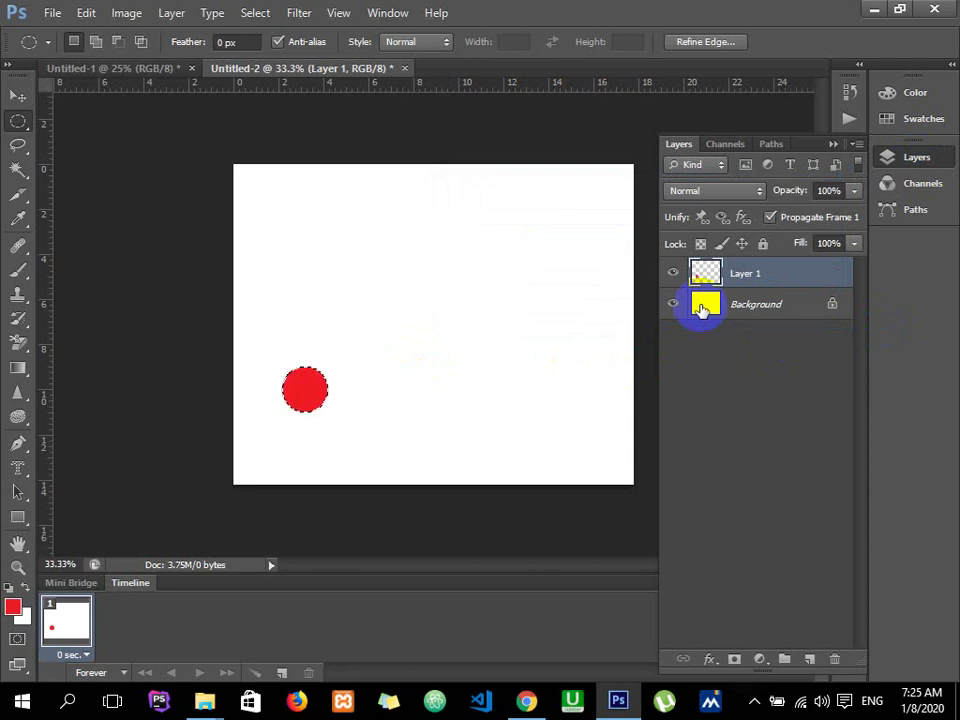
key("ctrl+d")
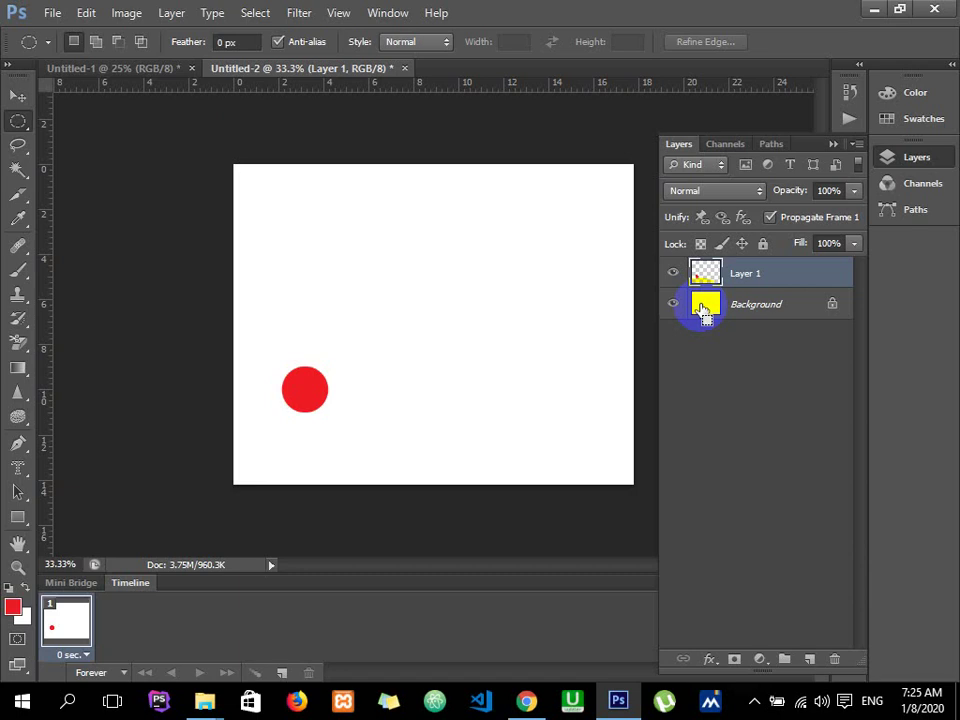
left_click_drag(704, 311, 700, 303)
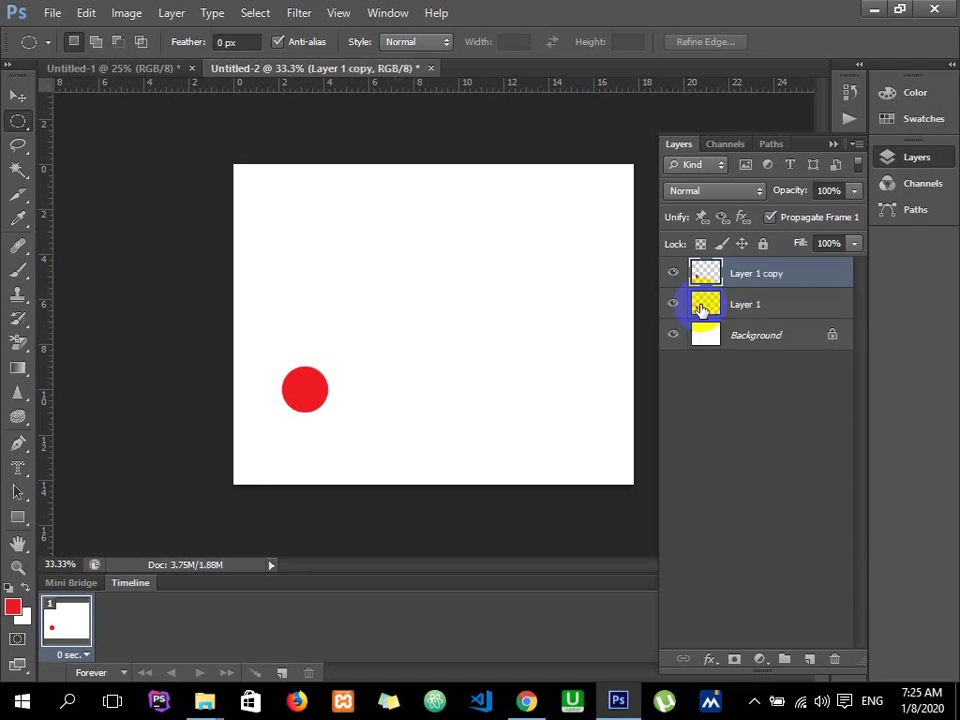
Step: Make offset circle copies stepping up-right in a diagonal trail, then hide the upper copies
left_click(18, 95)
mouse_move(321, 343)
left_mouse_down()
mouse_move(315, 378)
mouse_move(327, 379)
mouse_move(333, 323)
mouse_move(360, 285)
left_mouse_up()
key("ctrl+j")
key("ctrl+j")
key("ctrl+j")
key("ctrl+j")
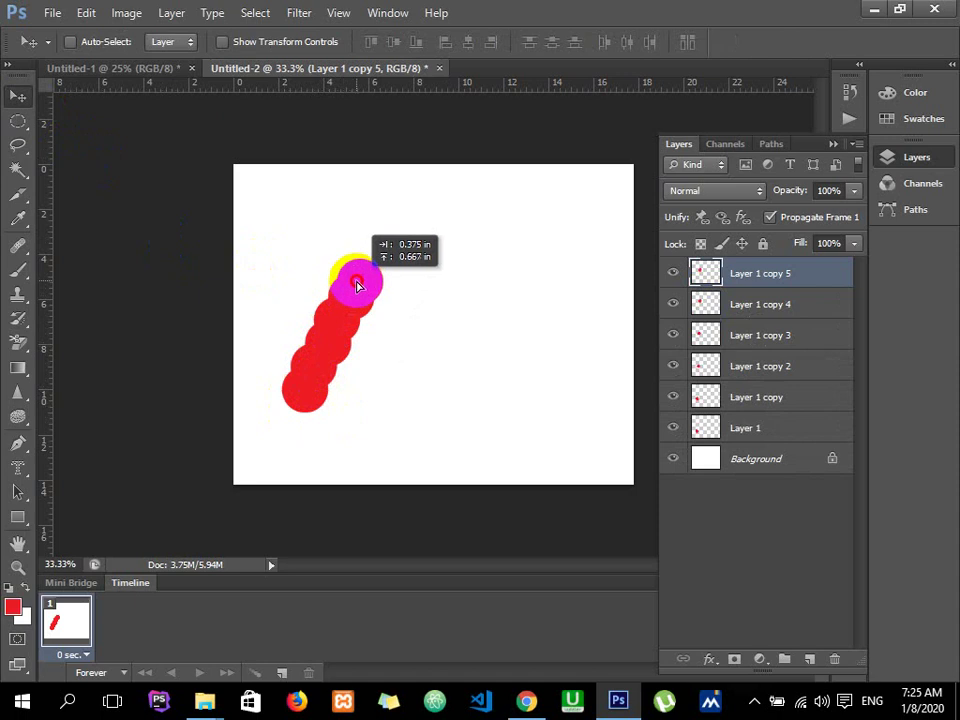
key("ctrl+j")
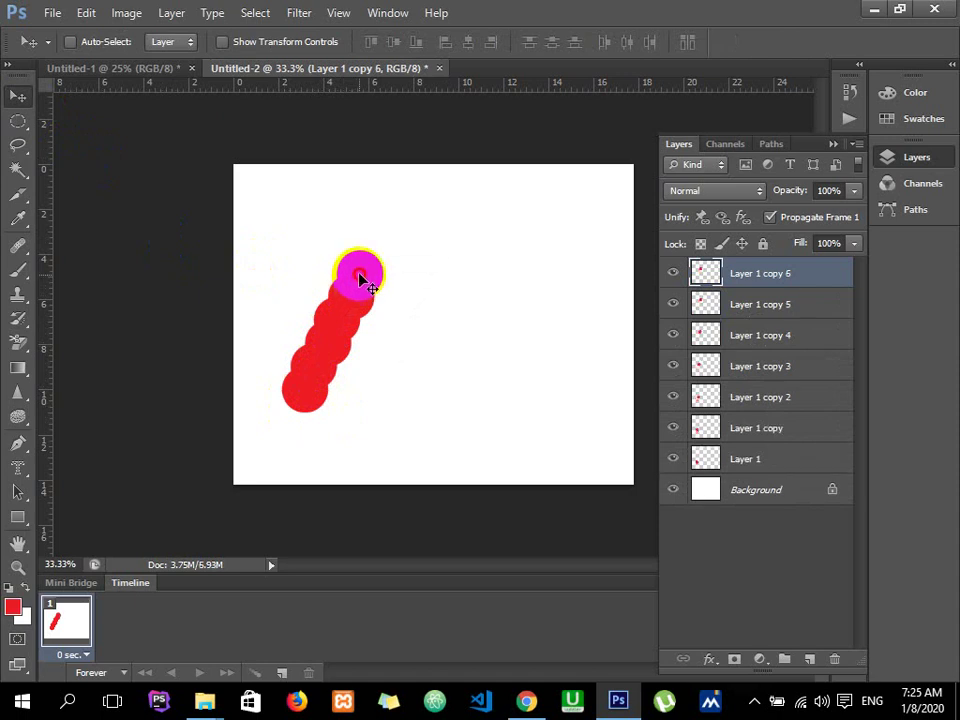
left_click_drag(361, 279, 372, 262)
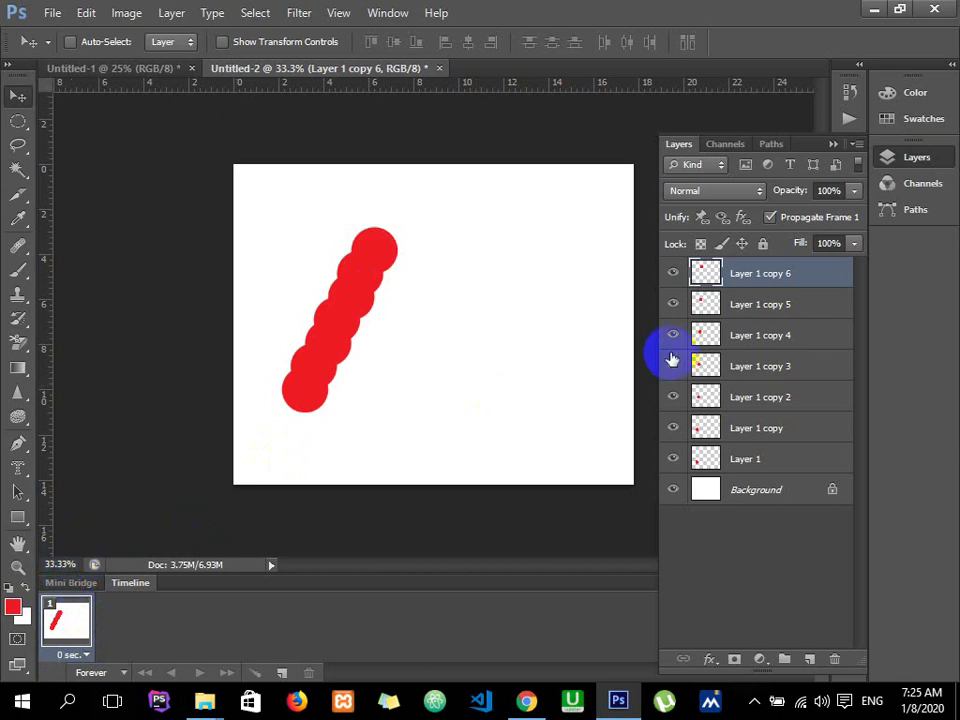
left_click_drag(672, 273, 674, 441)
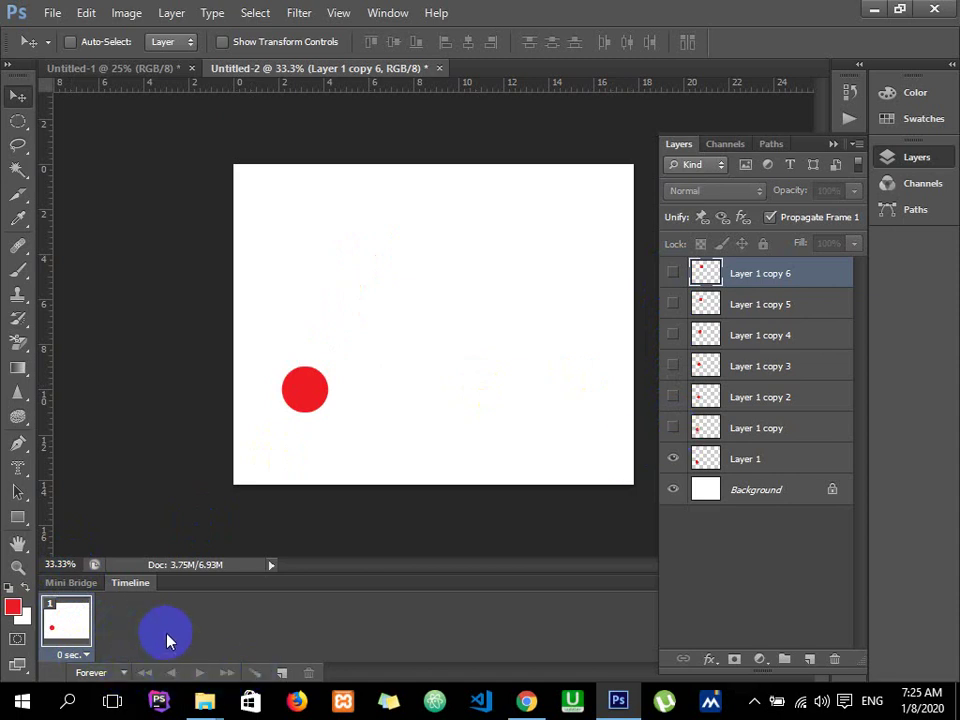
Step: Add frames 2–4, each showing the next circle copy up to Layer 1 copy 3
left_click(283, 673)
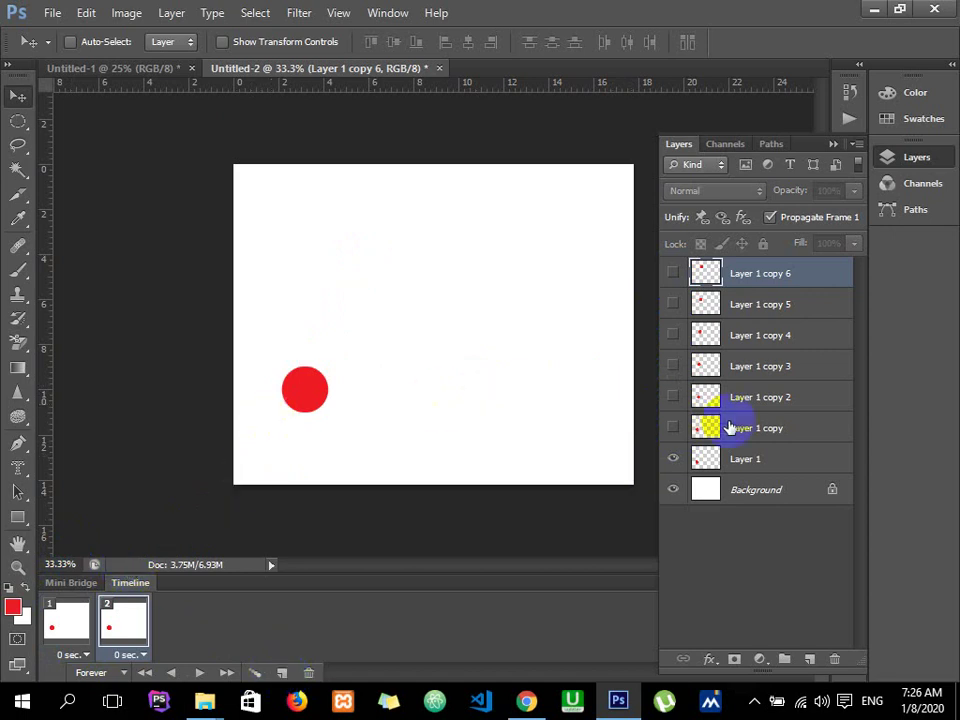
left_click(675, 460)
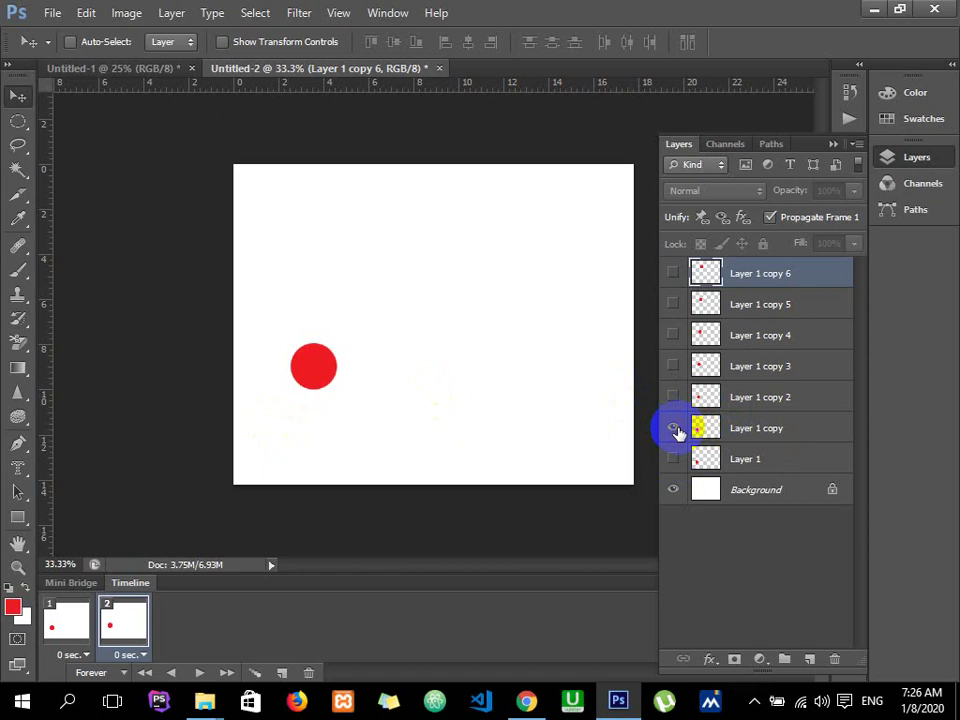
left_click(307, 582)
left_click(282, 670)
left_click(673, 428)
left_click(672, 397)
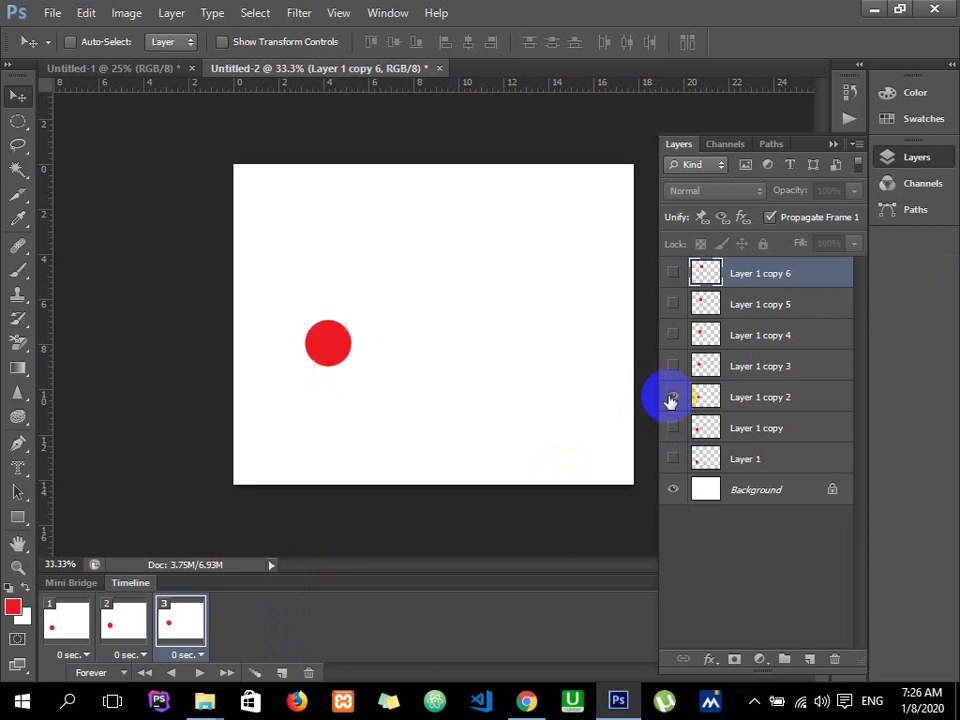
left_click(280, 675)
left_click(672, 397)
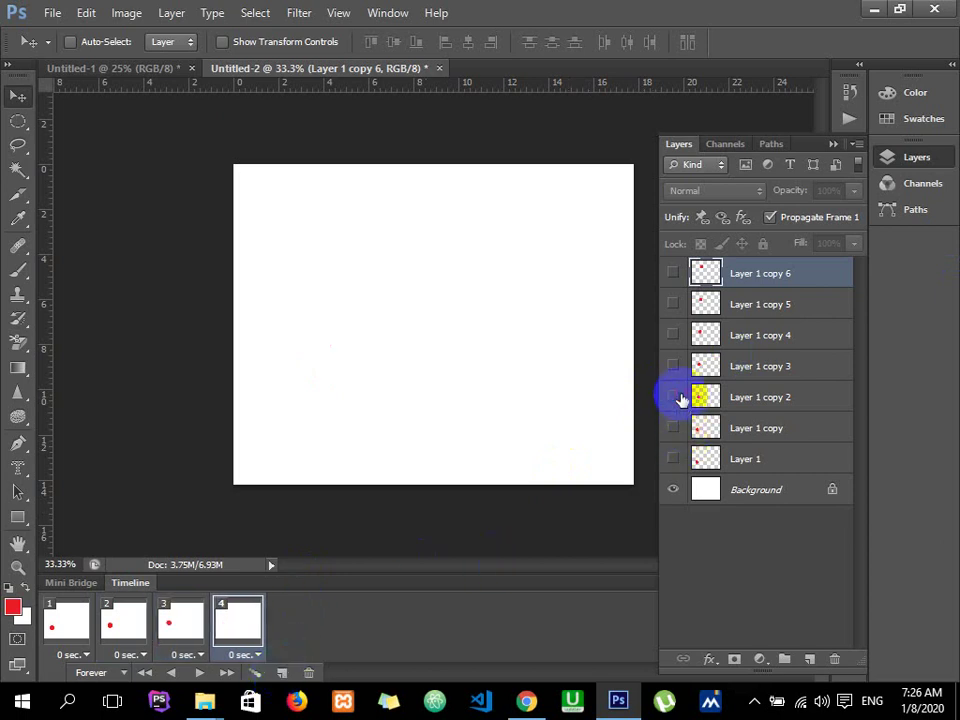
left_click(674, 370)
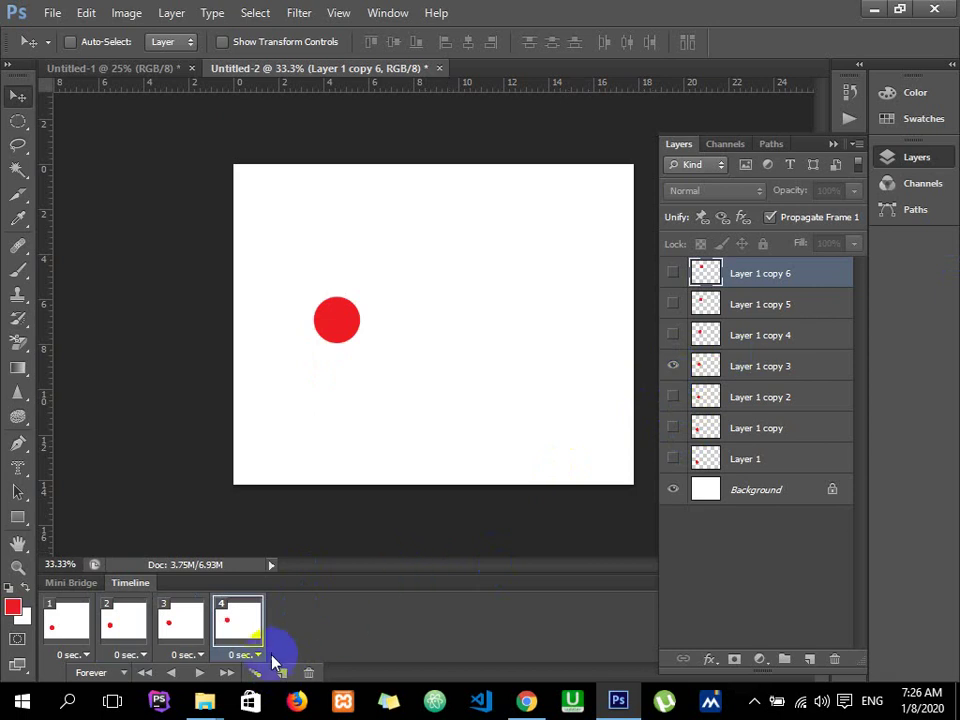
Step: Add frames 5–7 showing circle copies 4 through 6, then play the animation
left_click(278, 672)
left_click(673, 367)
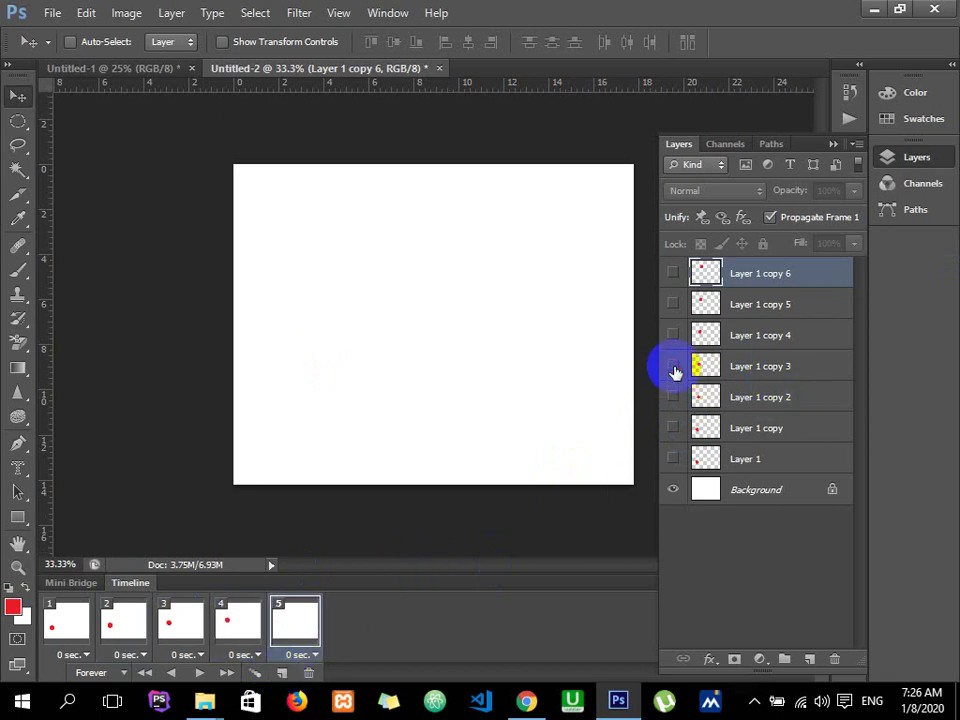
left_click(673, 335)
left_click(280, 672)
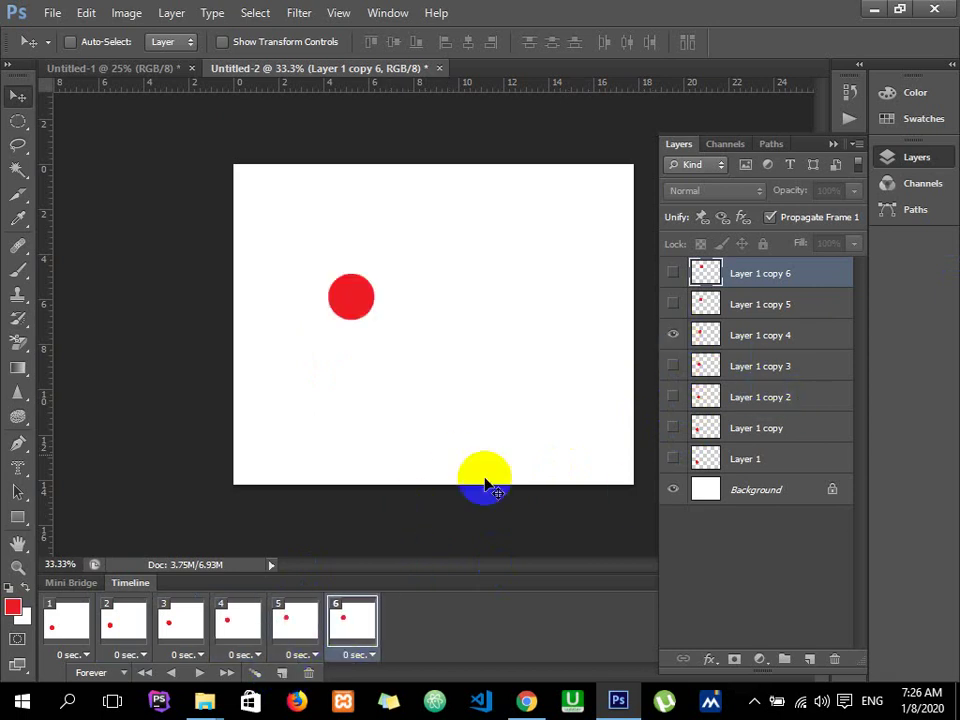
left_click(673, 335)
left_click(673, 304)
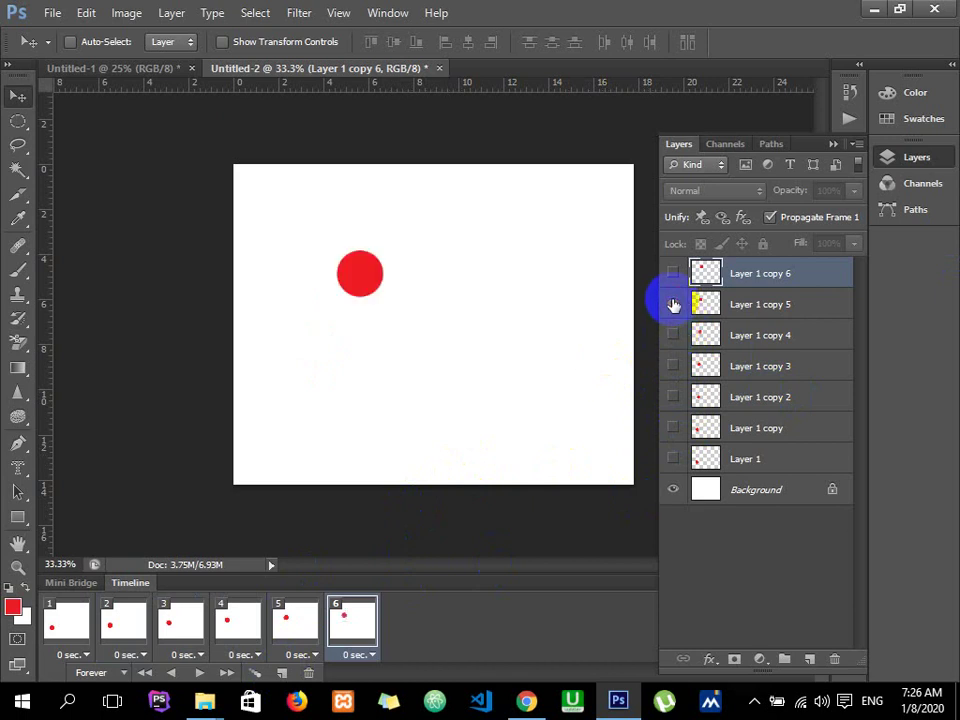
left_click(281, 672)
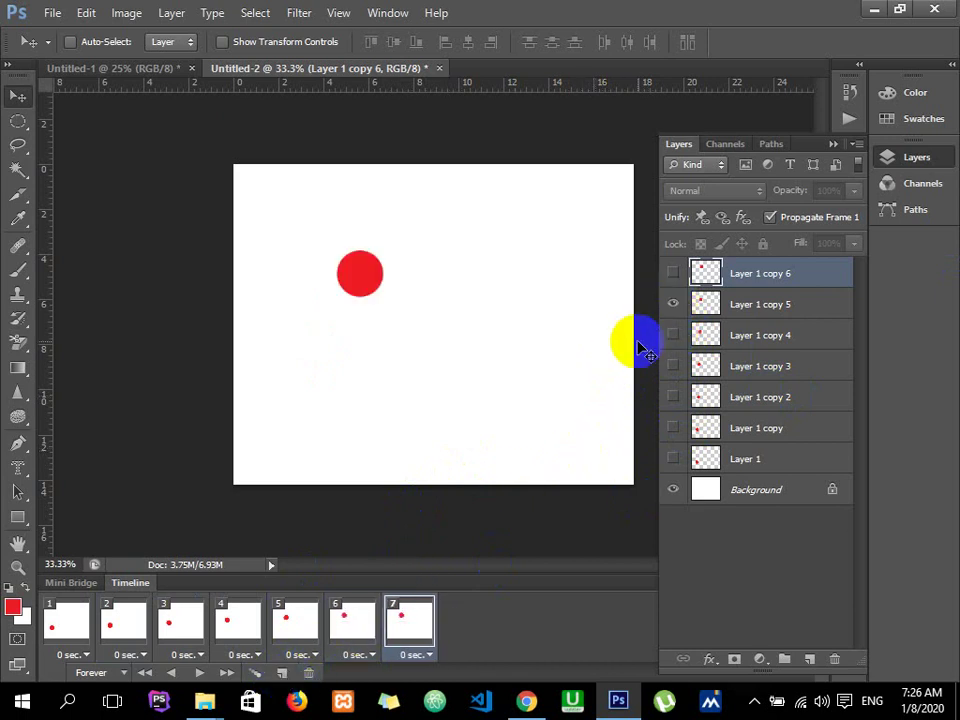
left_click(673, 304)
left_click(673, 273)
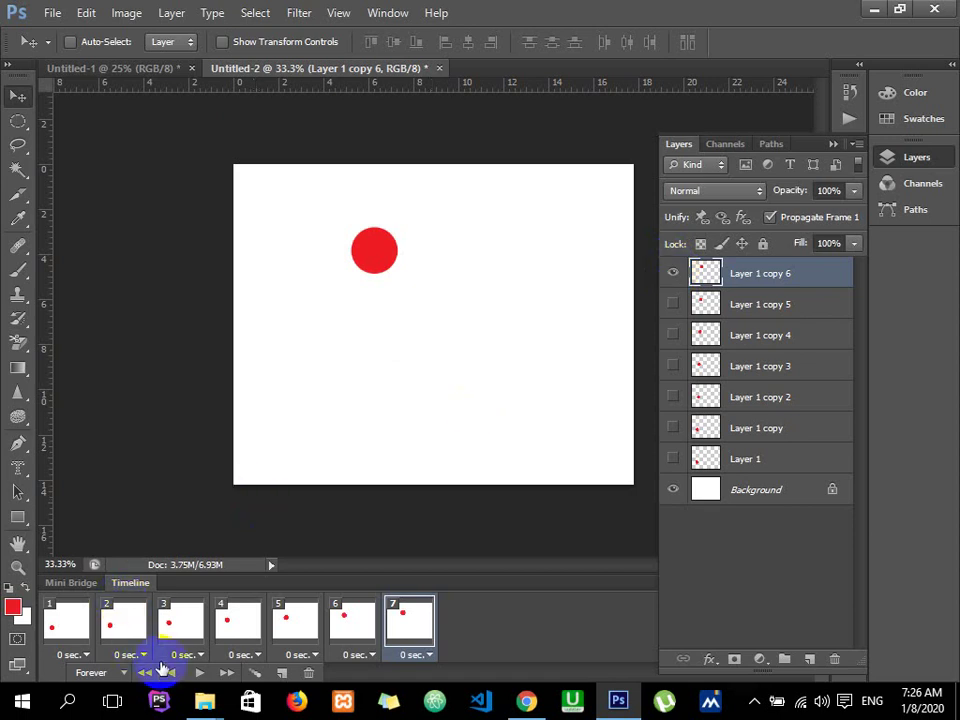
left_click(200, 673)
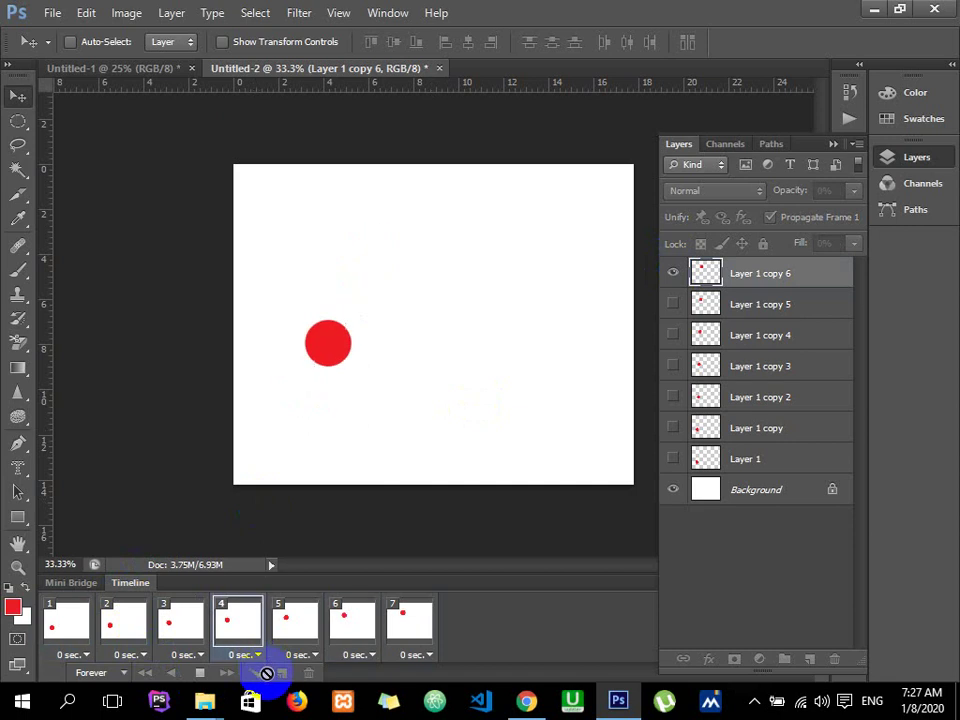
Step: Stop the preview and give all seven frames a 0.2-second delay
left_click(202, 675)
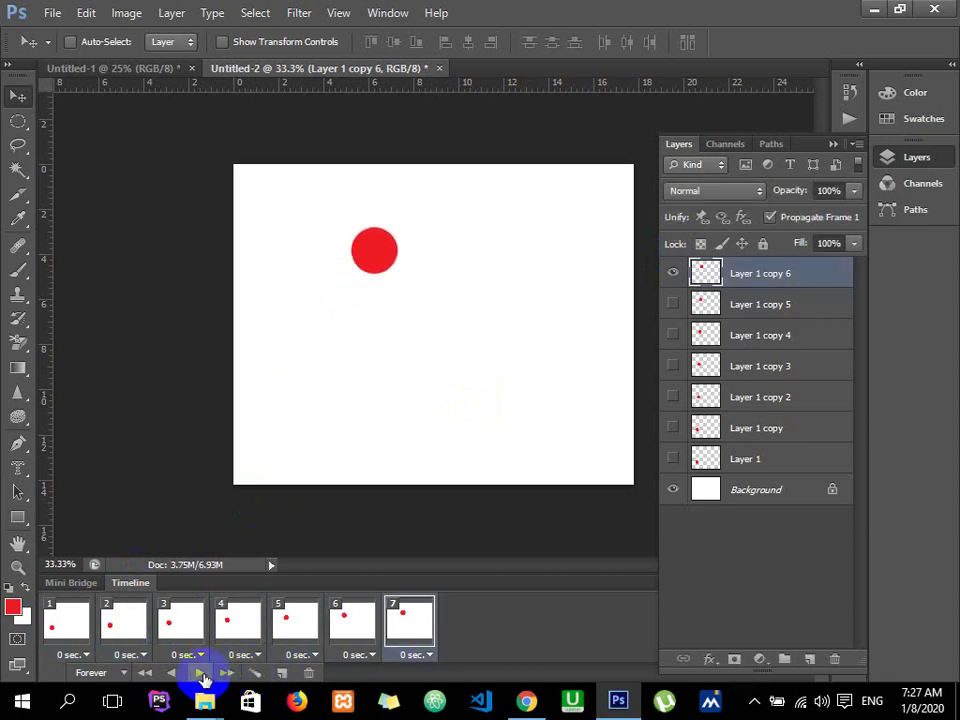
left_click(58, 622, "shift")
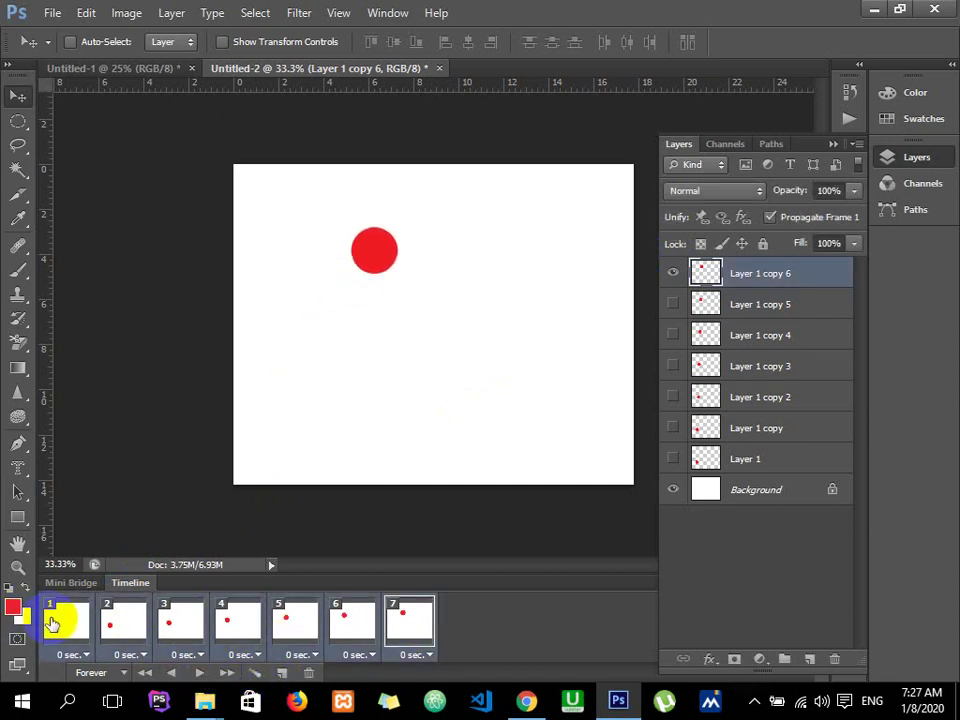
left_click(143, 656)
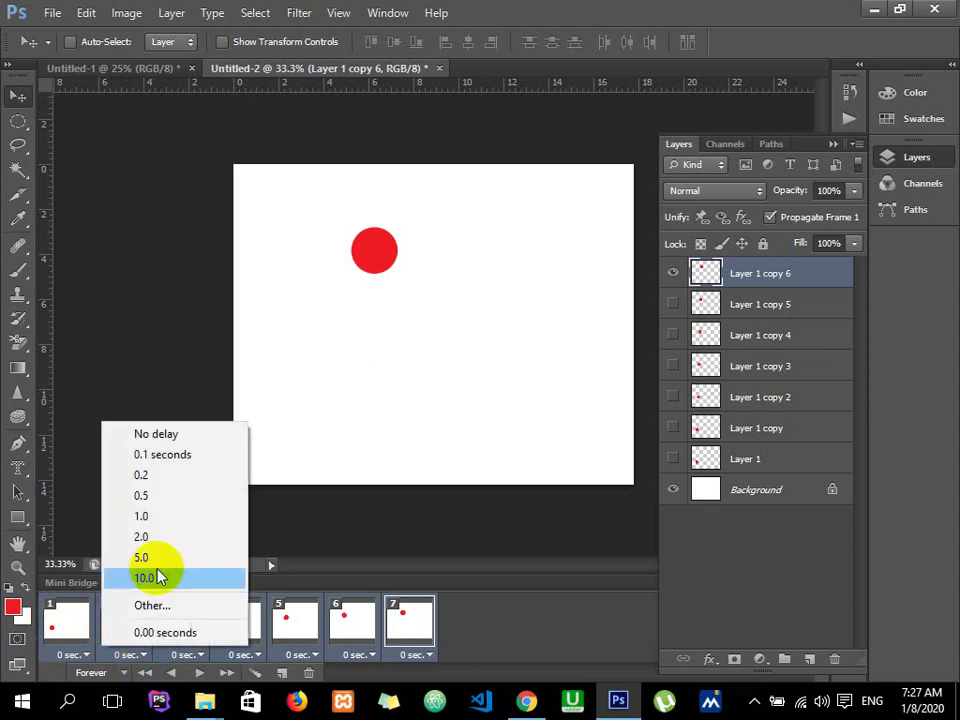
left_click(150, 476)
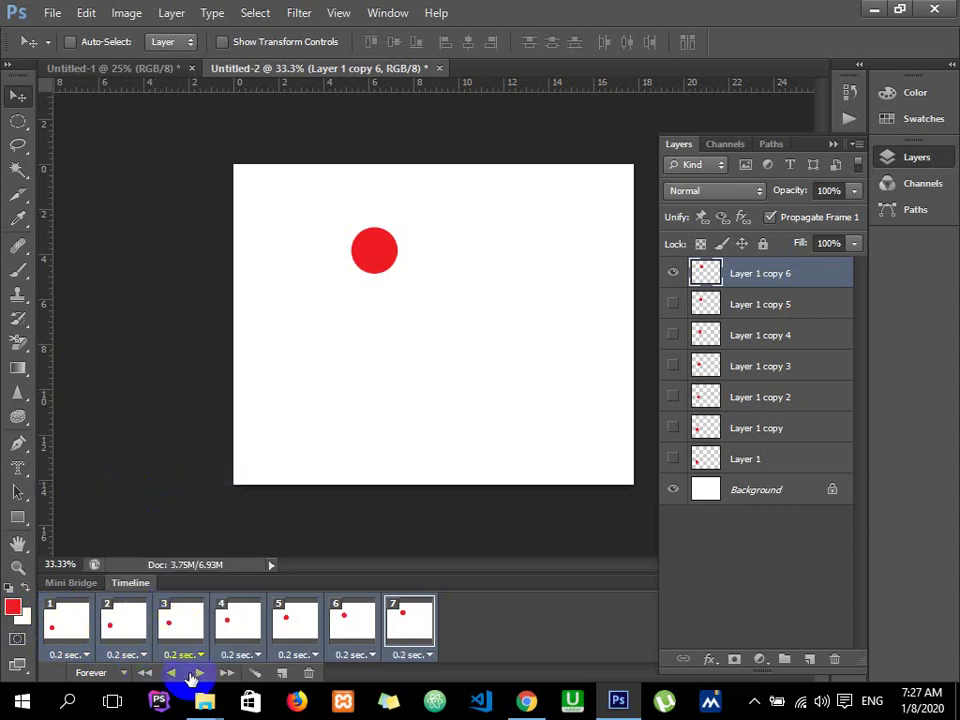
Step: Play the animation, stop on frame 7, and duplicate the Layer 1 copy 6 circle
left_click(199, 673)
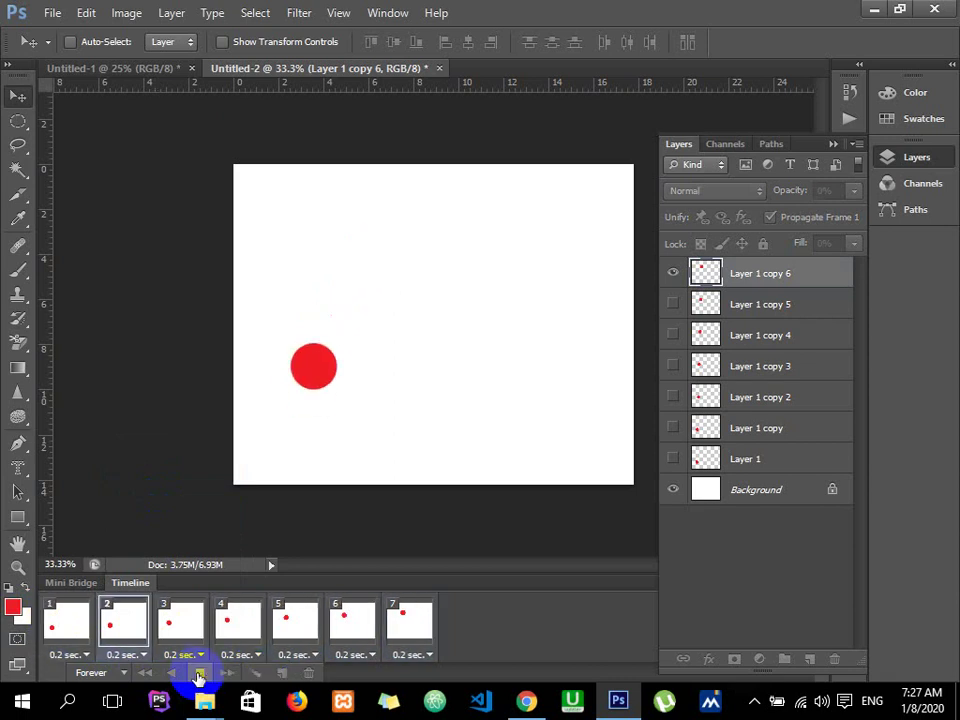
left_click(199, 677)
left_click(353, 358)
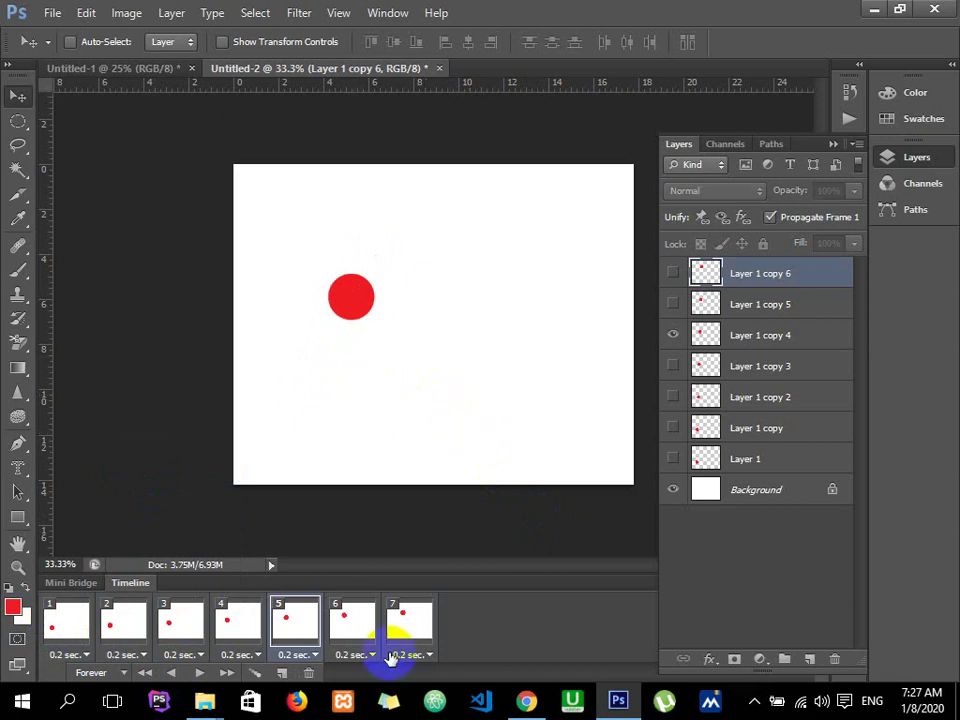
left_click(405, 622)
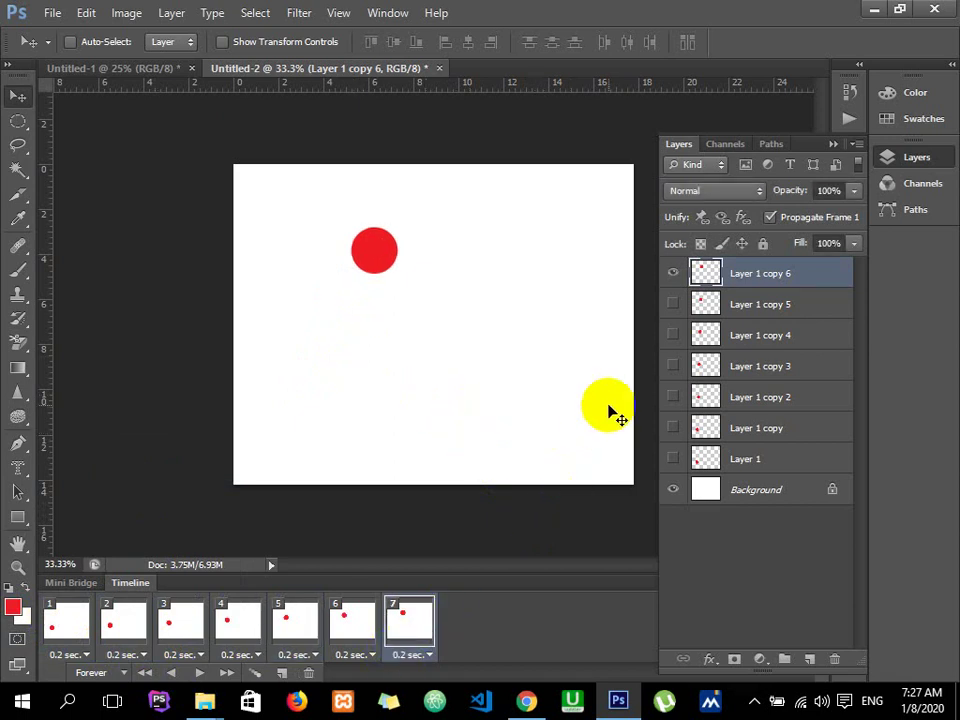
key("ctrl+j")
Step: Add an eighth frame and move the new circle copy down and right
left_click(746, 294)
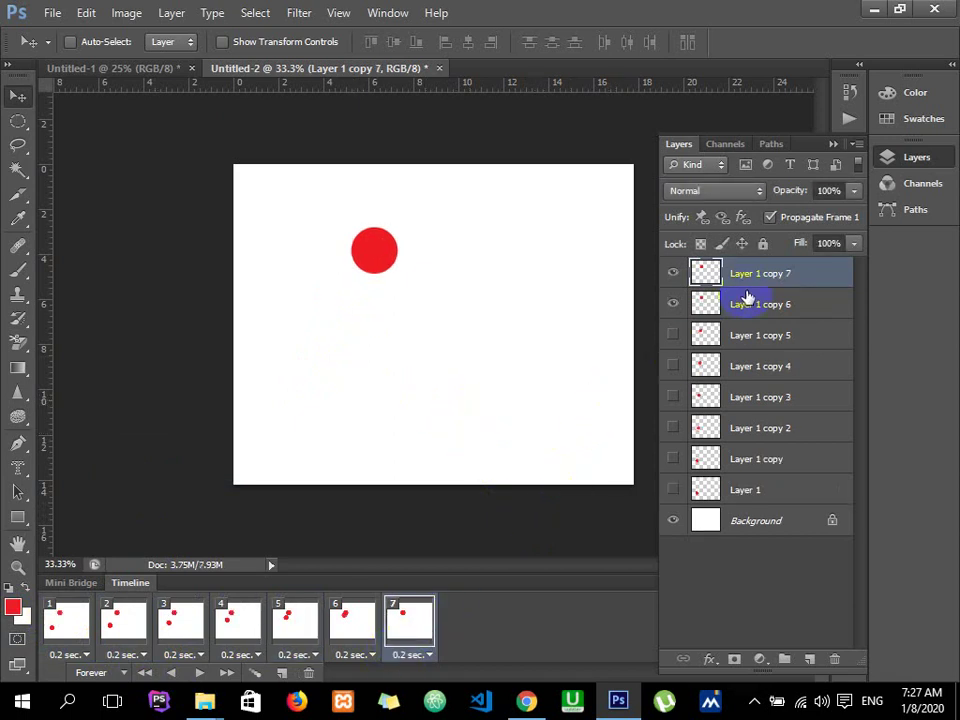
left_click(673, 305)
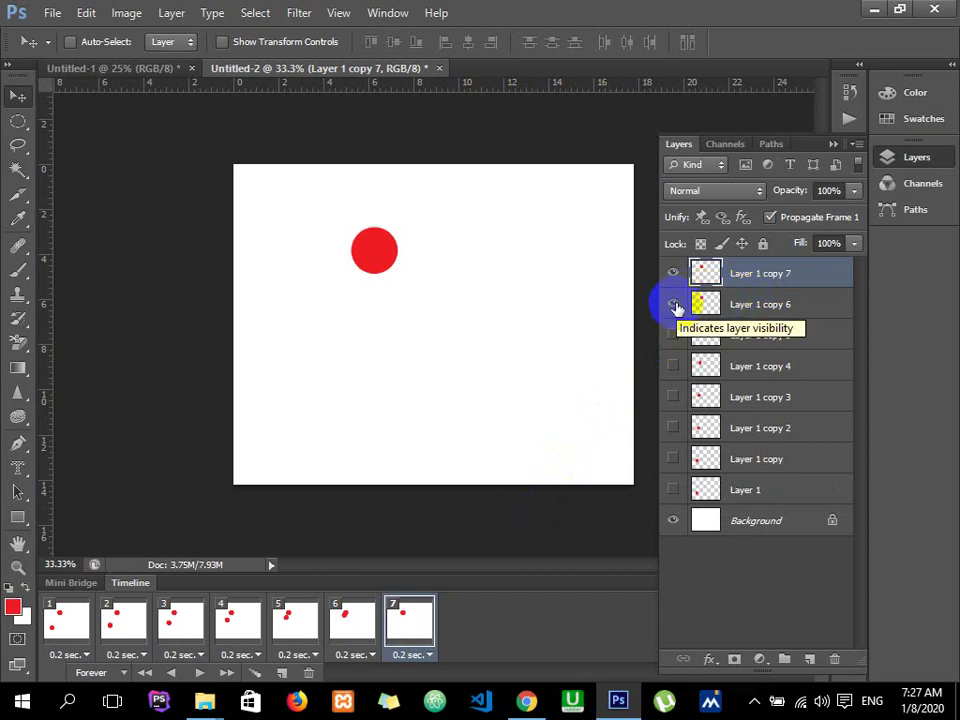
left_click(283, 675)
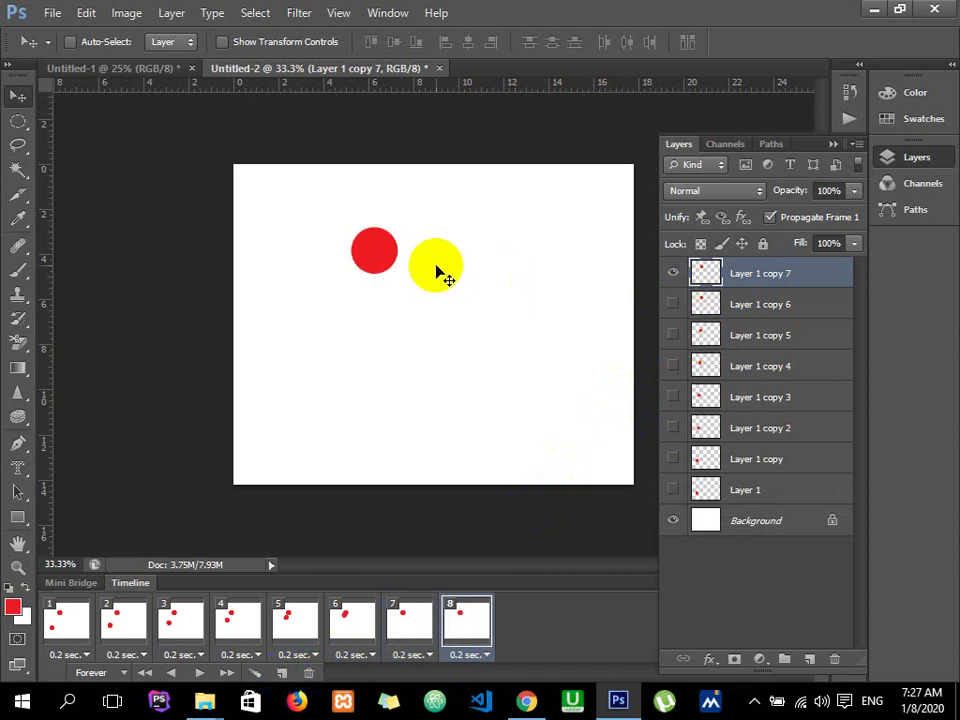
left_click(381, 259)
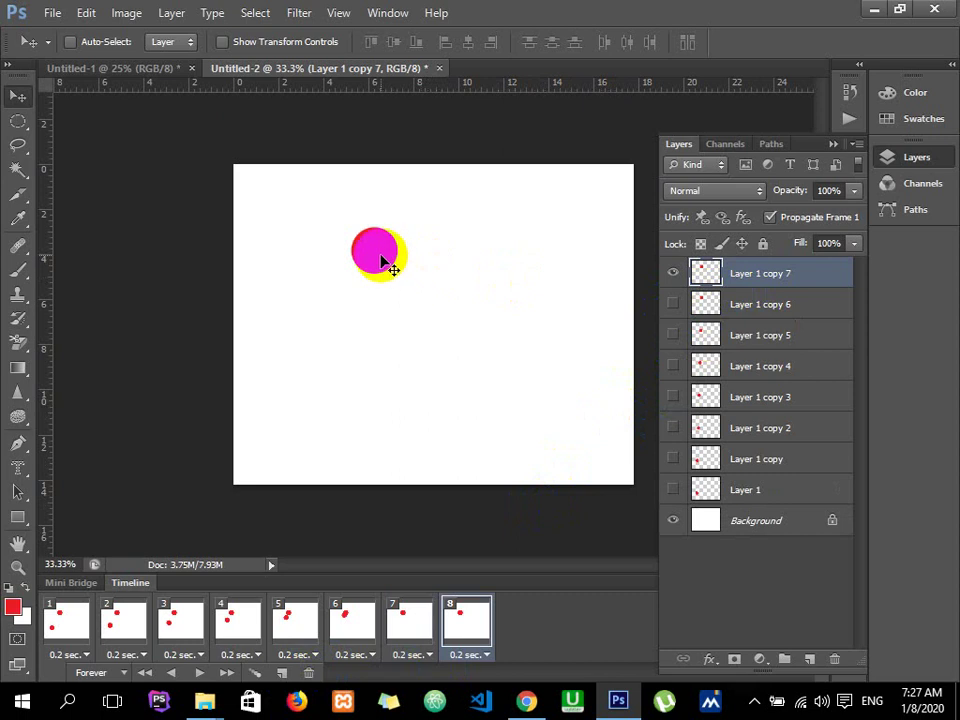
mouse_move(379, 255)
left_mouse_down()
mouse_move(432, 345)
mouse_move(455, 413)
left_mouse_up()
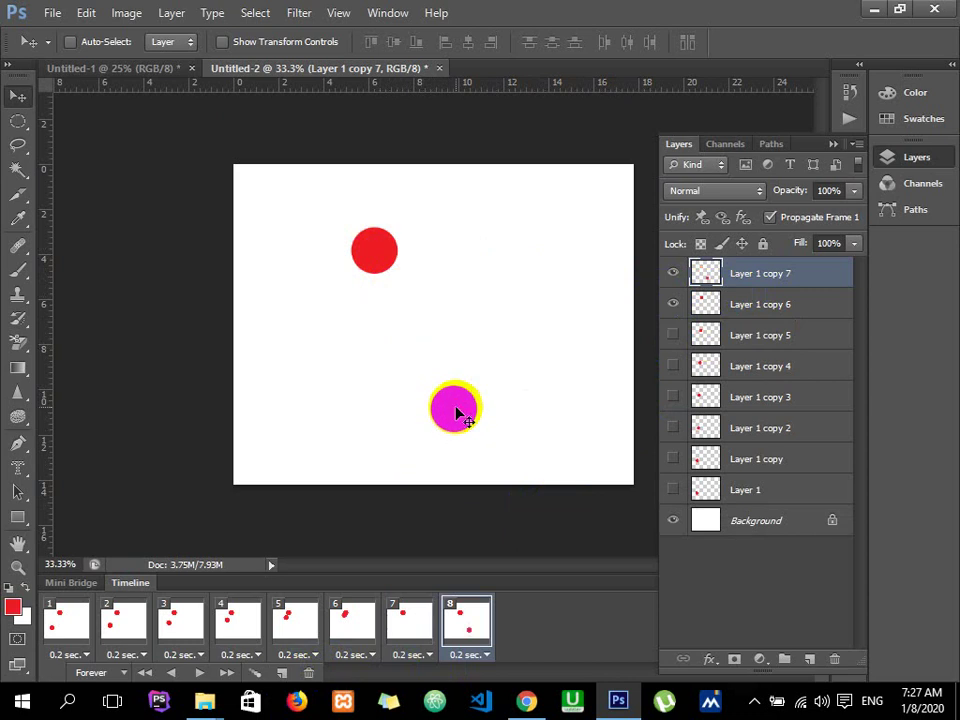
Step: Hide Layer 1 copy 6 in frame 8, compare frames 7 and 8, and select both
left_click(673, 304)
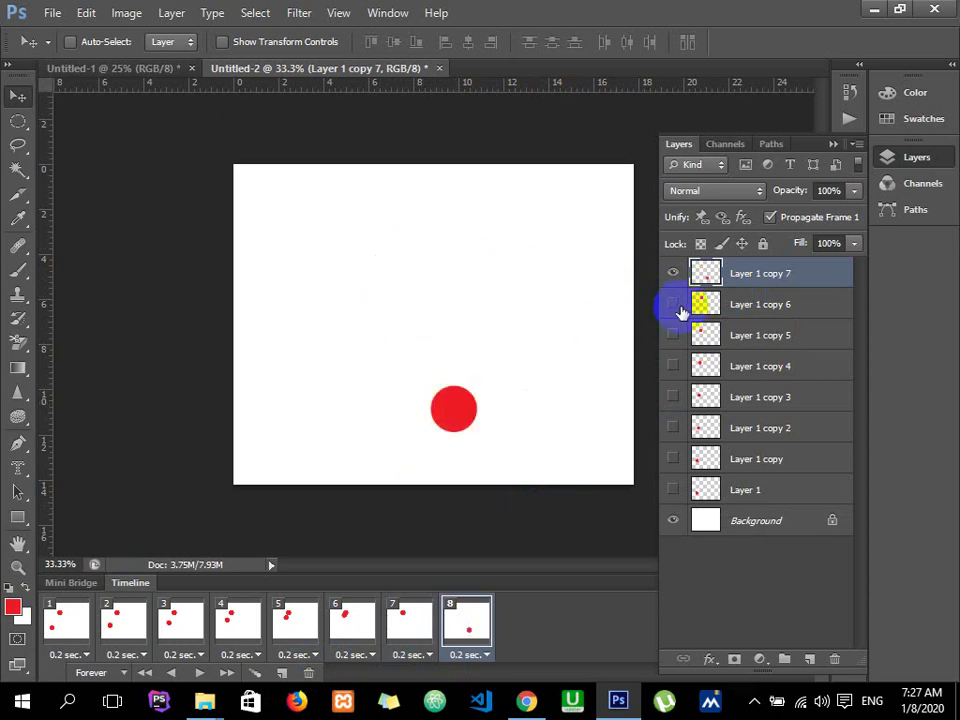
left_click(410, 628)
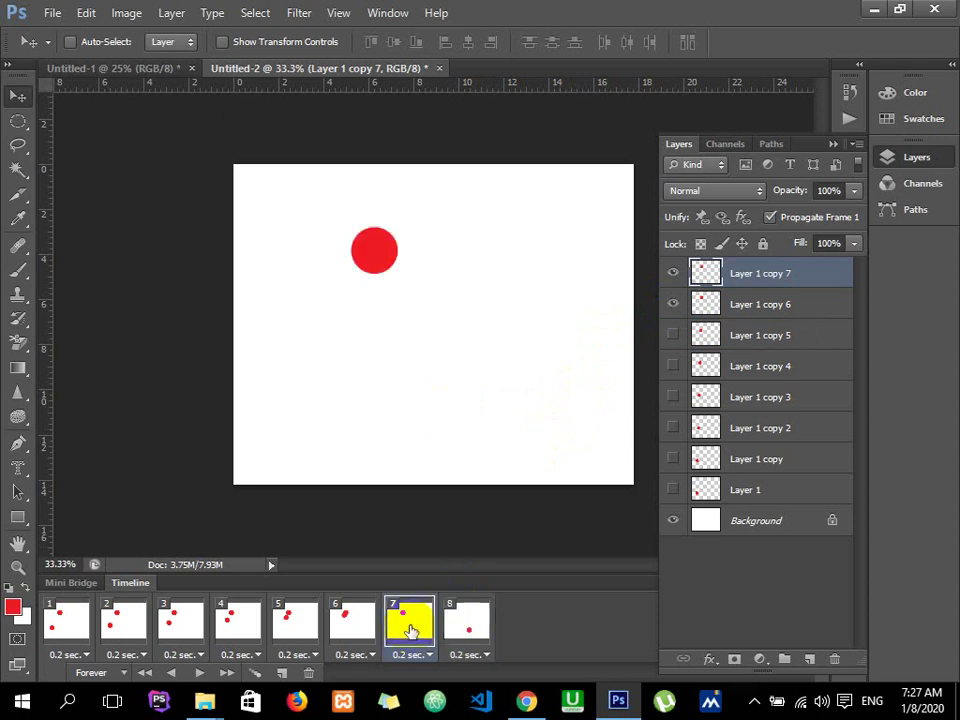
left_click(468, 630)
left_click(408, 626)
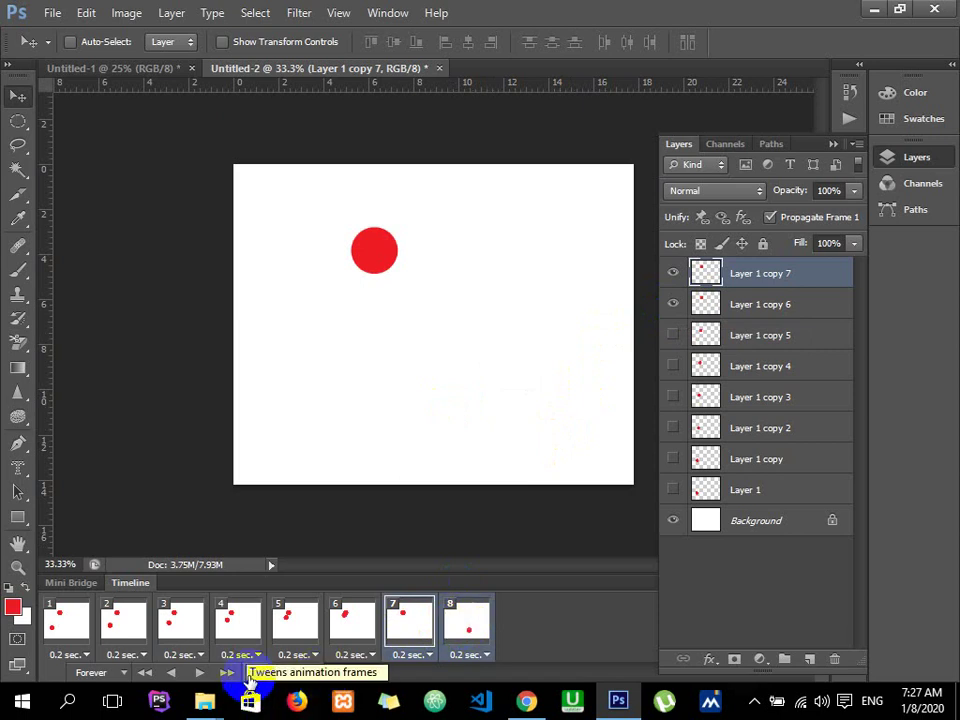
Step: Tween 10 in-between frames after frame 7 and scroll the timeline to review them
left_click(249, 674)
type("10")
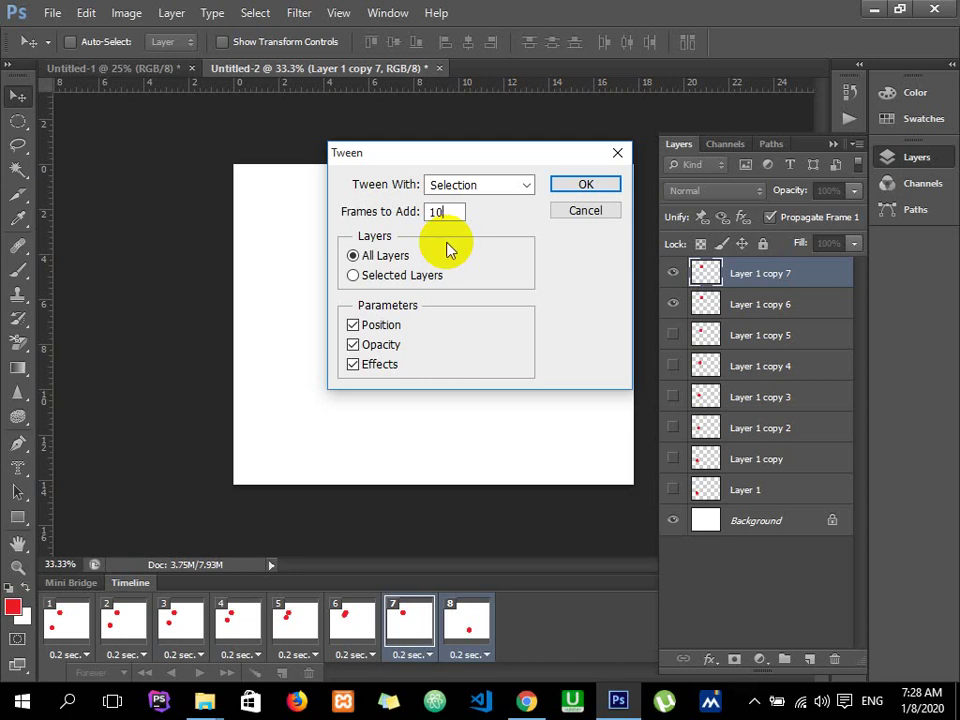
left_click(573, 188)
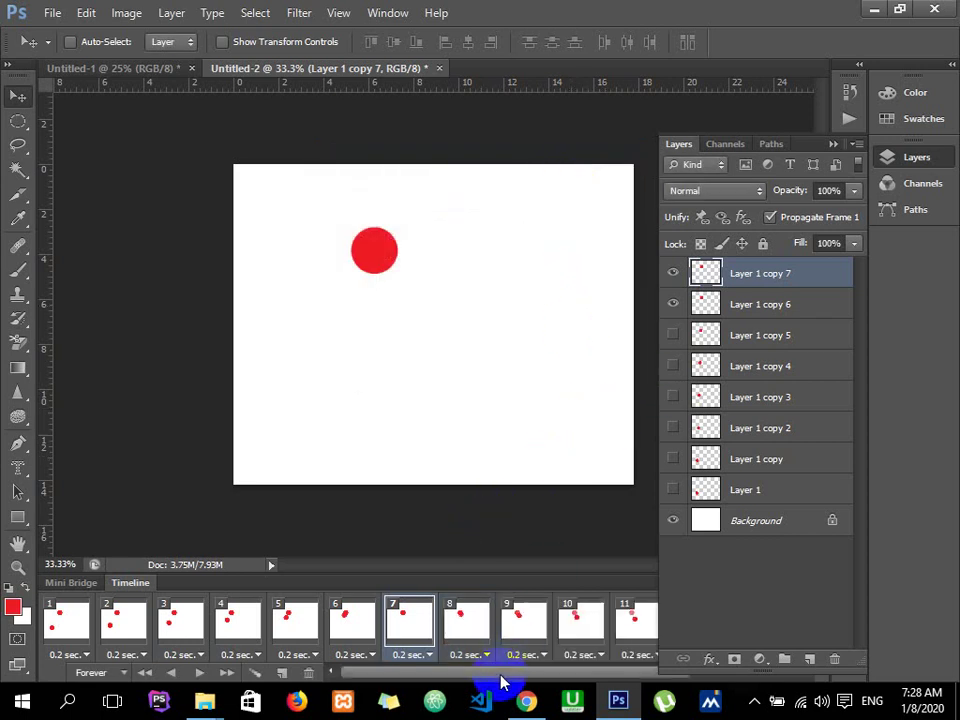
left_click_drag(504, 673, 620, 673)
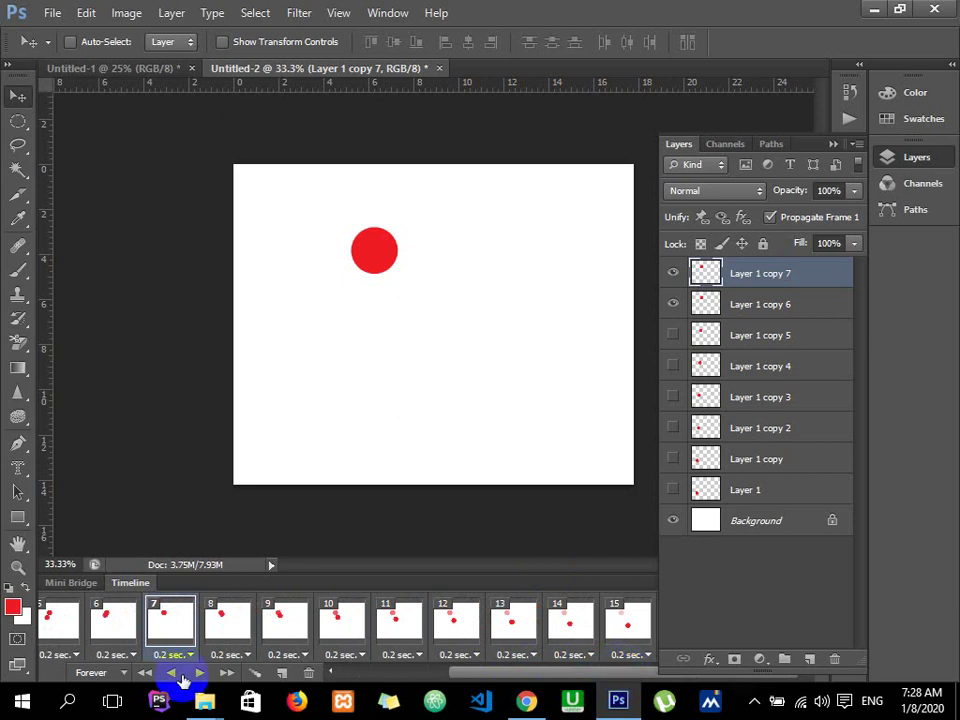
Step: Play the animation, then hide the stray Layer 1 copy 7 circle in frame 1
left_click(201, 678)
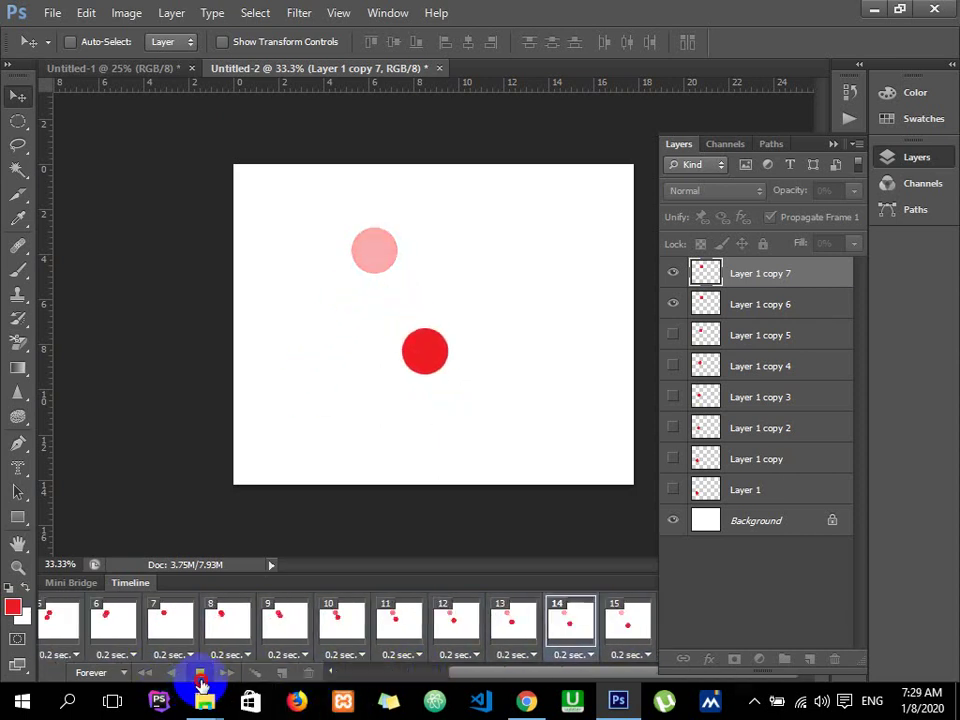
left_click_drag(440, 678, 231, 677)
left_click(72, 632)
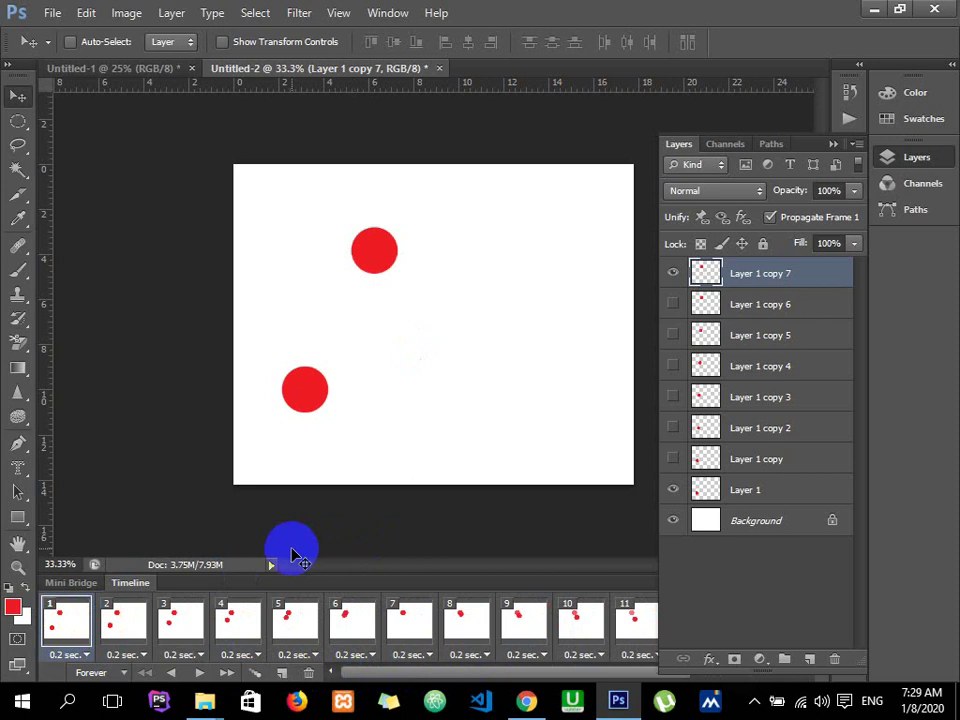
left_click(630, 503)
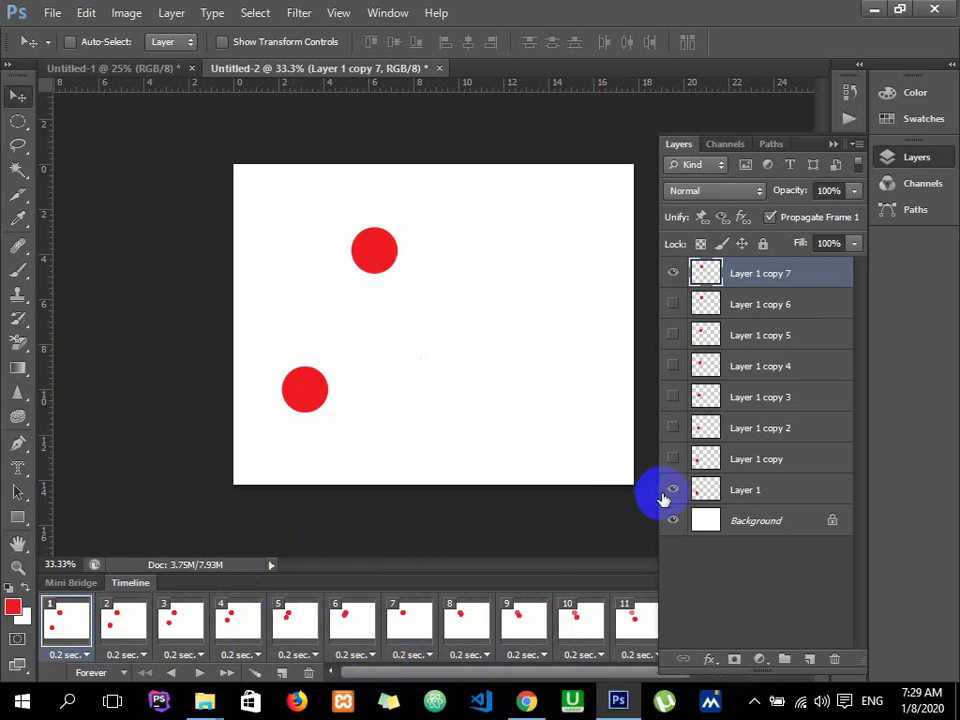
left_click(703, 288)
left_click(671, 274)
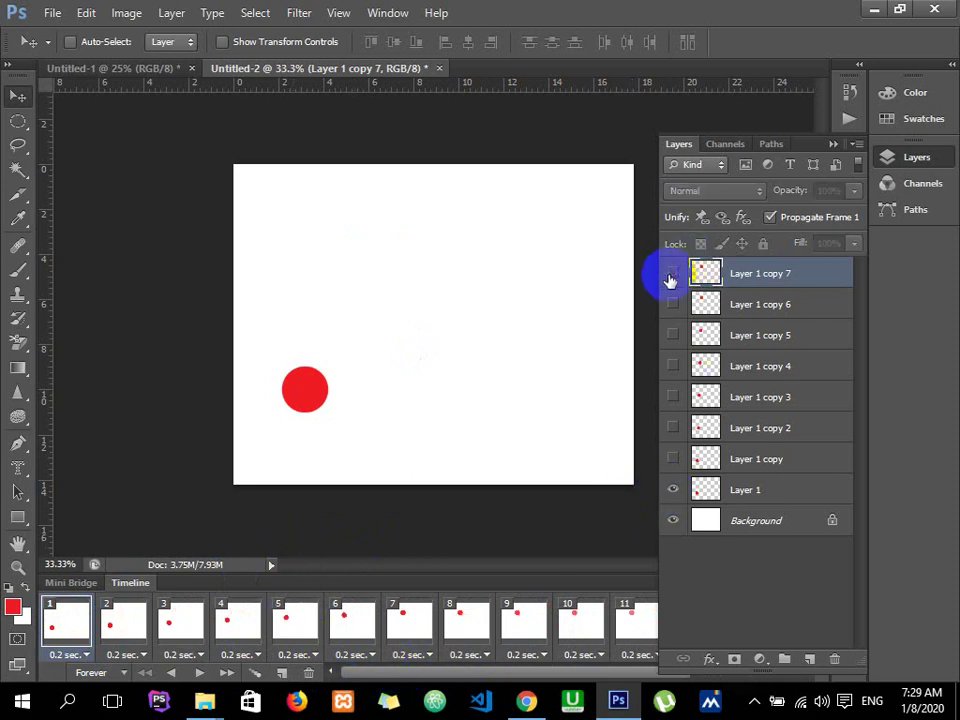
Step: Step through frames 2 to 11 to check each circle position
left_click(122, 620)
left_click(170, 624)
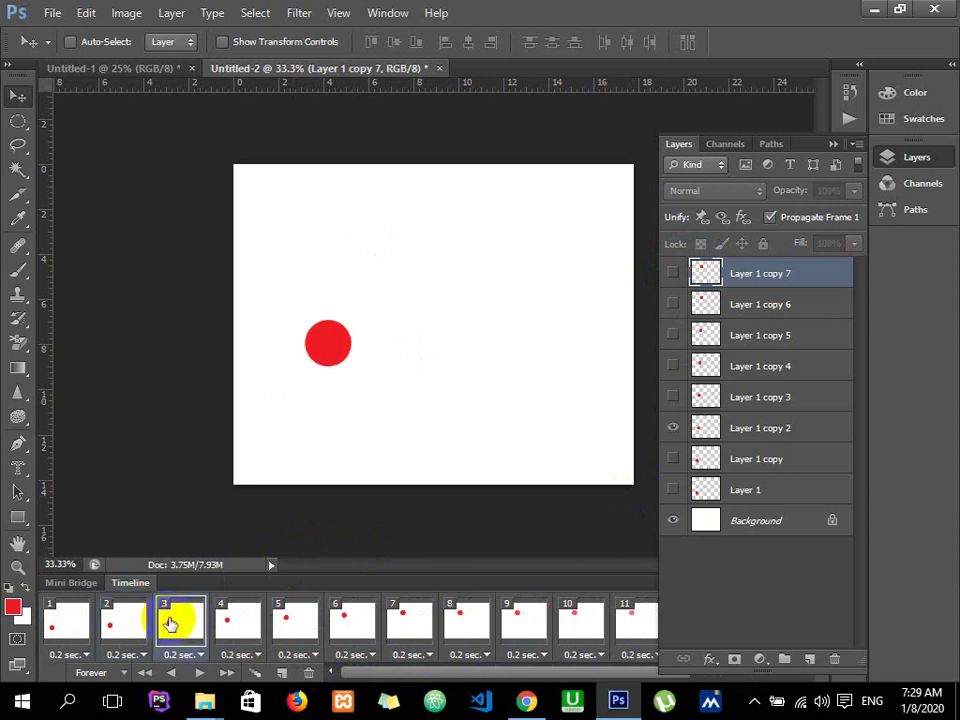
left_click(240, 621)
left_click(298, 621)
left_click(356, 622)
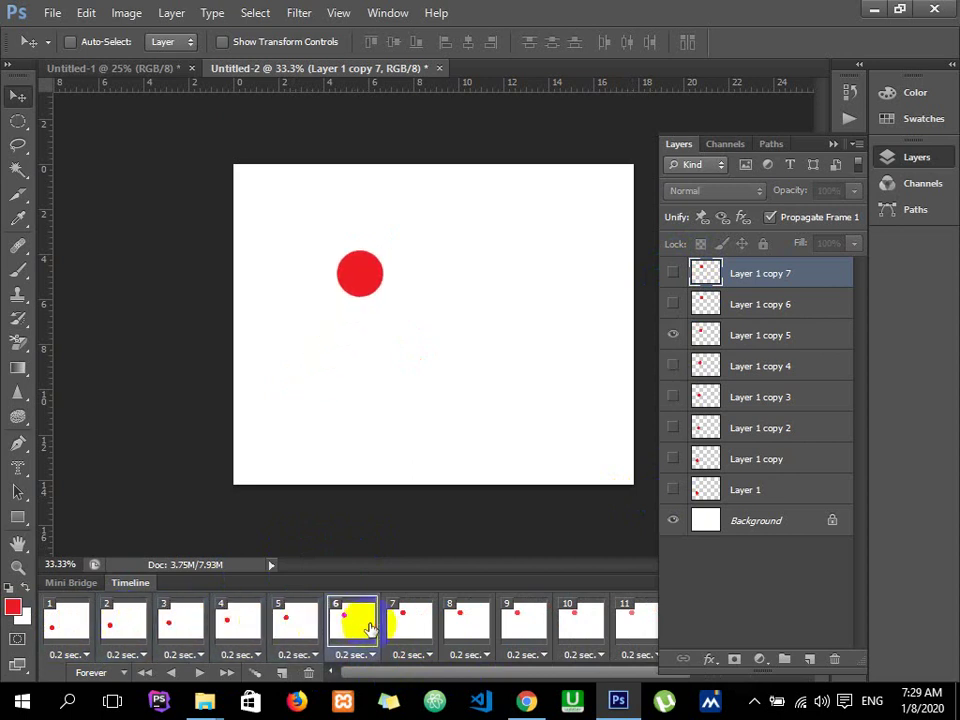
left_click(412, 624)
left_click(468, 624)
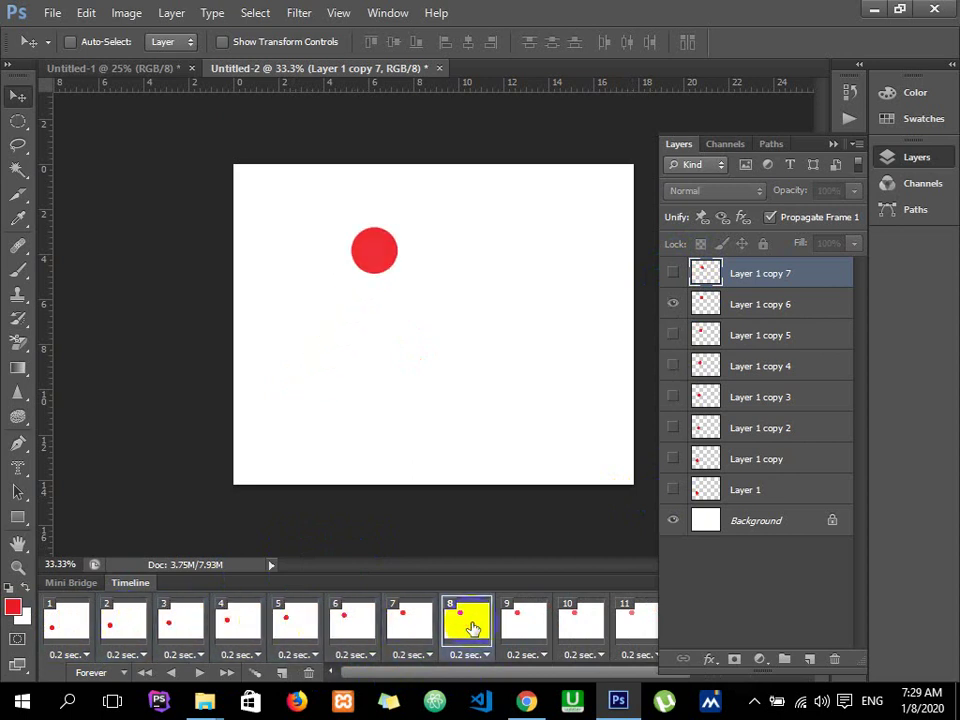
left_click(527, 624)
left_click(580, 624)
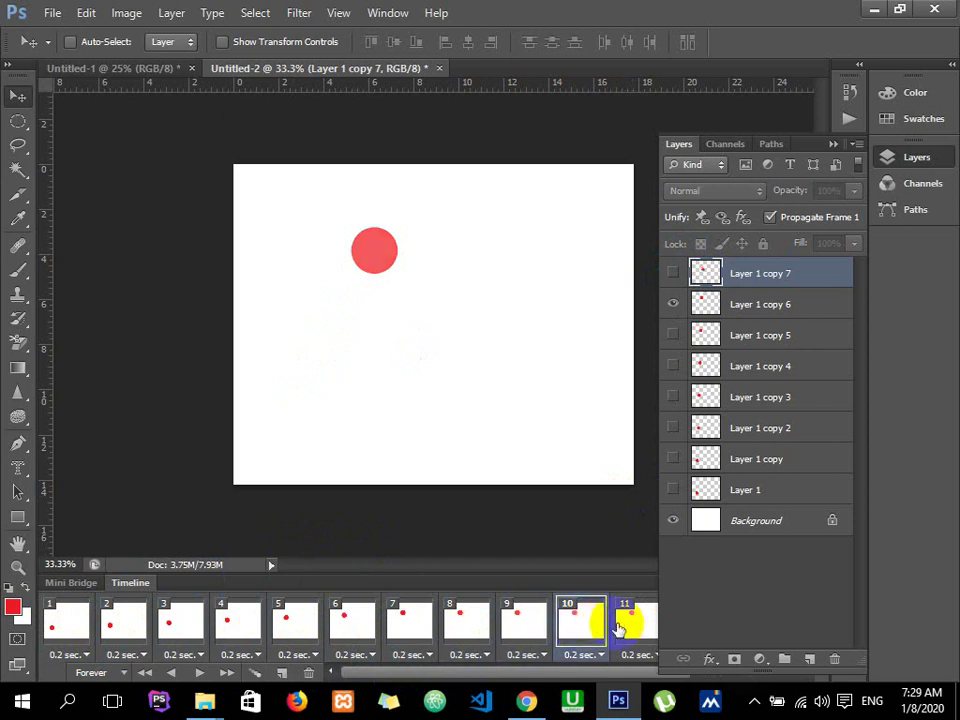
left_click(620, 624)
Step: Scroll to frame 12 and play the full animation again
left_click_drag(374, 678, 478, 678)
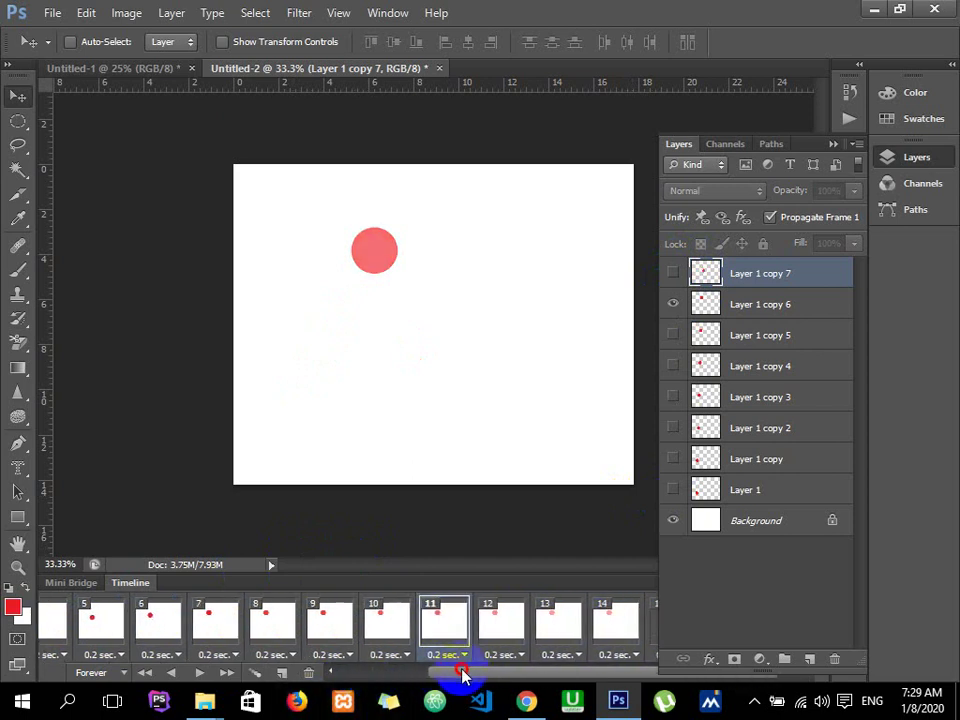
left_click(470, 624)
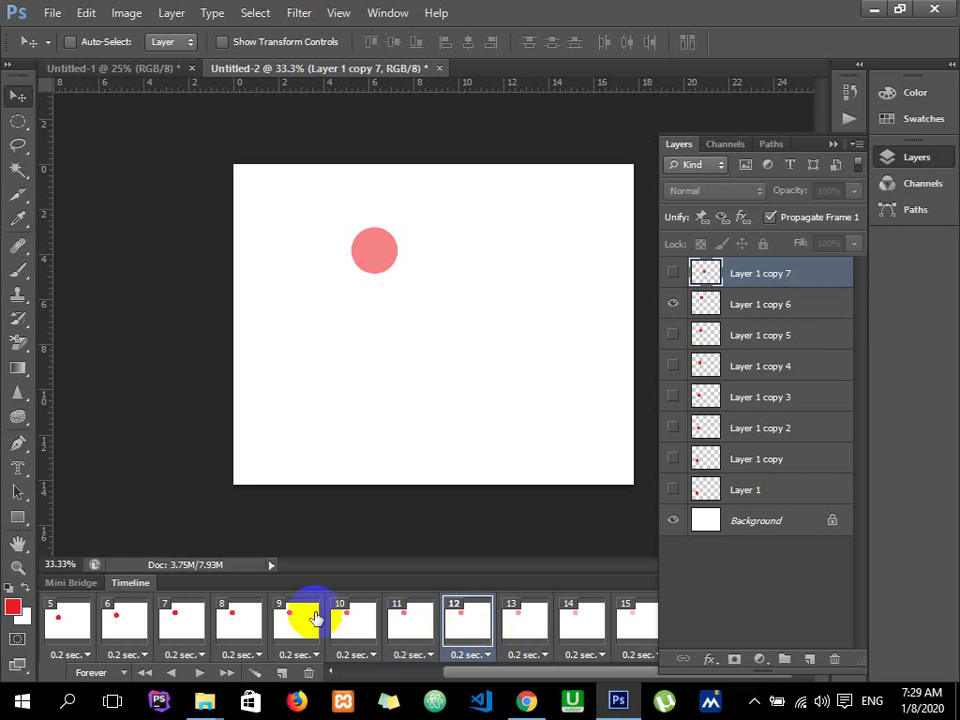
left_click(194, 676)
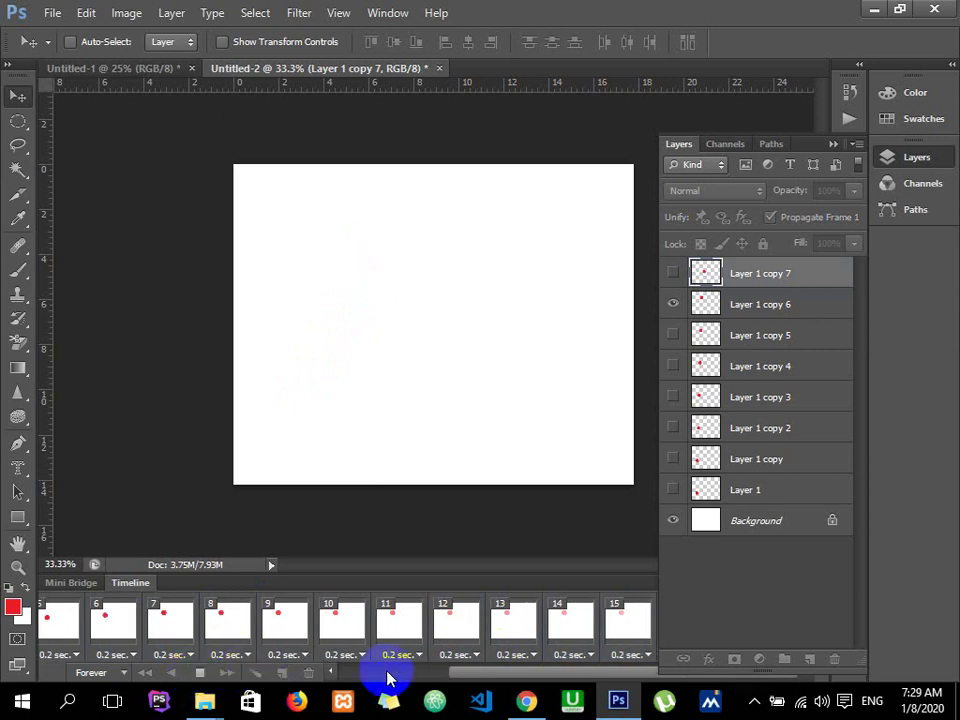
left_click_drag(497, 679, 606, 677)
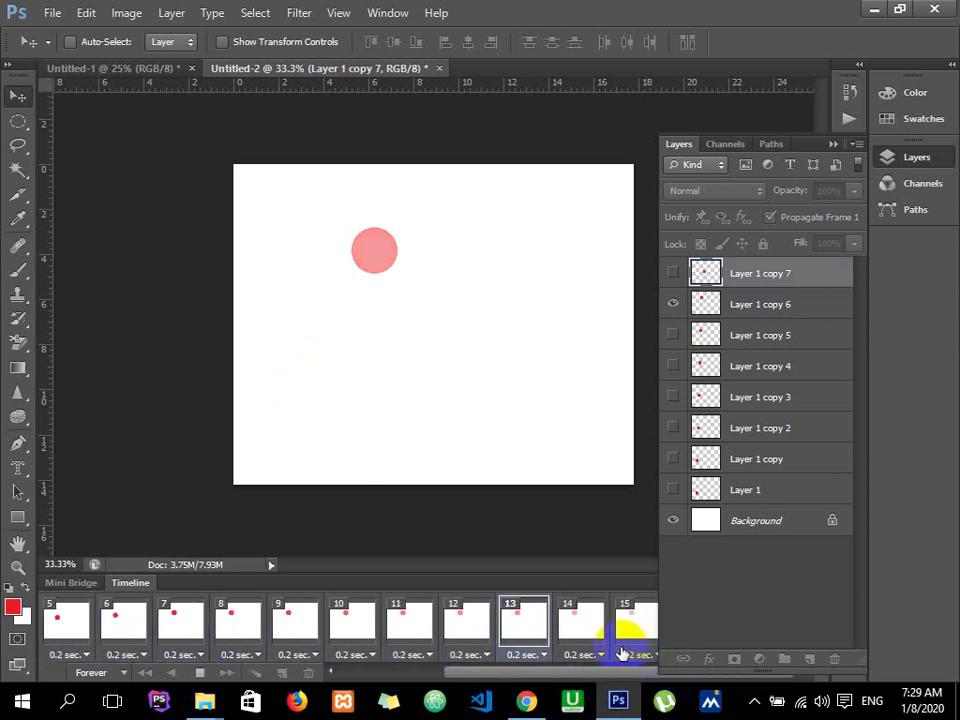
Step: Undo back to eight frames and delete the last frame with its layer
left_click(193, 672)
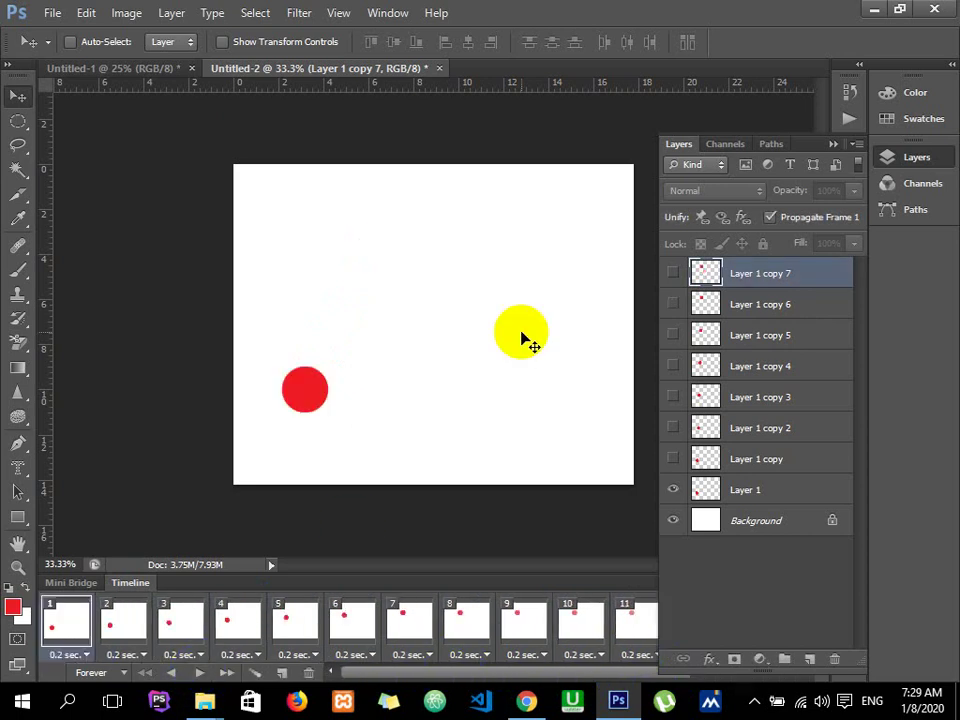
key("ctrl+z")
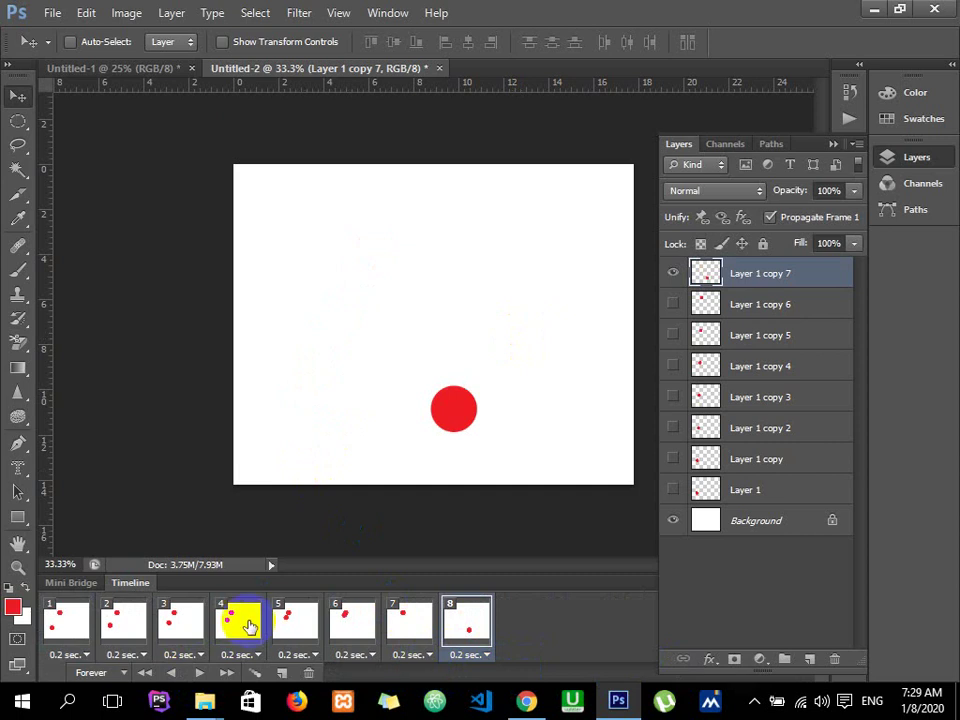
left_click(66, 622)
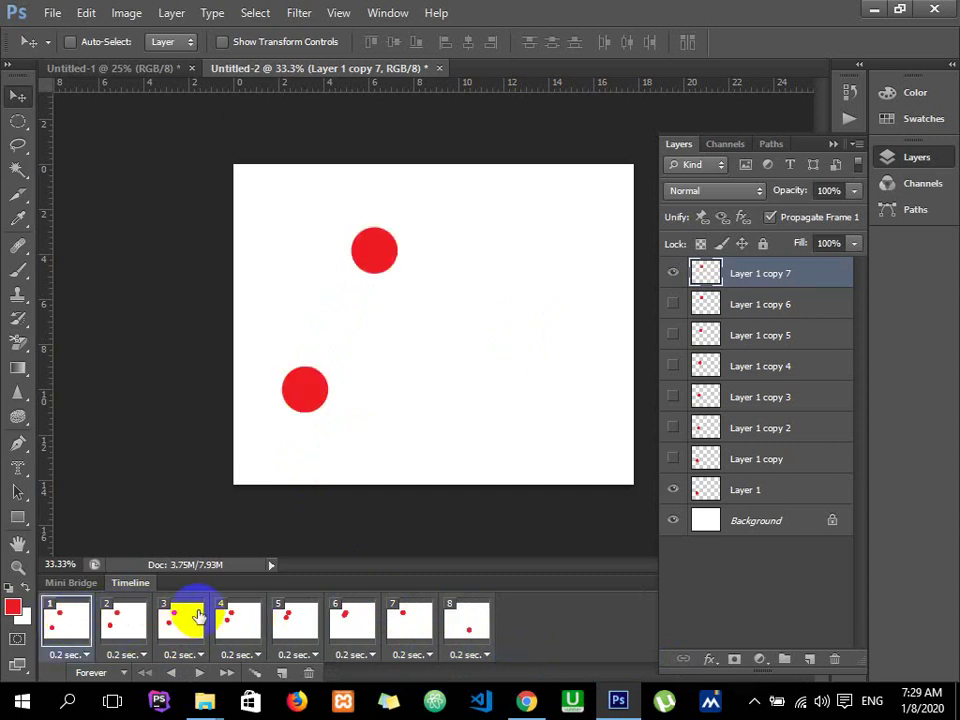
key("Left")
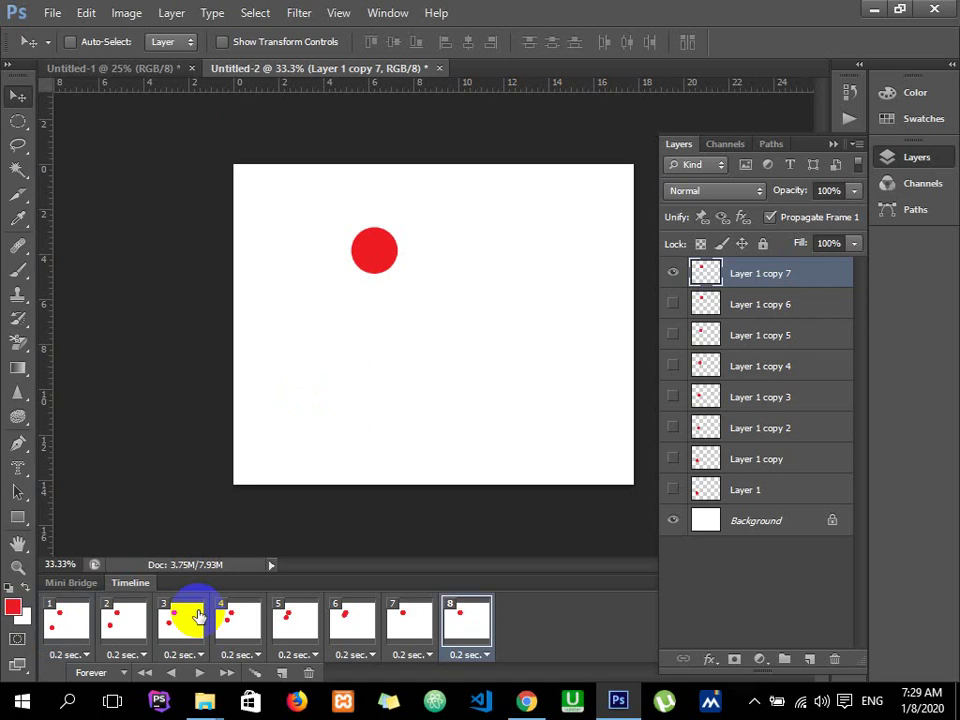
key("Delete")
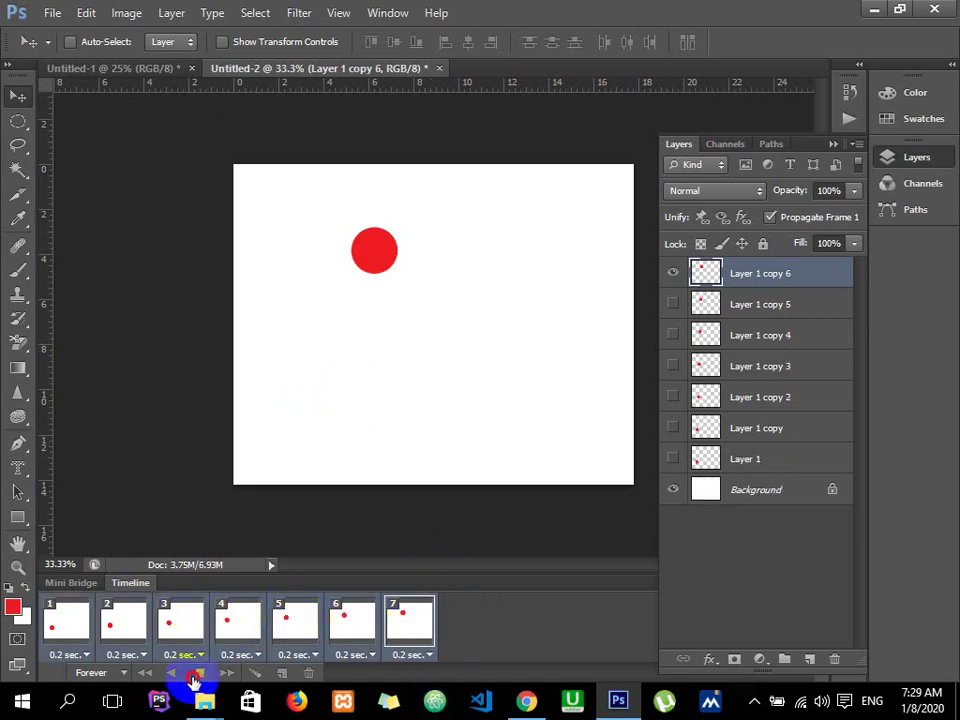
Step: Play the seven-frame animation, stop on frame 6, and keep Layer 1 copy 6 hidden there
left_click(195, 679)
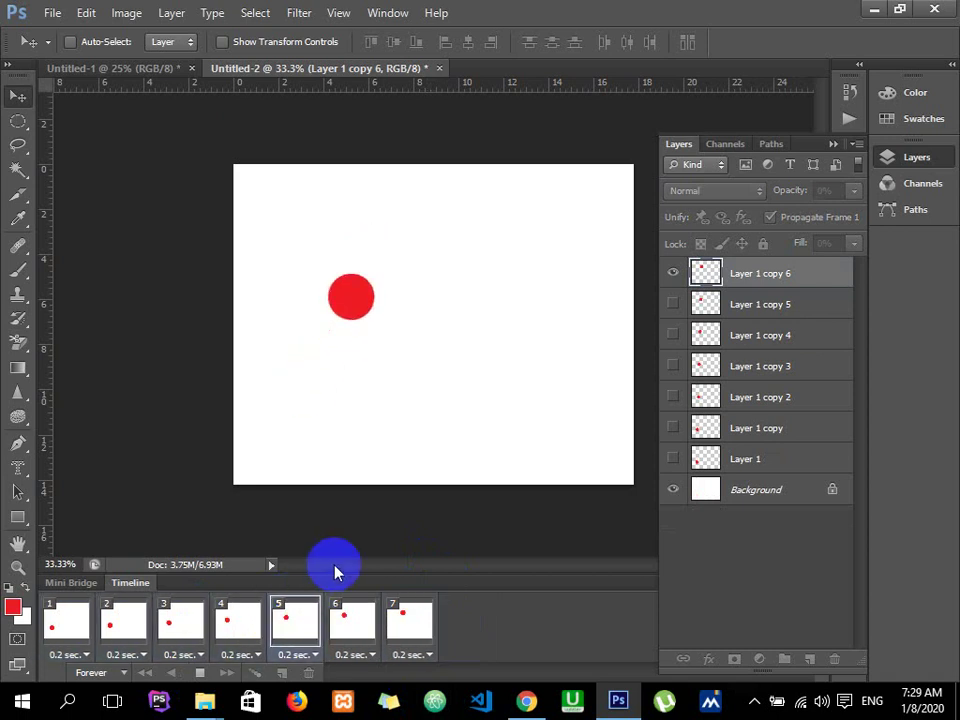
left_click(199, 672)
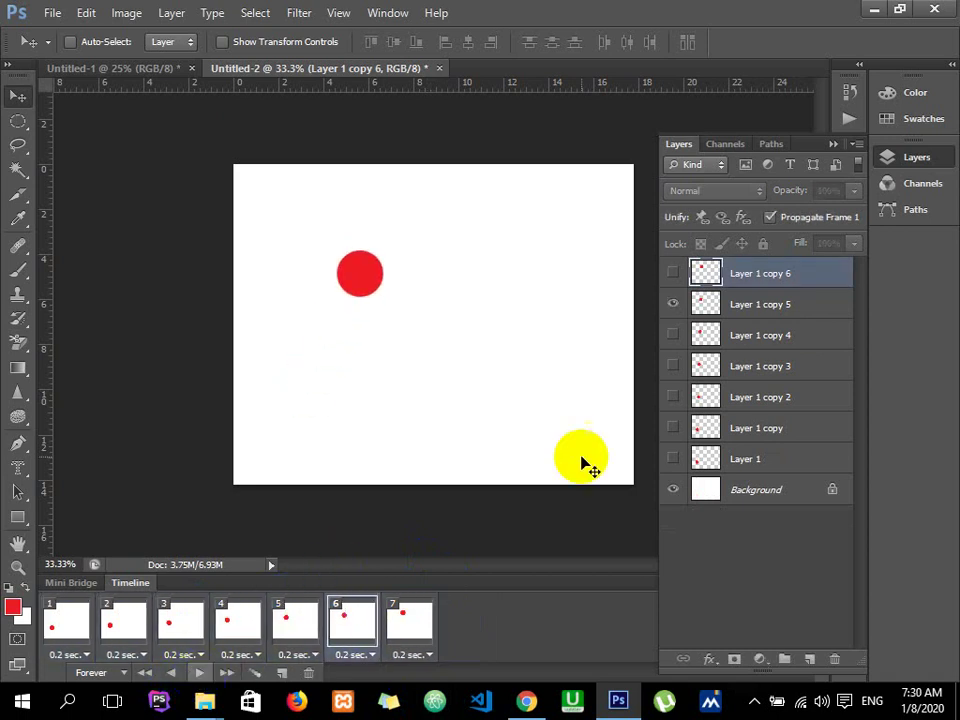
left_click(673, 273)
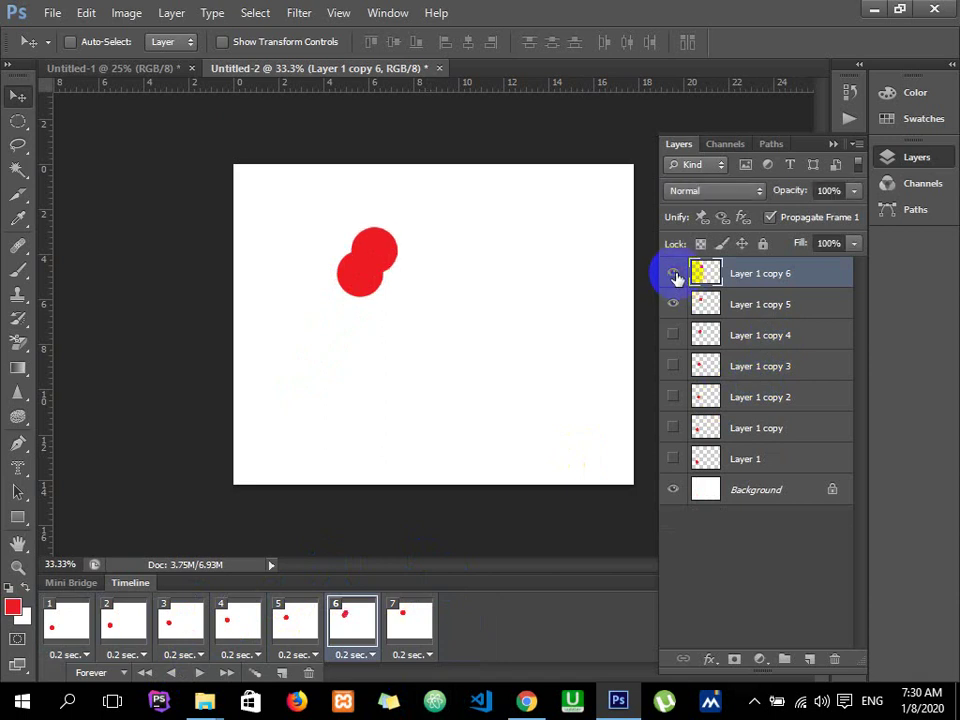
left_click(675, 298)
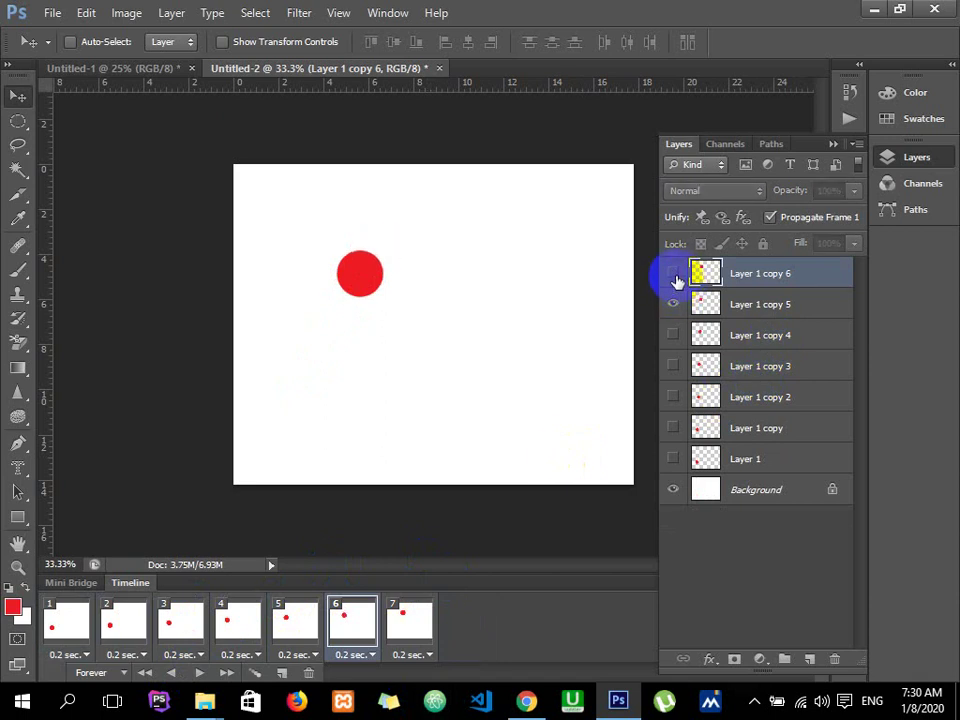
Step: Trial-duplicate and move the frame 7 dot, then undo it, leaving Layer 1 copy 6 on top
left_click(410, 618)
key("ctrl+j")
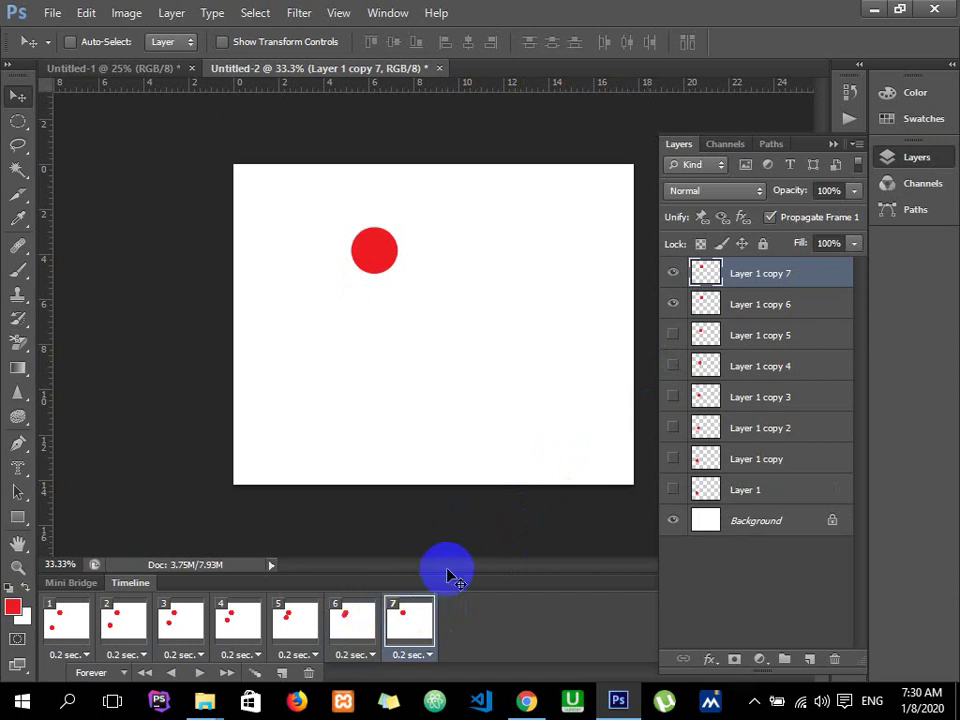
left_click(673, 304)
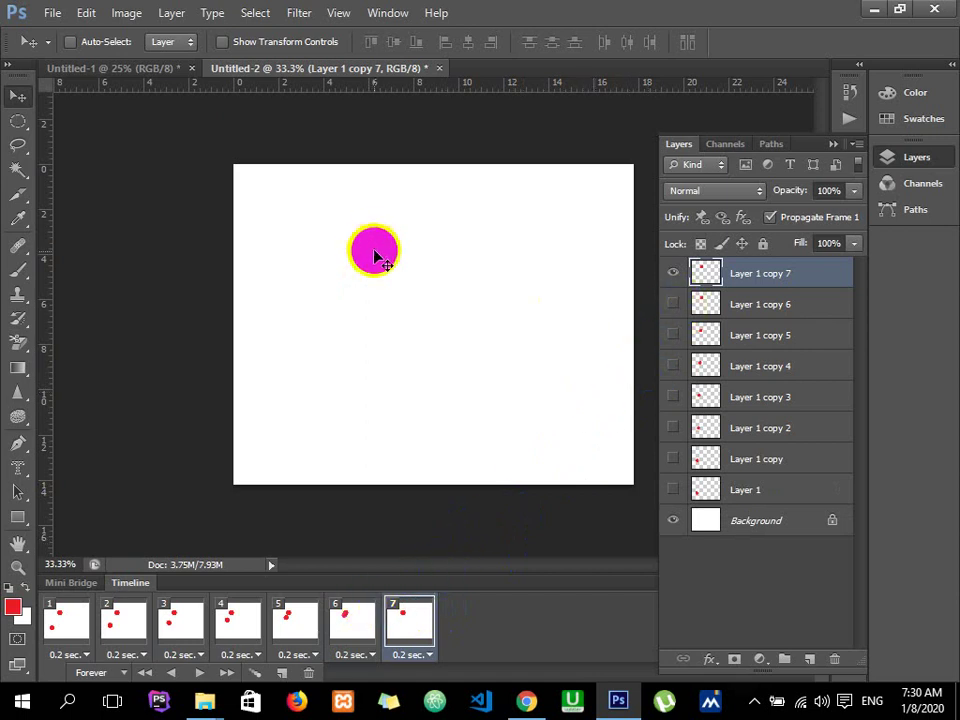
left_click_drag(375, 260, 382, 277)
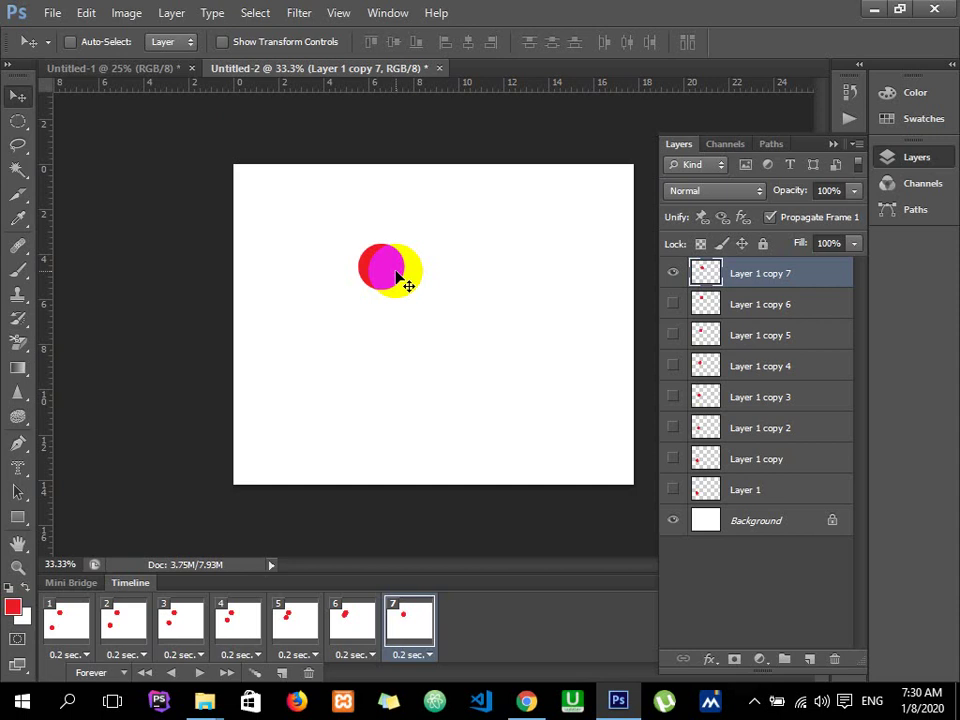
key("ctrl+alt+z")
key("ctrl+alt+z")
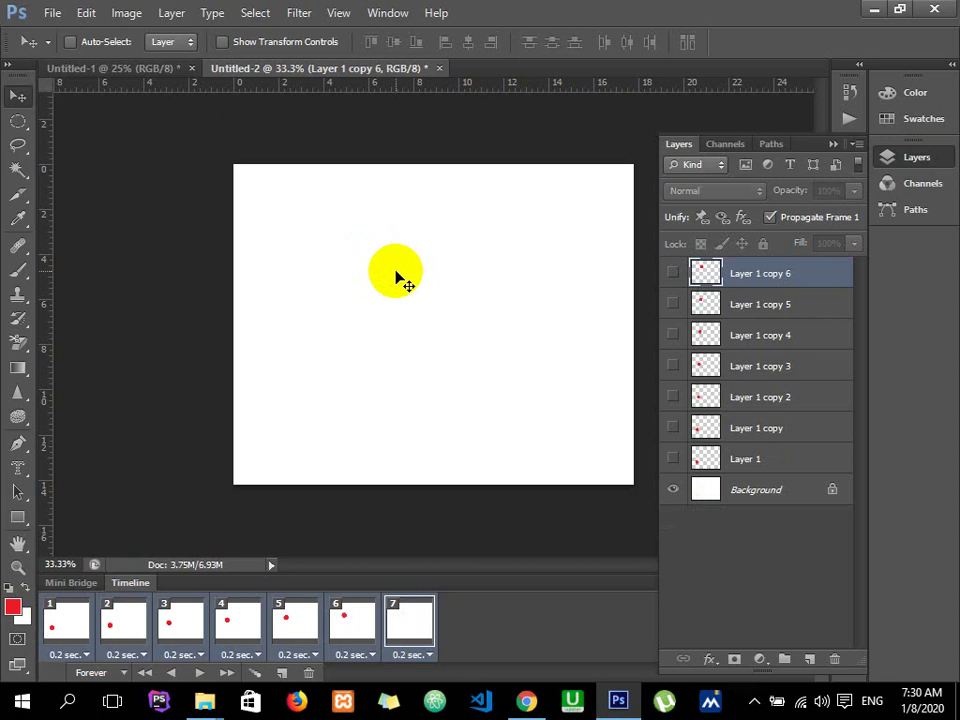
left_click(51, 15)
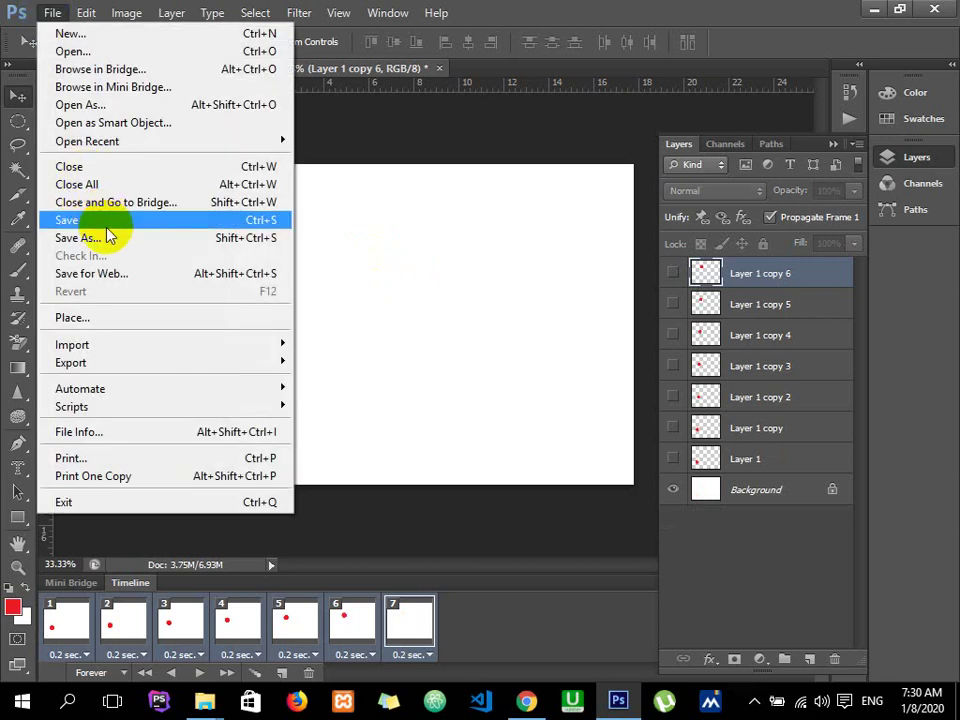
Step: Export the animation via Save for Web as Untitled-2.gif on the Desktop
left_click(130, 274)
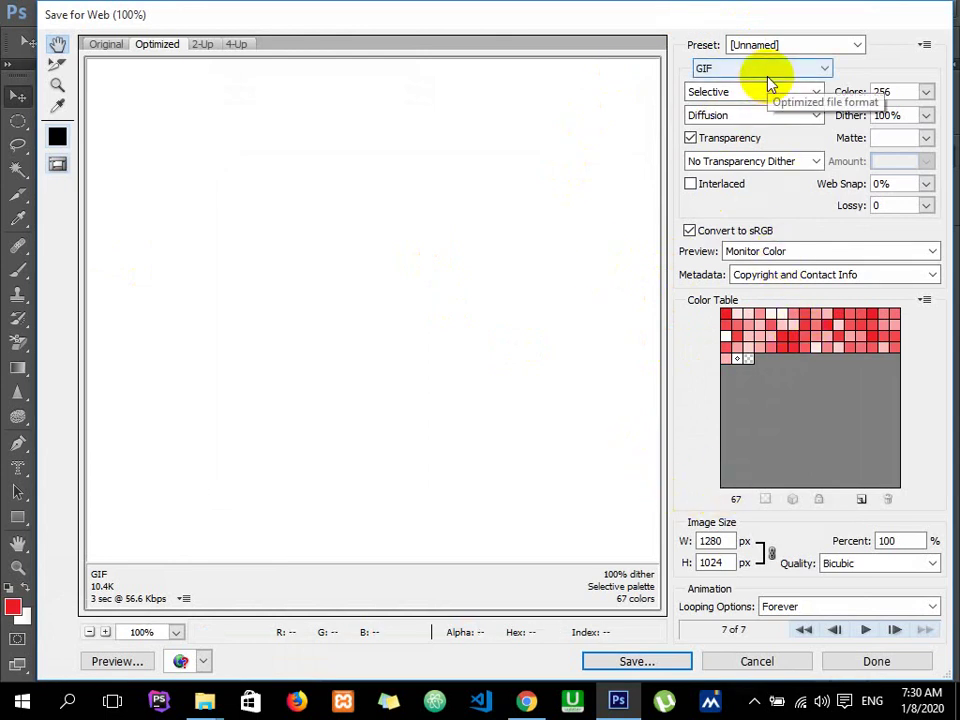
left_click(665, 662)
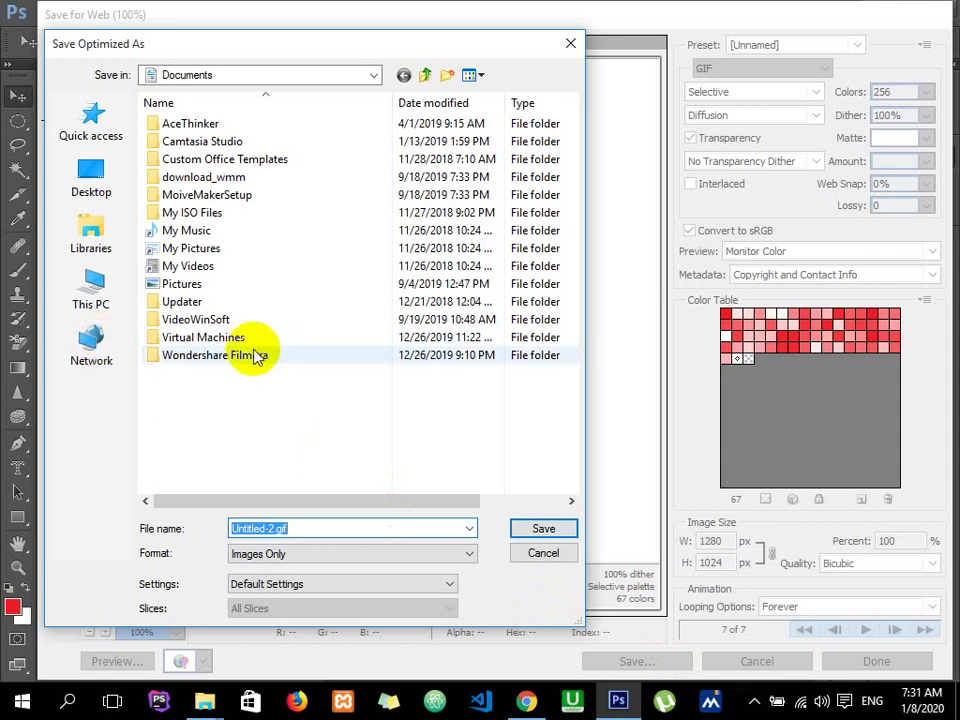
left_click(93, 185)
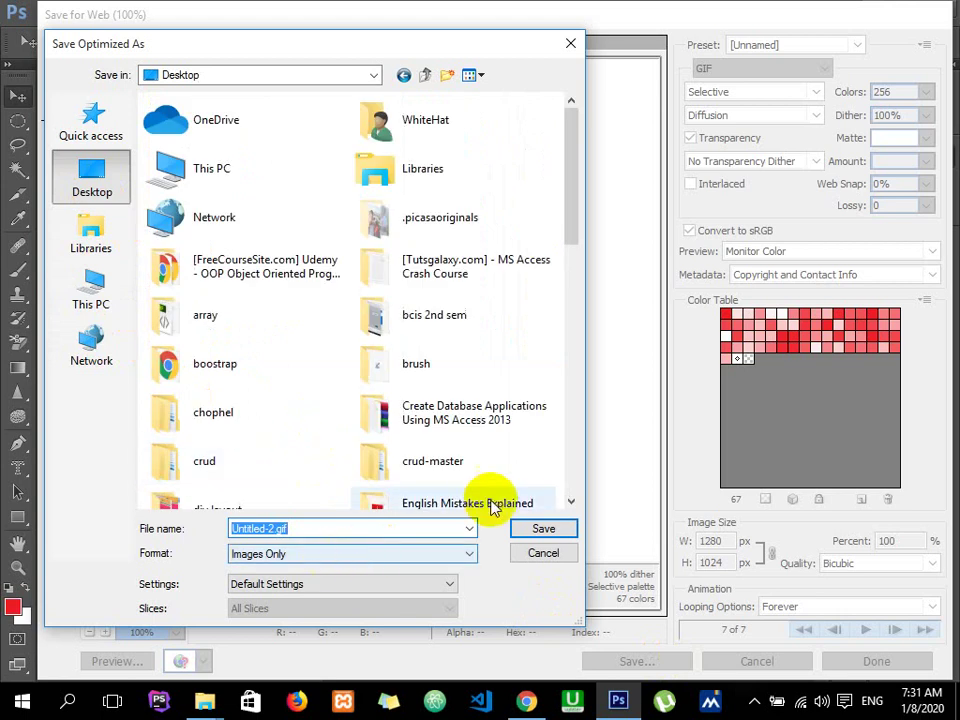
left_click(542, 530)
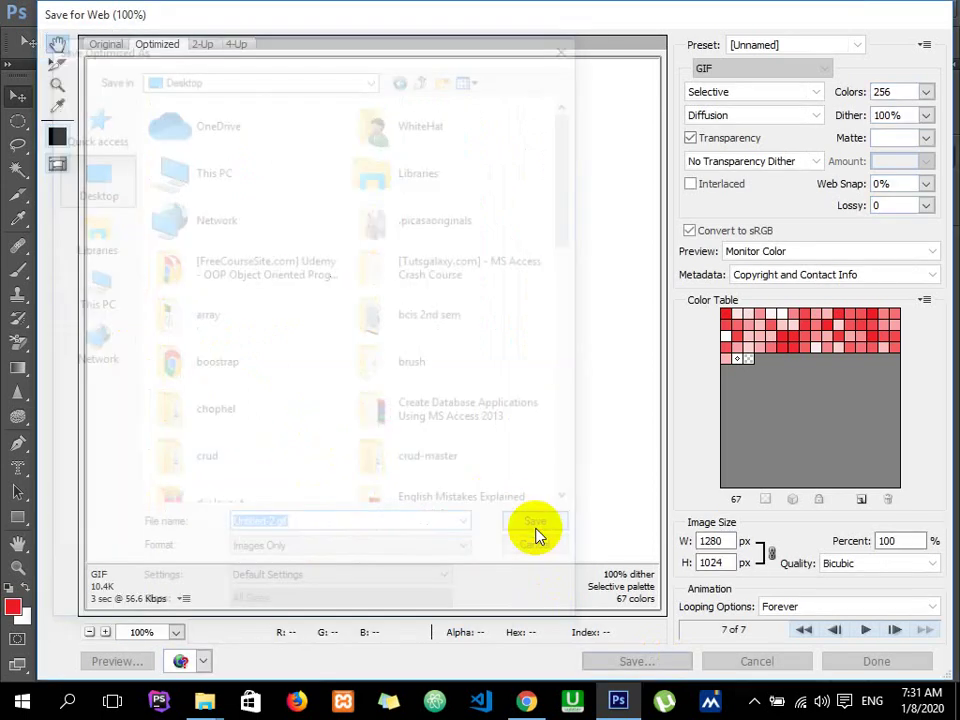
Step: Preview Untitled-2.gif from the Desktop in Photos, then drop it onto Chrome to play it
key("super+d")
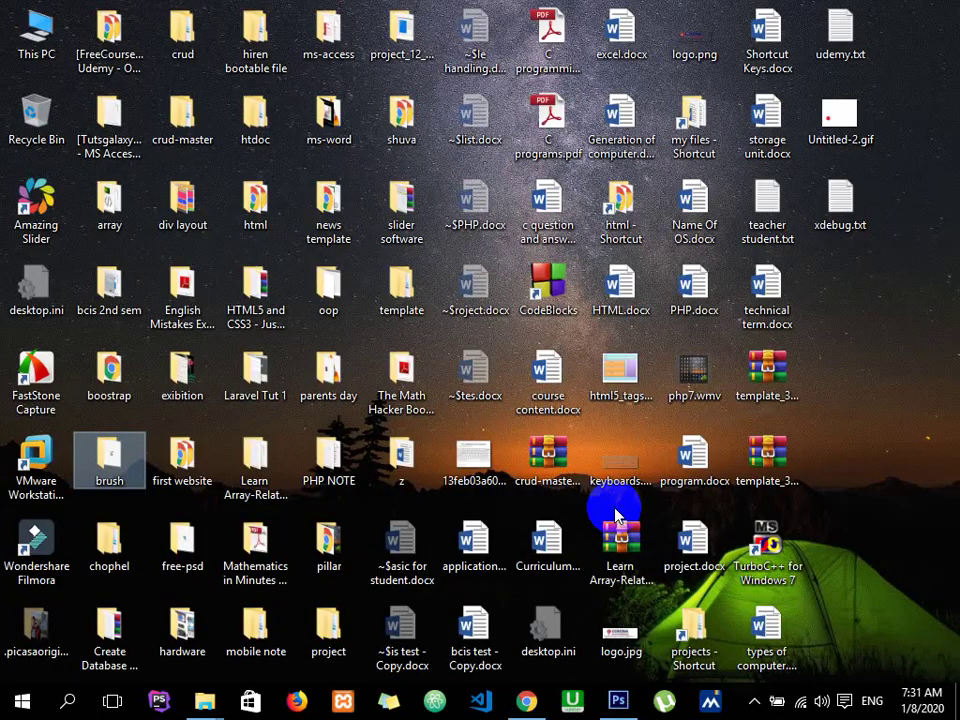
double_click(828, 137)
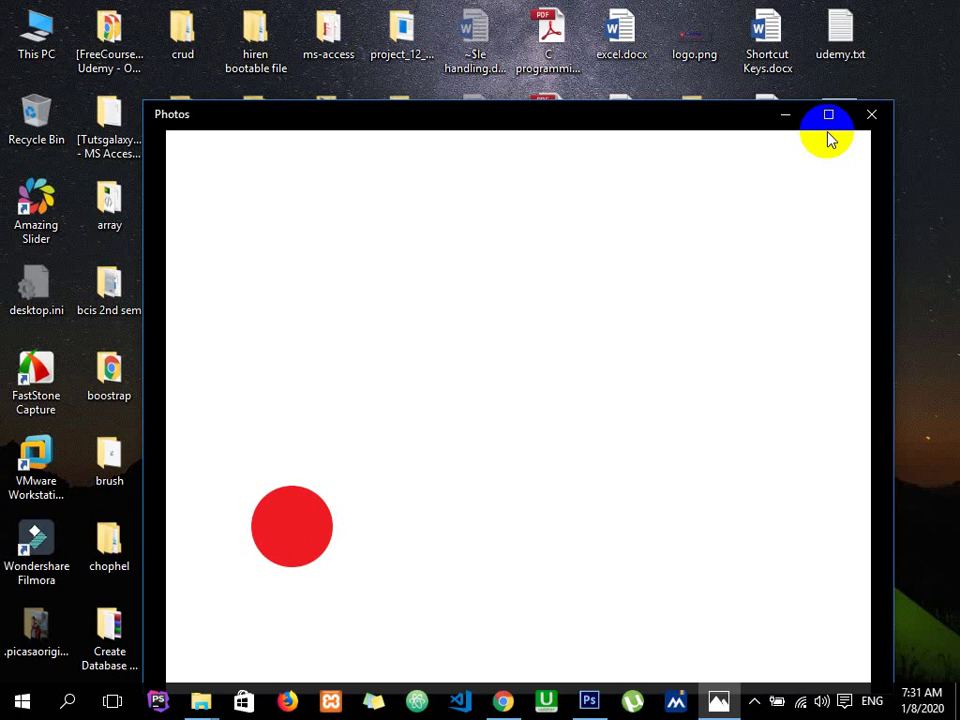
left_click(866, 118)
mouse_move(838, 115)
left_mouse_down()
mouse_move(600, 605)
mouse_move(662, 25)
mouse_move(668, 40)
left_mouse_up()
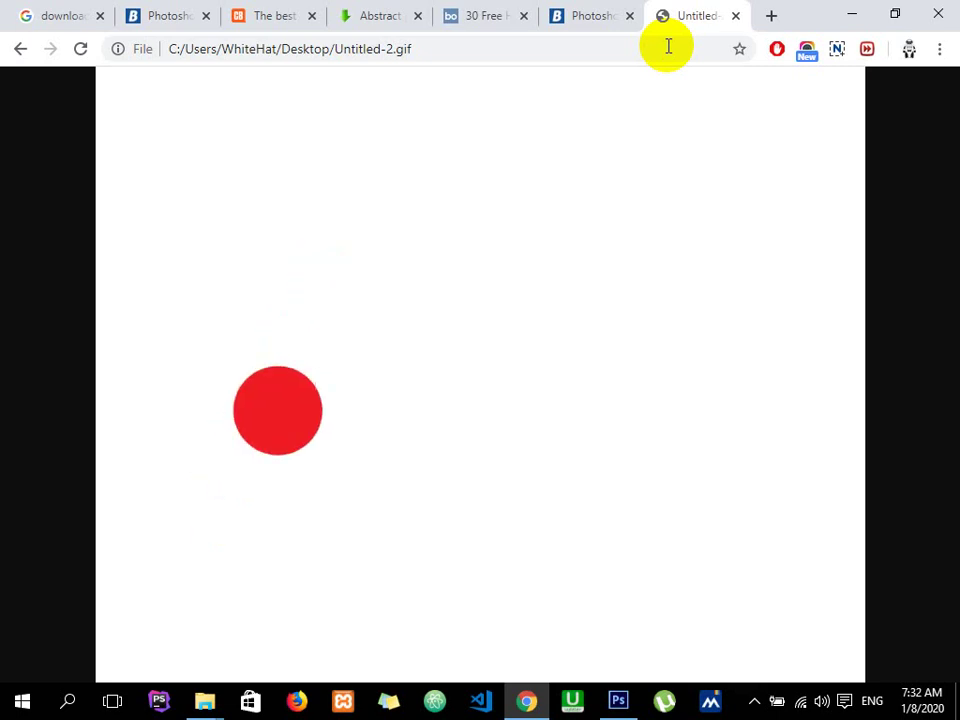
Step: Load google.com in the GIF's Chrome tab and focus the search box
left_click(617, 15)
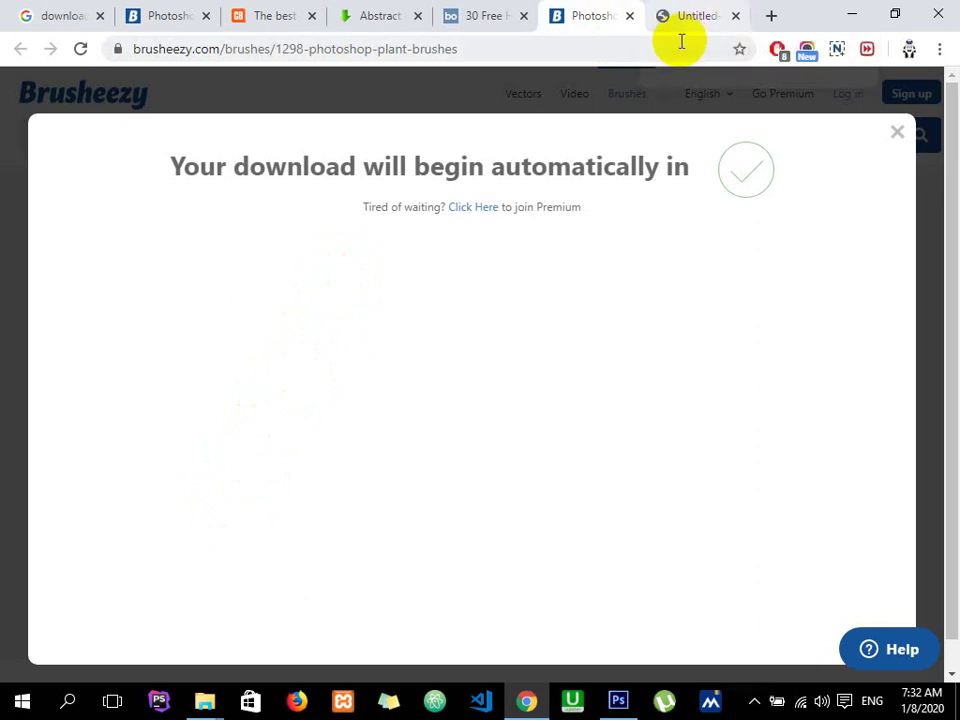
left_click(707, 21)
left_click(690, 48)
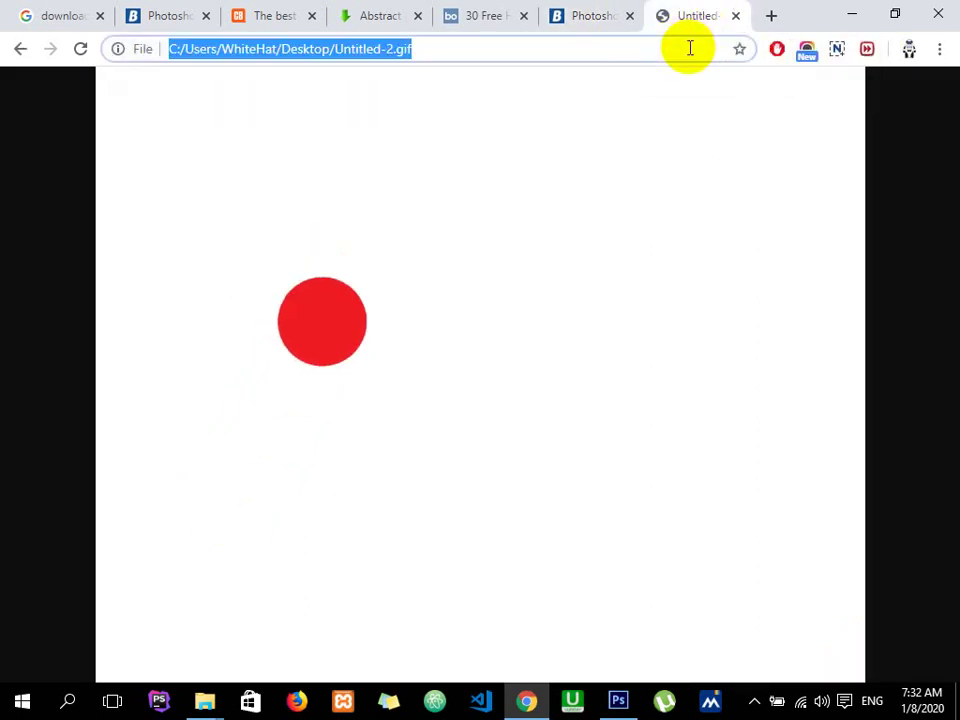
type("google.com")
key("Return")
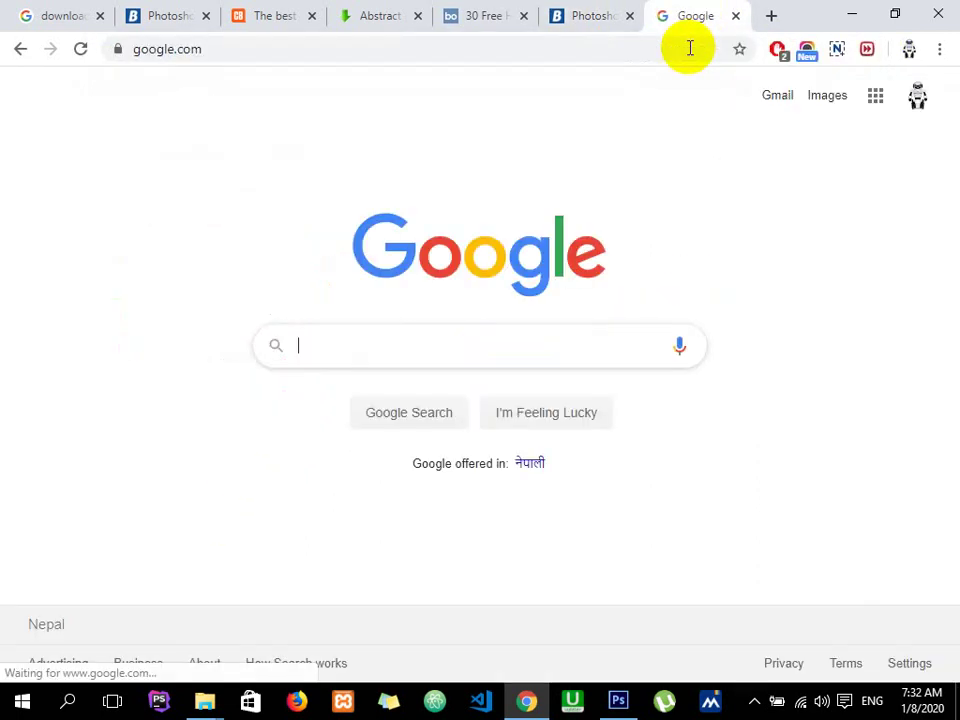
left_click(511, 352)
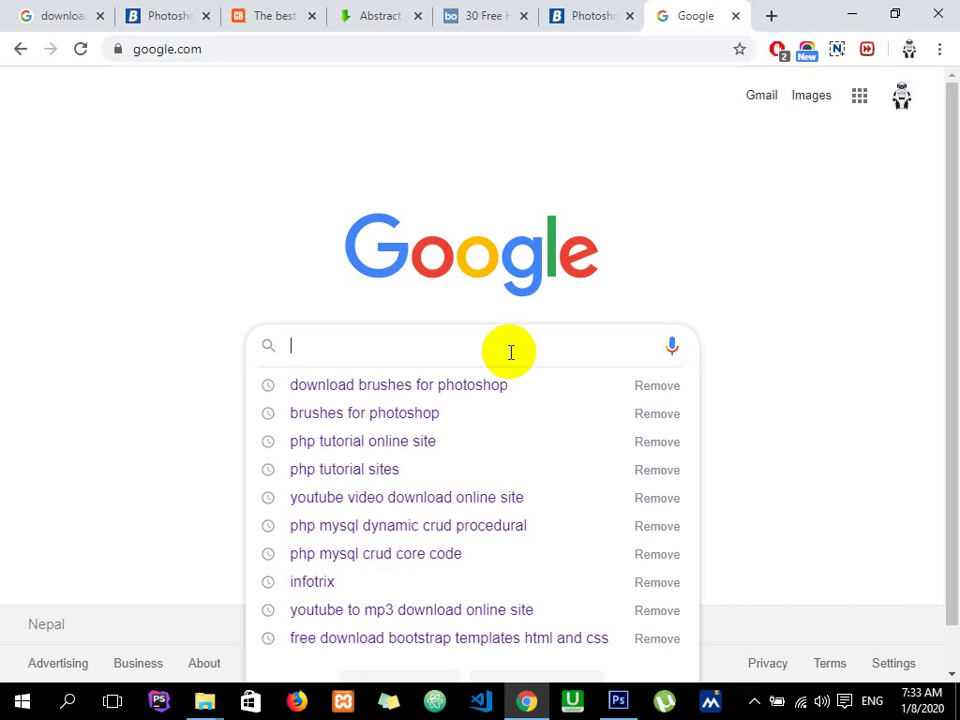
Step: Search Google for 'sprite sheet images' and open the image results in a new tab
type("sprite")
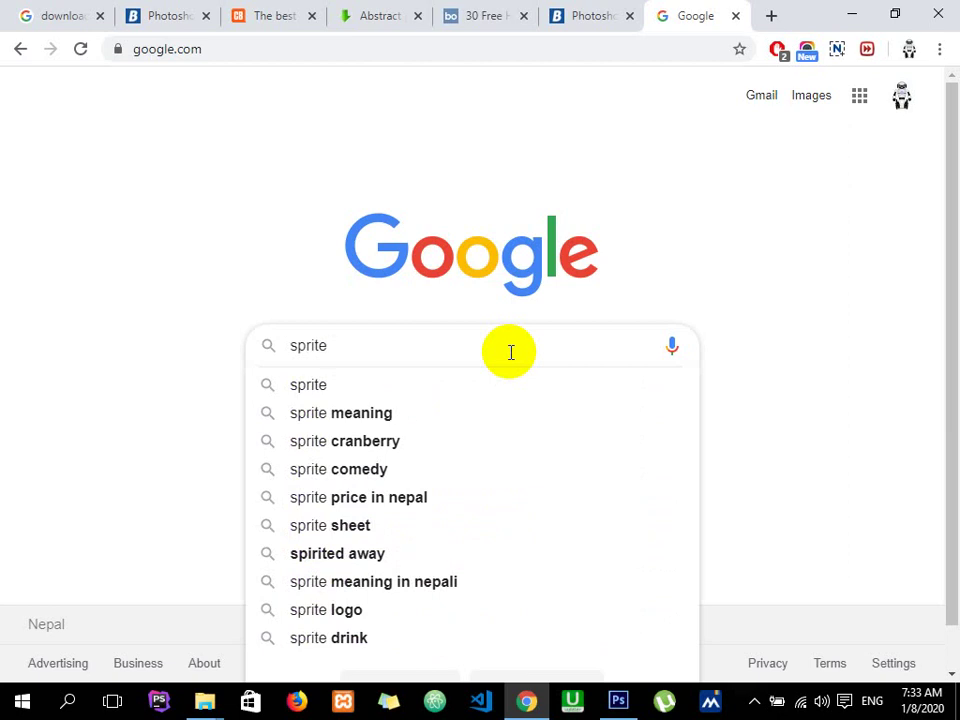
type("sheet ")
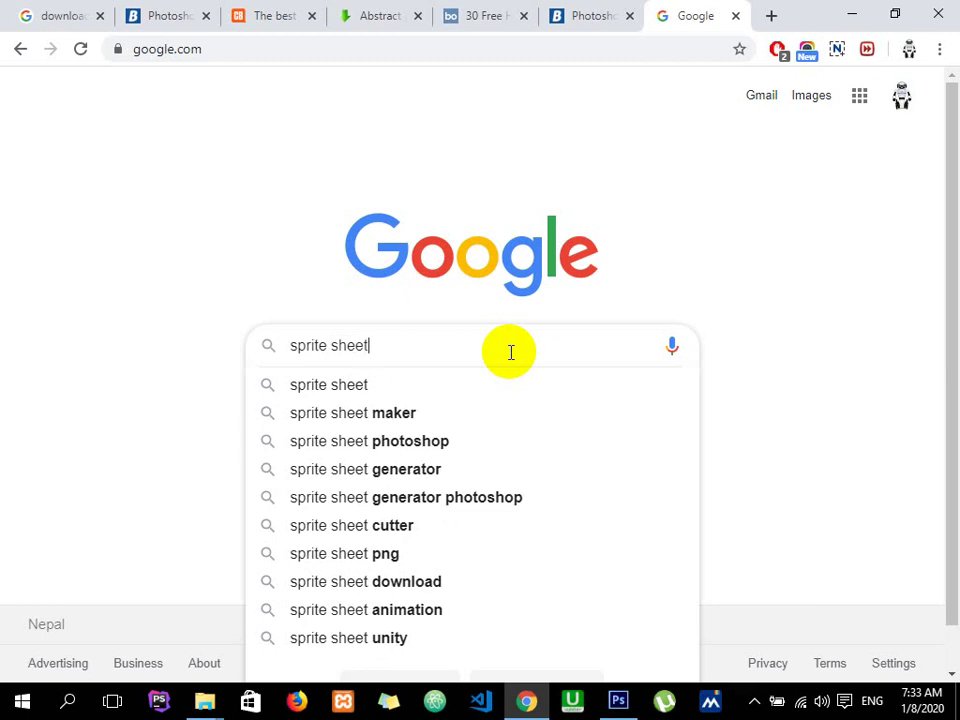
type("images")
key("Return")
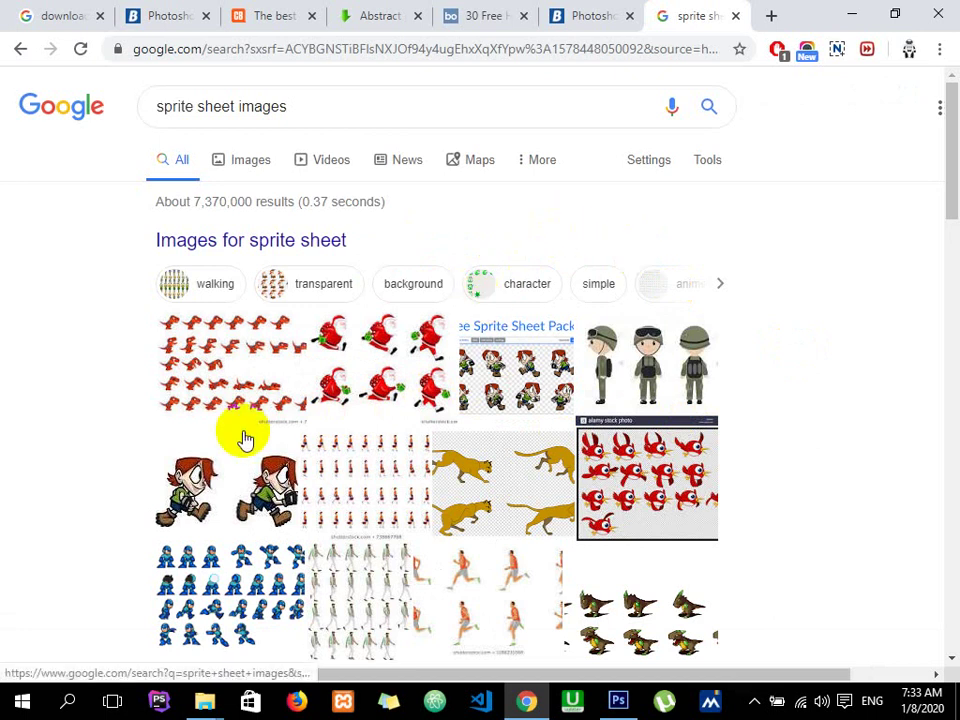
right_click(251, 467)
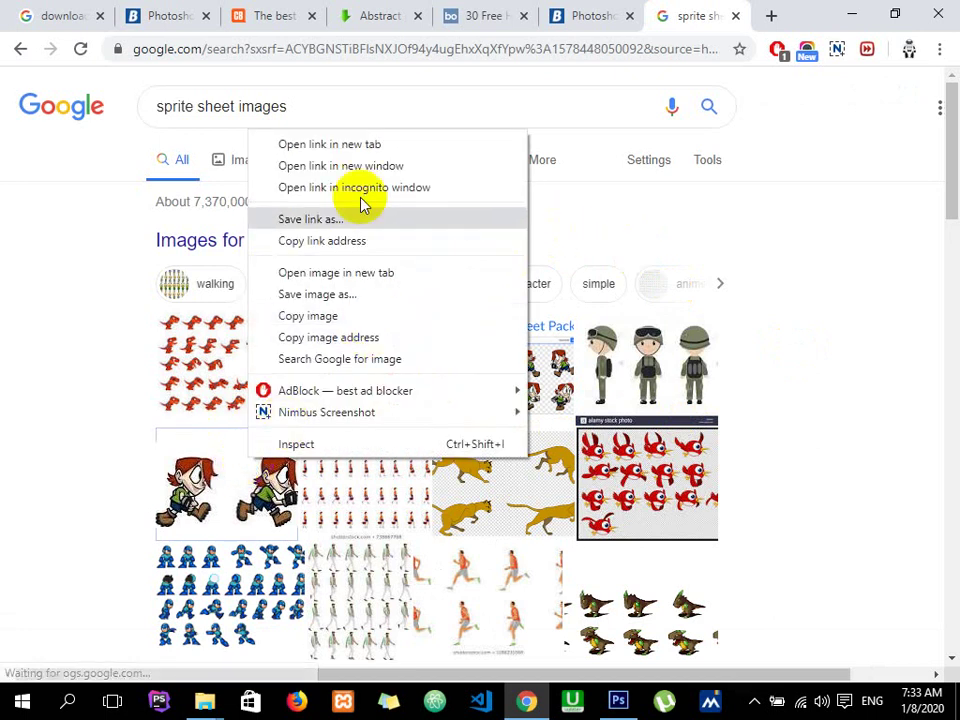
left_click(347, 146)
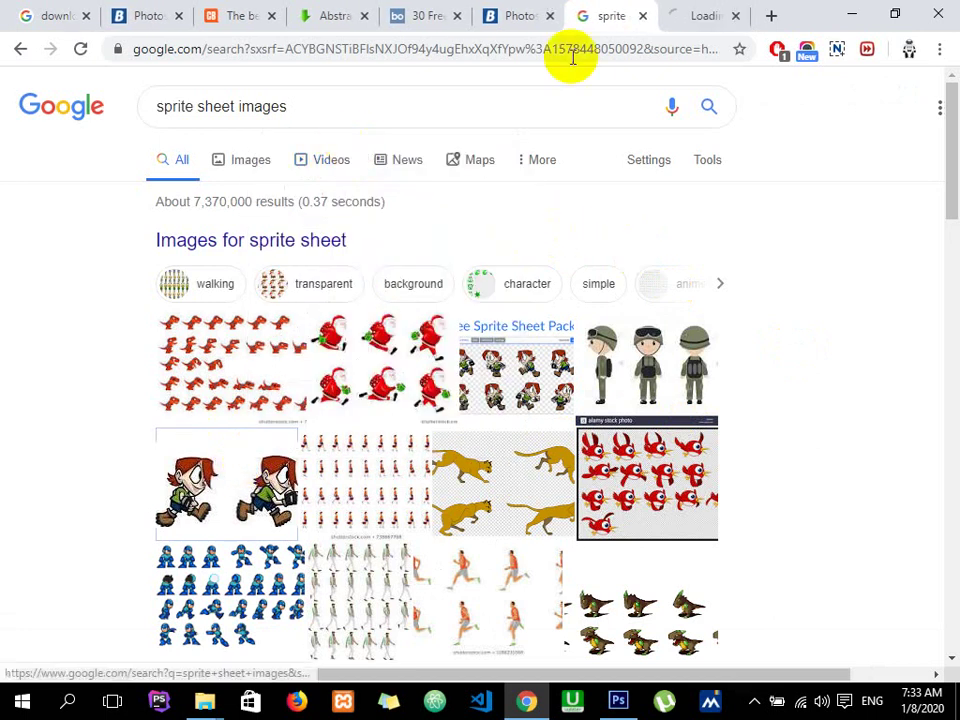
left_click(669, 17)
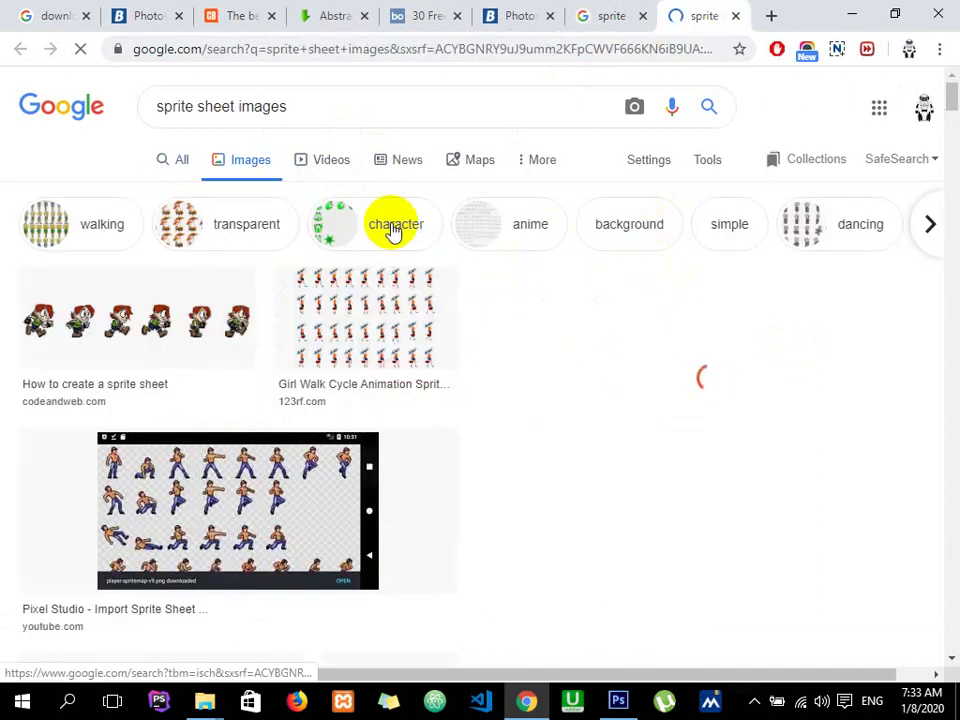
Step: Preview the CodeAndWeb walking-character sprite sheet and copy the image
left_click(135, 333)
left_click(621, 167)
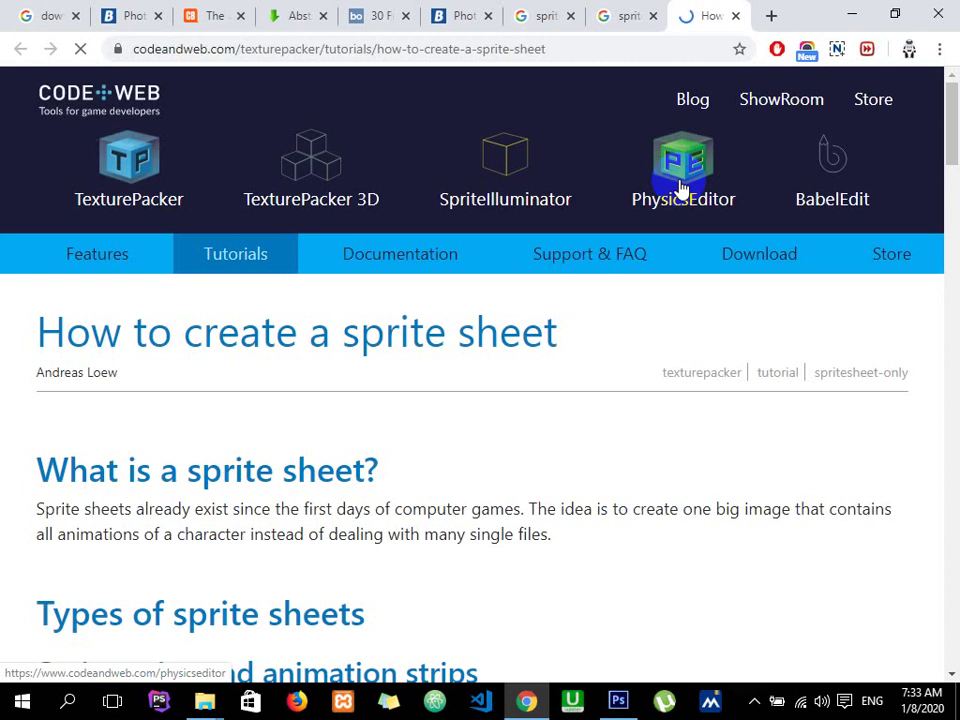
left_click(622, 15)
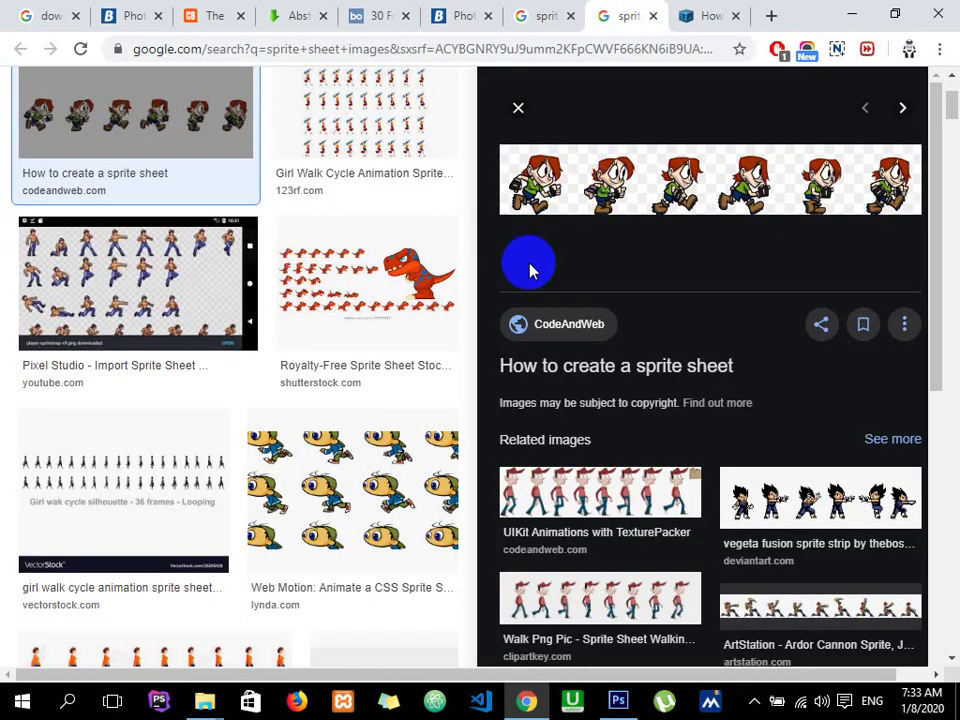
right_click(645, 181)
left_click(718, 365)
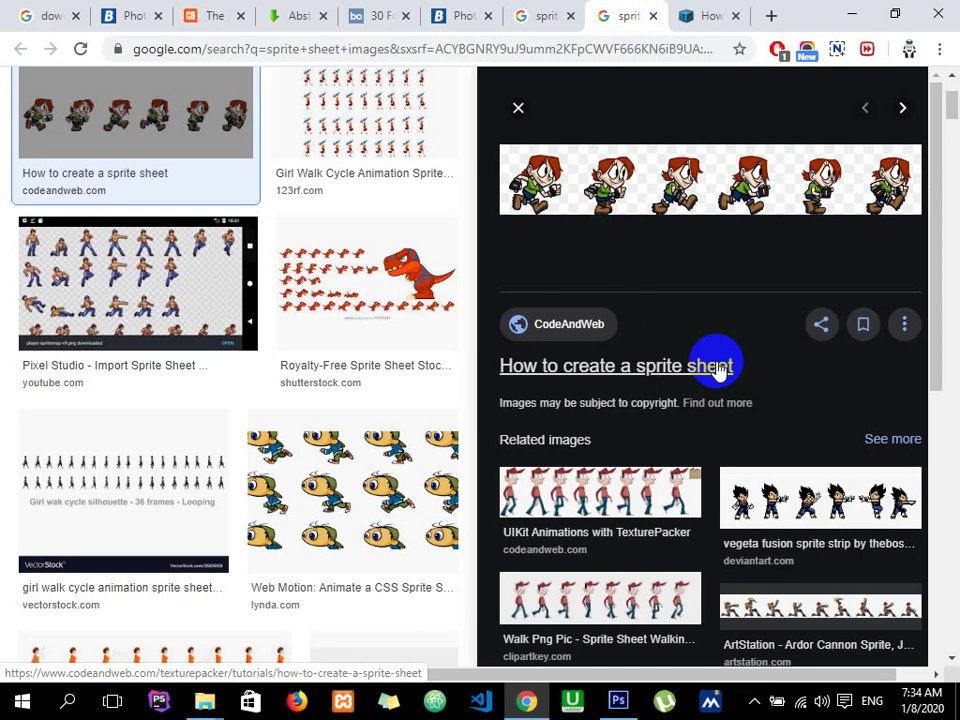
Step: Create a new blank 1536 × 256 document (Untitled-3)
left_click(618, 701)
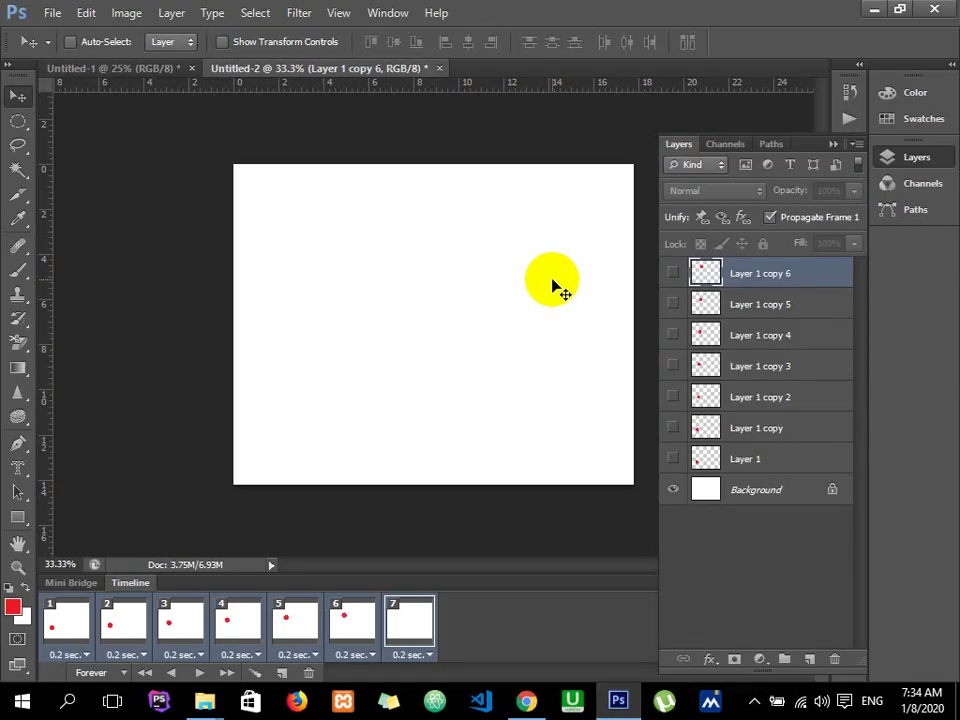
left_click(52, 14)
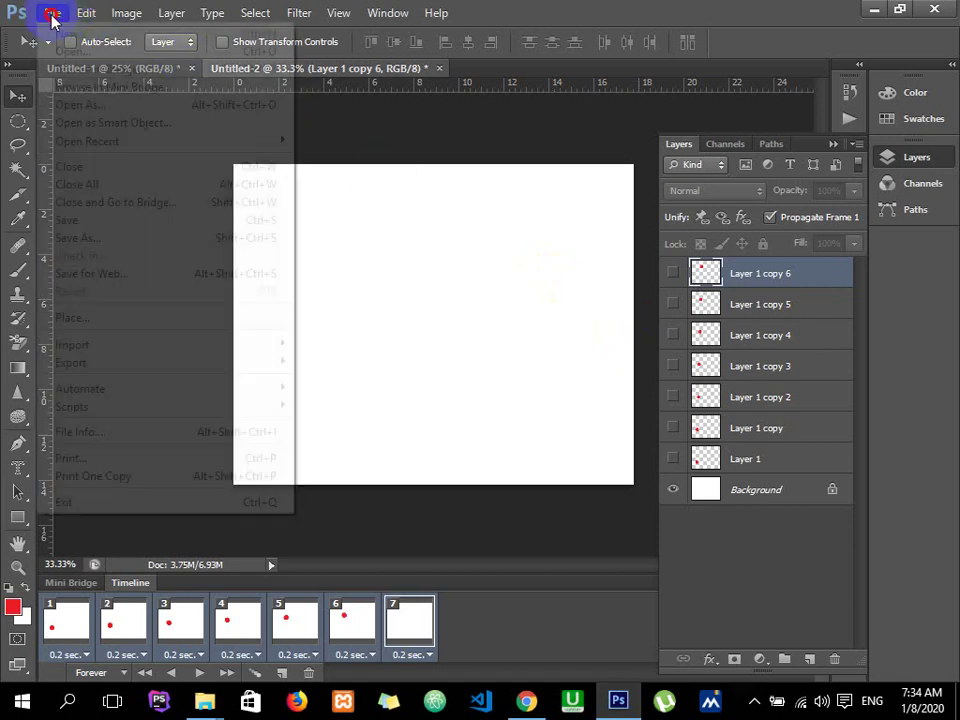
left_click(75, 33)
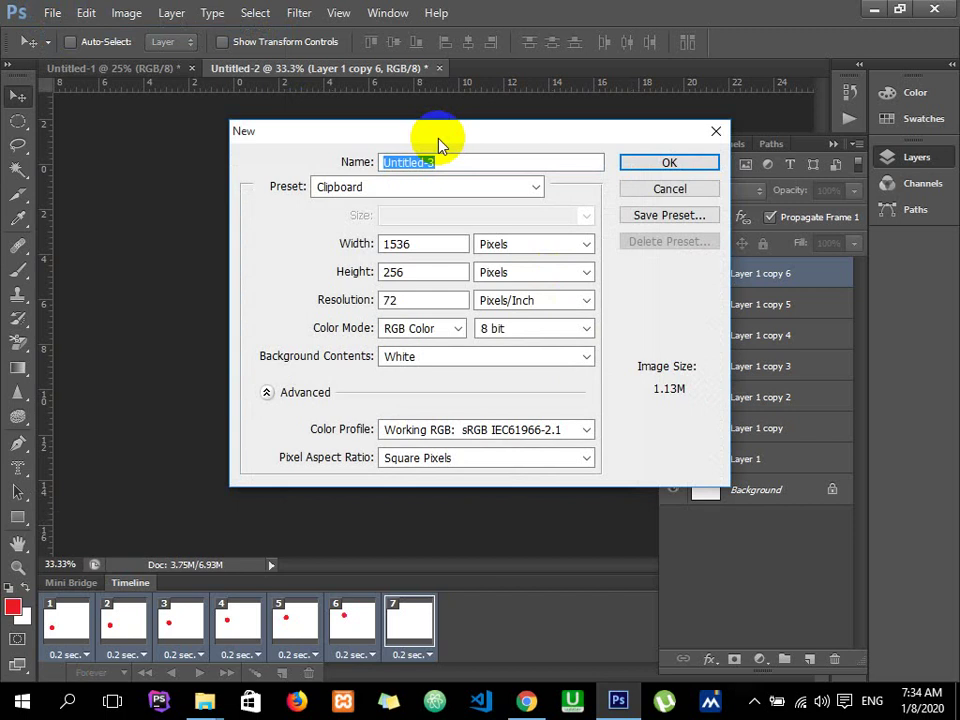
left_click(686, 166)
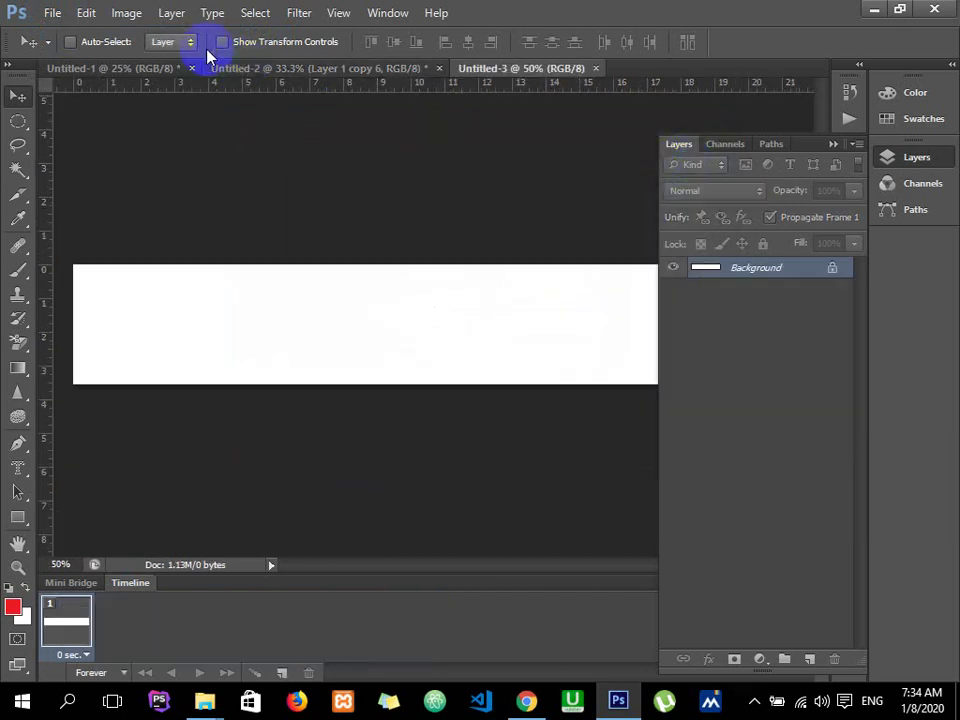
Step: Create a second document from the Web preset at 1280 × 1024 (Untitled-4)
left_click(47, 12)
left_click(70, 33)
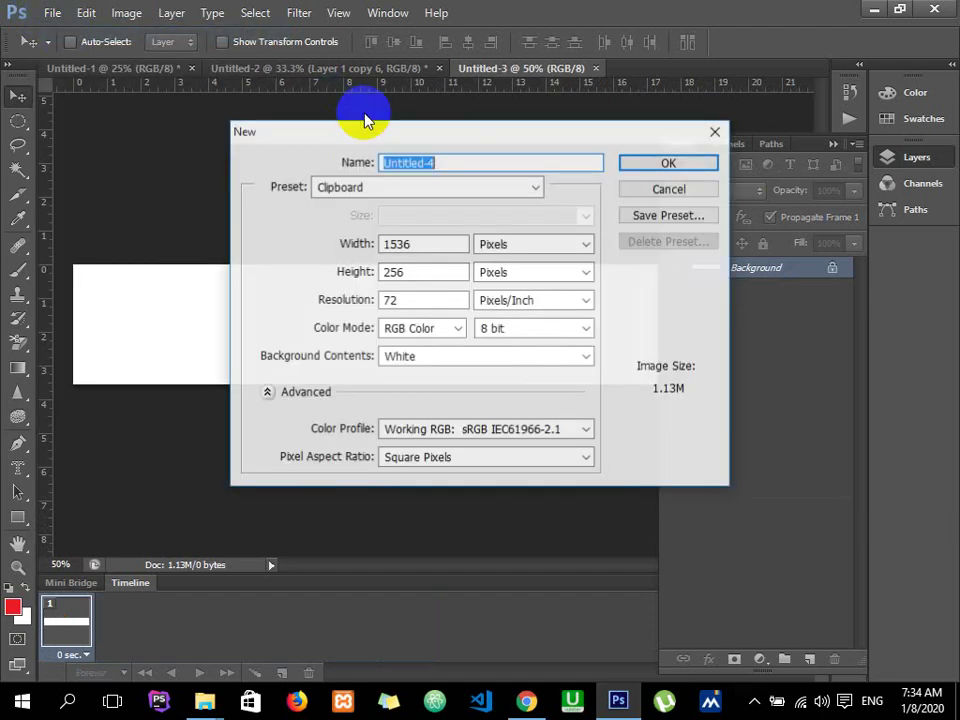
left_click(472, 190)
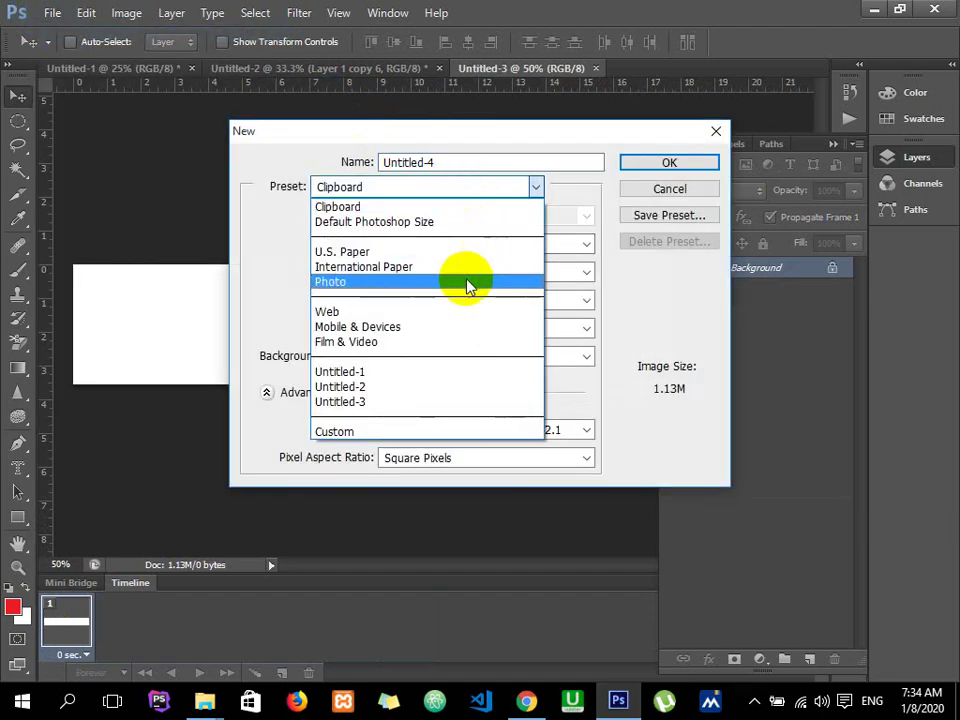
left_click(466, 312)
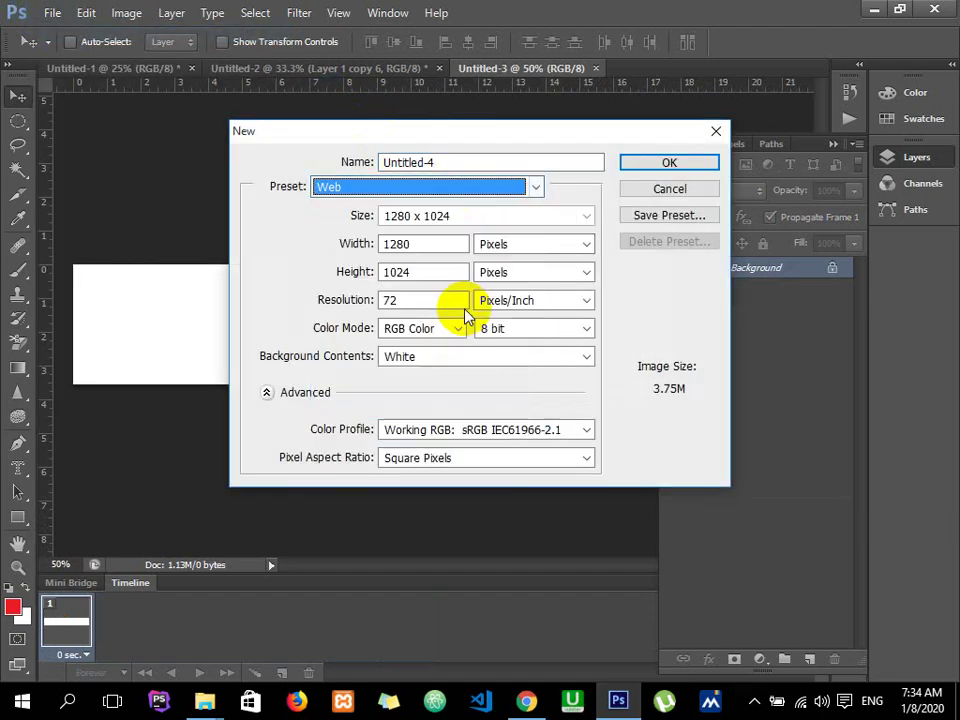
left_click(655, 162)
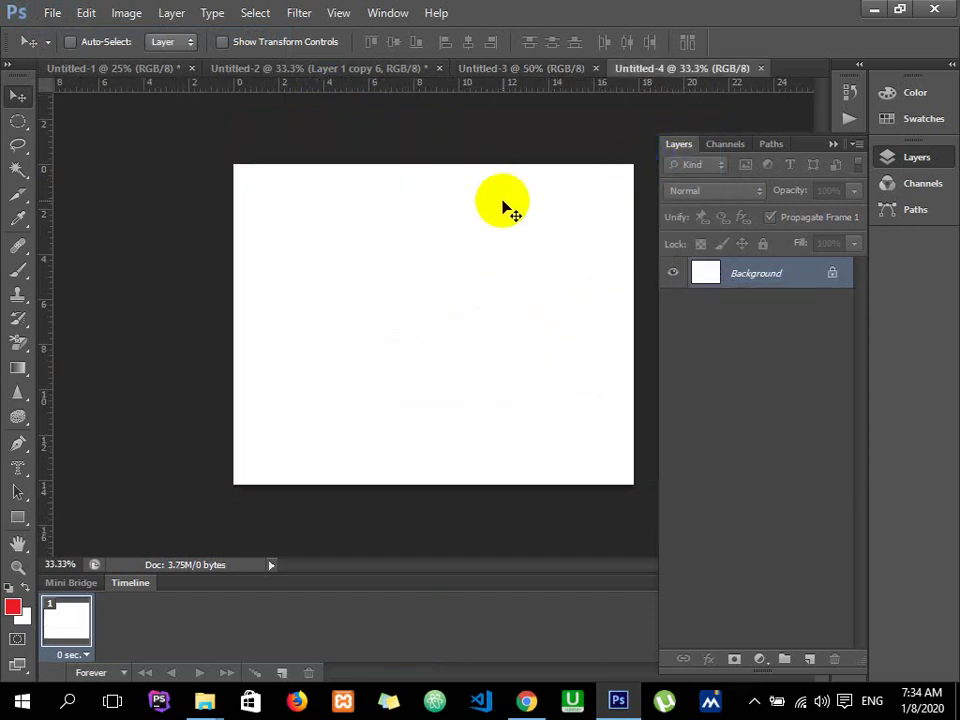
Step: Paste the copied walking sprite strip onto a new empty layer in Untitled-4
key("ctrl+shift+n")
key("Return")
key("ctrl+v")
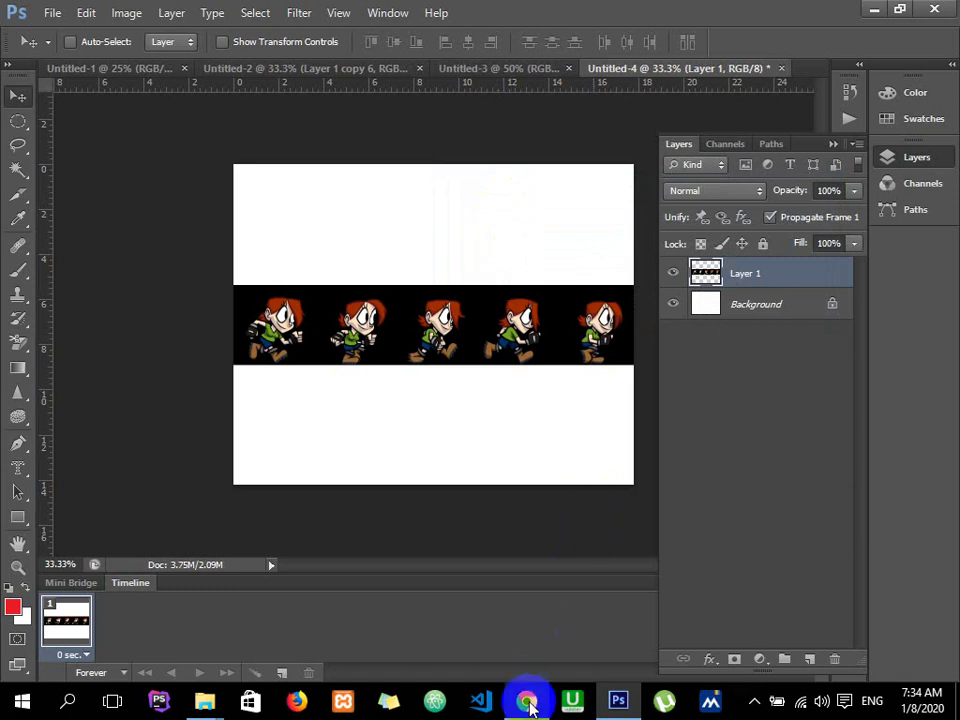
left_click(527, 705)
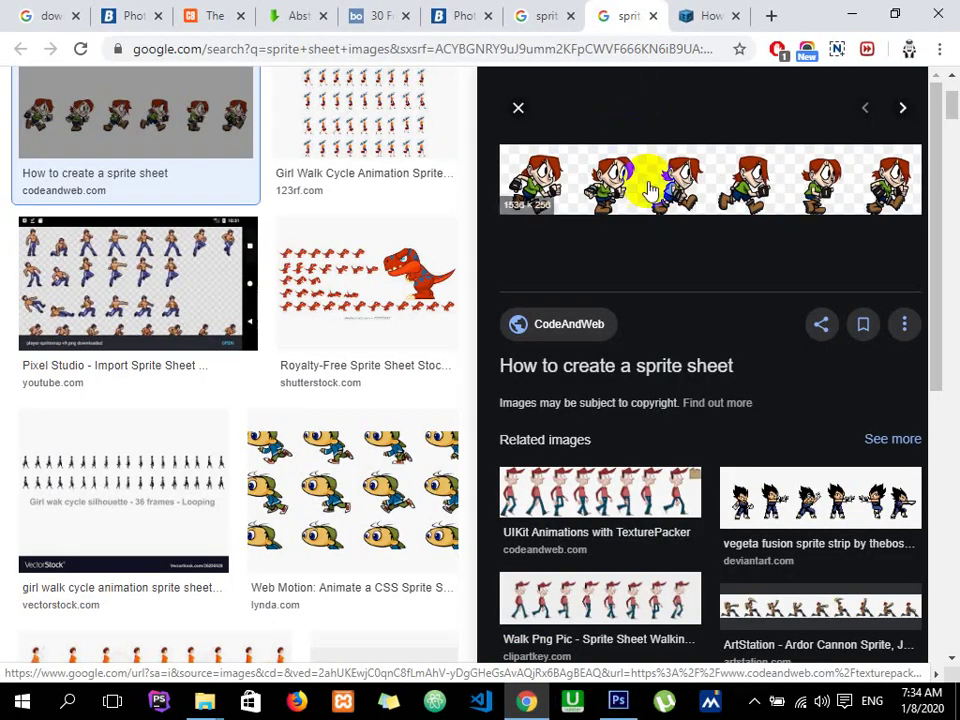
right_click(648, 185)
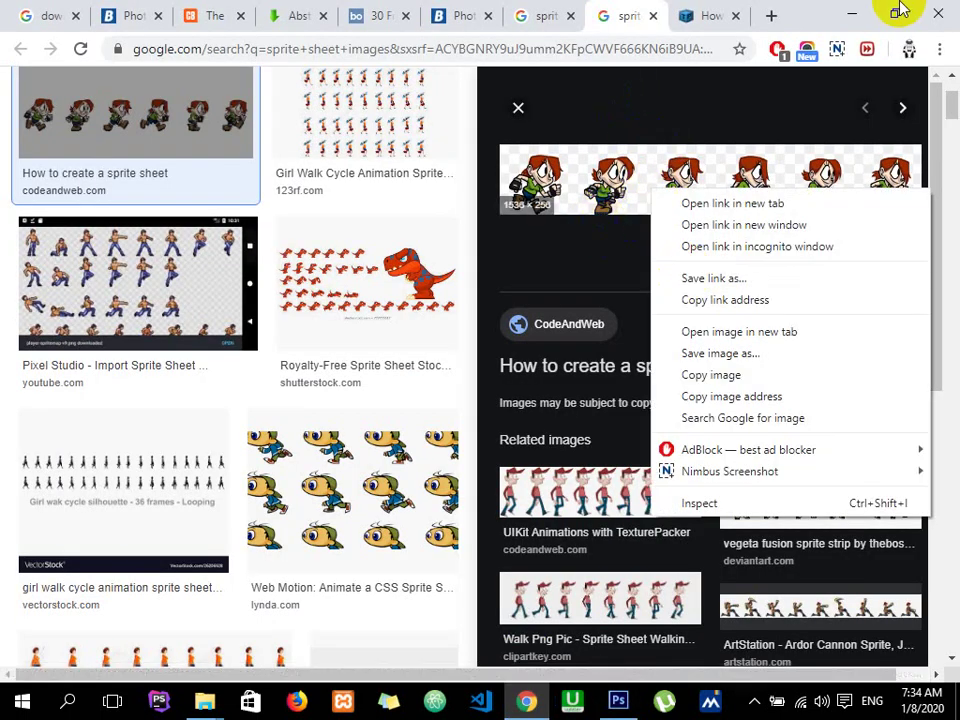
left_click(856, 13)
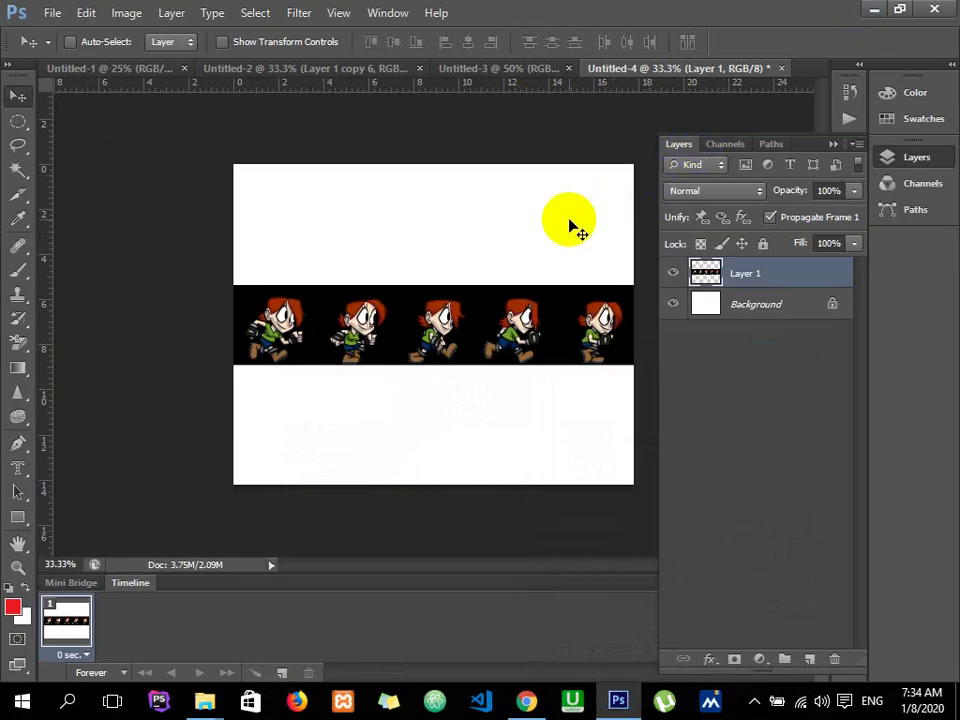
Step: Magic-wand select the black band behind the walkers, delete it, and deselect
left_click(19, 172)
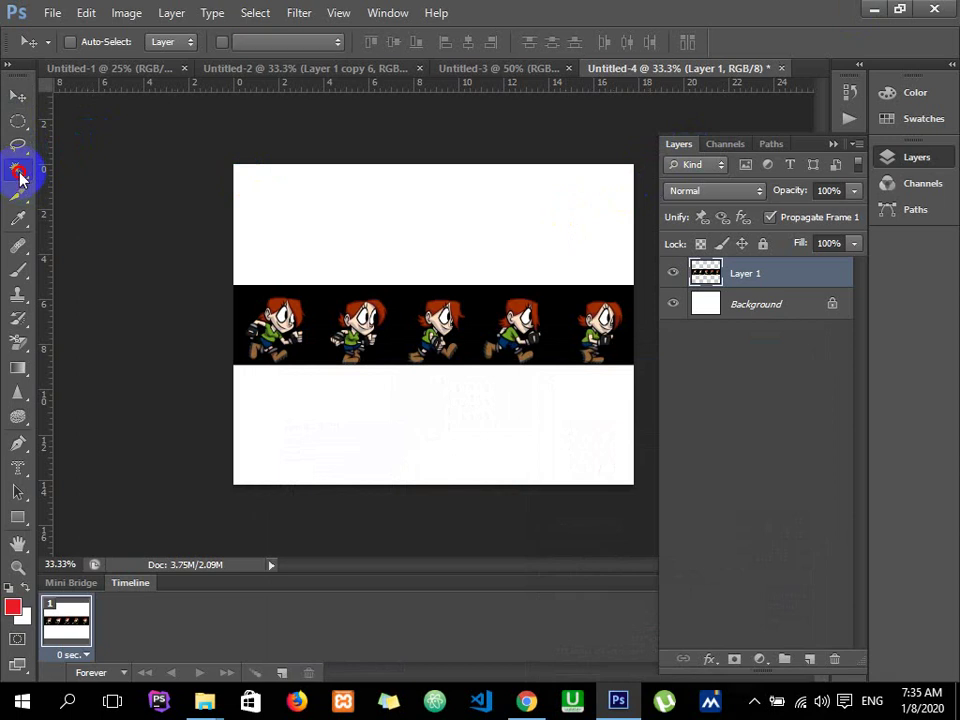
left_click(103, 185)
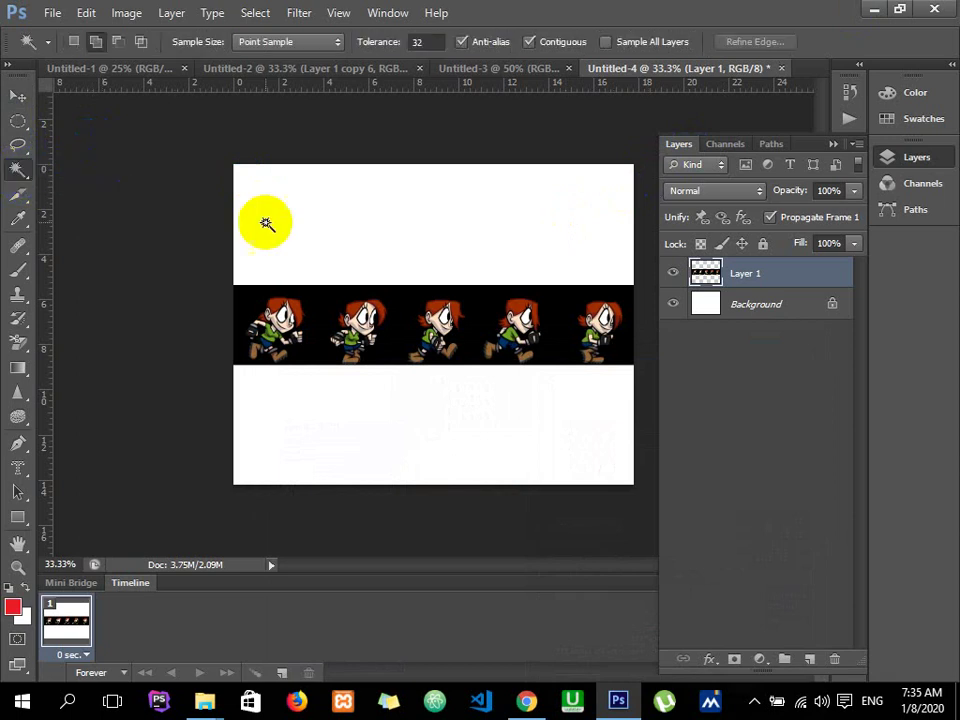
left_click(315, 300)
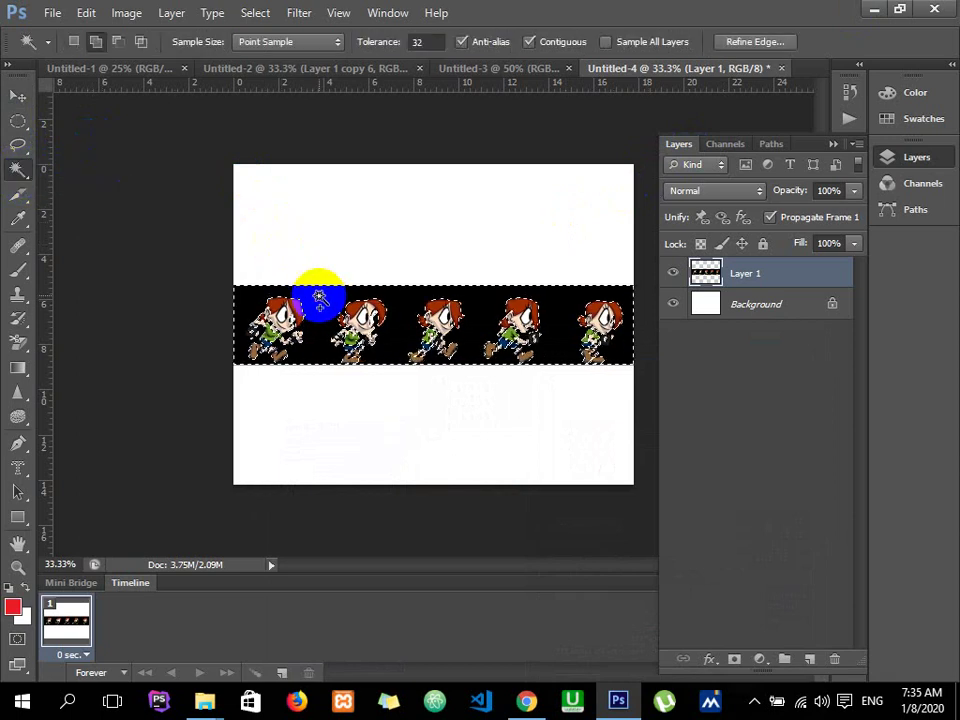
key("Delete")
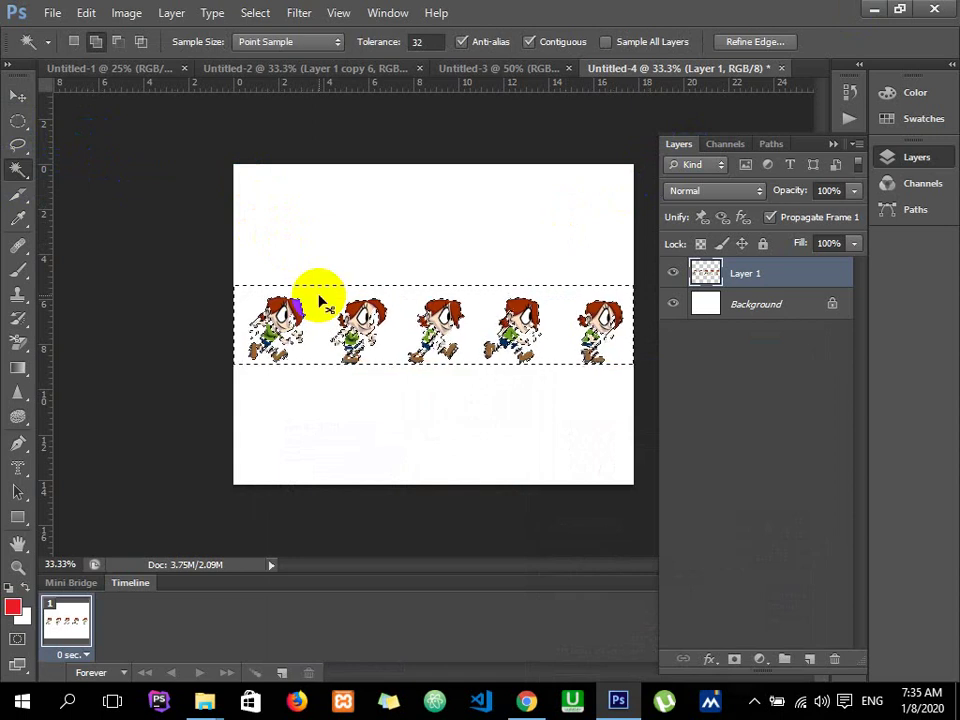
key("ctrl+d")
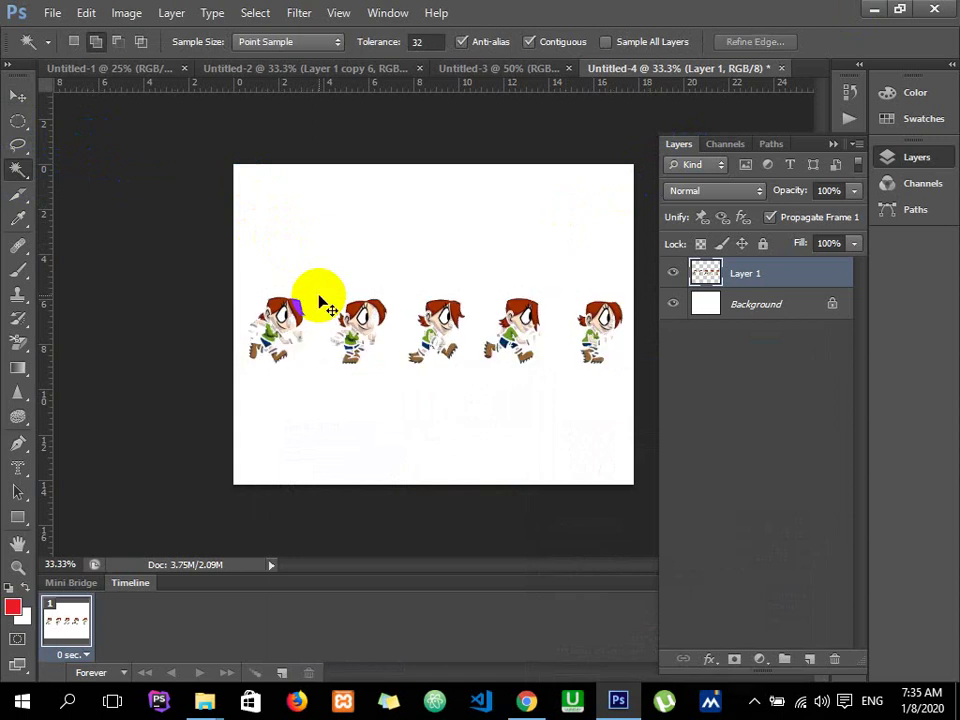
key("ctrl+plus")
key("ctrl+plus")
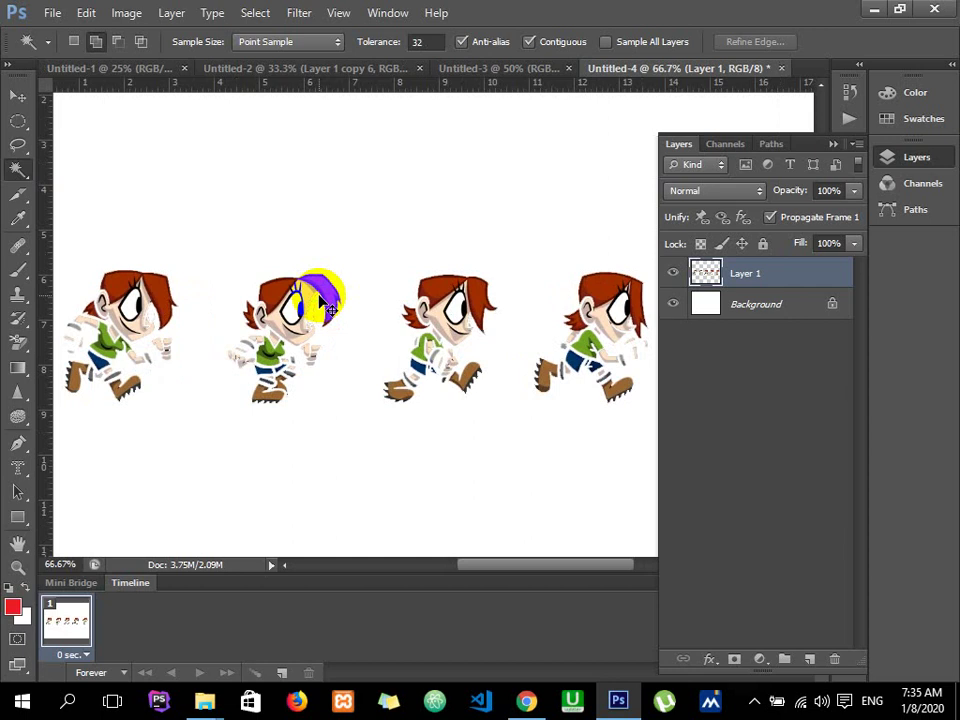
key("ctrl+minus")
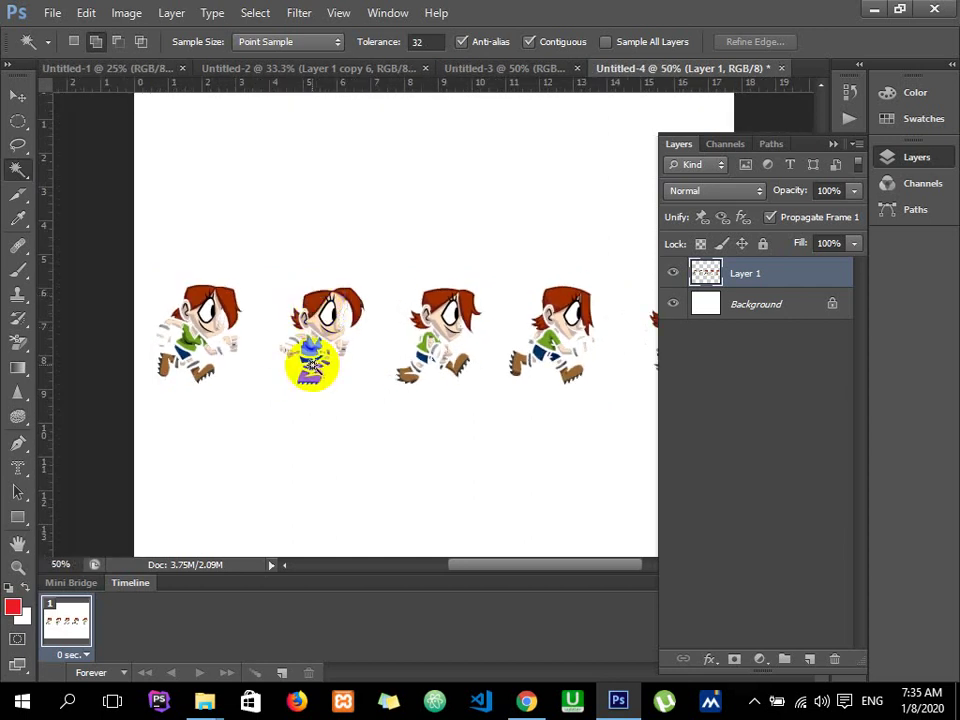
Step: Test red fills on Layer 1 and the Background, undoing both
key("alt+BackSpace")
key("ctrl+z")
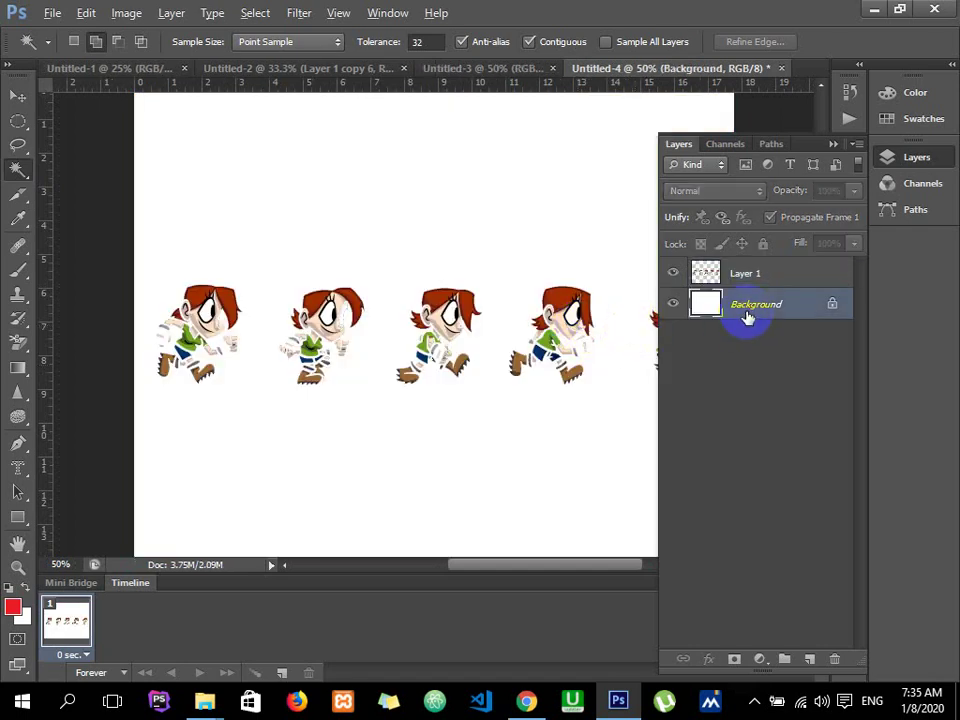
key("alt+BackSpace")
key("ctrl+z")
left_click(524, 703)
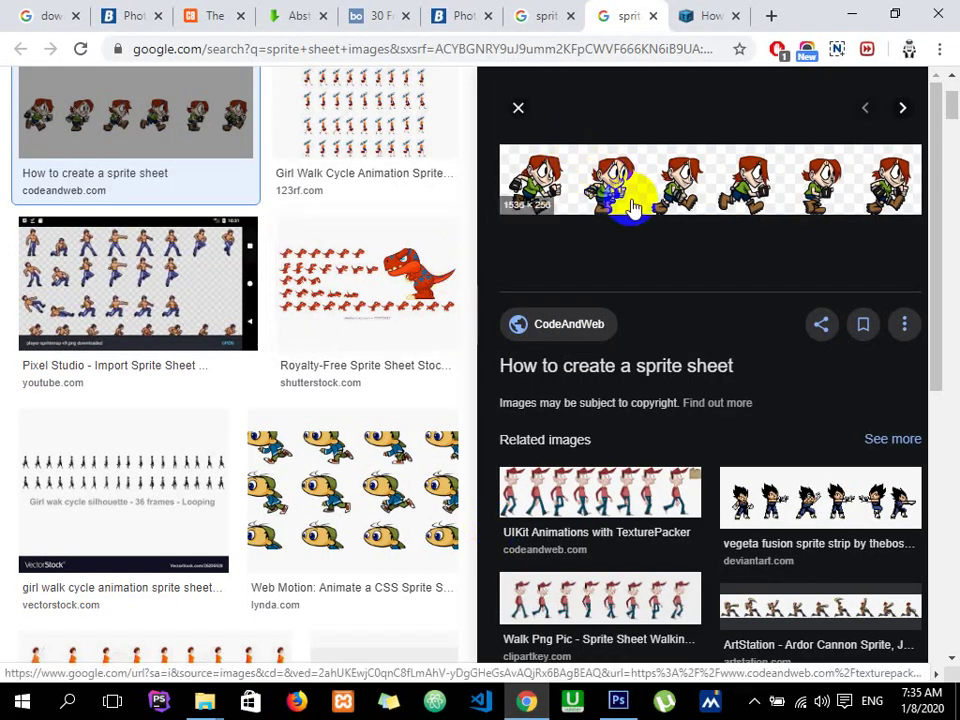
Step: Save the walking sprite strip preview to the Desktop as spritestrip
right_click(812, 175)
key("Escape")
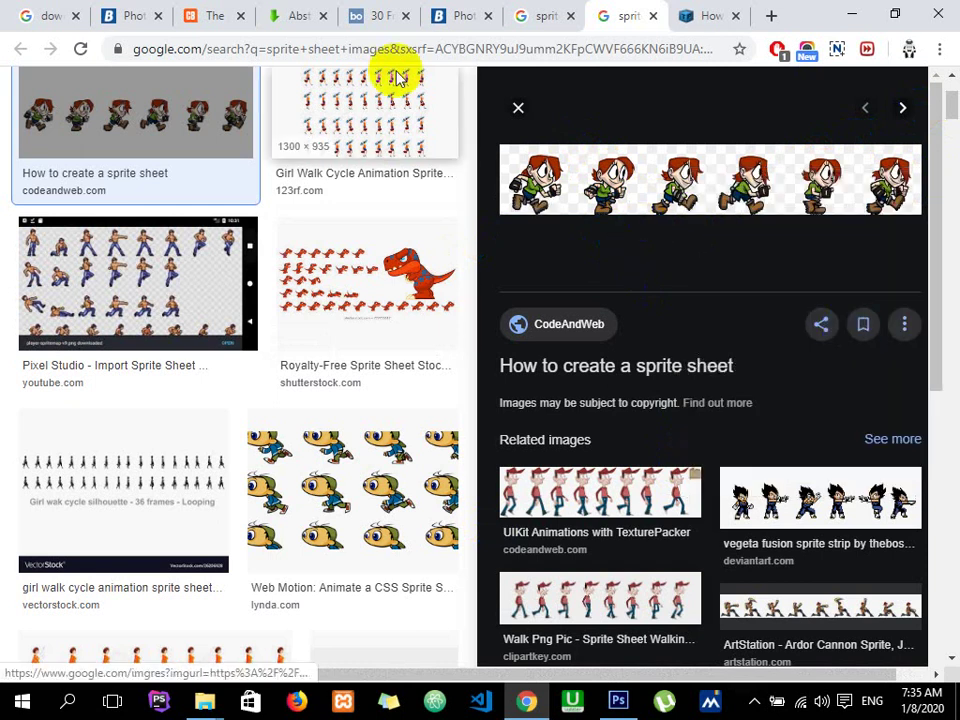
type("spritestrip")
left_click(100, 104)
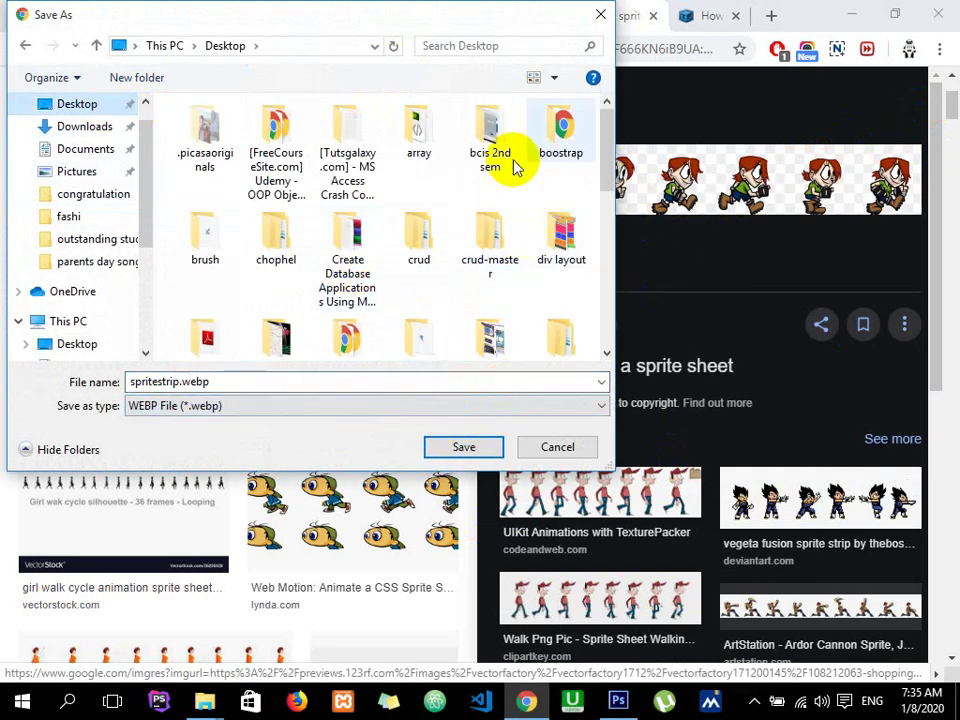
left_click(601, 15)
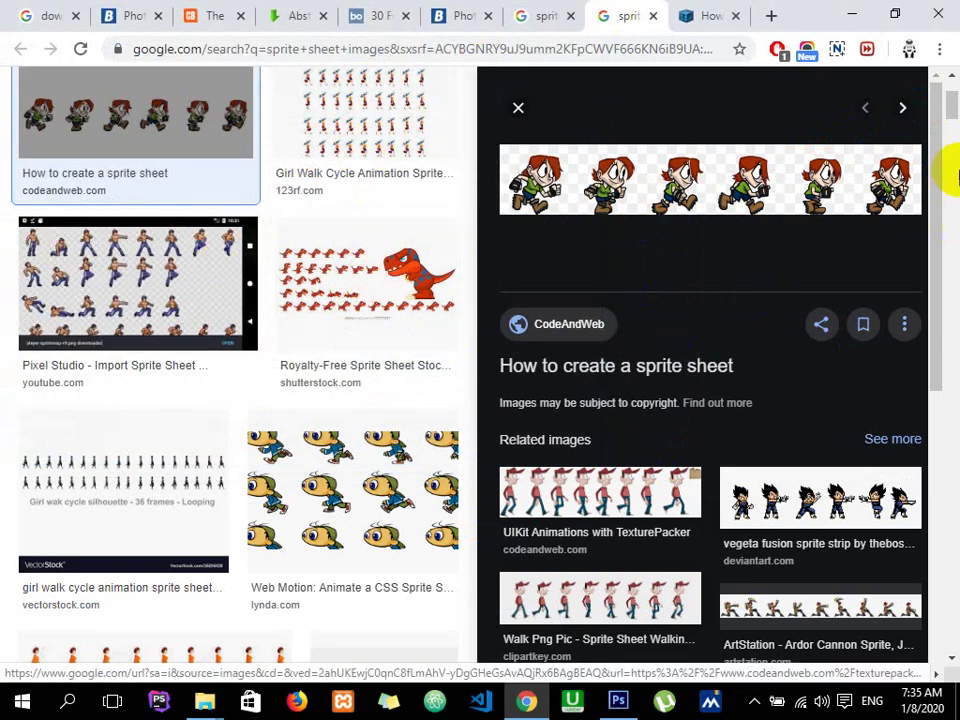
Step: Copy the Vegeta fusion sprite strip image from Google Images
scroll(904, 105, "down", 2)
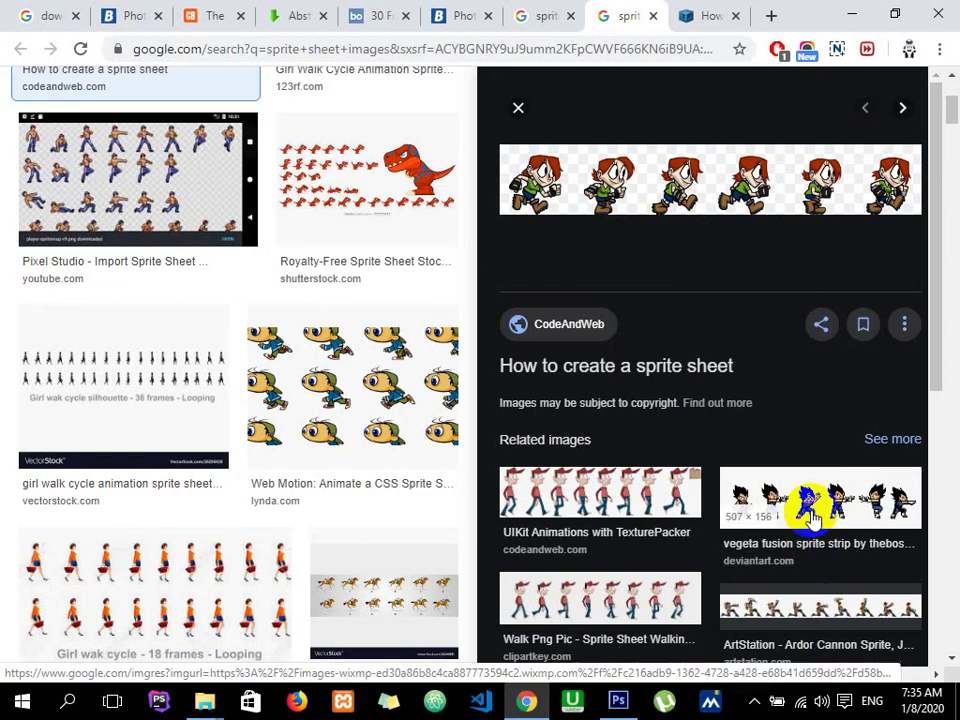
left_click(812, 518)
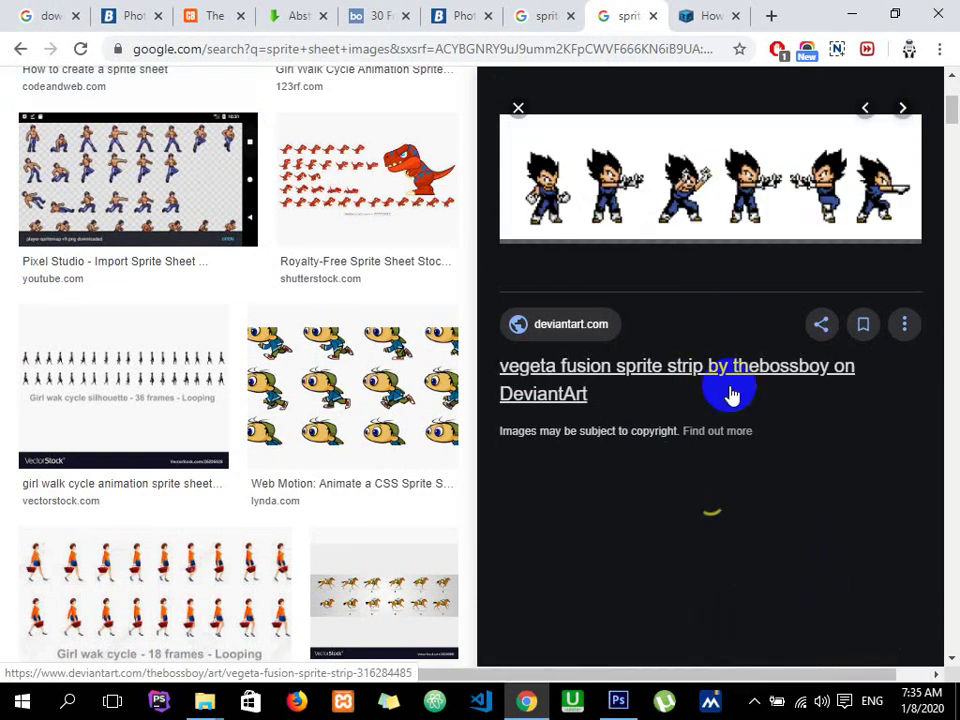
left_click(689, 170)
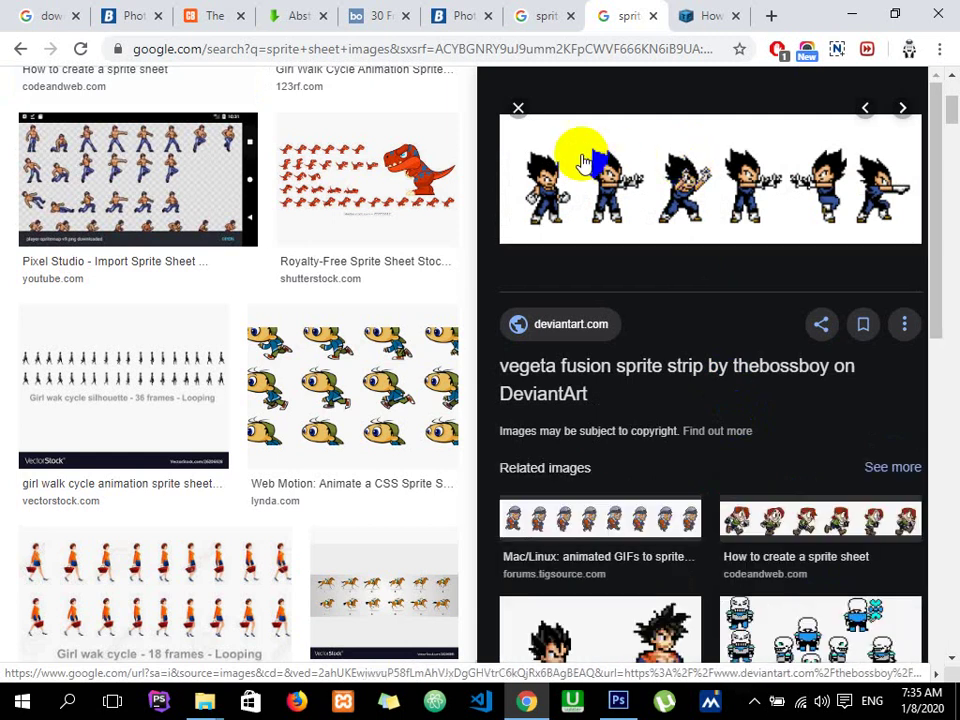
right_click(612, 168)
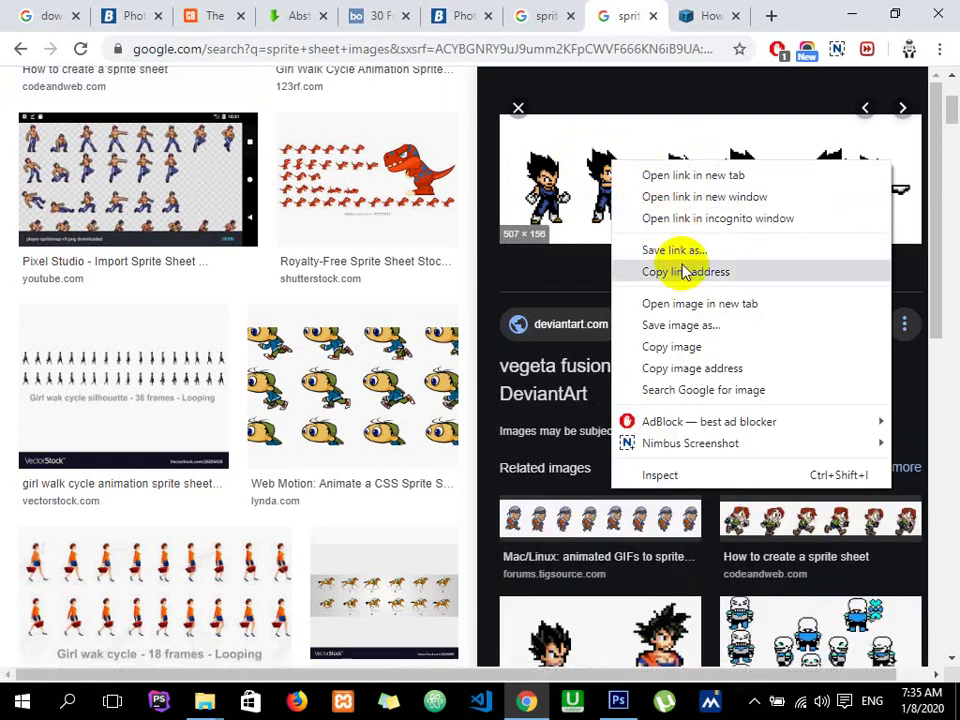
left_click(688, 328)
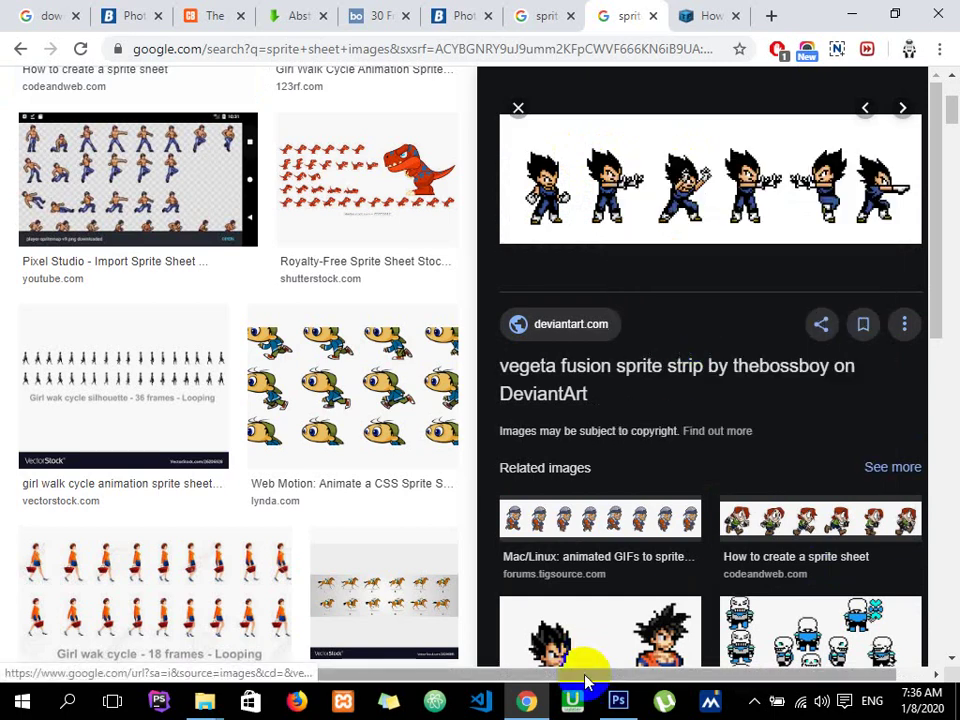
left_click(618, 702)
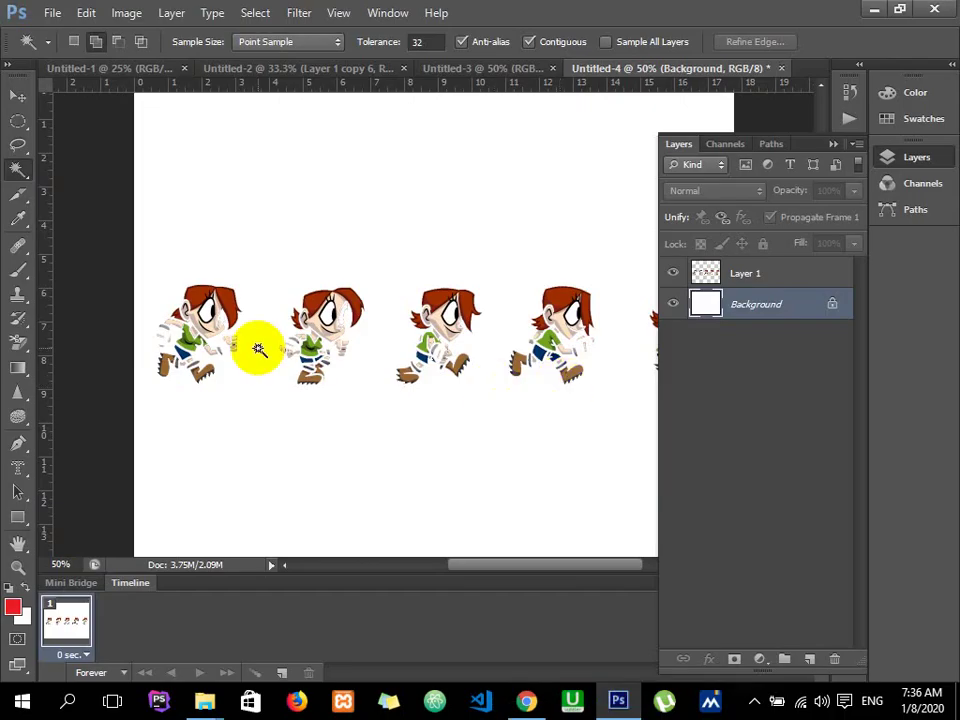
Step: Paste the Vegeta sprites onto new Layer 2 and scale them up to about 229%
left_click(707, 273)
key("ctrl+shift+n")
key("Return")
key("ctrl+v")
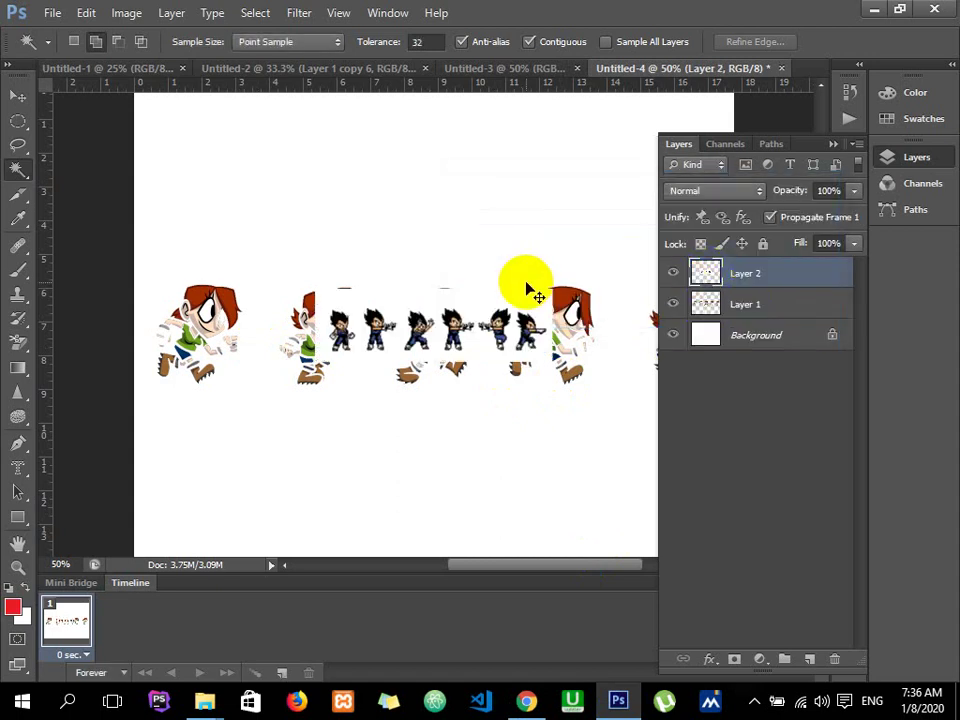
key("ctrl+t")
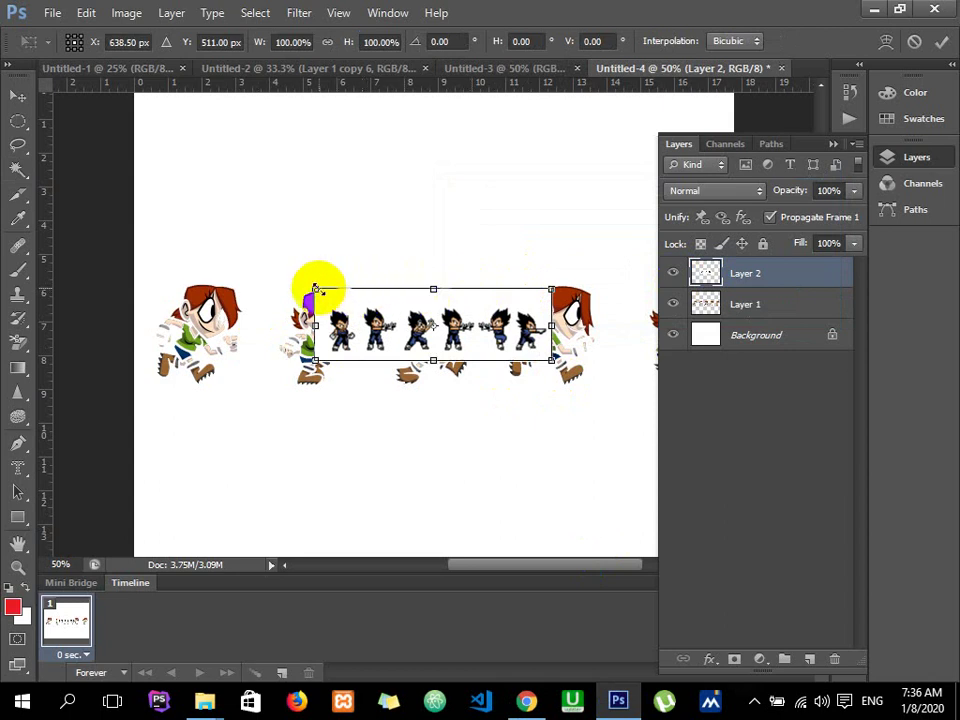
left_click_drag(315, 289, 180, 189)
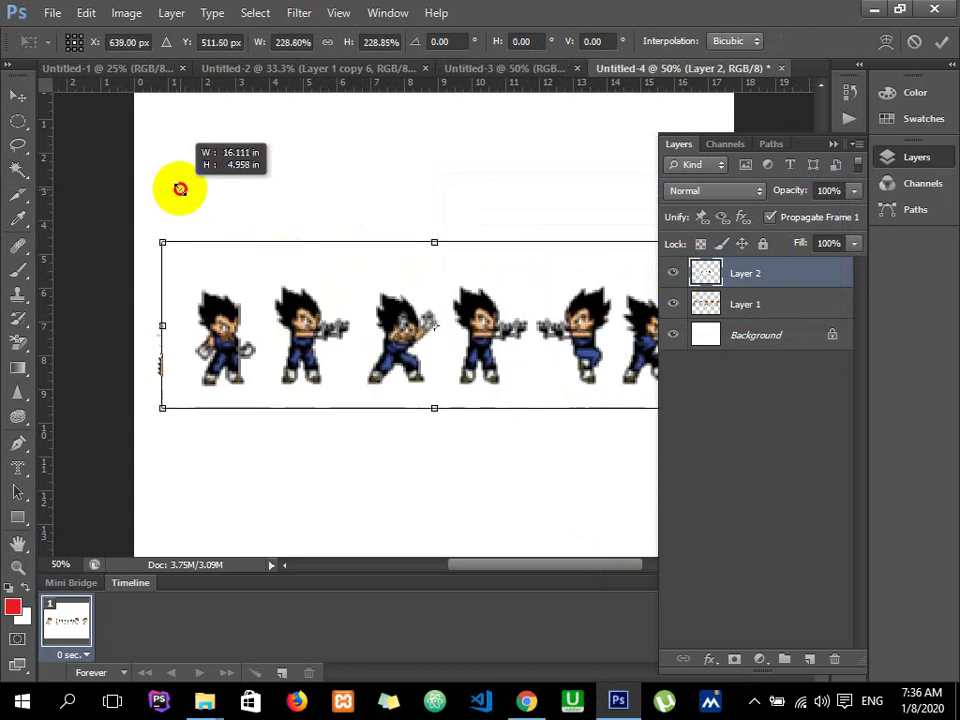
key("Return")
Step: Hide Layer 2 so only the walkers show, and zoom in to inspect them
key("w")
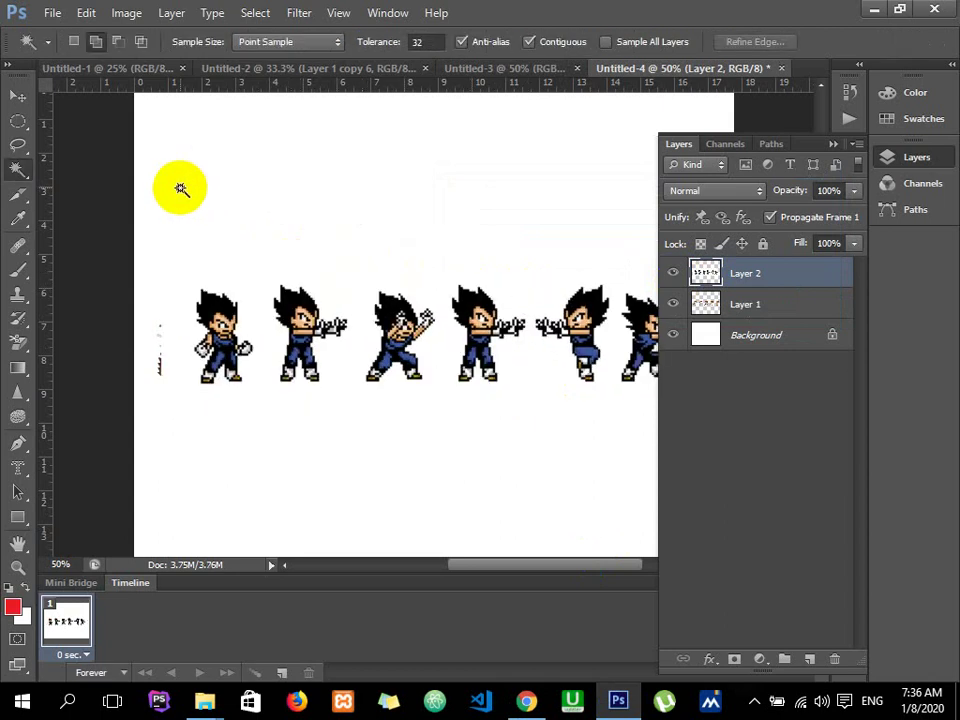
left_click(676, 282)
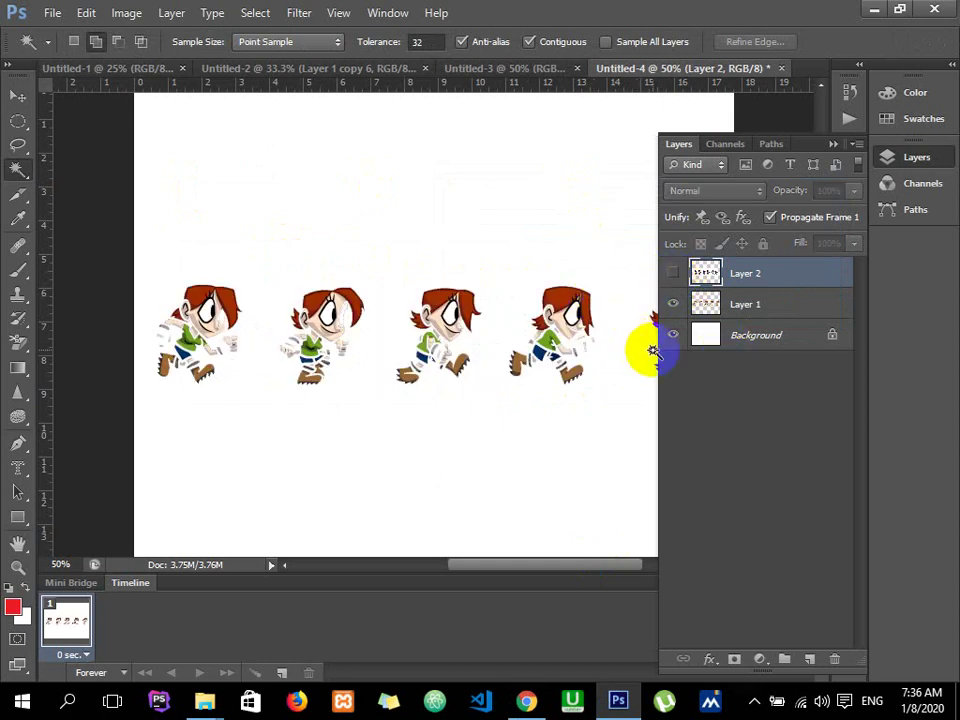
left_click(14, 97)
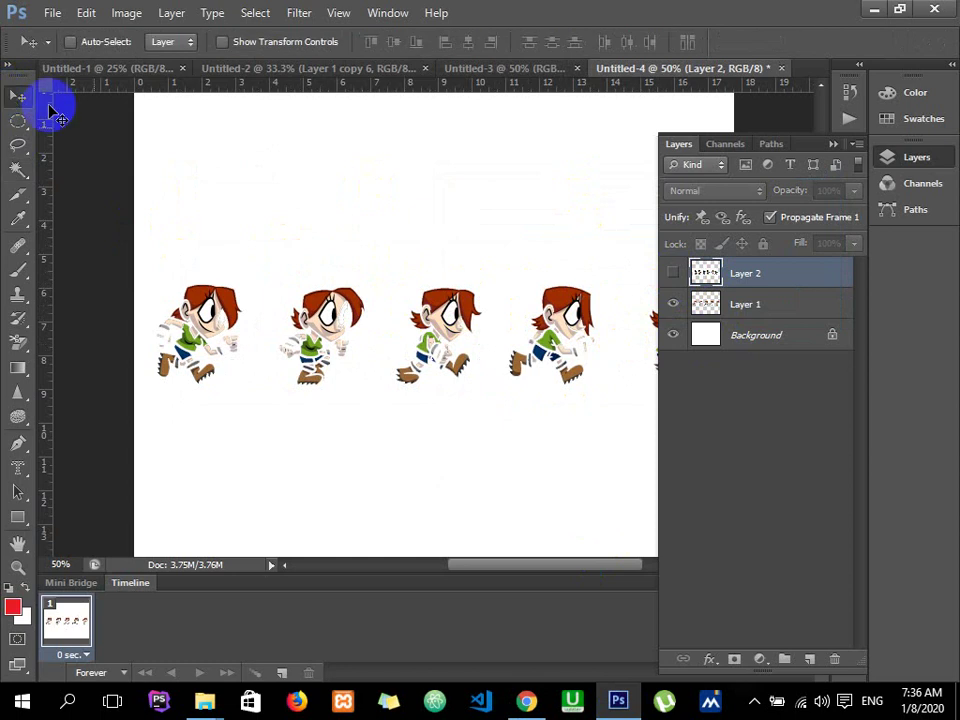
left_click(248, 215)
key("ctrl+plus")
key("ctrl+plus")
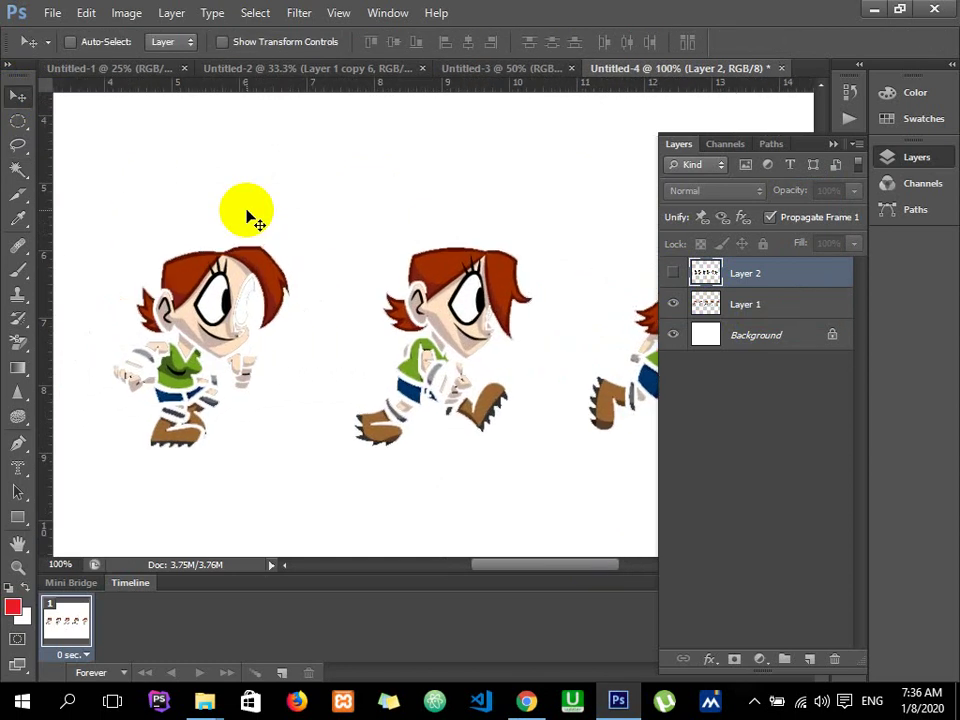
key("ctrl+plus")
key("ctrl+minus")
key("ctrl+minus")
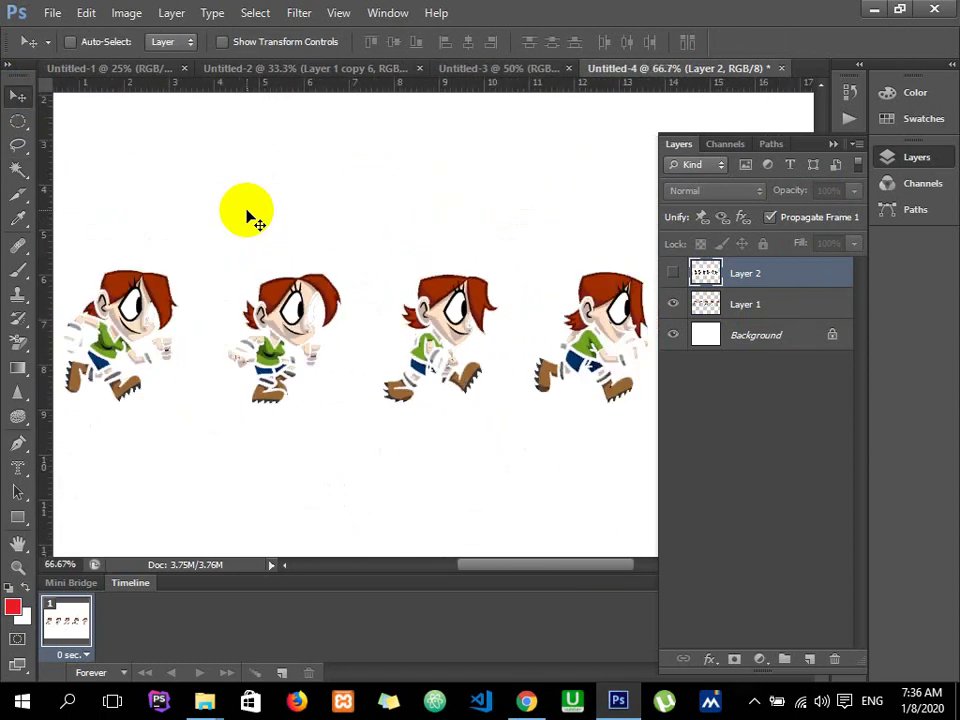
key("ctrl+minus")
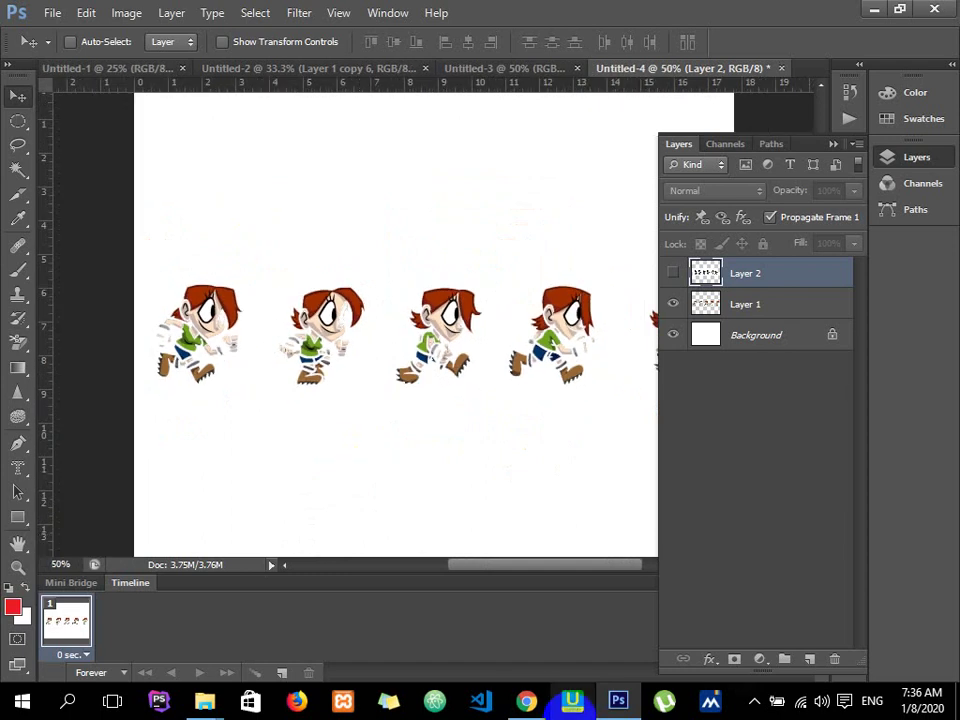
left_click(526, 700)
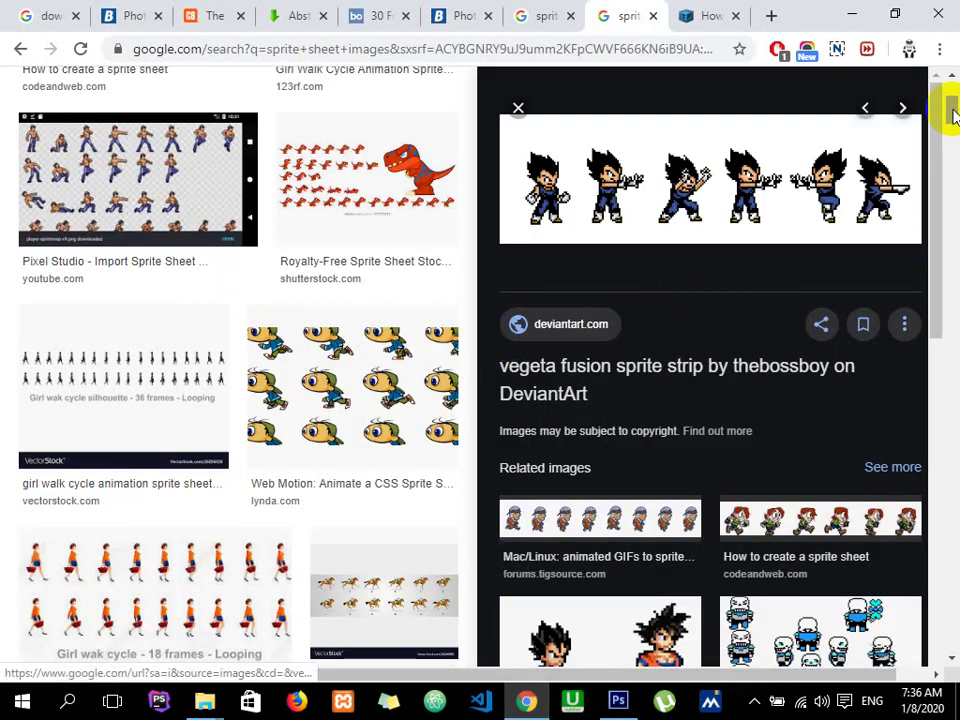
Step: Copy the eight-pose 'Rendering Frame 2037*513' walker strip image from Google Images
left_click_drag(943, 107, 954, 426)
scroll(954, 426, "up", 10)
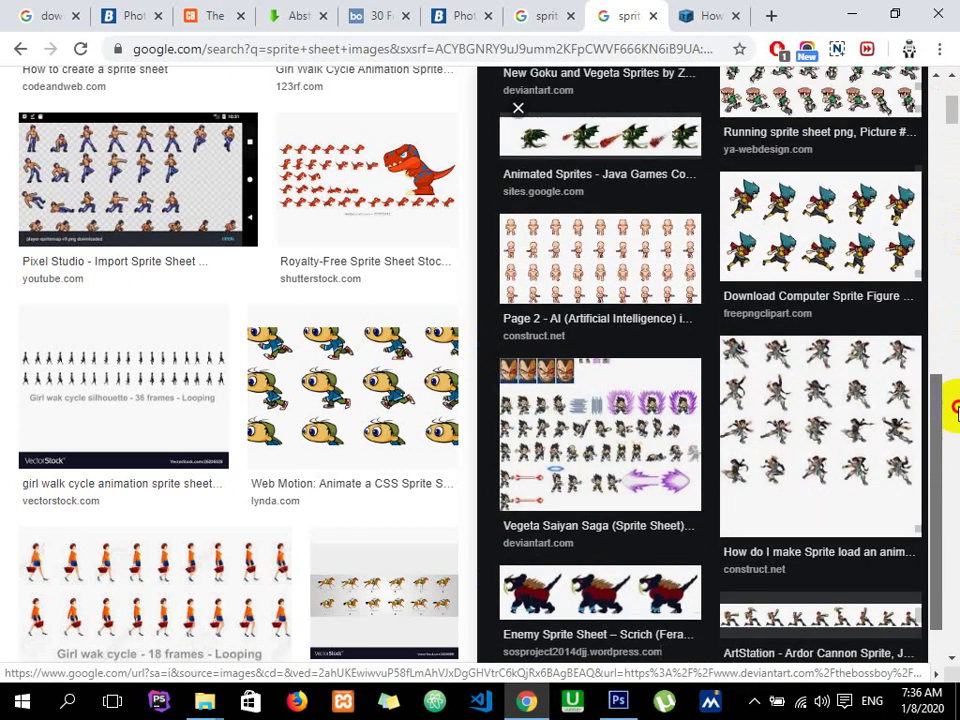
left_click(866, 86)
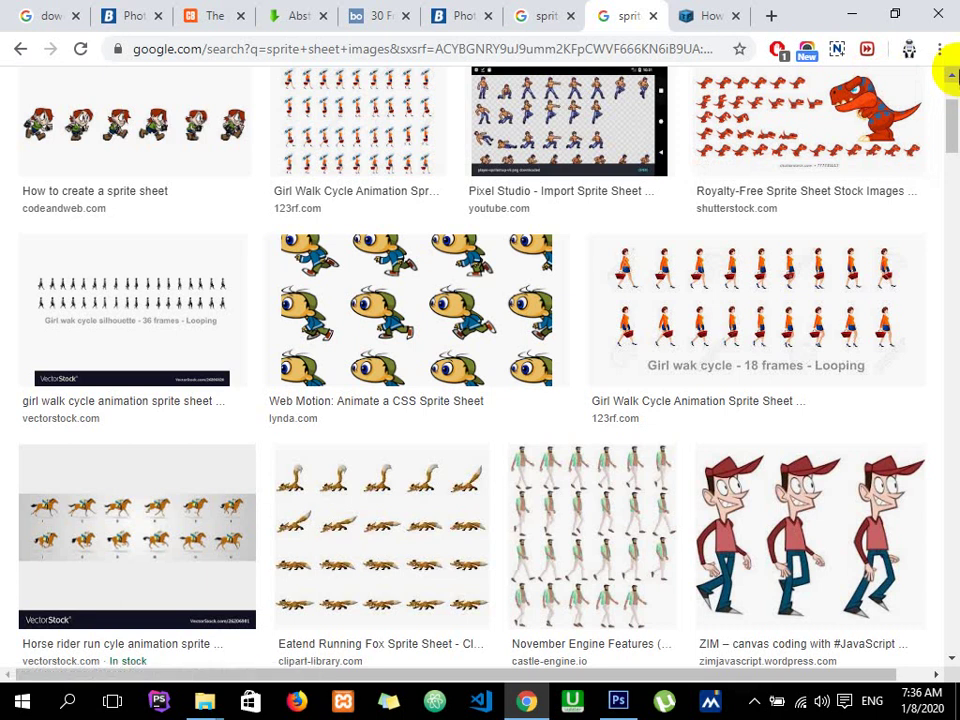
left_click(810, 562)
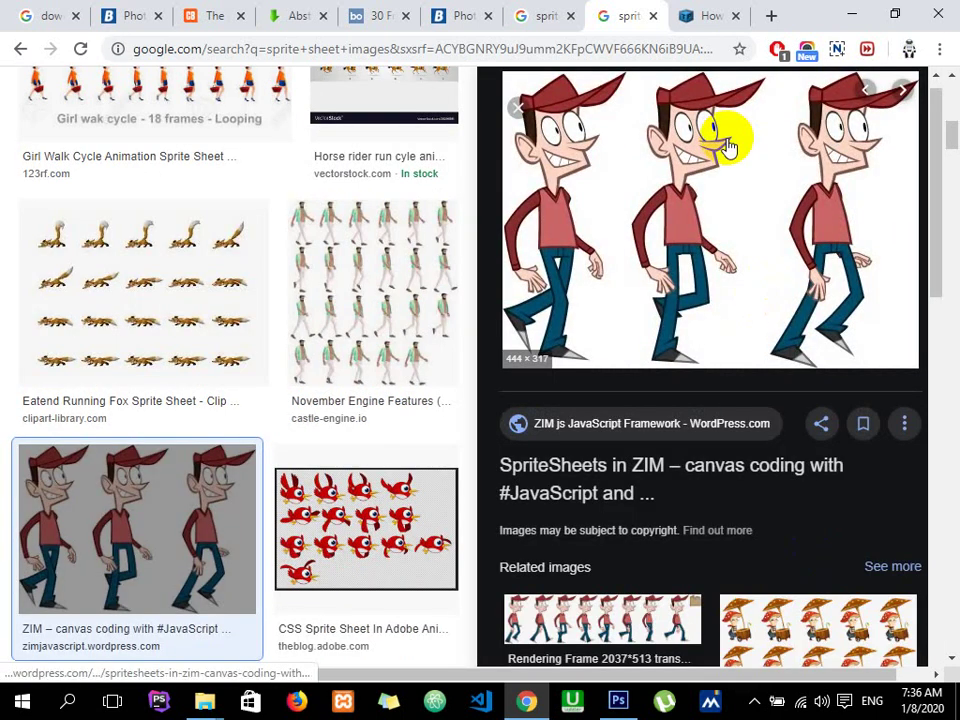
left_click(584, 630)
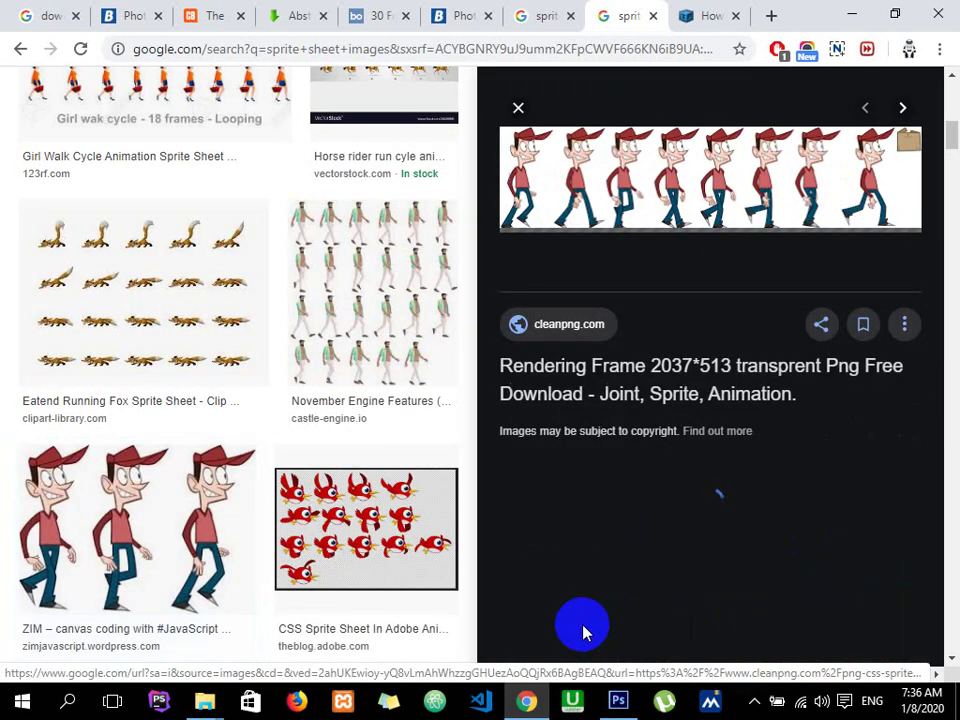
right_click(626, 161)
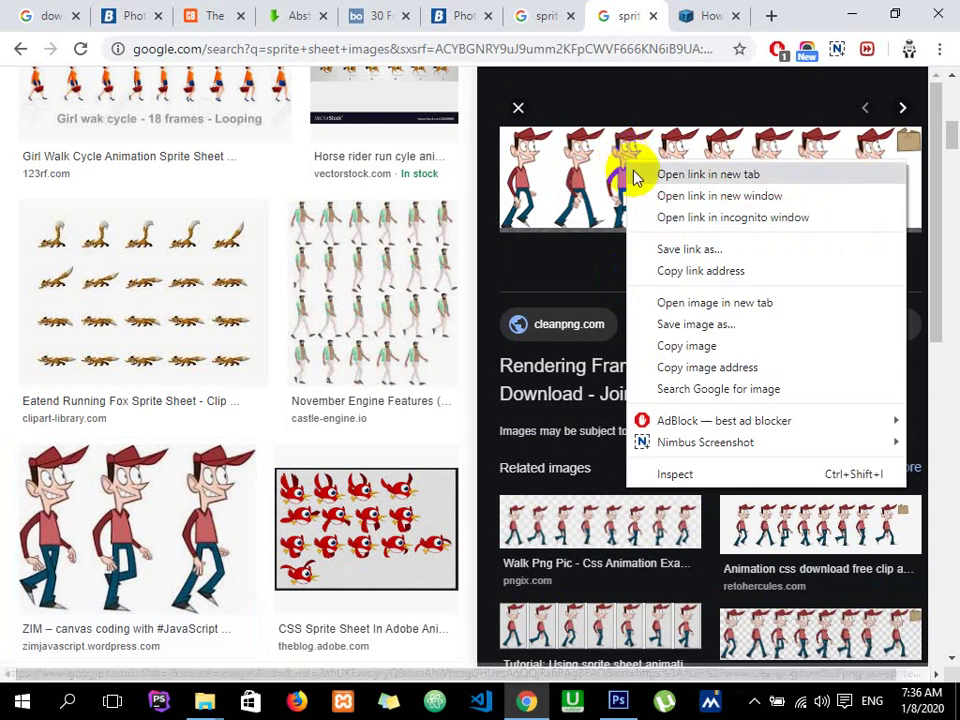
left_click(705, 345)
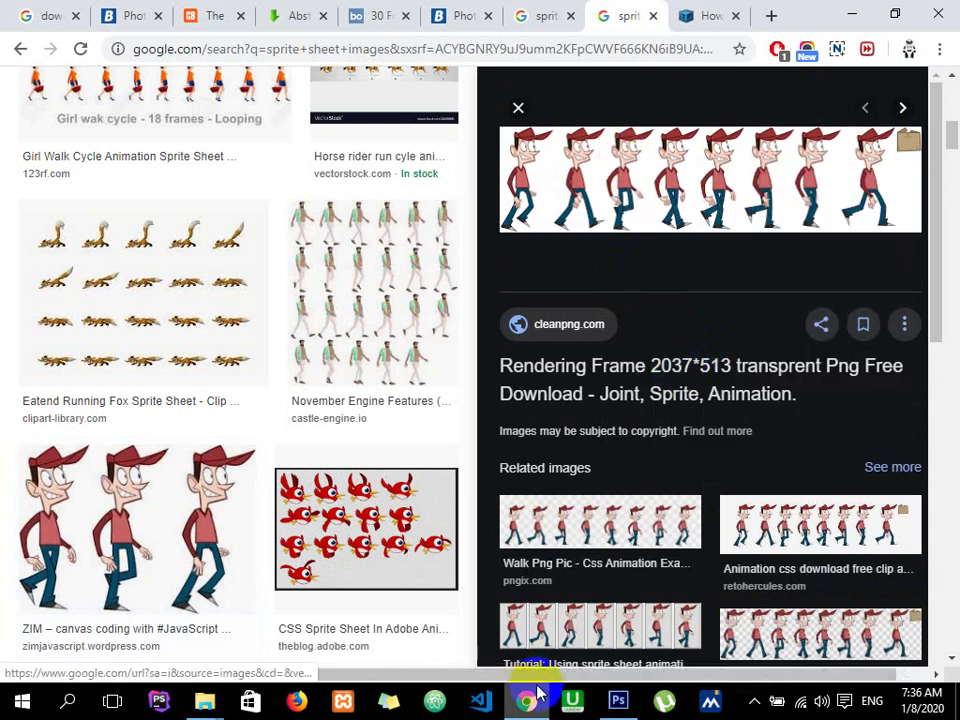
left_click(618, 700)
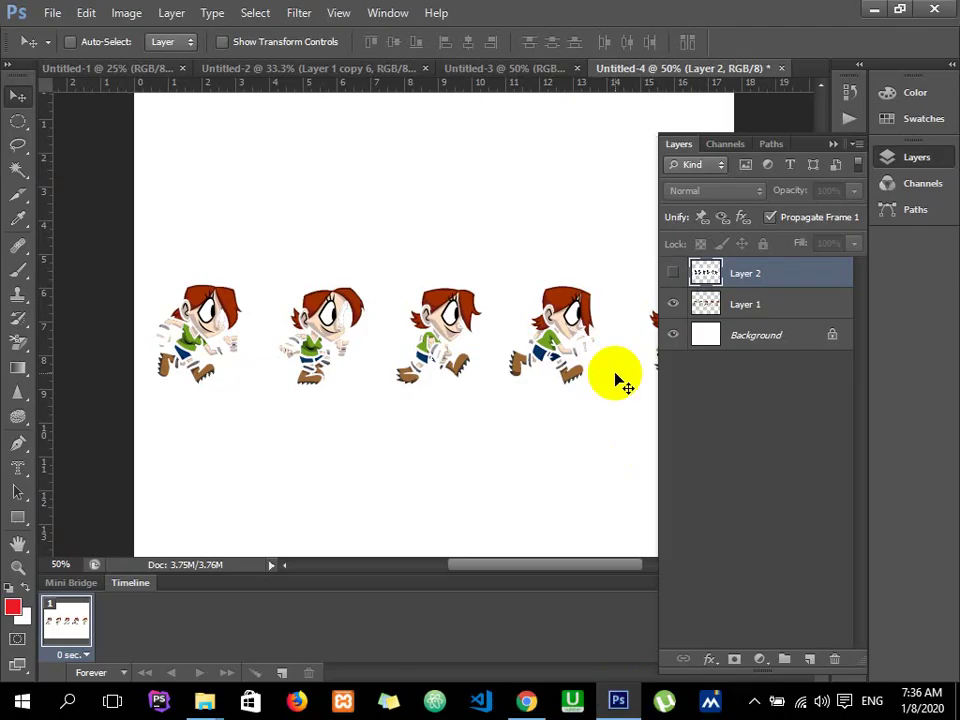
Step: Paste the walker strip onto new Layer 3 and hide Layer 1
key("ctrl+shift+n")
key("Return")
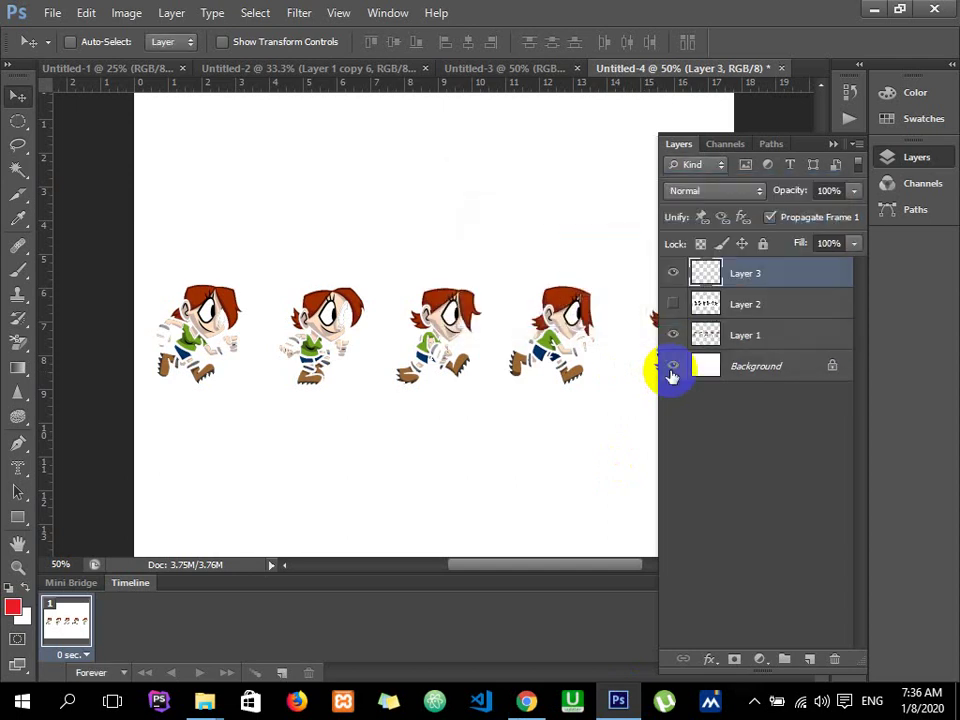
key("ctrl+v")
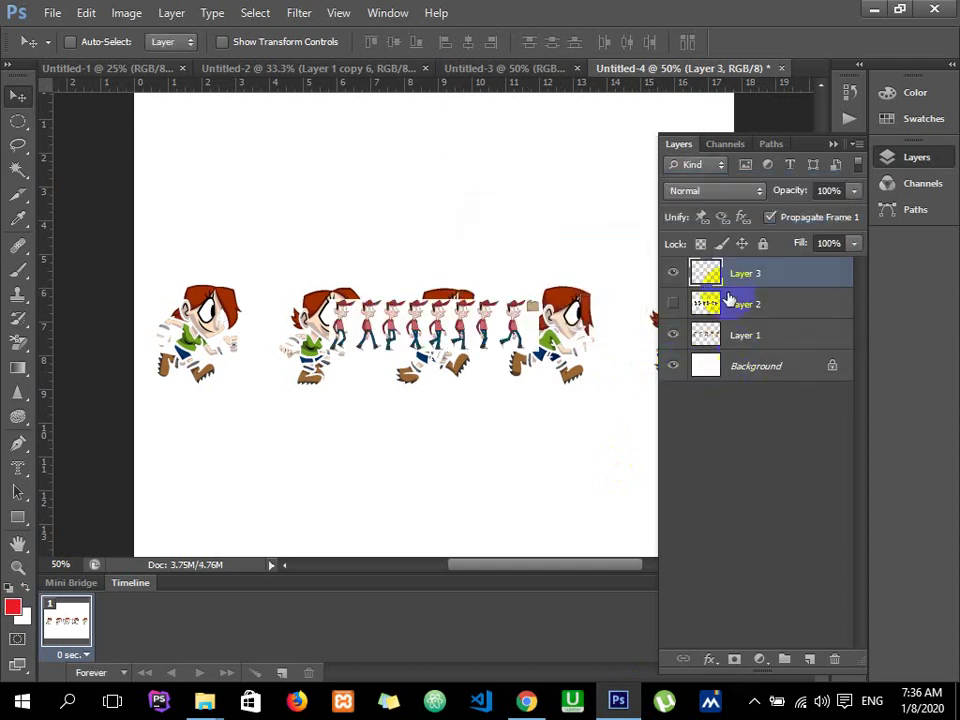
left_click(673, 335)
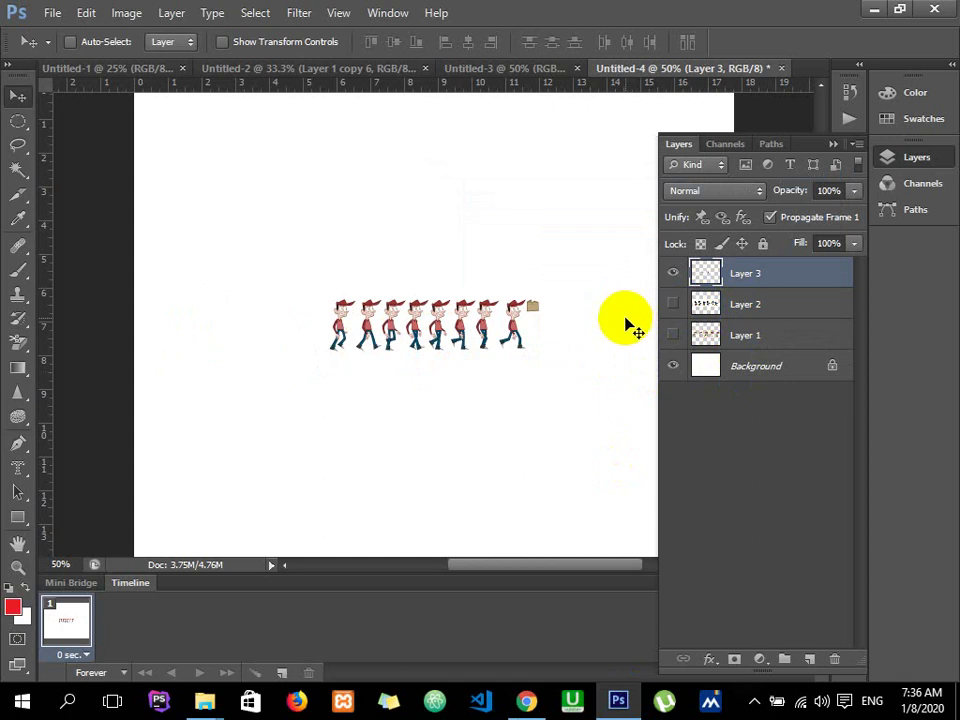
key("ctrl+plus")
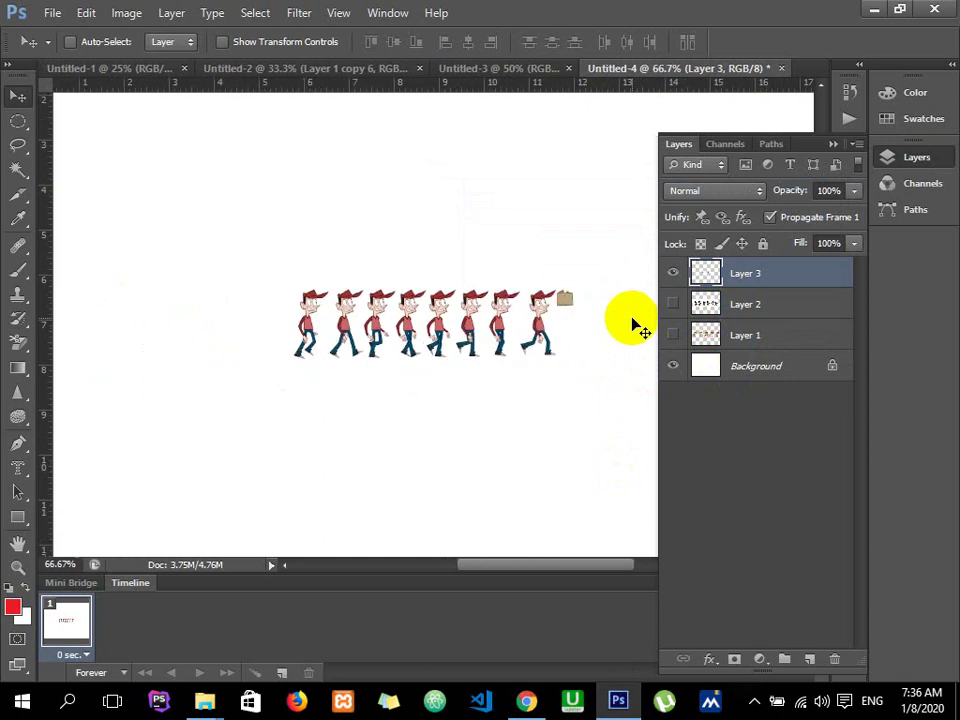
key("ctrl+plus")
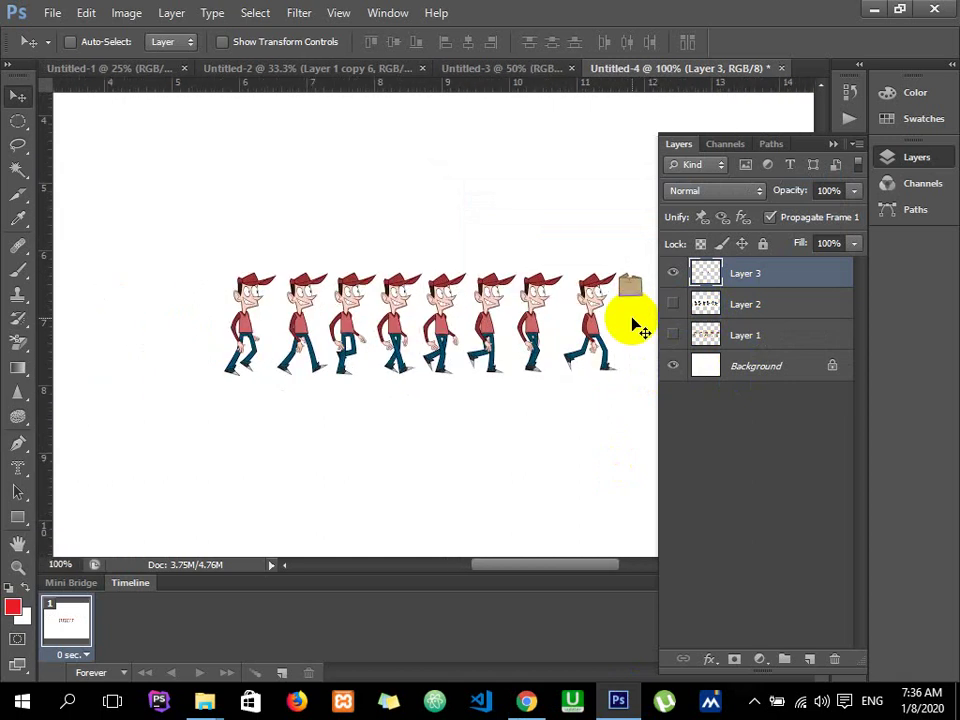
Step: Enlarge the pasted walker strip across the canvas with Free Transform
key("ctrl+t")
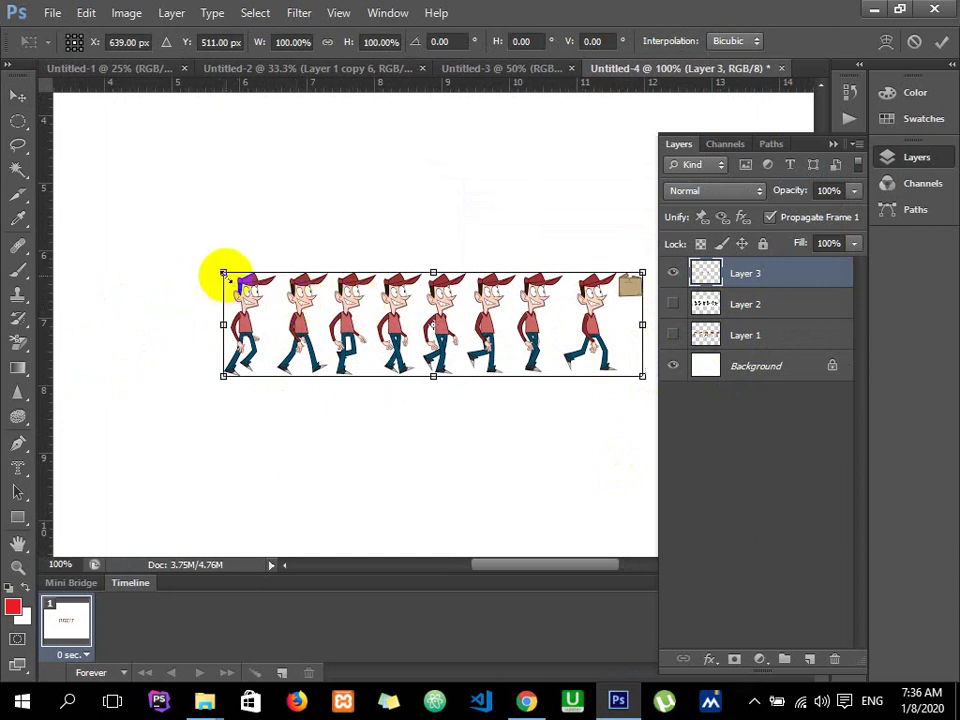
mouse_move(222, 271)
left_mouse_down()
mouse_move(390, 262)
mouse_move(630, 336)
left_mouse_up()
left_click_drag(336, 574, 461, 574)
key("Return")
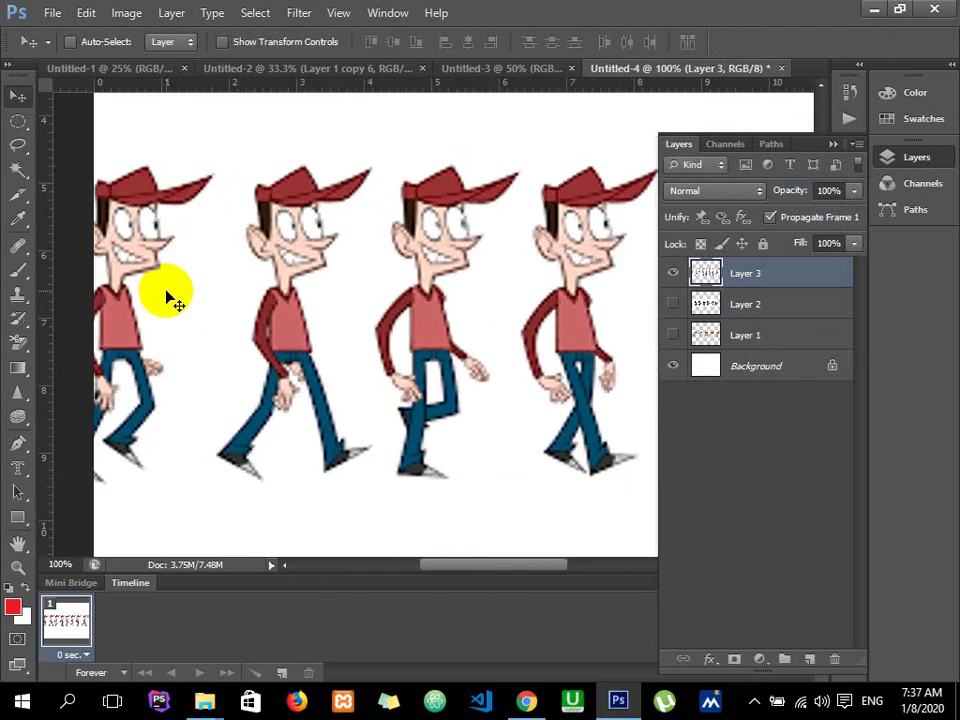
key("ctrl+minus")
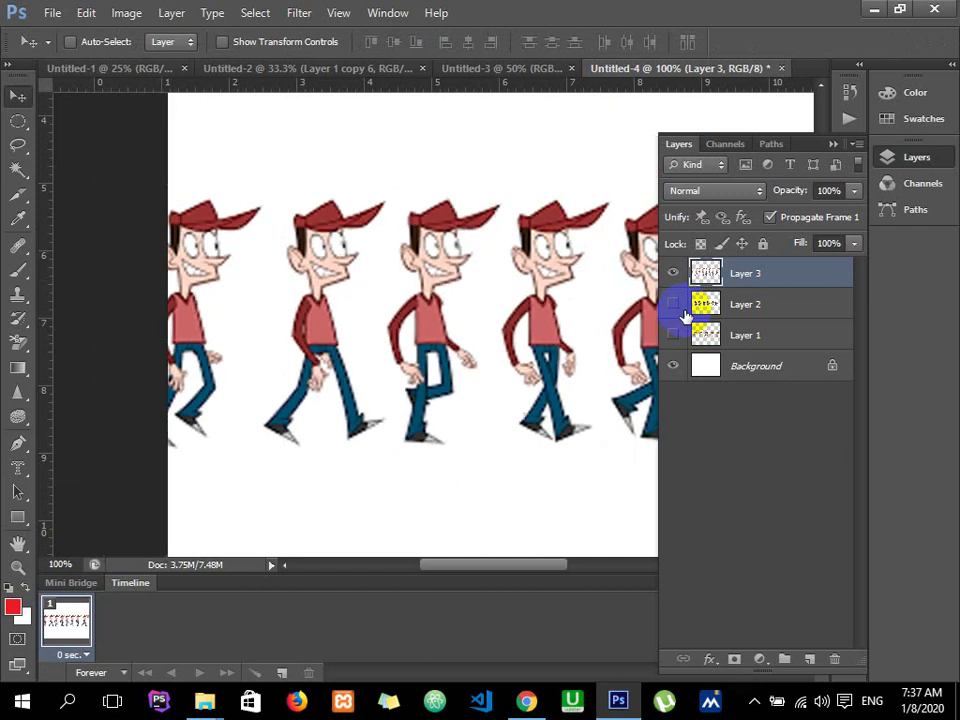
key("ctrl+minus")
key("ctrl+minus")
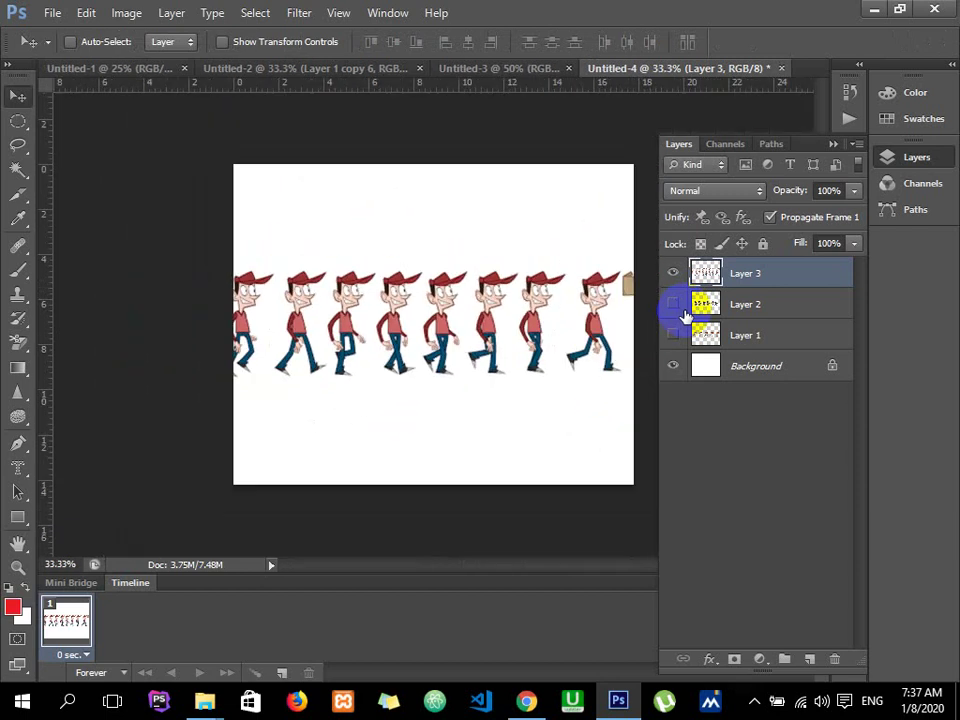
Step: Scale the strip back down to 87%, apply it, and magic-wand select its area
key("ctrl+t")
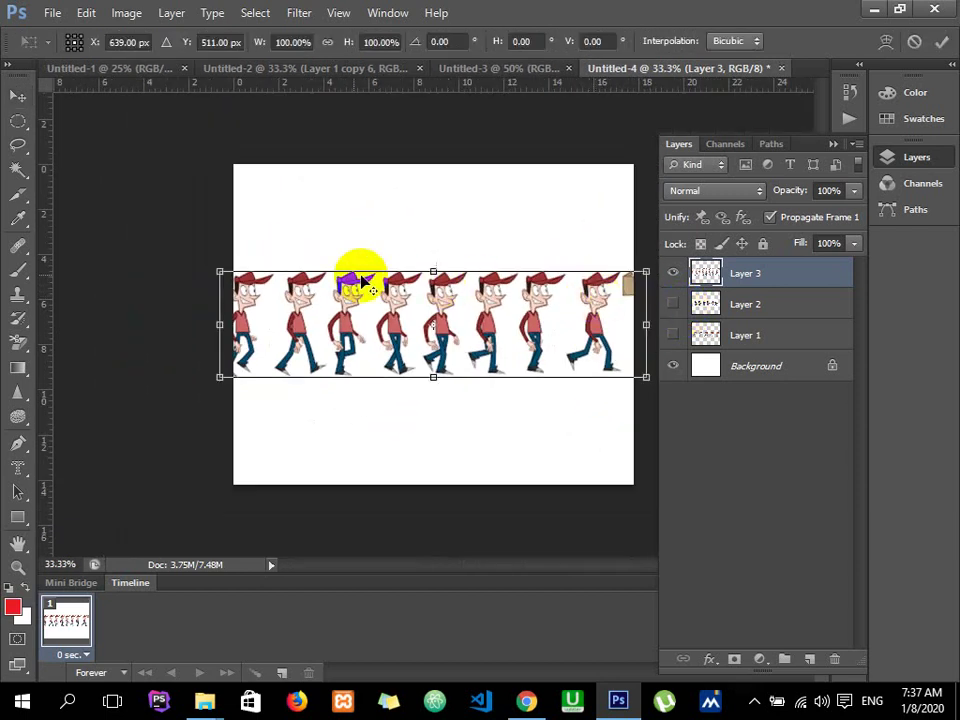
left_click_drag(220, 270, 247, 277)
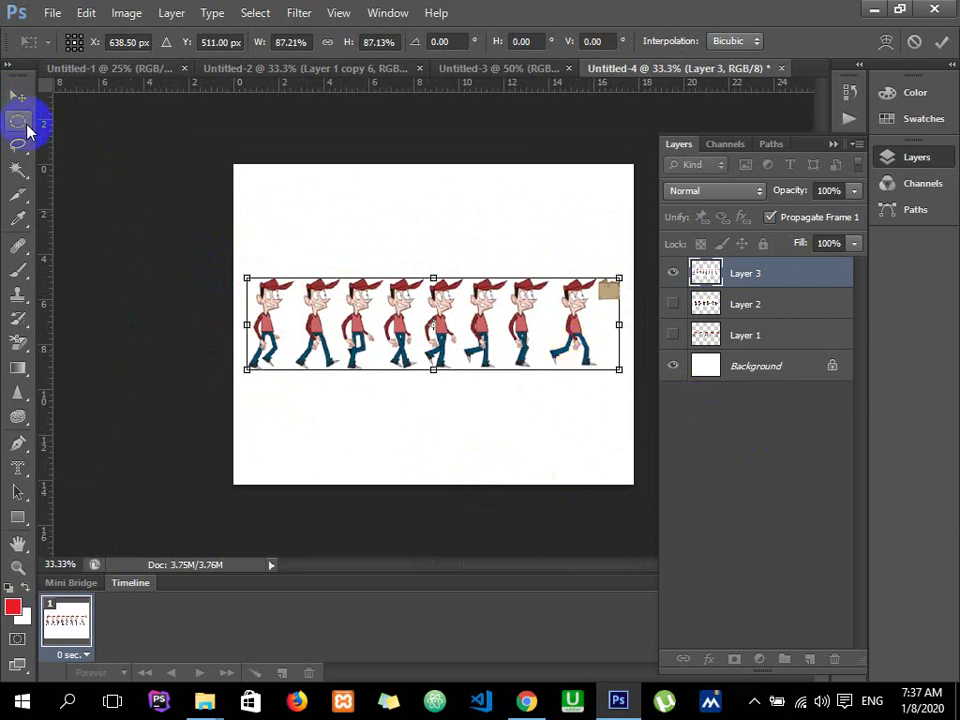
left_click(18, 168)
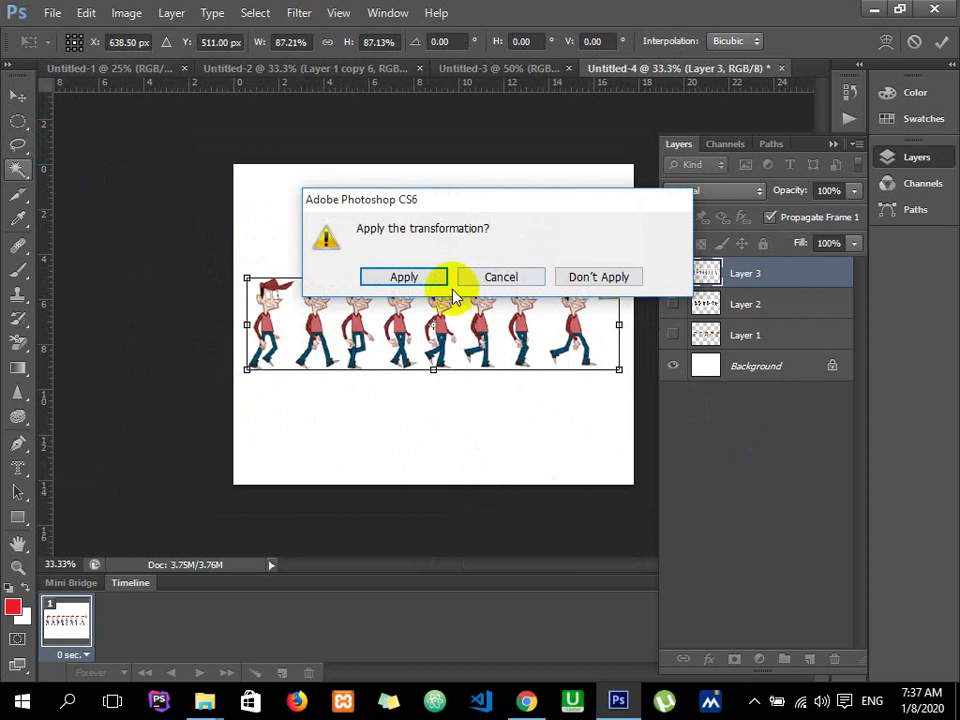
left_click(430, 277)
right_click(770, 277)
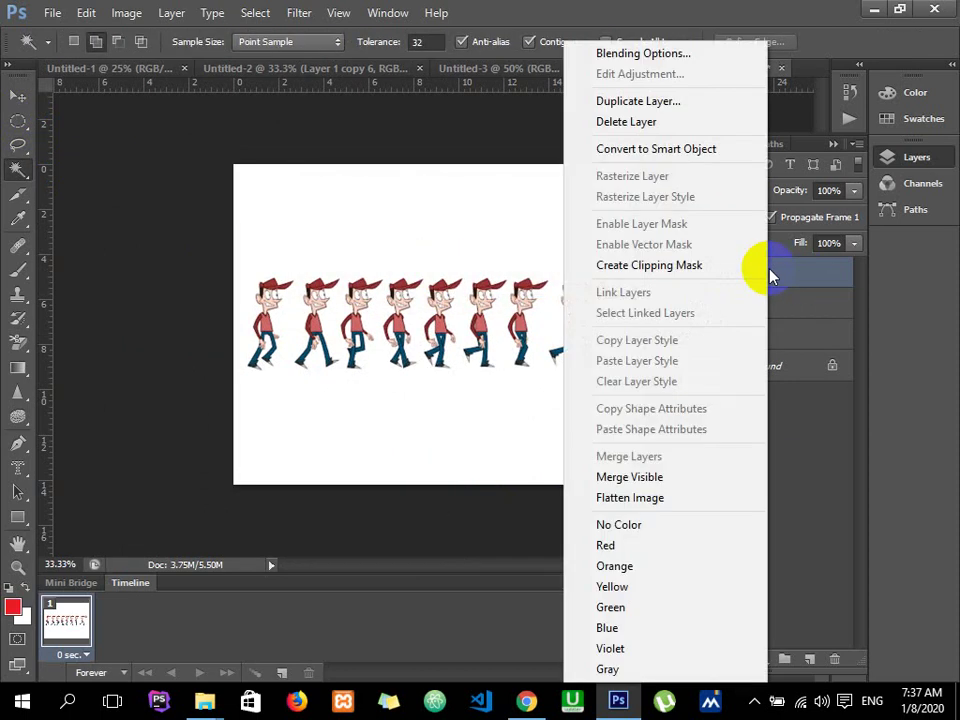
left_click(27, 172)
left_click(297, 311)
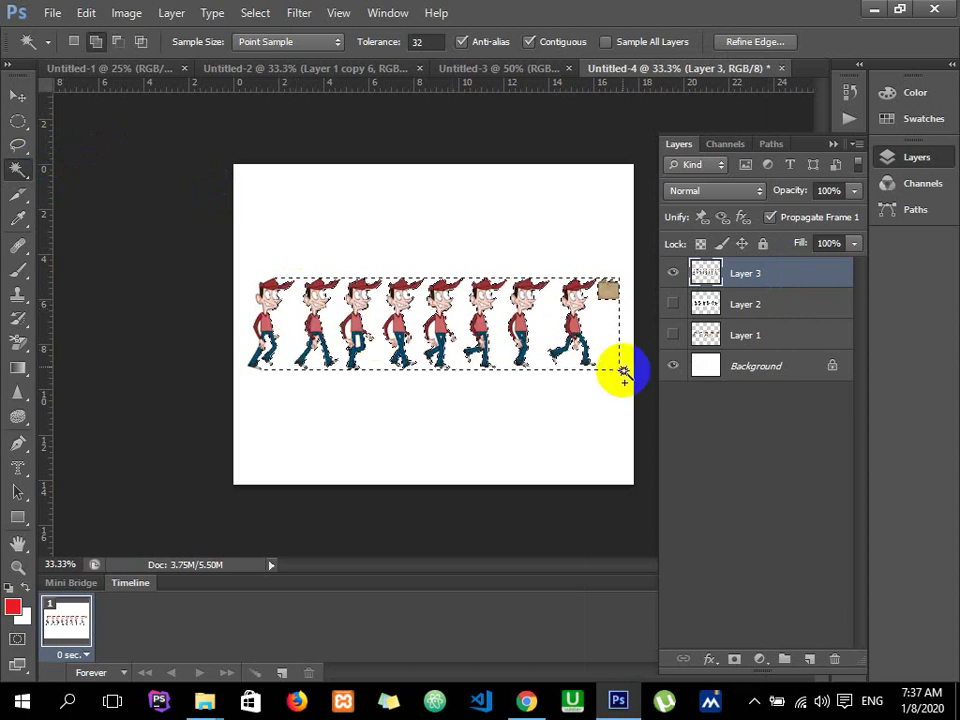
Step: Try selecting the tan box at the strip's right end with the magic wand
left_click(610, 291)
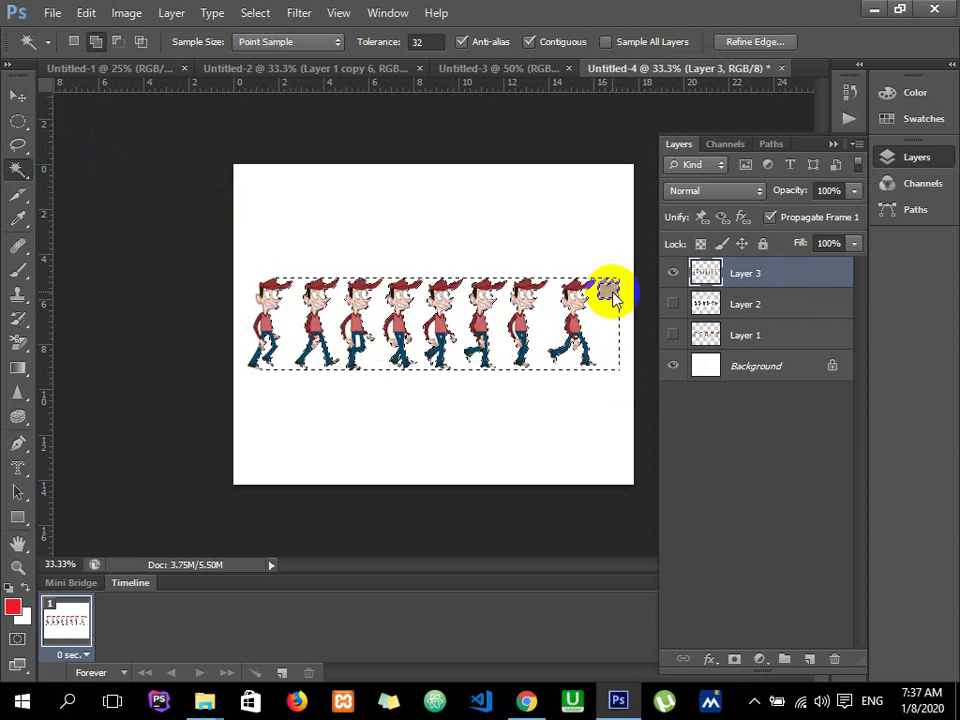
key("ctrl+d")
key("ctrl+plus")
key("ctrl+z")
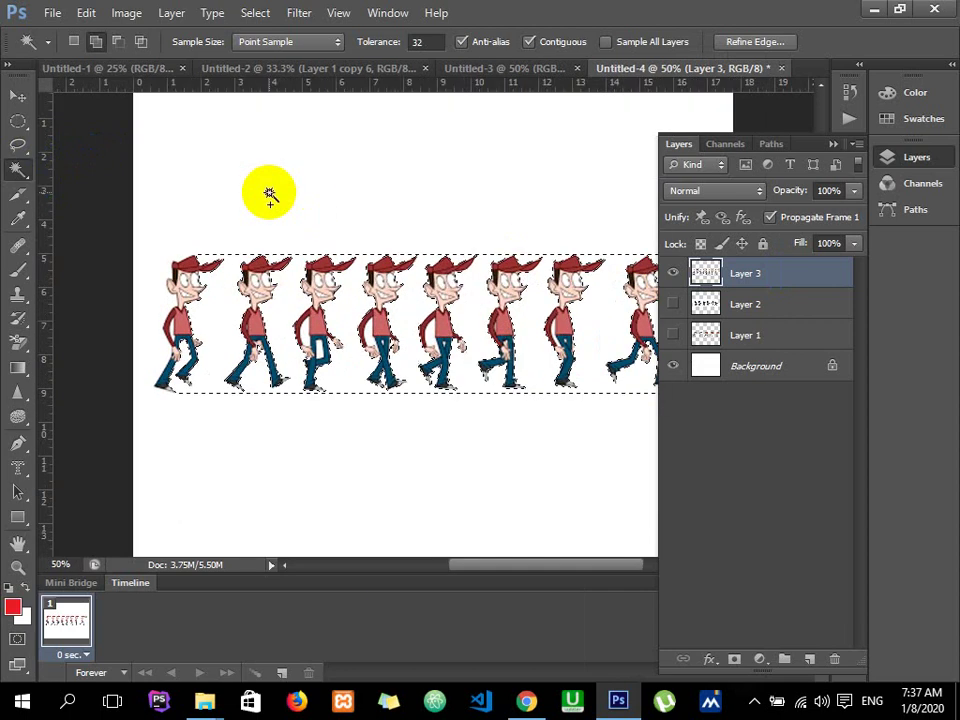
left_click_drag(501, 568, 551, 564)
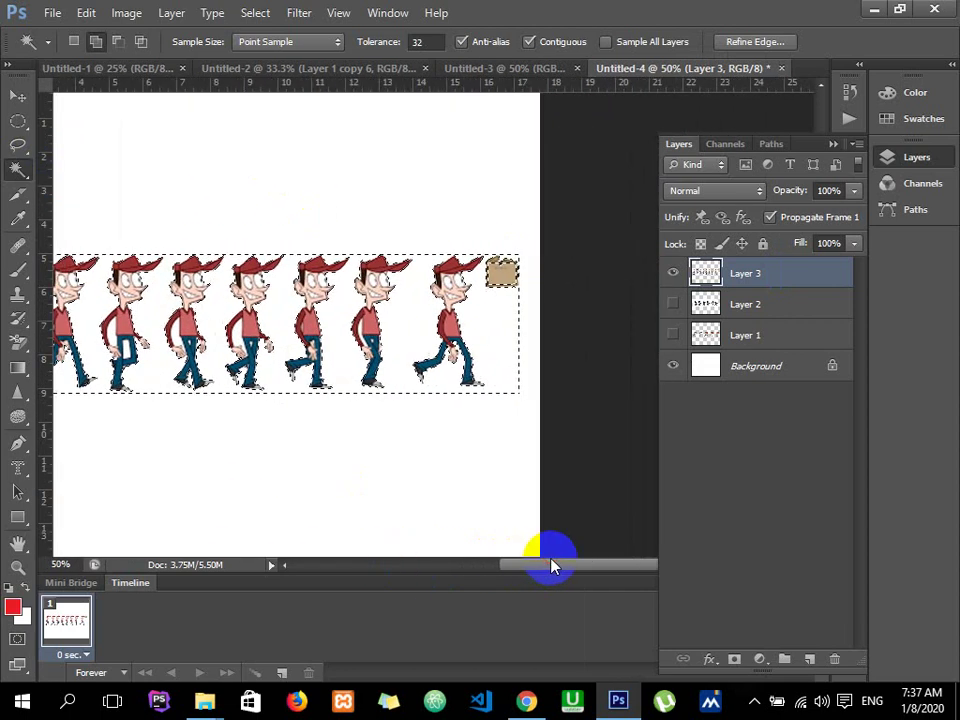
Step: Lasso around the tan box beside the last walker pose to remove it
left_click(19, 147)
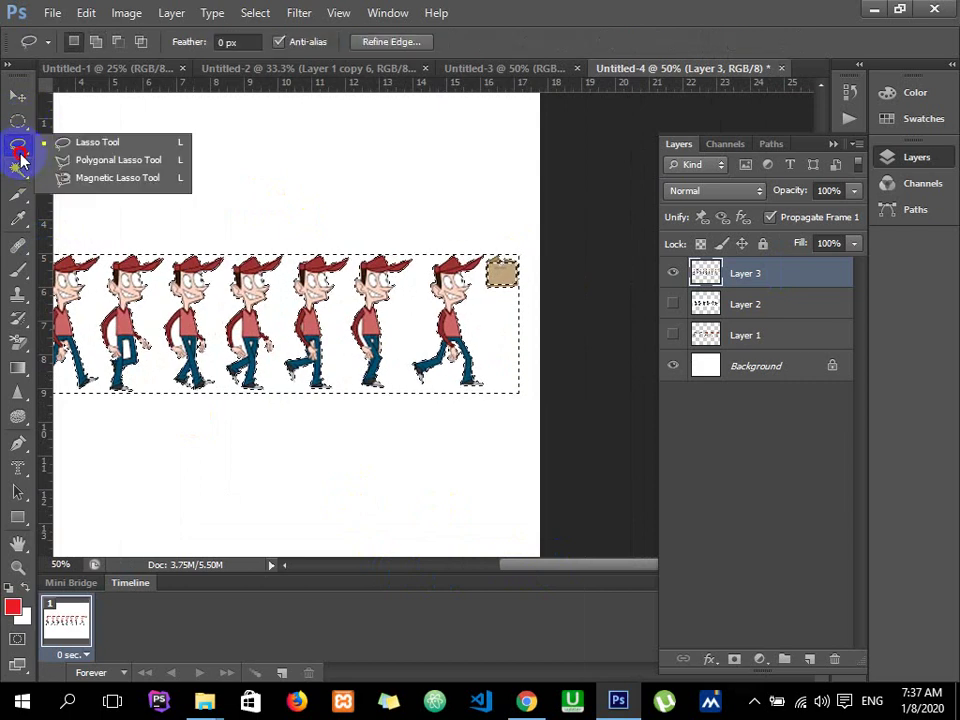
left_click(533, 240)
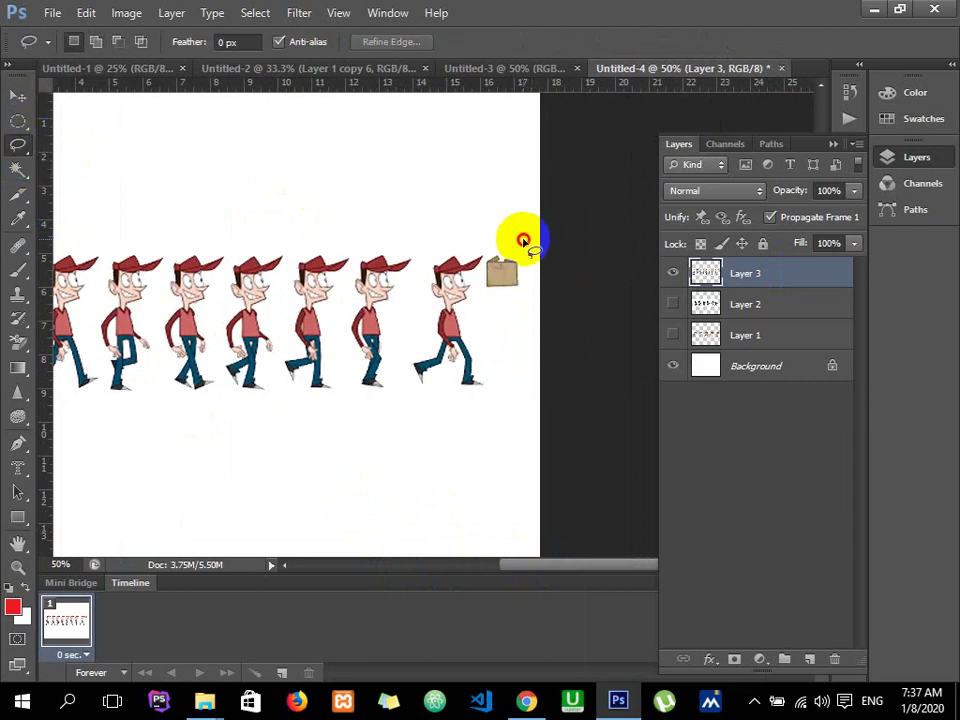
left_click_drag(523, 240, 502, 253)
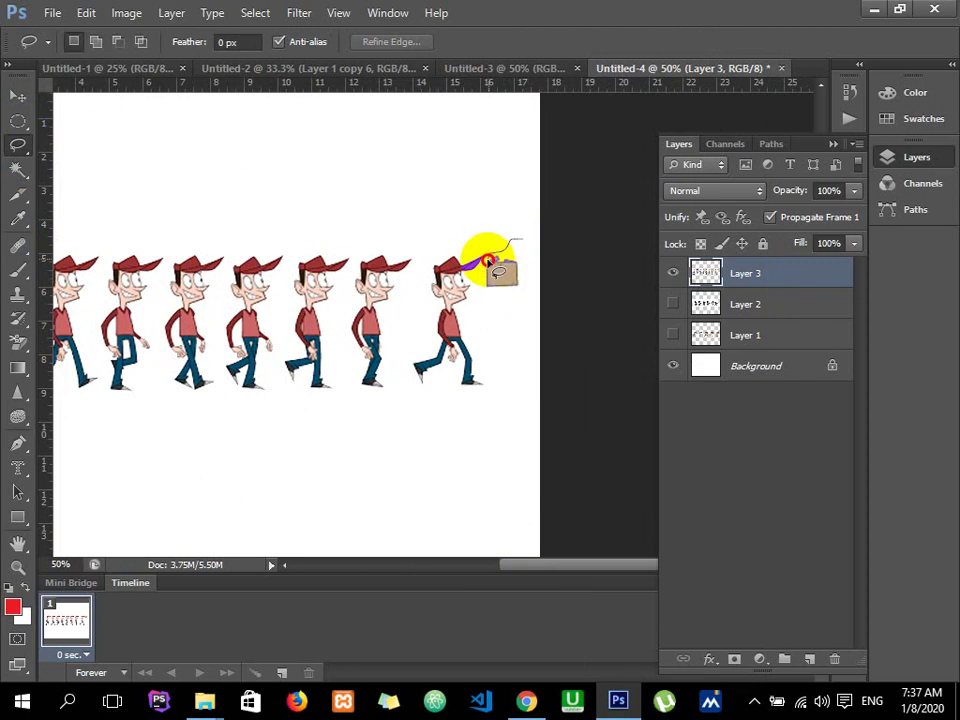
left_click_drag(484, 280, 519, 241)
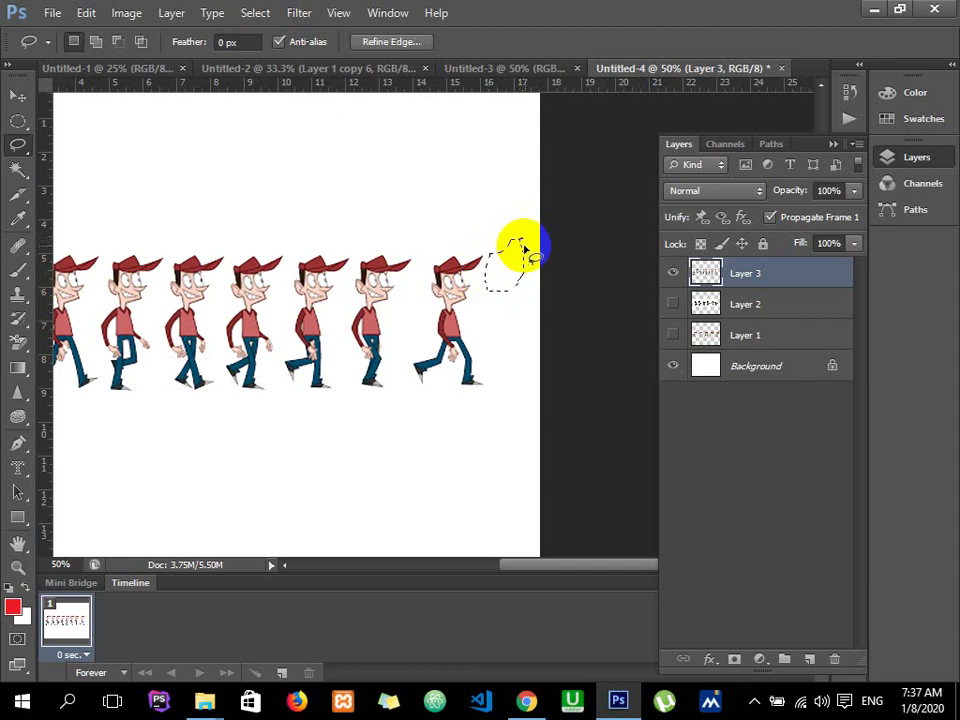
mouse_move(518, 268)
left_mouse_down()
mouse_move(509, 286)
mouse_move(511, 275)
left_mouse_up()
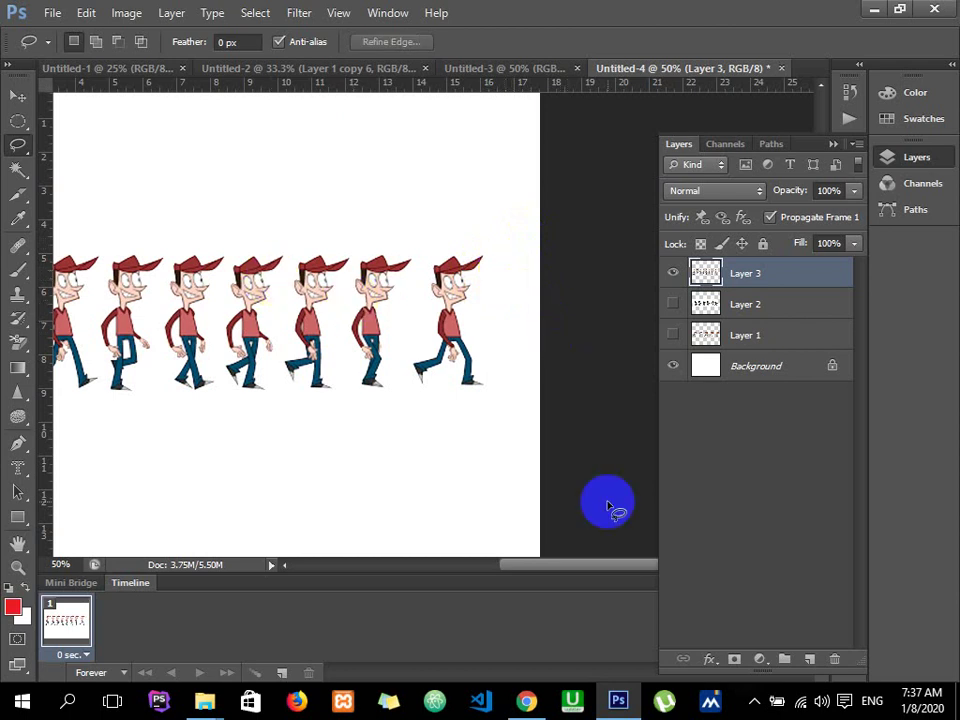
left_click_drag(605, 575, 514, 572)
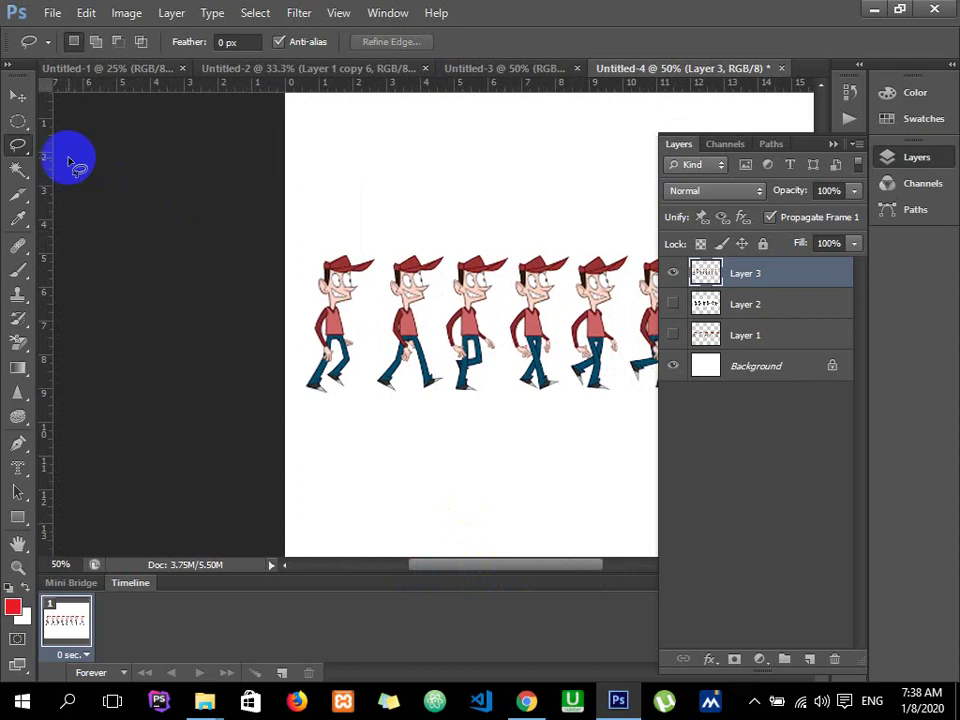
Step: Draw a rectangular marquee around the first walker pose
left_click(18, 121)
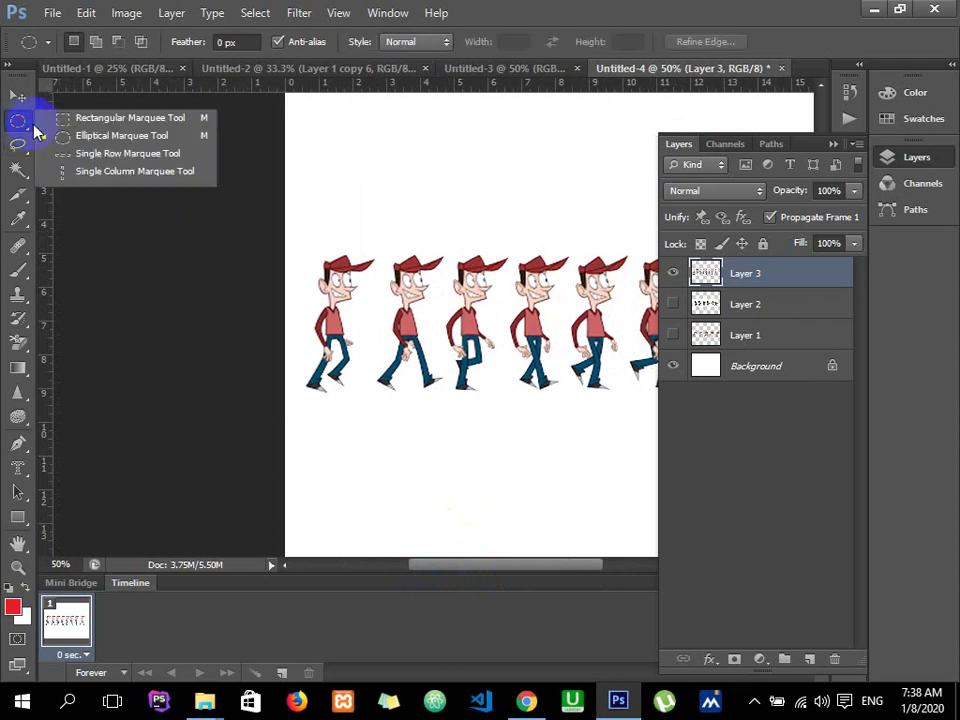
left_click(110, 116)
left_click_drag(292, 250, 369, 394)
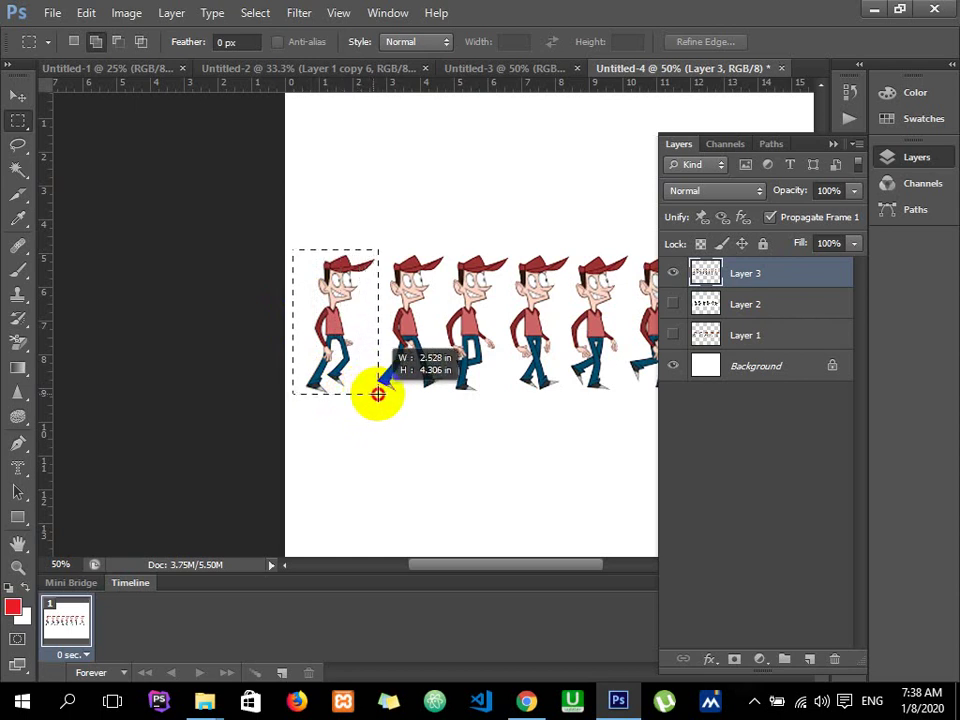
left_click_drag(369, 394, 378, 394)
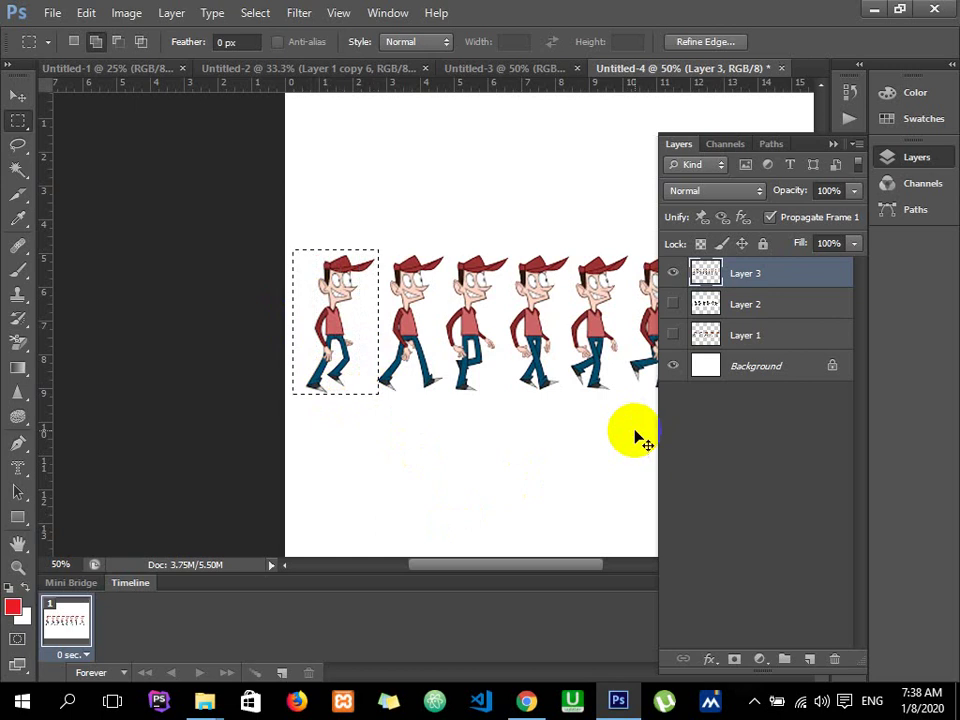
Step: Put the first pose on new Layer 4, toggling Layer 3 to check it
key("ctrl+shift+n")
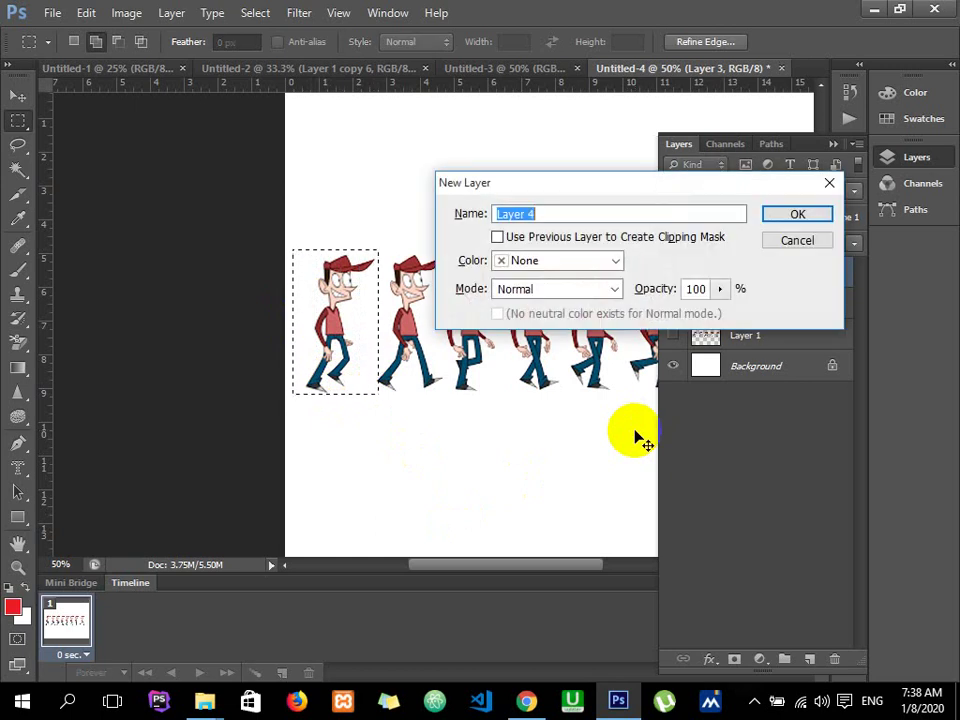
left_click(800, 214)
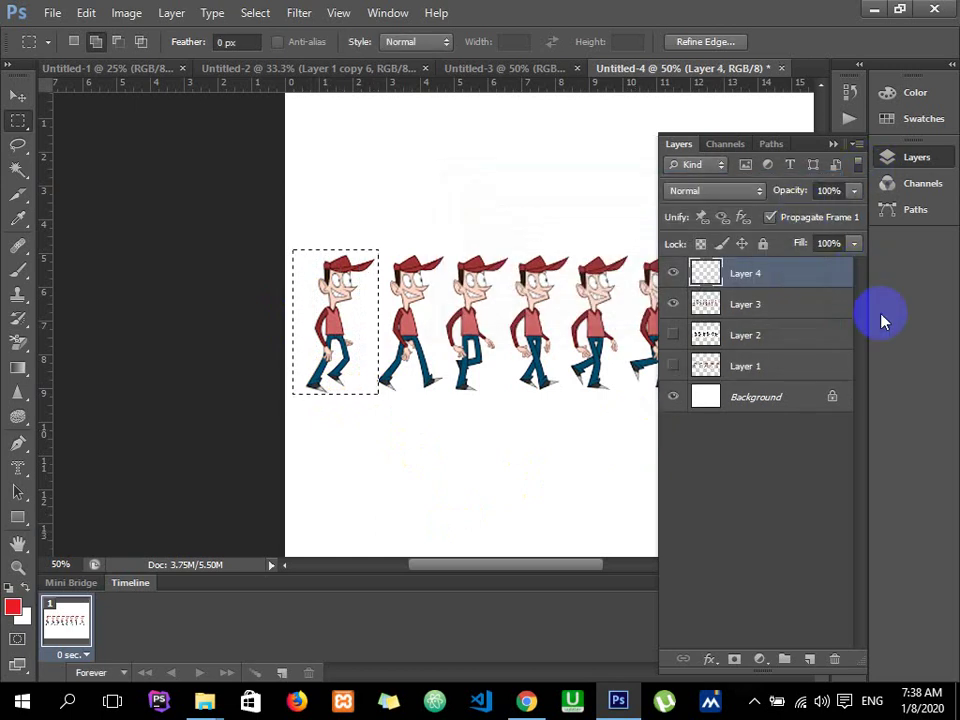
key("ctrl+d")
left_click(733, 274)
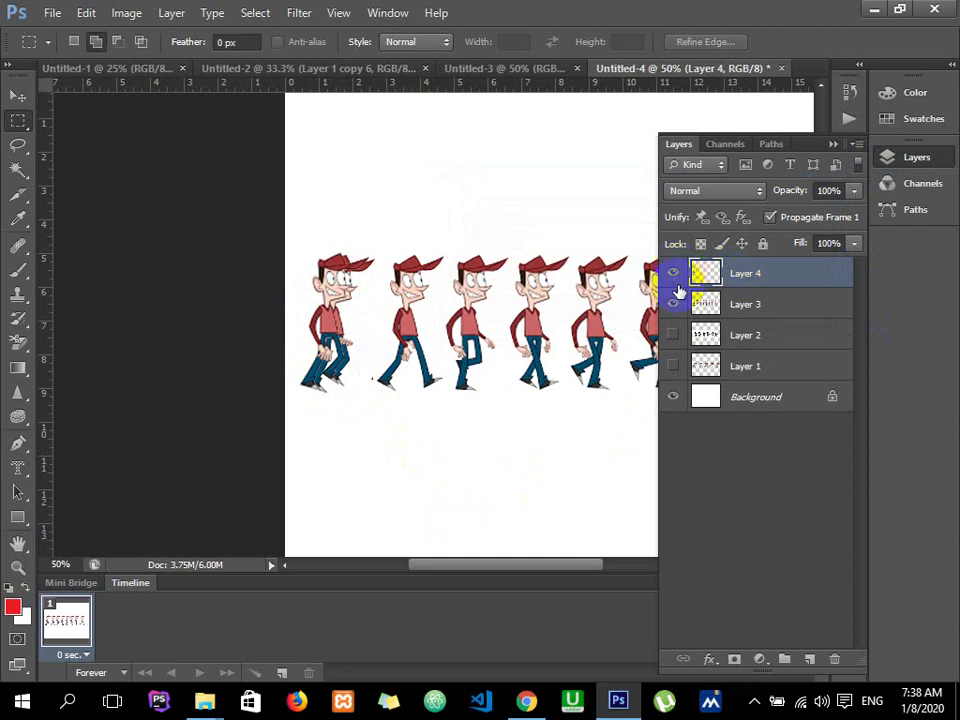
left_click(675, 305)
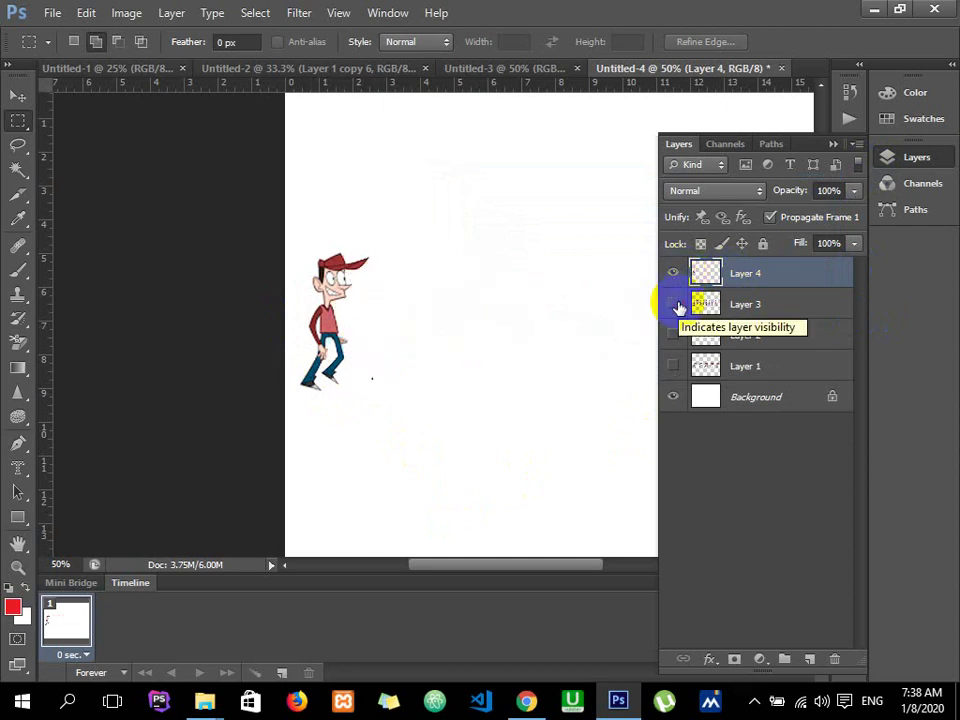
left_click(675, 305)
Step: Marquee the second walker pose and copy it
left_click(381, 259)
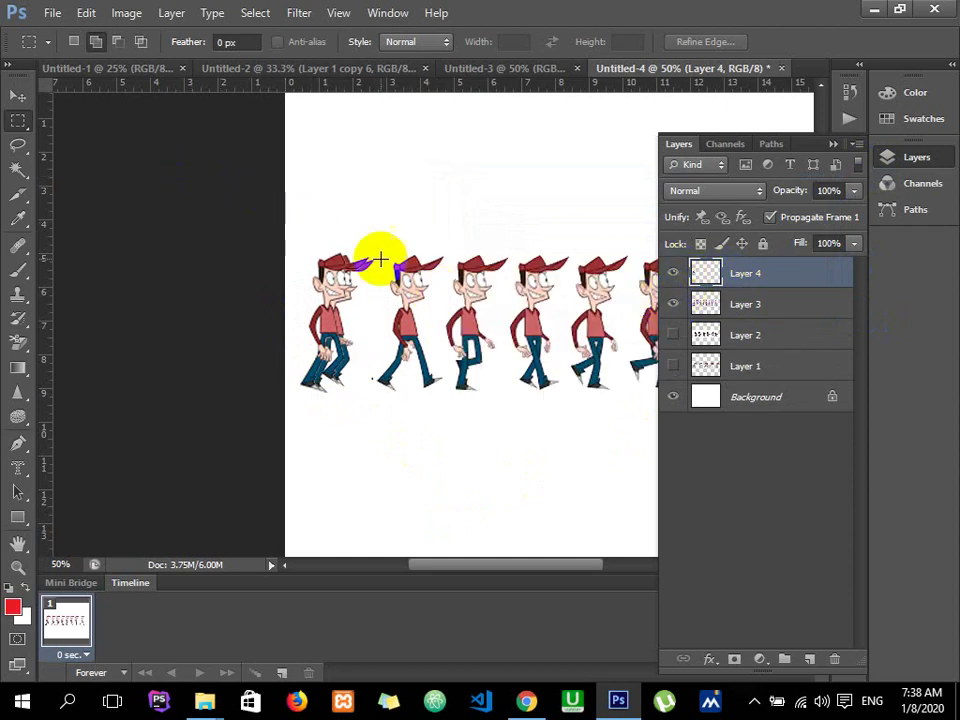
left_click_drag(382, 250, 431, 397)
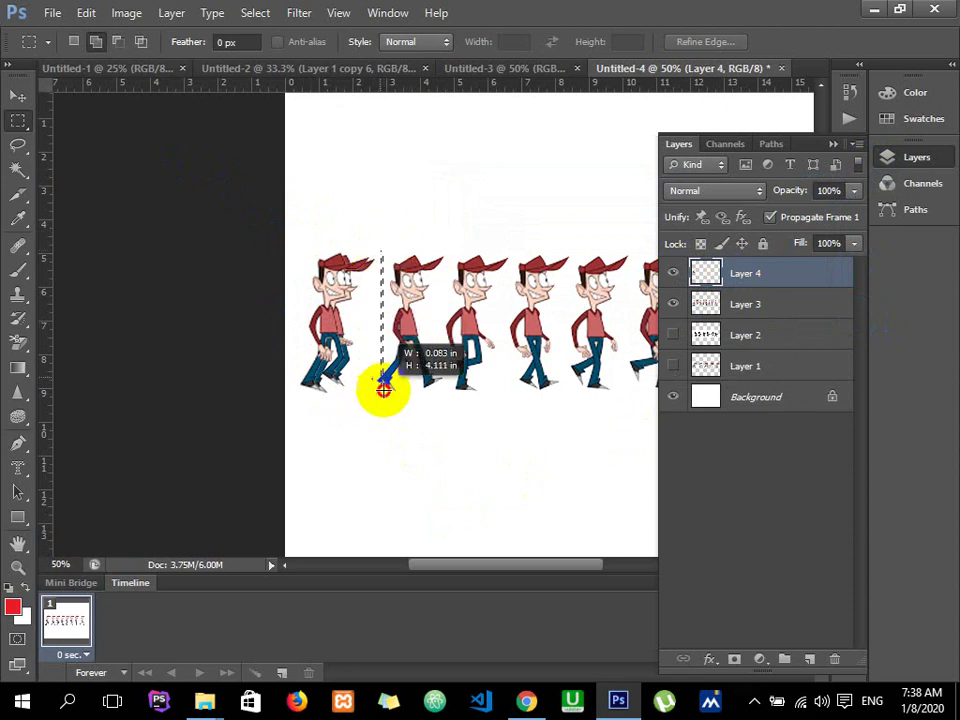
left_click_drag(449, 397, 457, 400)
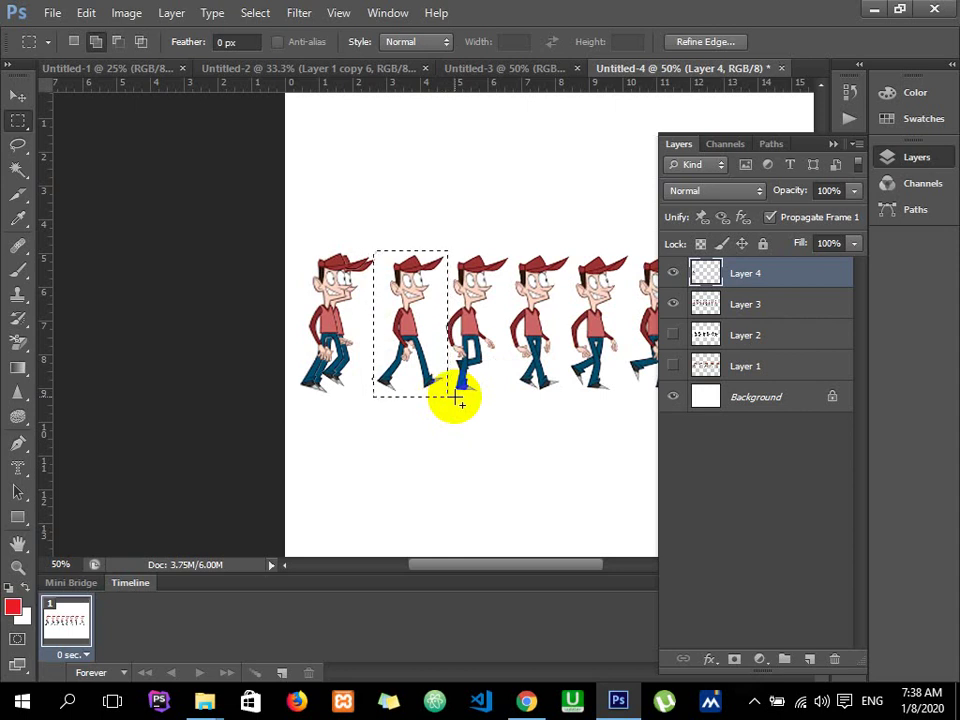
key("ctrl+c")
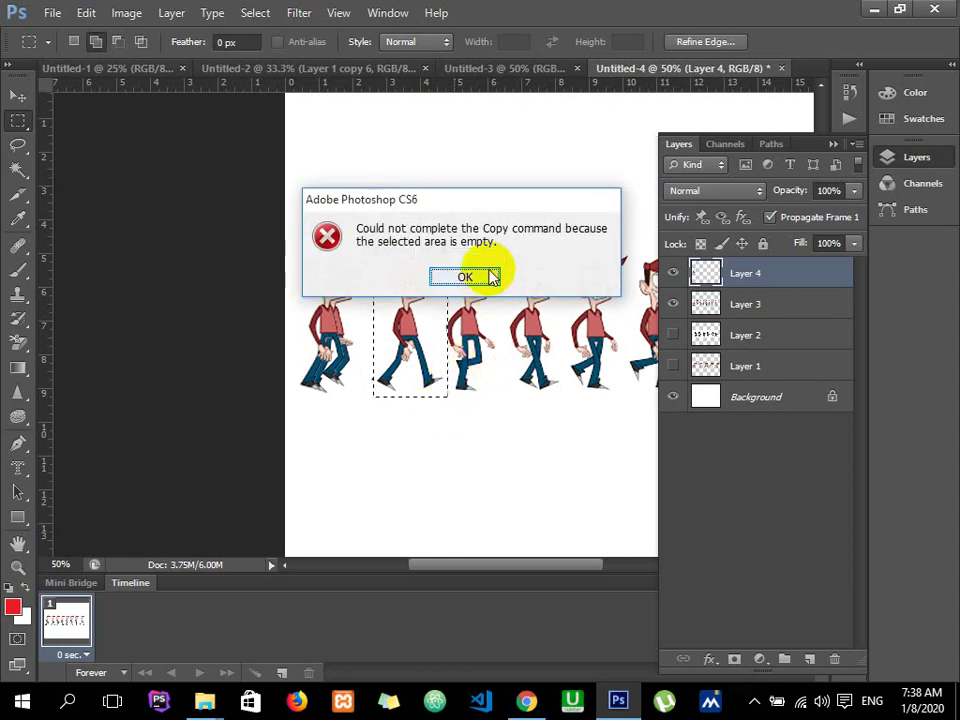
left_click(490, 279)
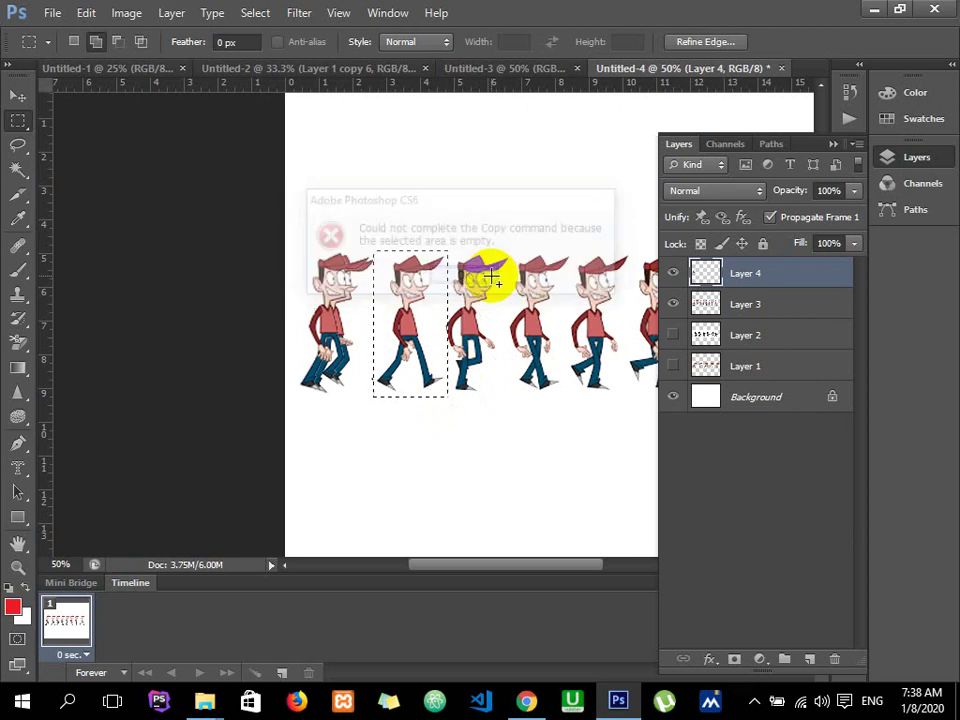
Step: Rename Layer 4, holding the first pose, to '1'
left_click(712, 310)
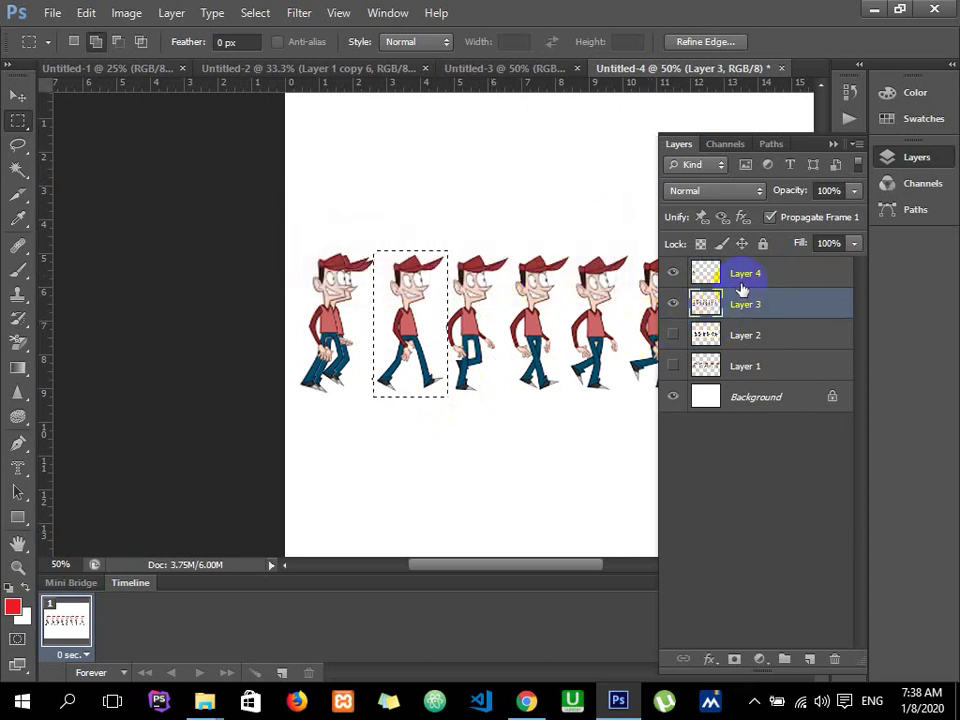
double_click(744, 278)
type("1")
key("Return")
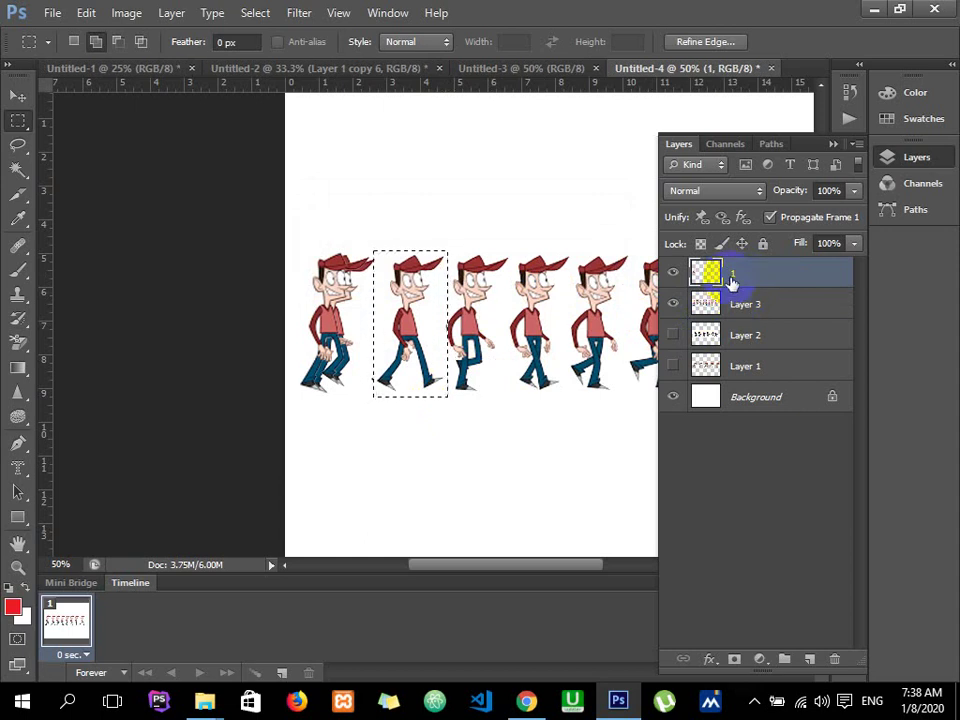
Step: Paste the second pose onto a new Layer 4 and check it by toggling visibility
key("ctrl+shift+n")
key("Return")
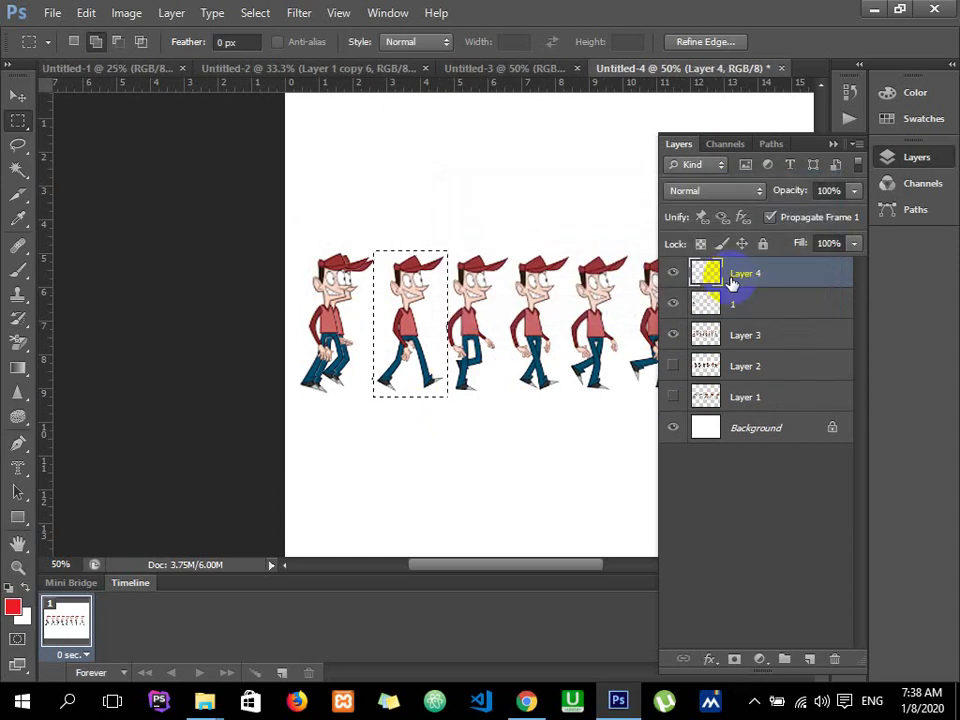
key("ctrl+d")
left_click(673, 273)
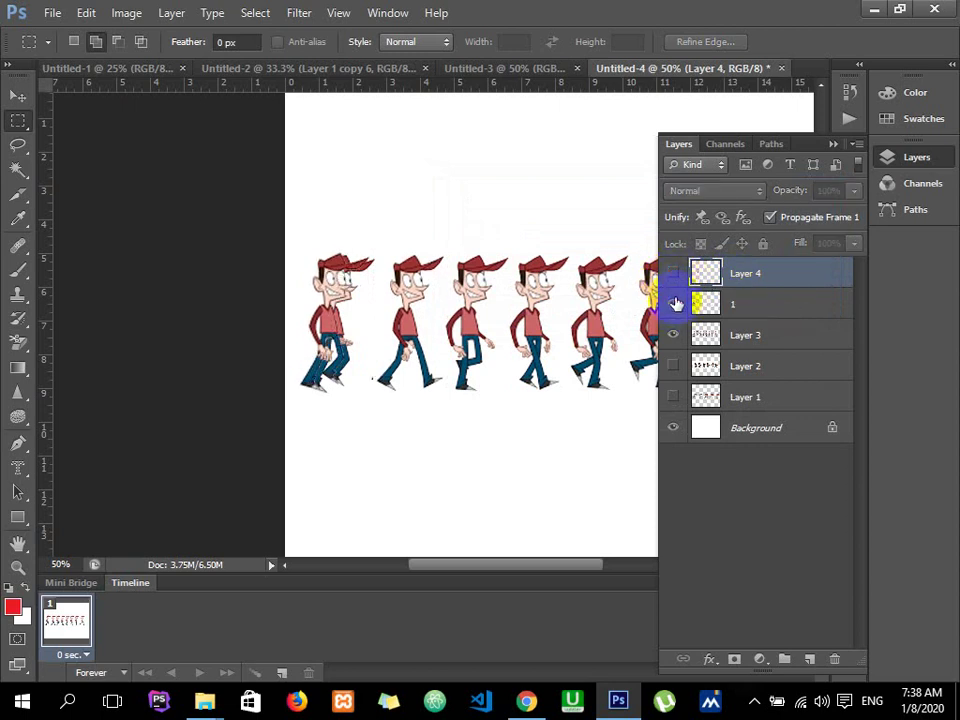
left_click(674, 273)
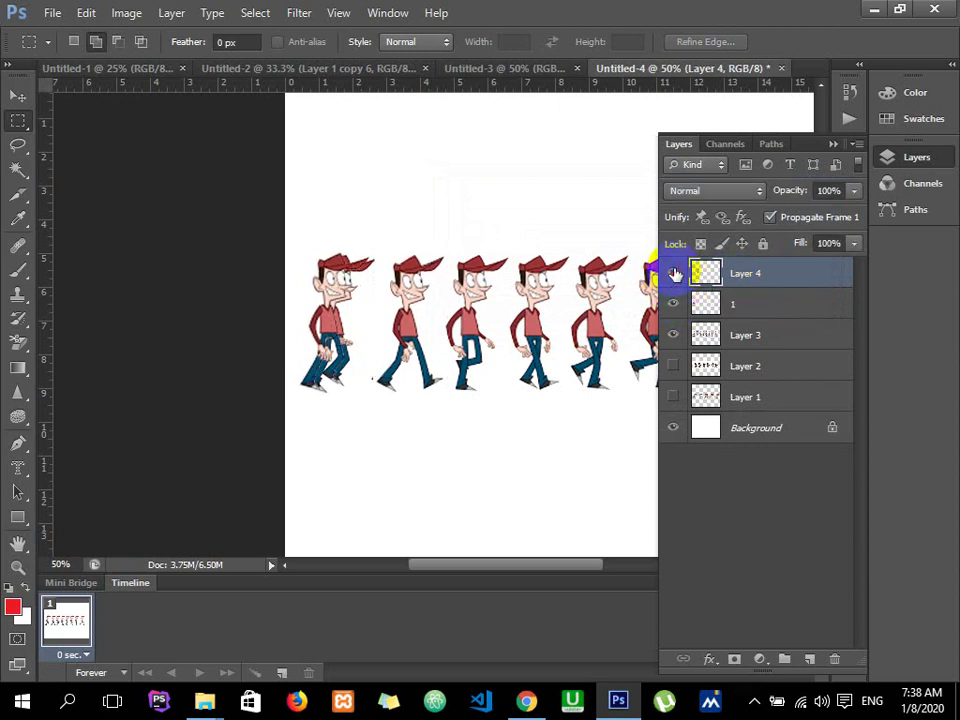
left_click(700, 335)
left_click_drag(425, 268, 445, 253)
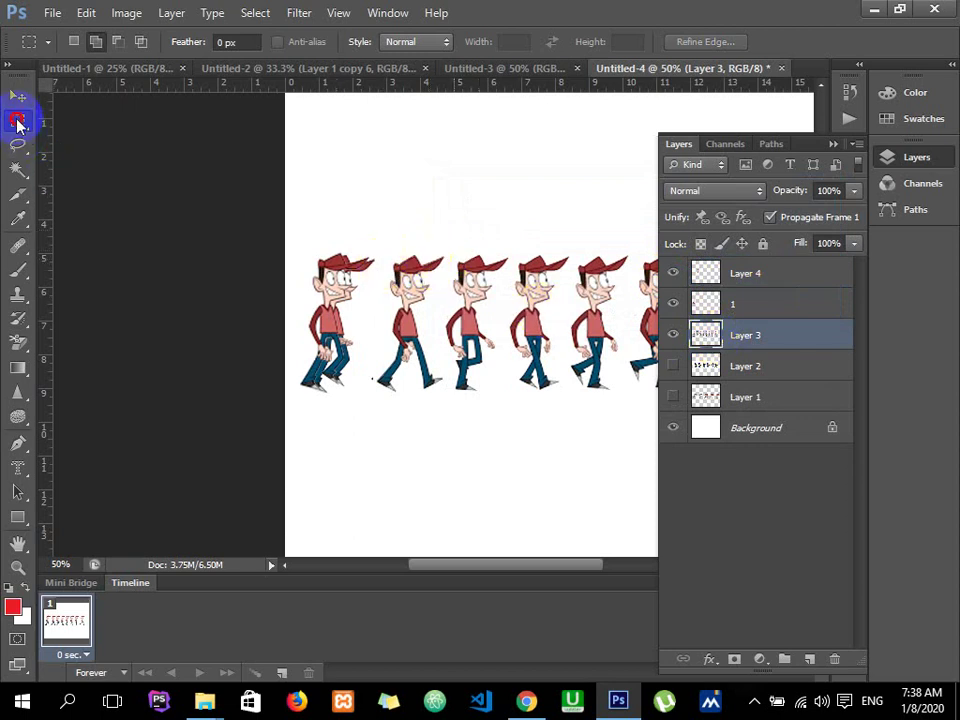
Step: Lasso the third walker pose on Layer 3
right_click(17, 122)
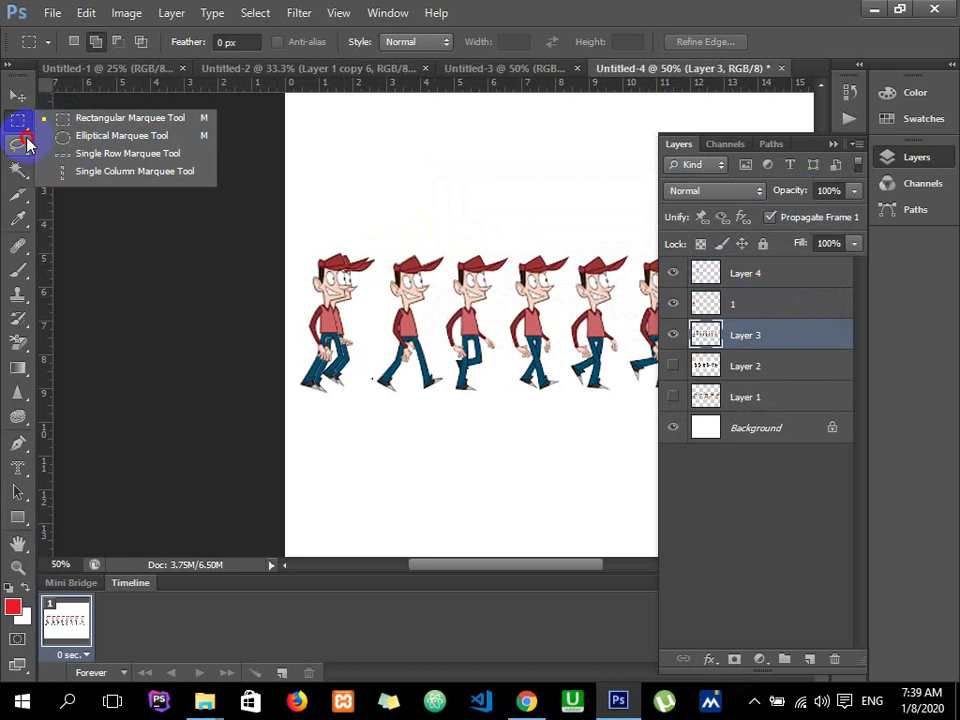
right_click(27, 143)
left_click(90, 141)
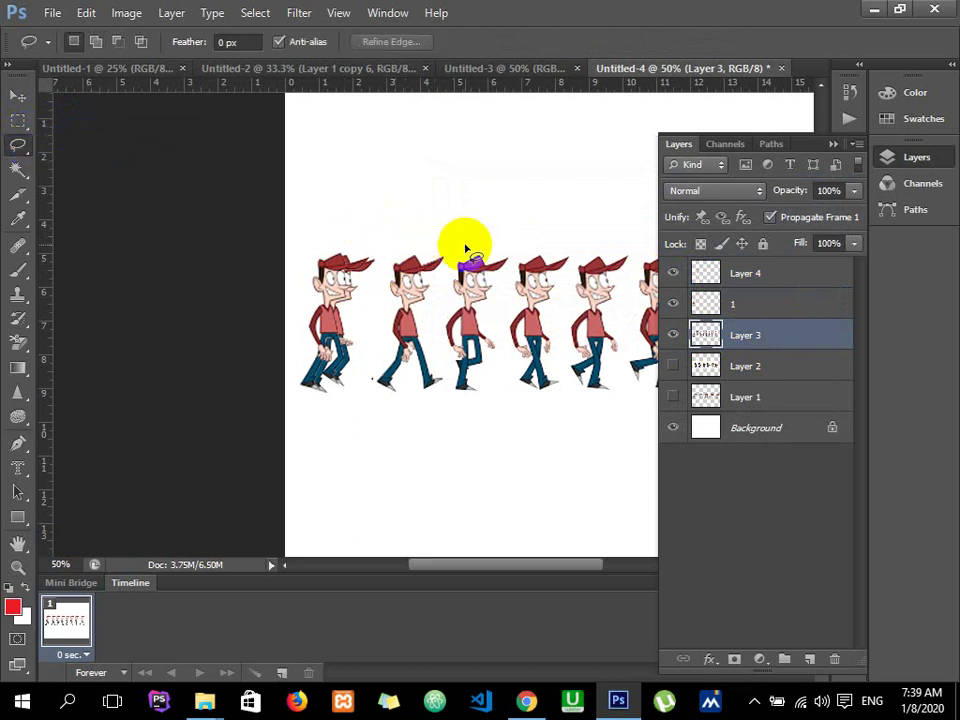
key("ctrl+plus")
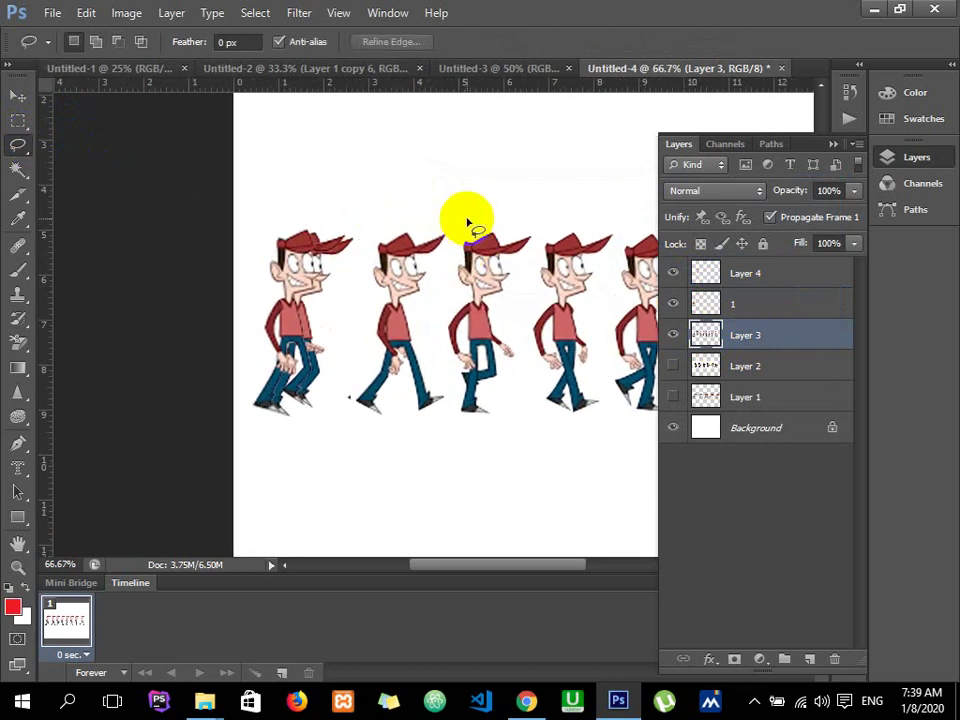
left_click_drag(456, 245, 450, 378)
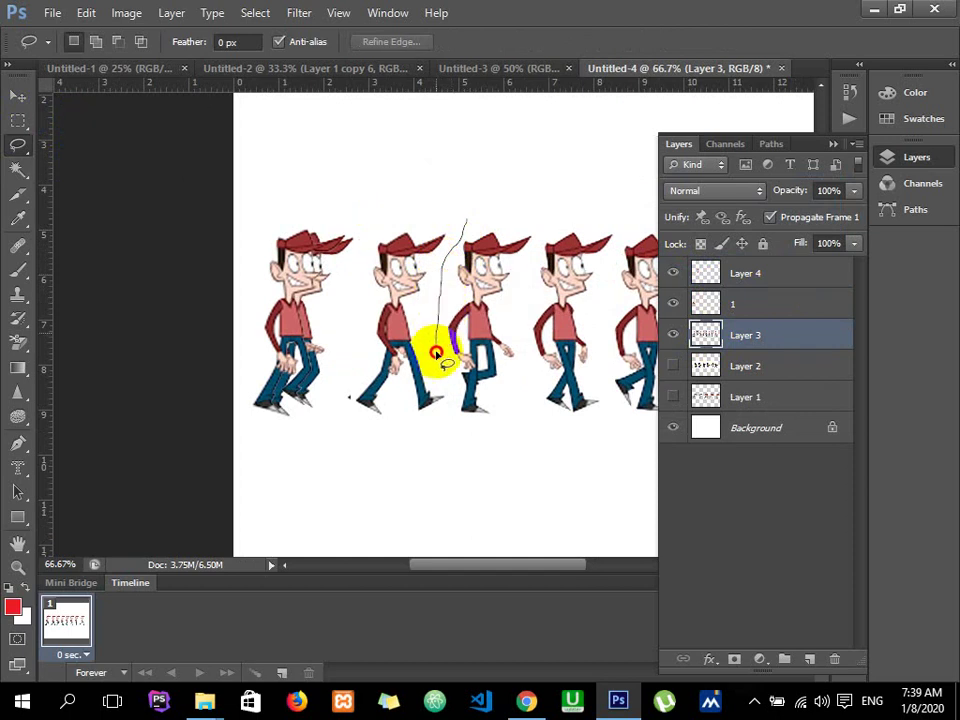
mouse_move(450, 387)
left_mouse_down()
mouse_move(454, 422)
mouse_move(508, 426)
mouse_move(521, 392)
mouse_move(516, 294)
mouse_move(534, 208)
mouse_move(466, 220)
left_mouse_up()
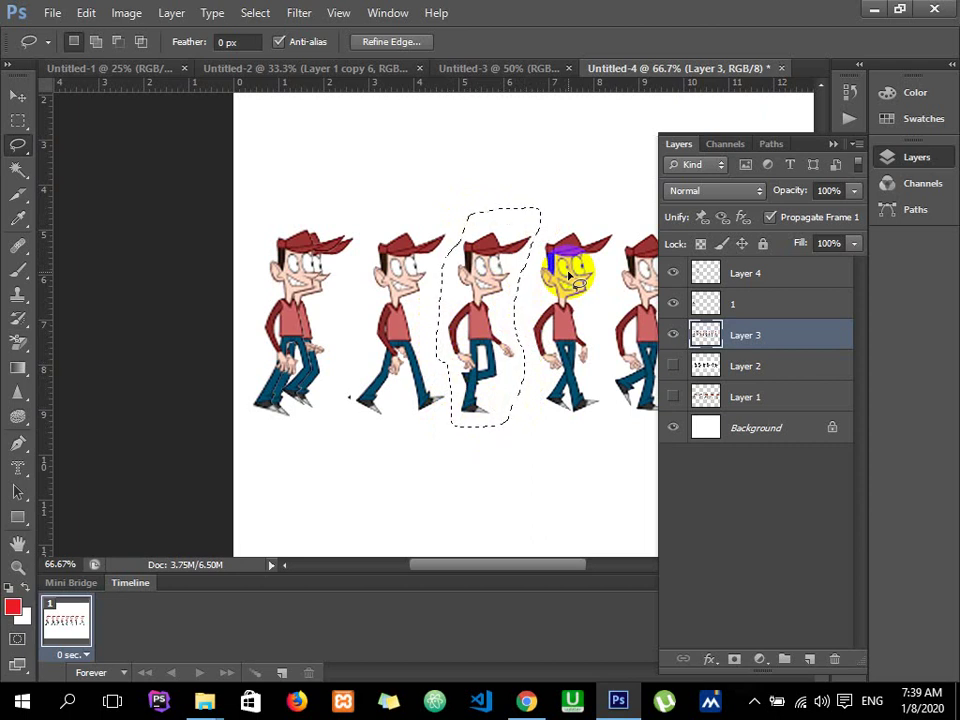
Step: Rename Layer 4 to '2', paste the third pose onto new layer 3, then lasso the fourth pose
double_click(750, 272)
type("2")
key("Return")
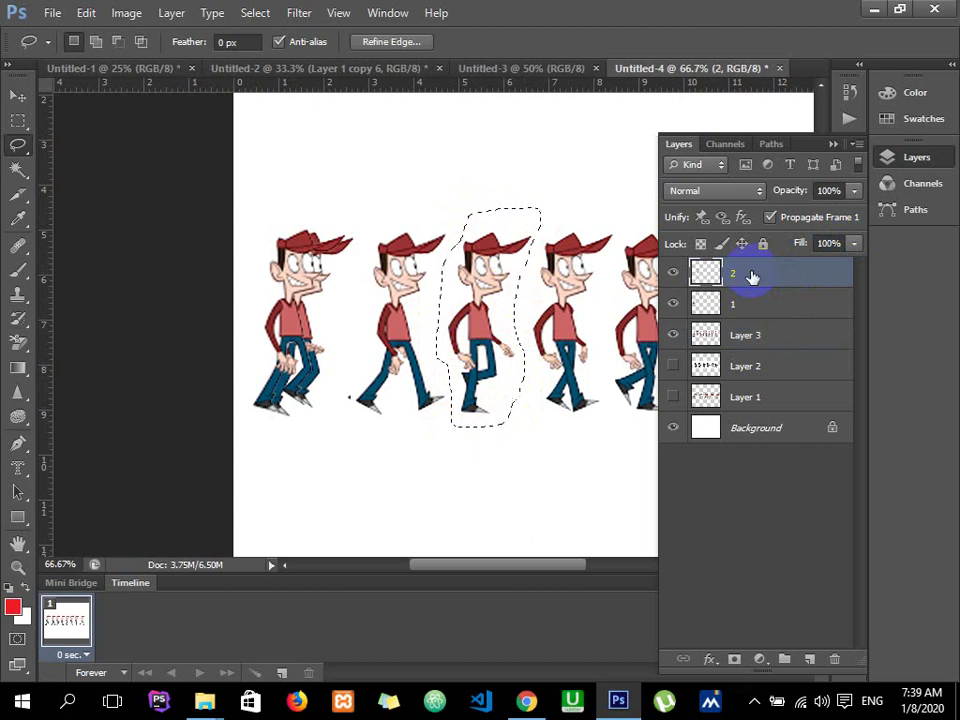
key("ctrl+shift+n")
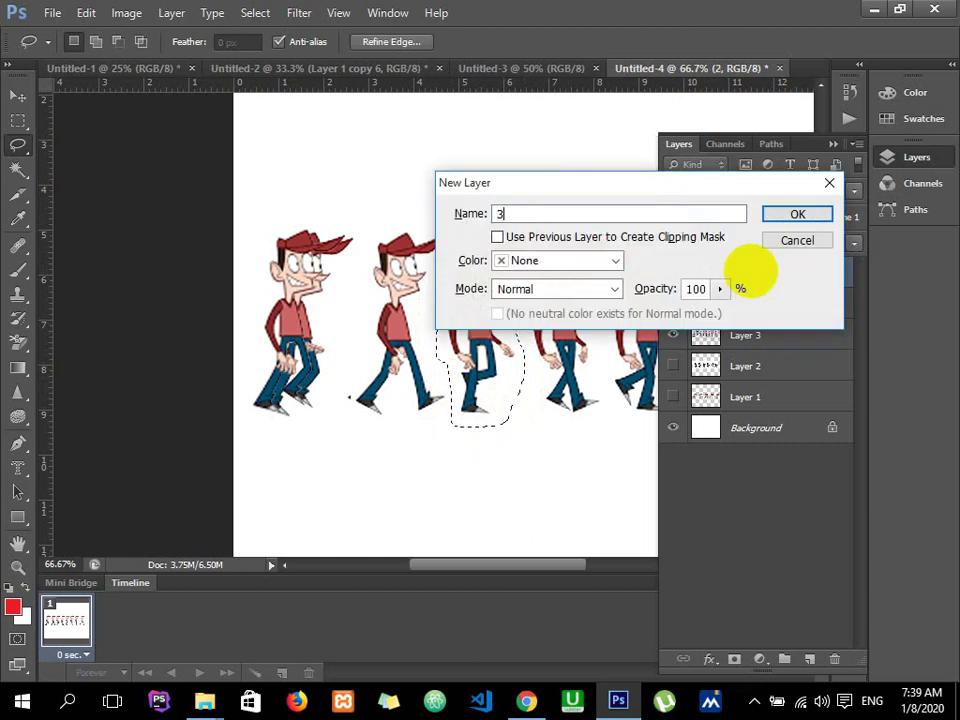
key("Return")
key("ctrl+d")
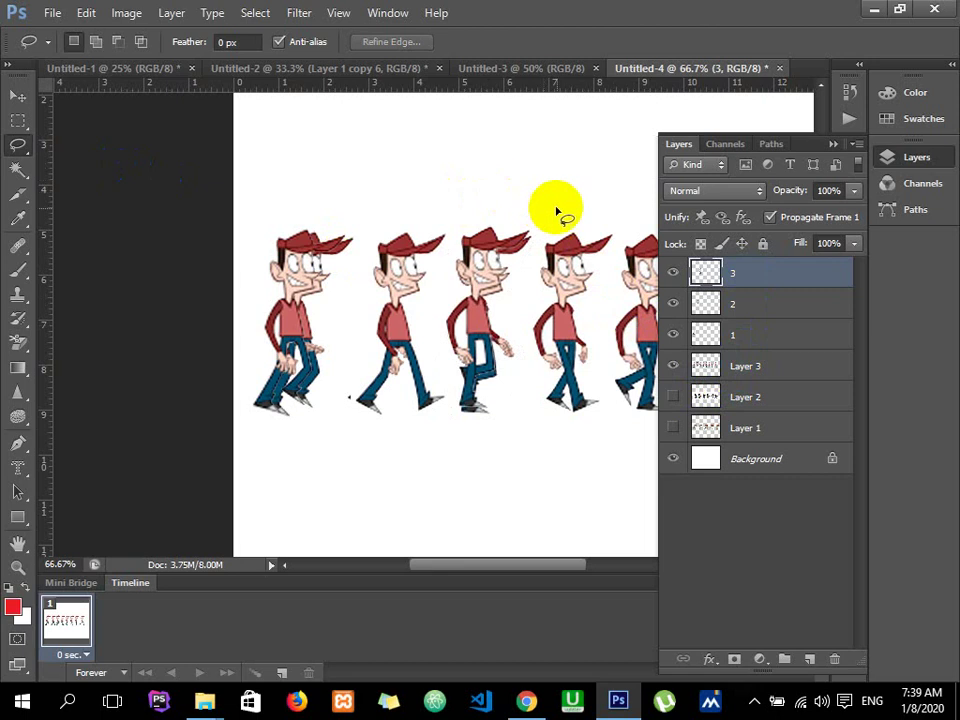
left_click(705, 363)
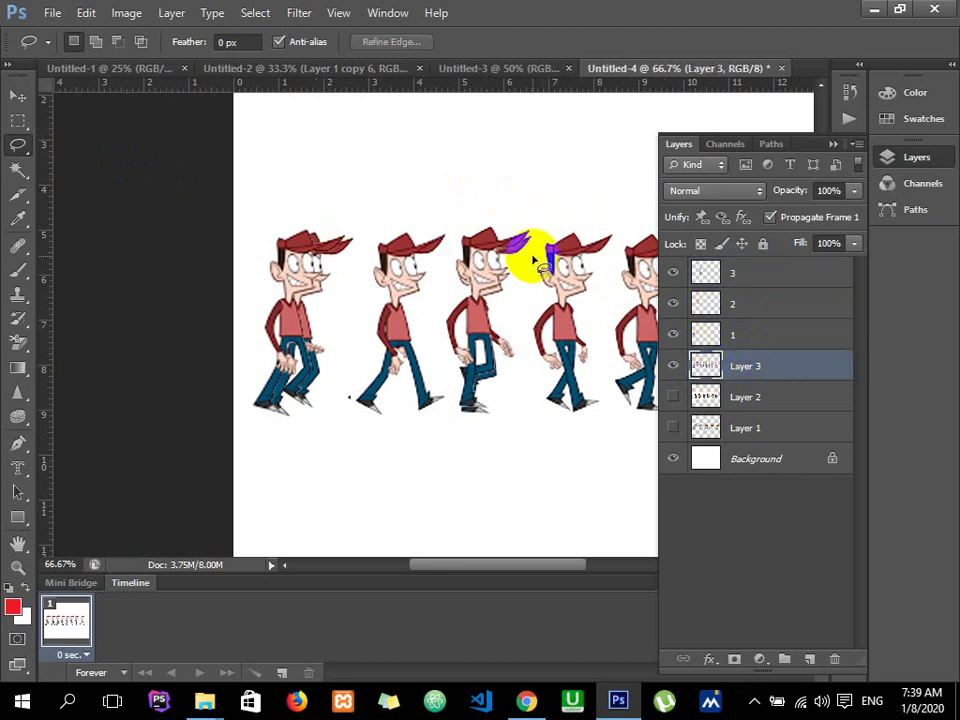
mouse_move(548, 221)
left_mouse_down()
mouse_move(527, 373)
mouse_move(605, 340)
mouse_move(613, 241)
mouse_move(557, 213)
mouse_move(546, 222)
left_mouse_up()
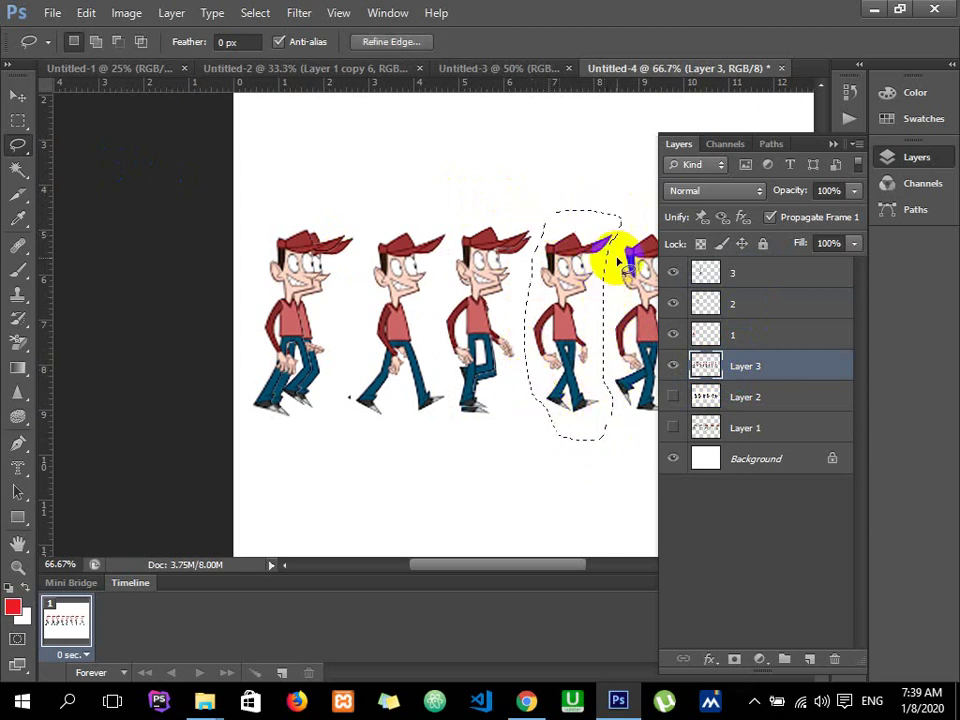
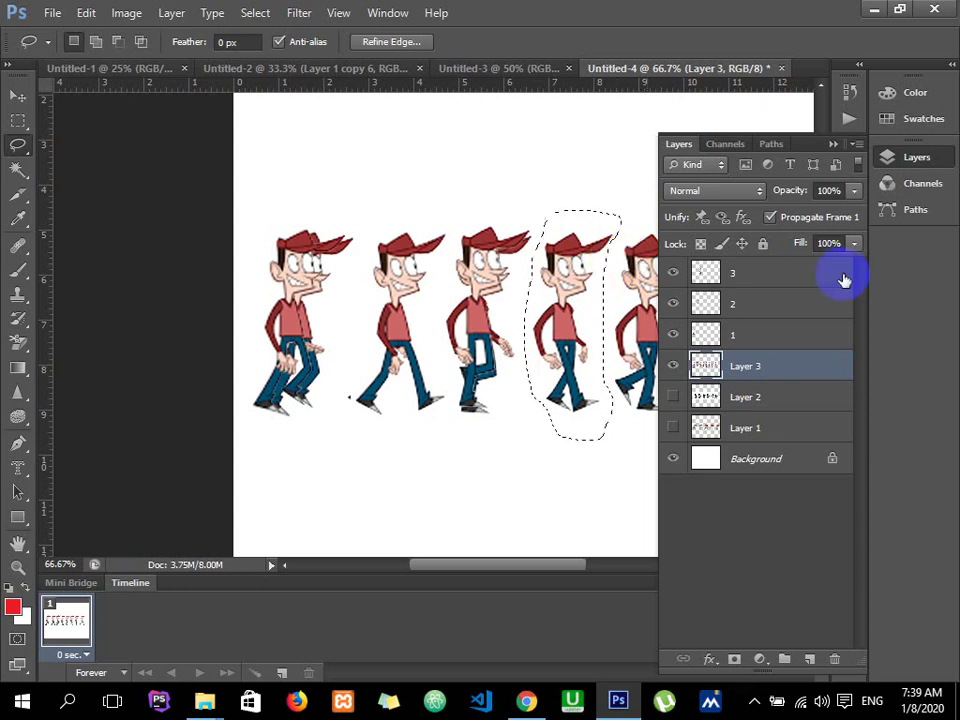
Step: Create layer 4 above layer 3 and paste the copied walking pose into it
left_click(810, 277)
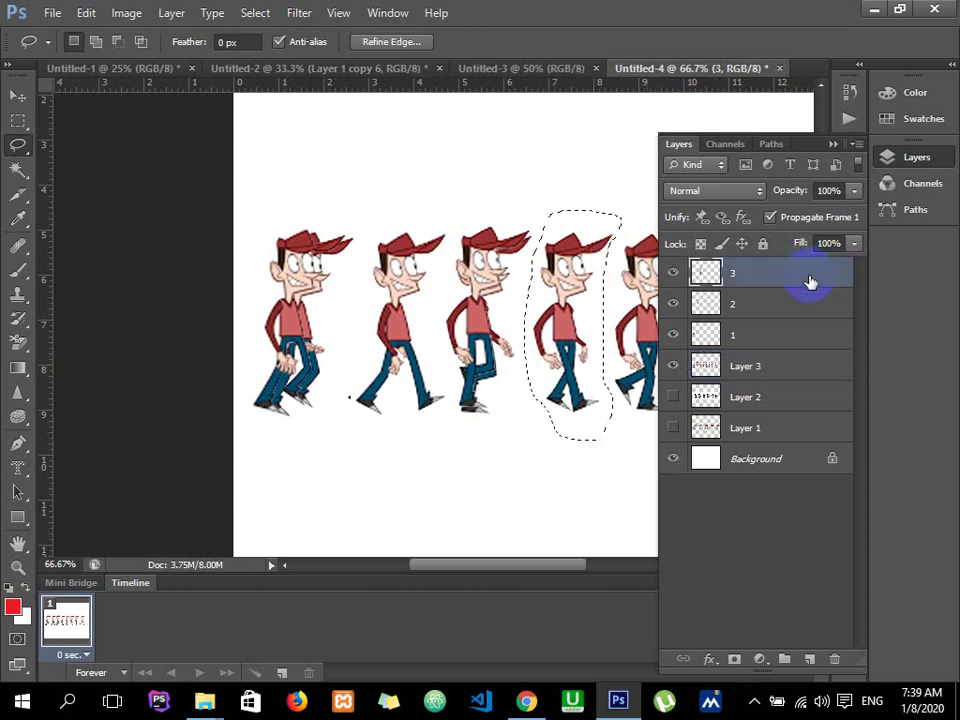
key("ctrl+shift+n")
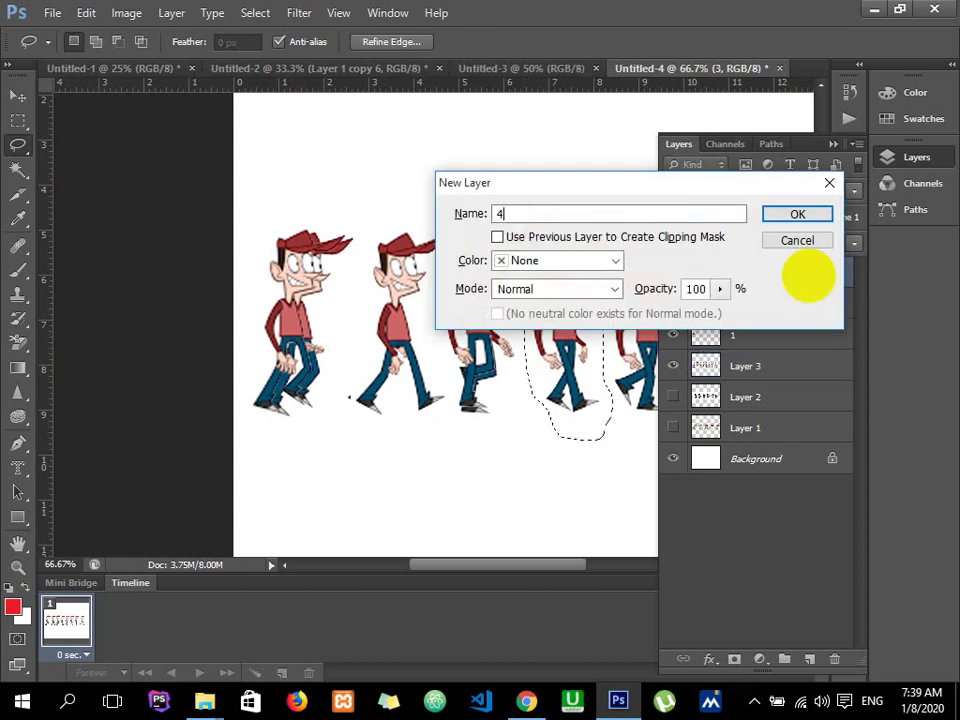
key("Return")
key("ctrl+d")
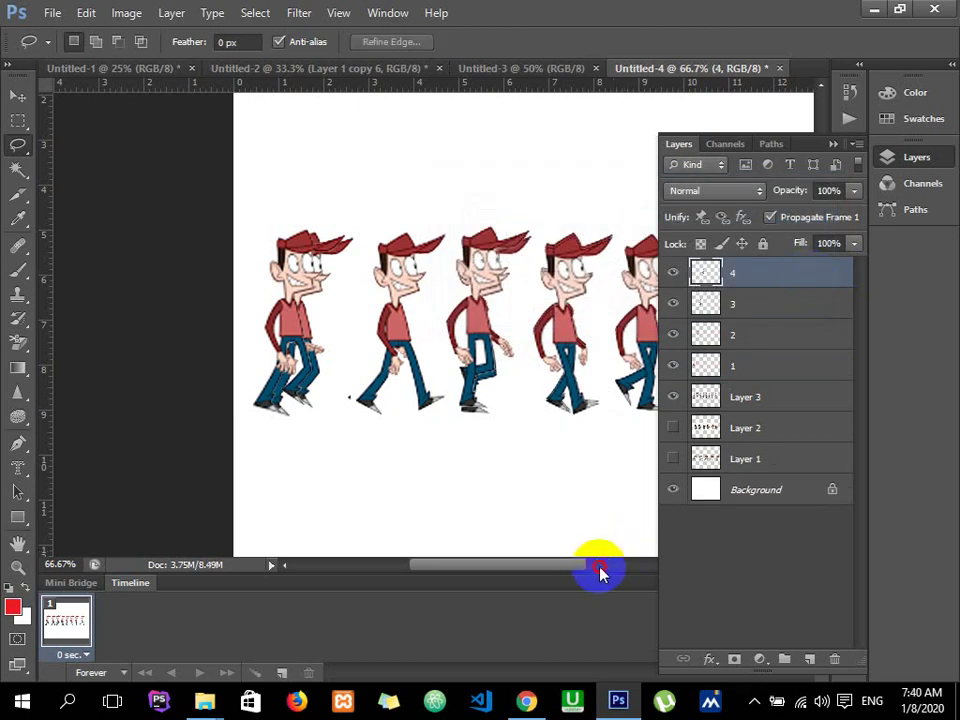
left_click_drag(587, 575, 640, 569)
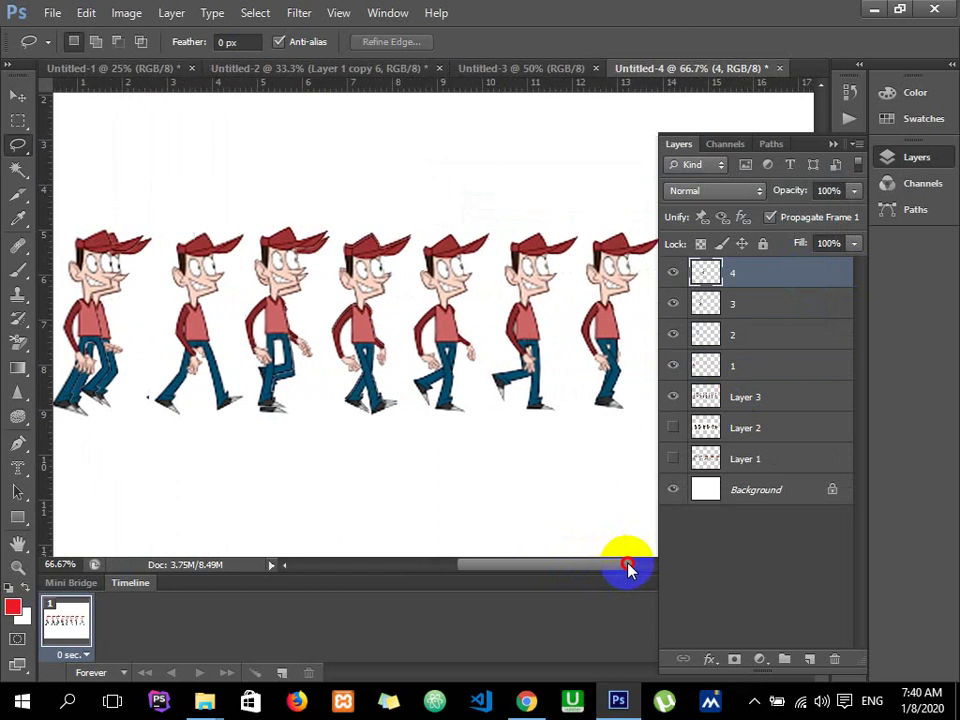
mouse_move(308, 243)
left_mouse_down()
mouse_move(287, 236)
mouse_move(275, 404)
mouse_move(336, 424)
mouse_move(356, 375)
mouse_move(364, 221)
mouse_move(300, 221)
left_mouse_up()
Step: Add layer 5 above layer 4 with the next pose, then lasso the sixth figure on Layer 3
left_click(715, 398)
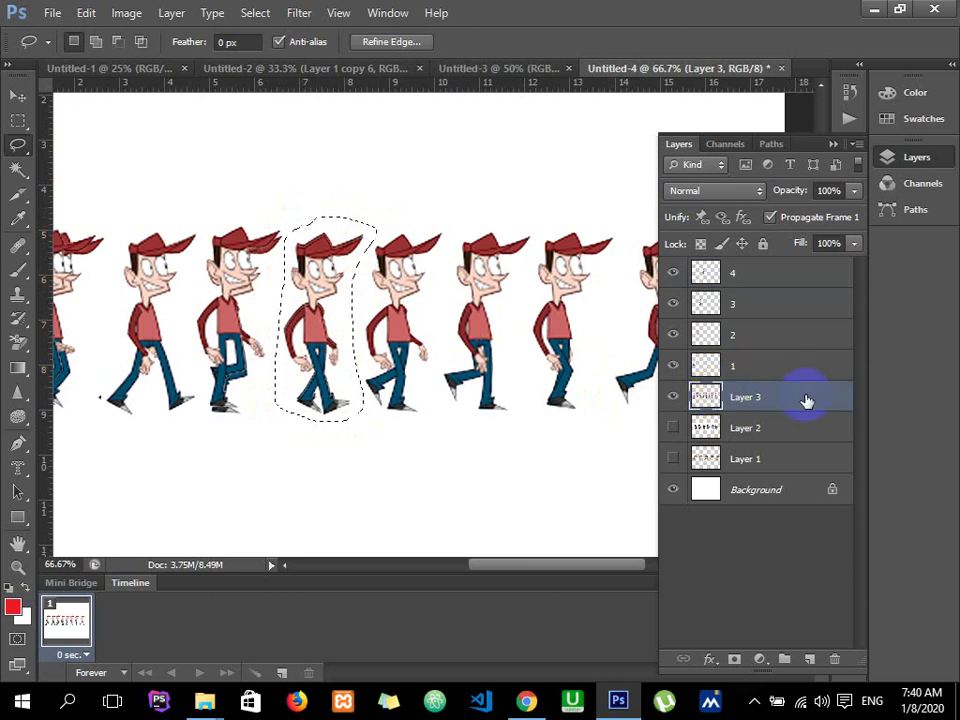
left_click(767, 279)
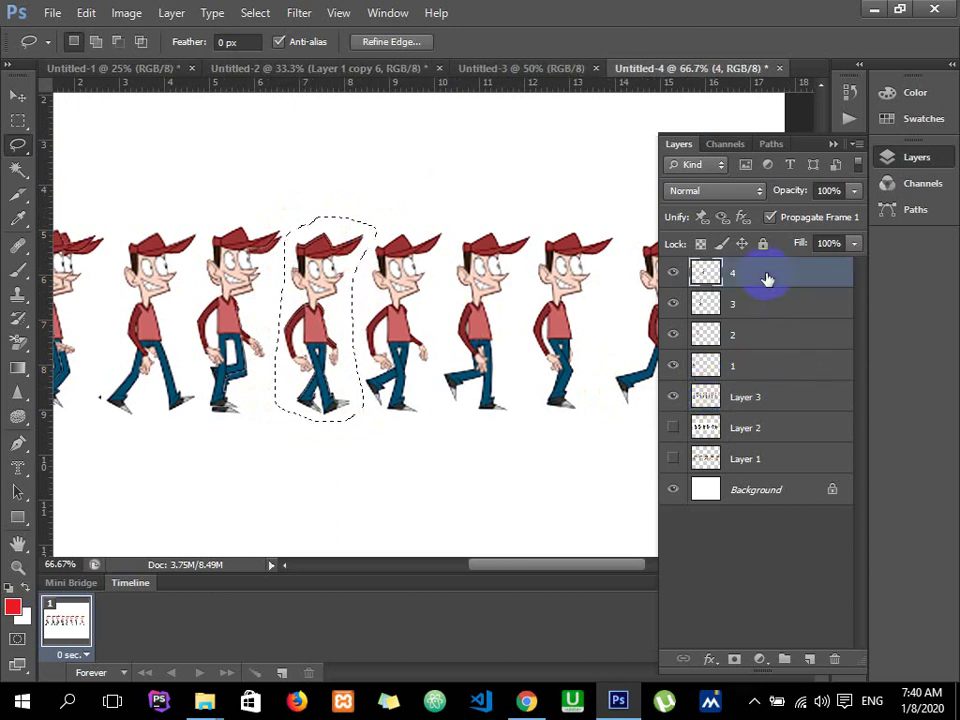
key("ctrl+shift+n")
type("5")
key("Return")
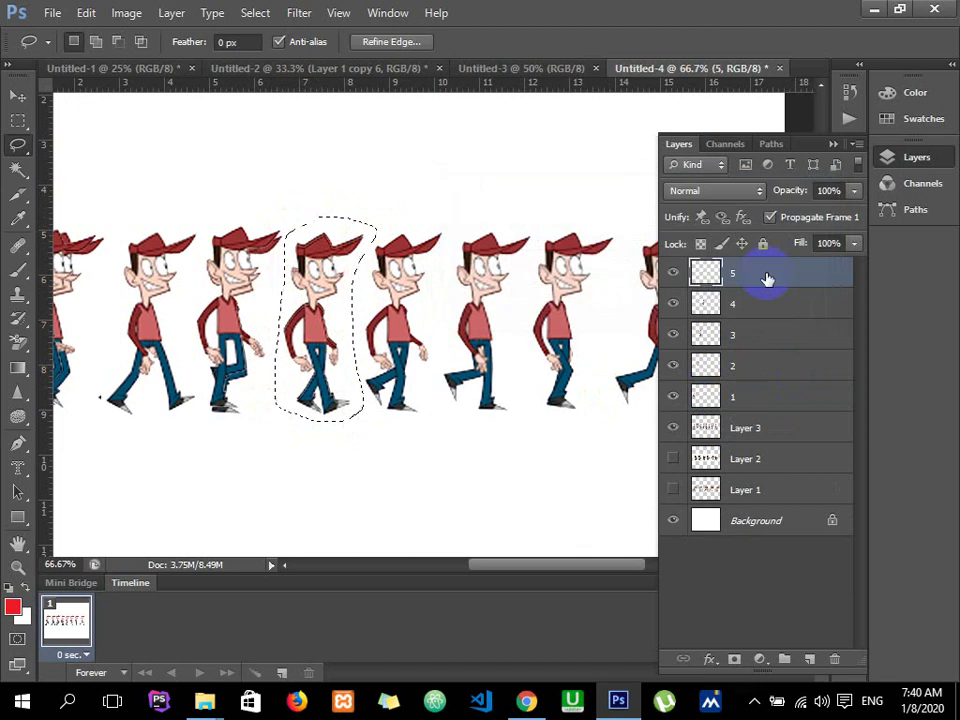
key("ctrl+d")
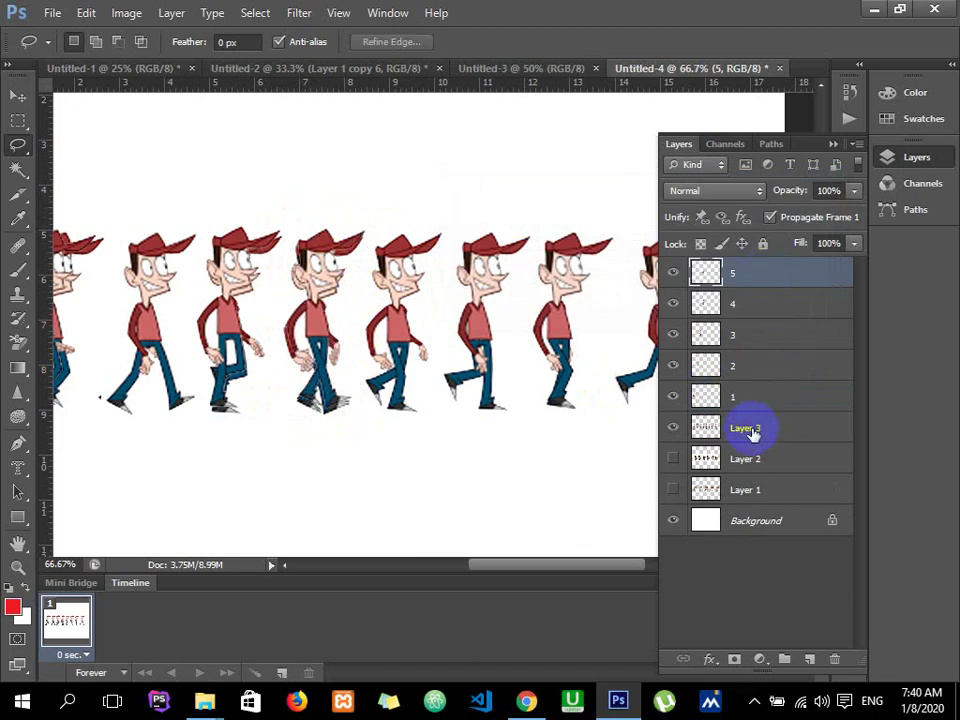
left_click(750, 432)
mouse_move(375, 225)
left_mouse_down()
mouse_move(357, 292)
mouse_move(358, 381)
mouse_move(396, 420)
mouse_move(413, 420)
mouse_move(439, 349)
mouse_move(461, 214)
mouse_move(386, 210)
mouse_move(377, 221)
left_mouse_up()
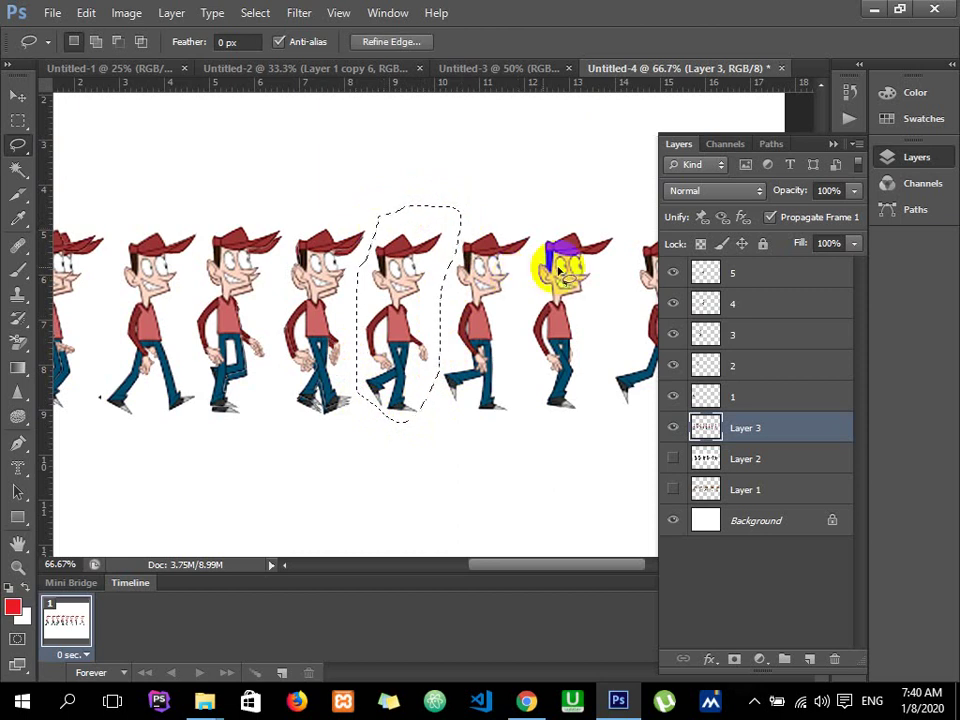
Step: Create a new layer 6 above layer 5 and clear the outline around the fifth pose
left_click(766, 273)
key("ctrl+shift+n")
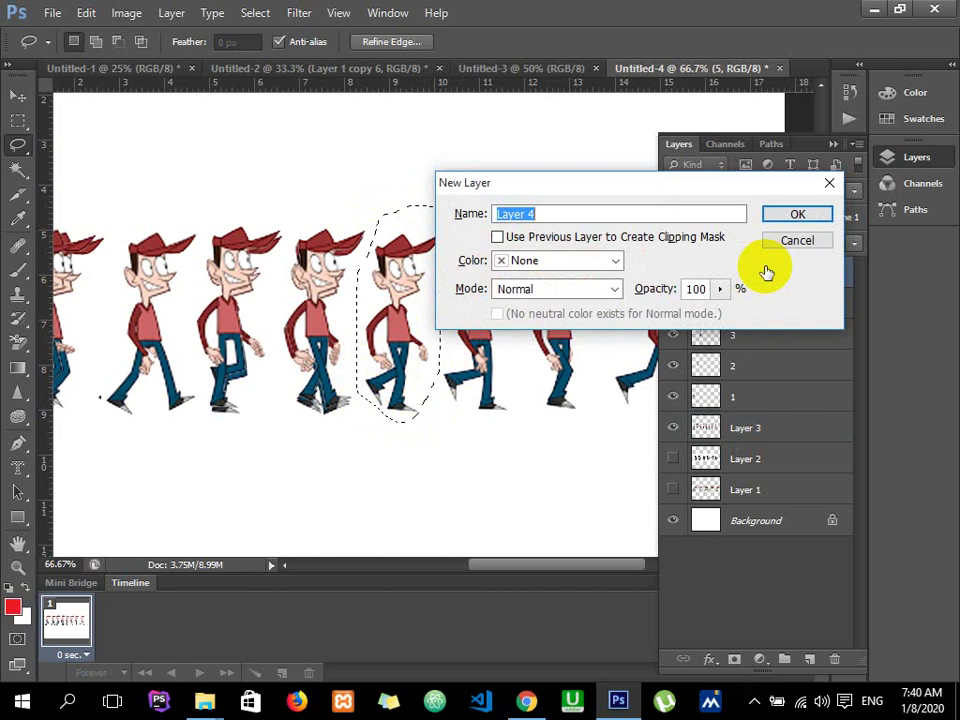
type("6")
key("Return")
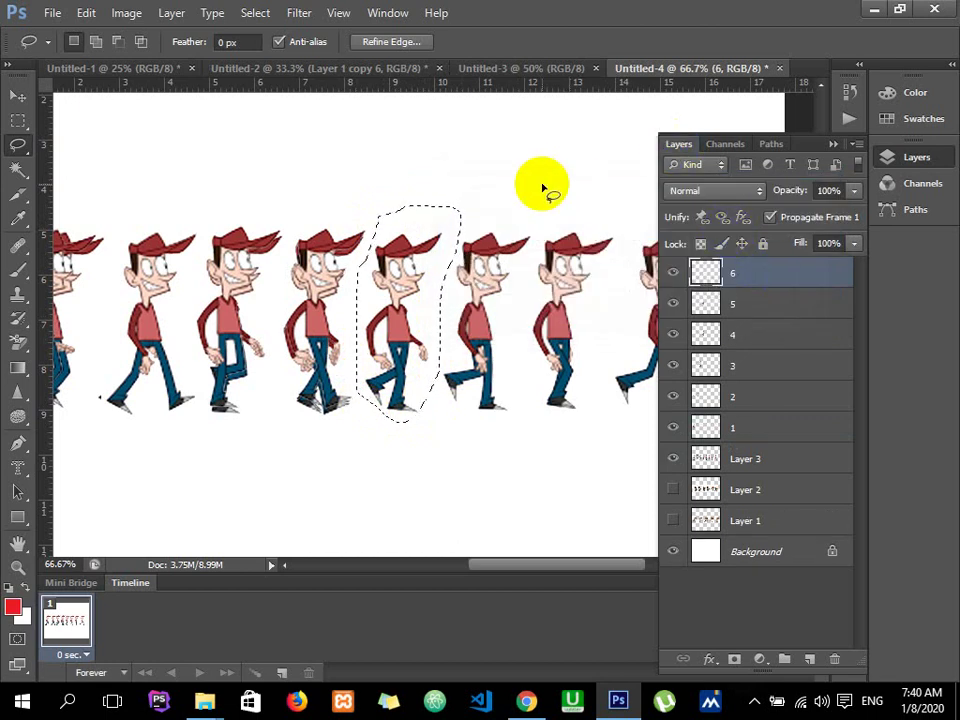
left_click(543, 191)
Step: Hide layer 6 and its misplaced pose, then lasso the pose right of canvas centre
left_click(745, 458)
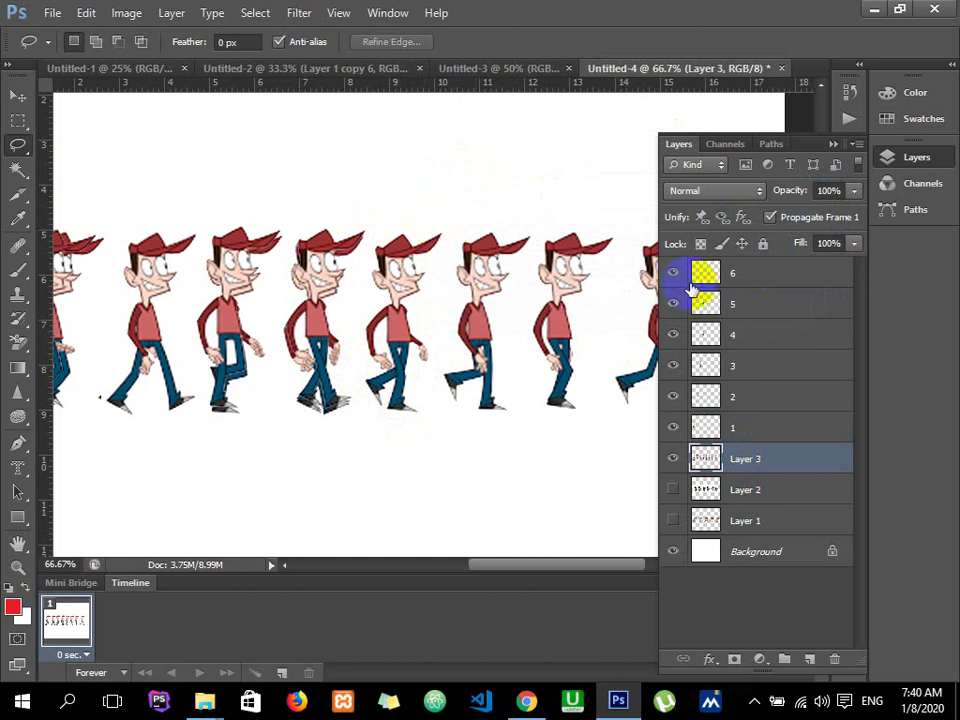
left_click(714, 276)
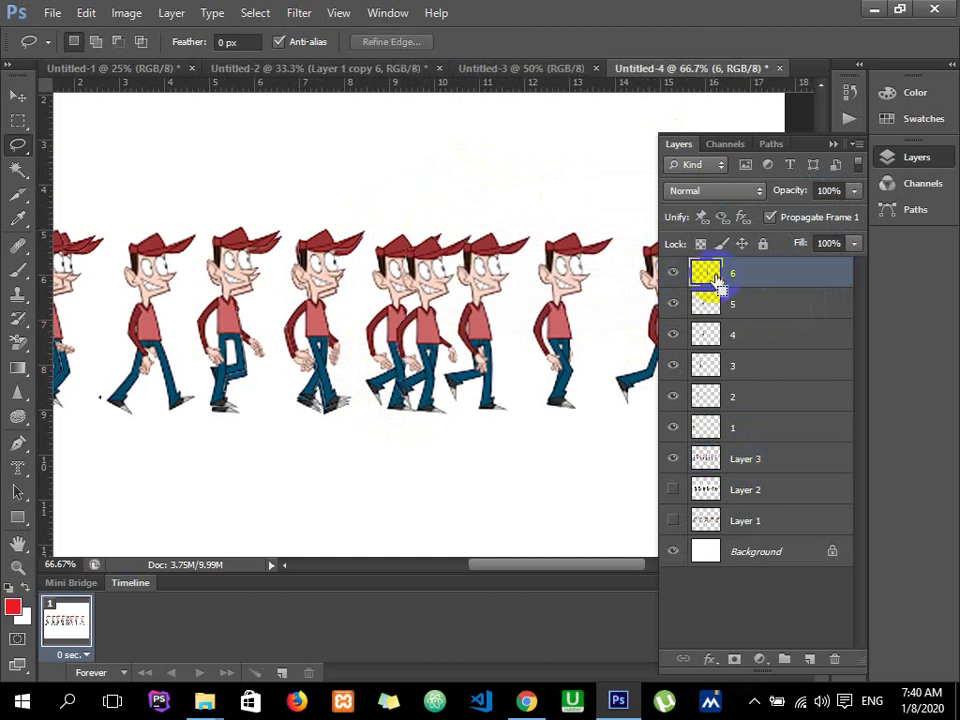
left_click(676, 318)
left_click(752, 481)
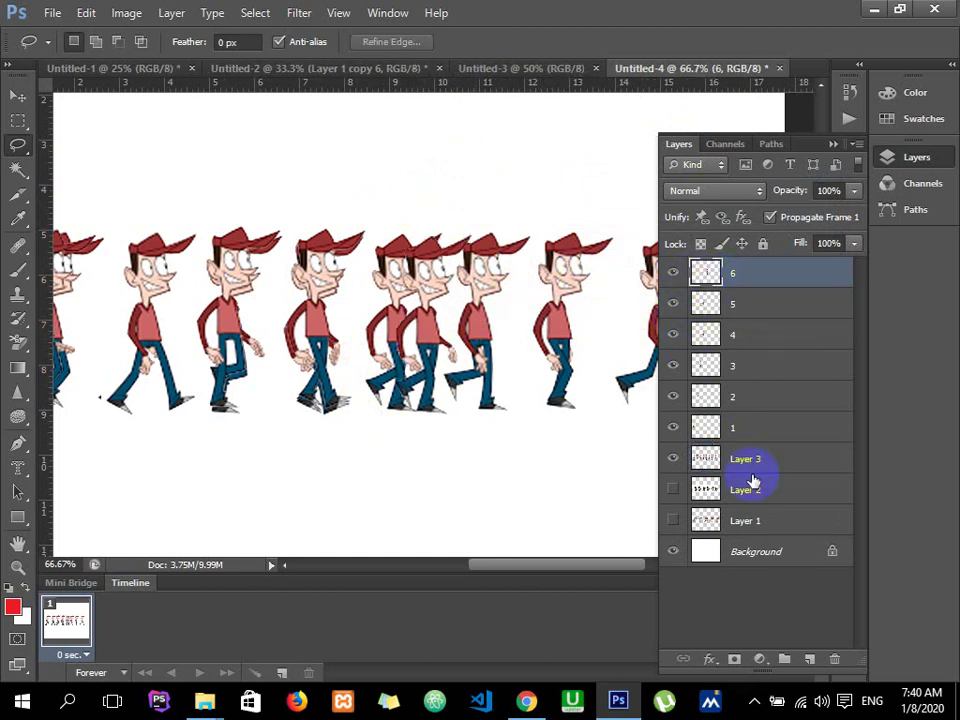
left_click(677, 270)
left_click(739, 458)
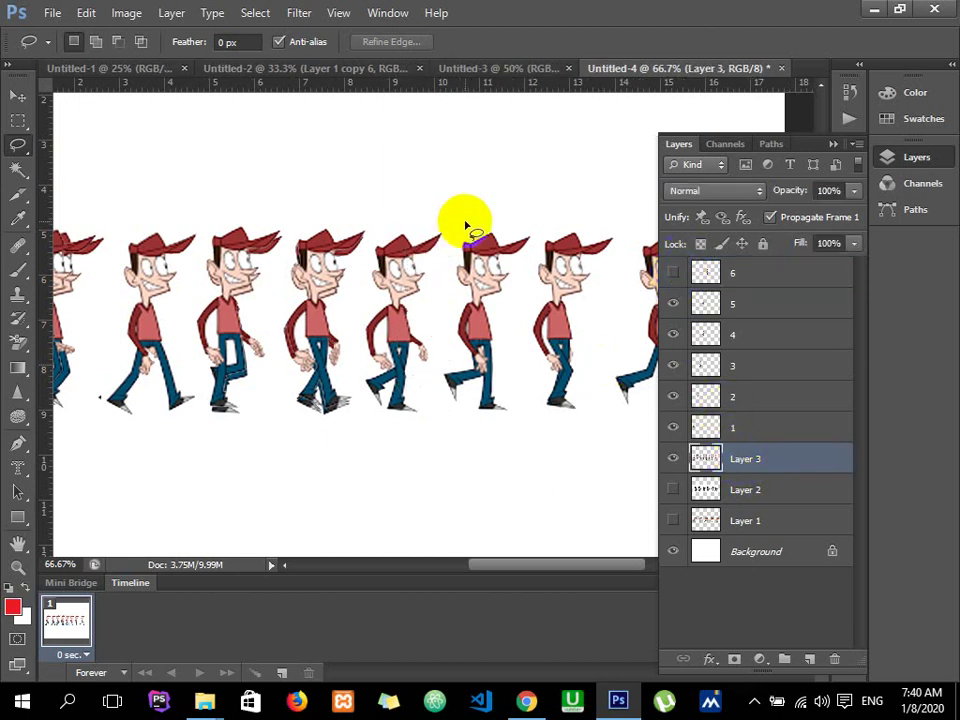
mouse_move(462, 222)
left_mouse_down()
mouse_move(443, 372)
mouse_move(429, 396)
mouse_move(497, 422)
mouse_move(514, 388)
mouse_move(531, 206)
mouse_move(462, 221)
left_mouse_up()
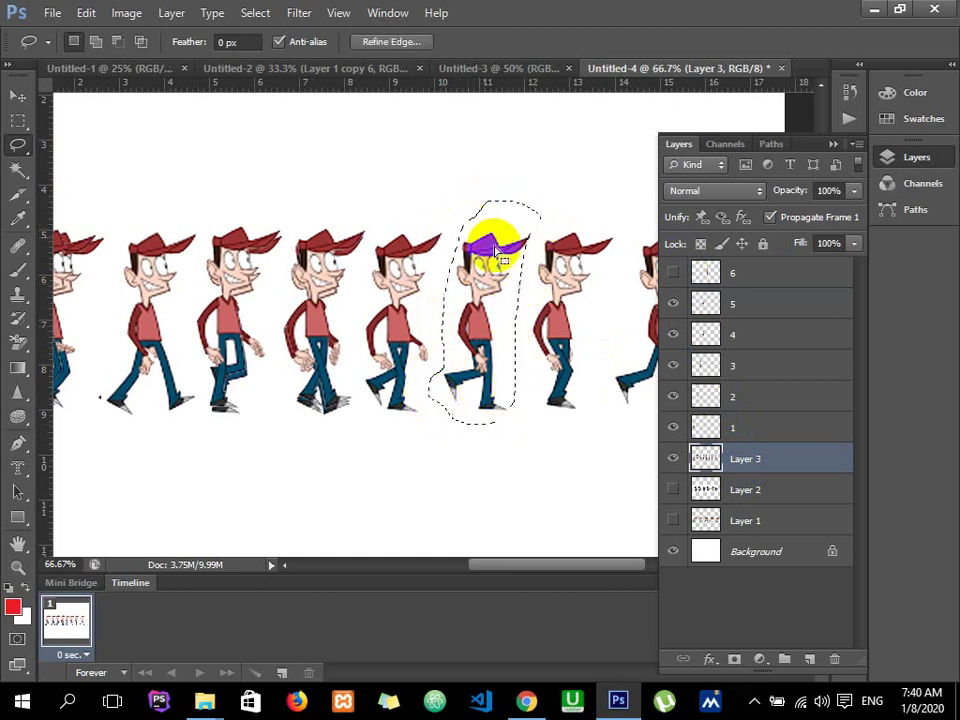
Step: Create layer 7 above layer 6 and paste the copied pose into it
left_click(746, 273)
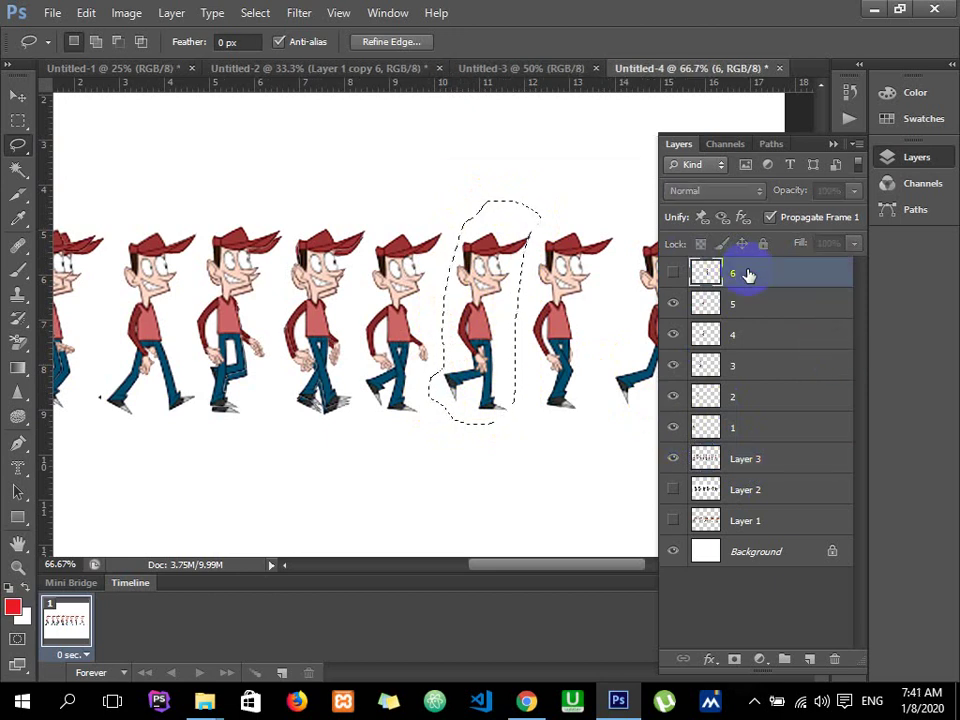
key("ctrl+shift+n")
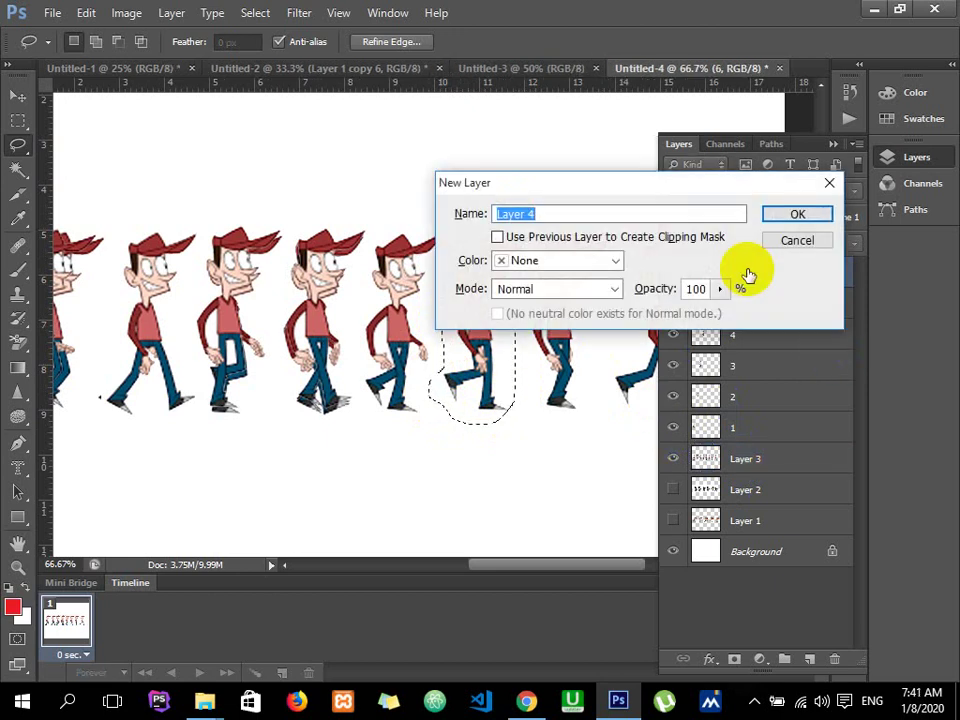
type("7")
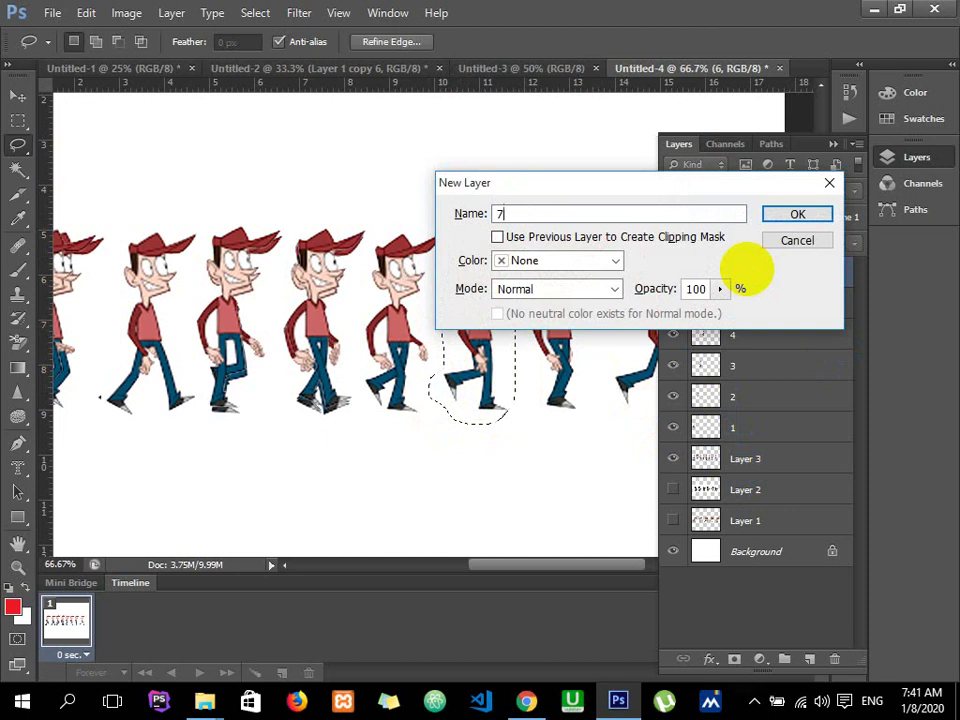
key("Return")
key("ctrl+v")
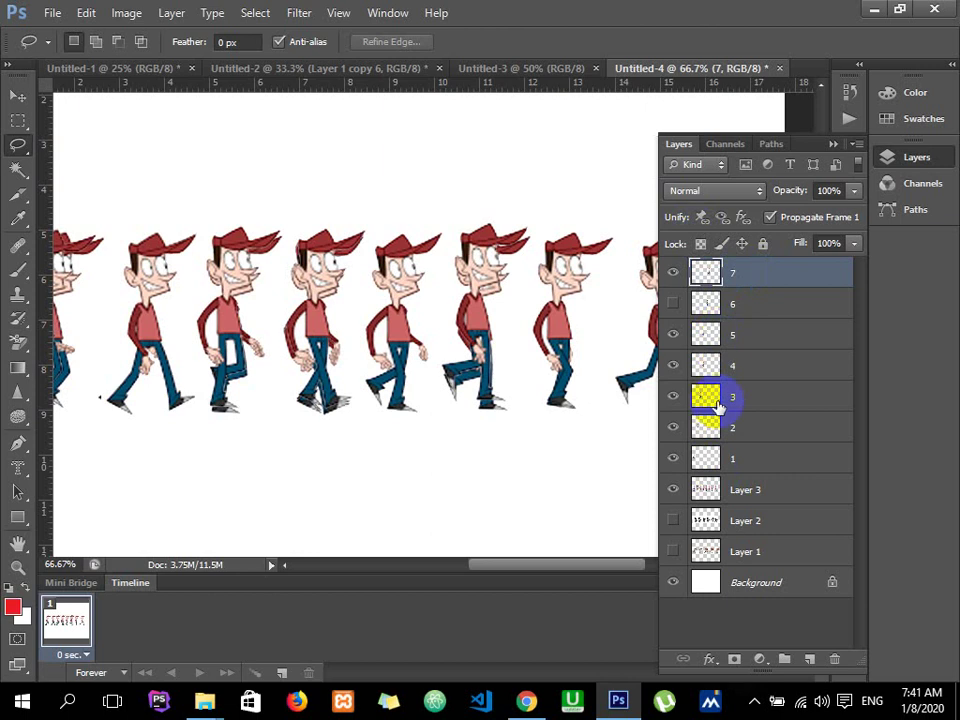
Step: Lasso the eighth pose on the sprite sheet and paste it onto a new top layer, Layer 4
left_click(716, 490)
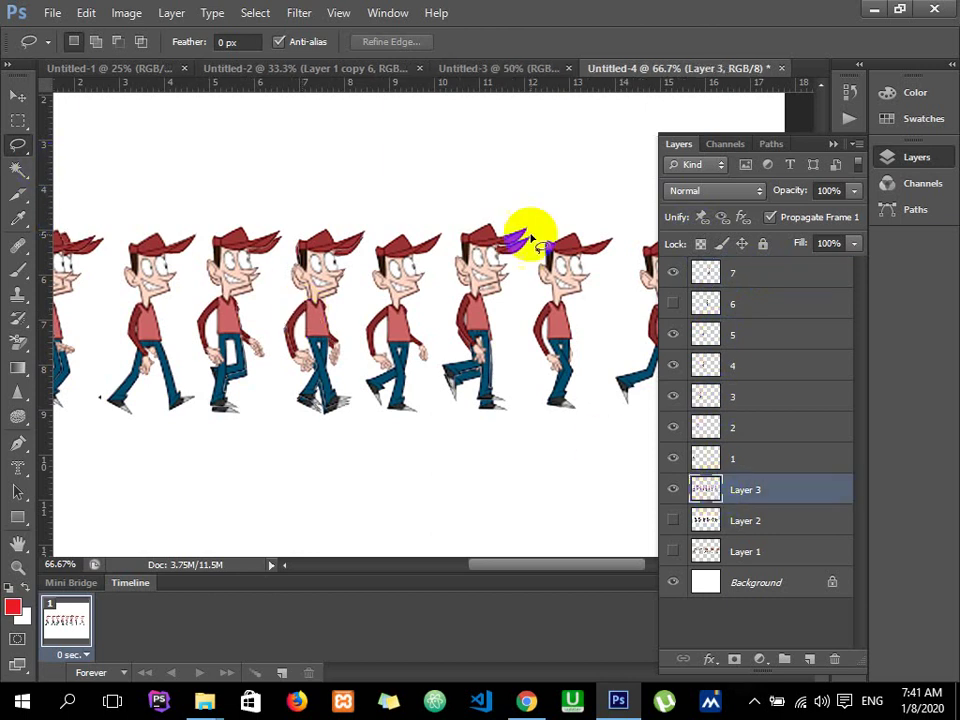
mouse_move(553, 207)
left_mouse_down()
mouse_move(536, 240)
mouse_move(591, 417)
mouse_move(553, 209)
left_mouse_up()
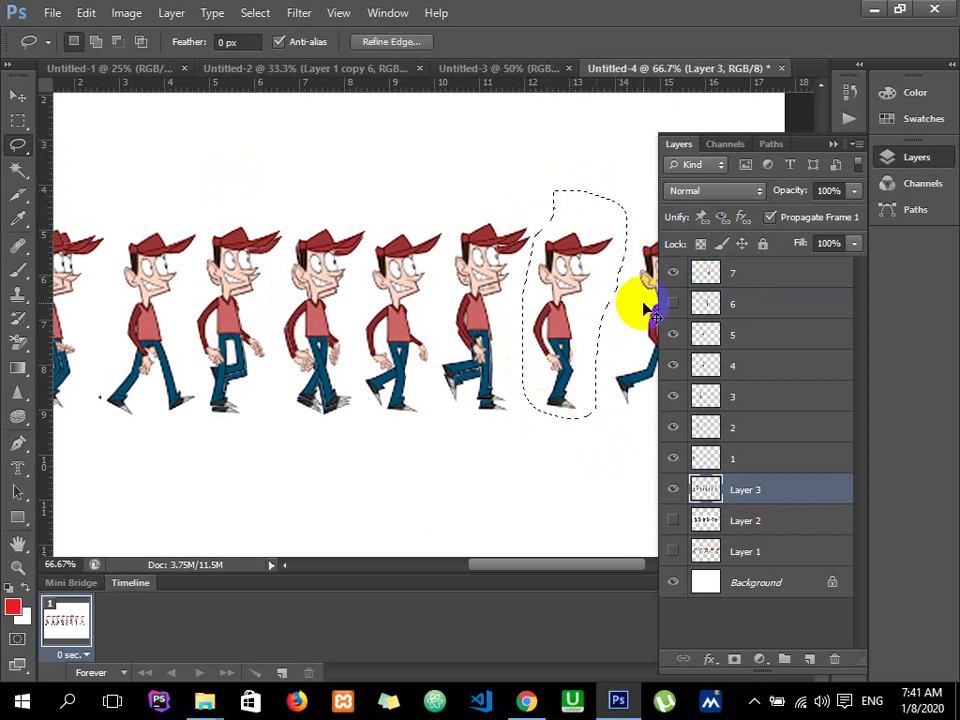
left_click(810, 271)
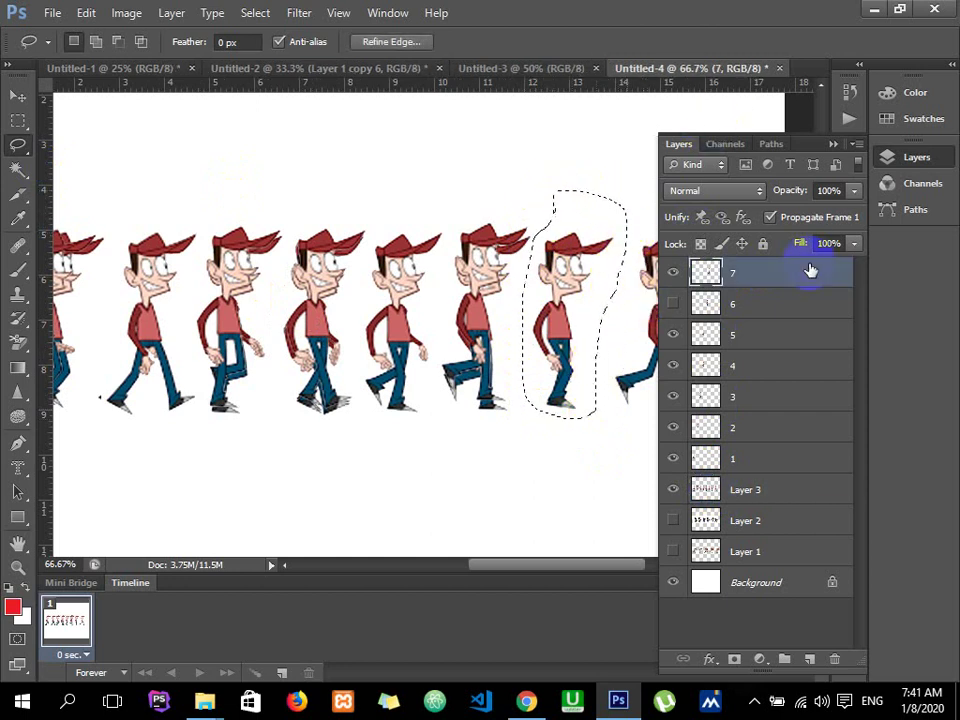
key("ctrl+shift+n")
key("Return")
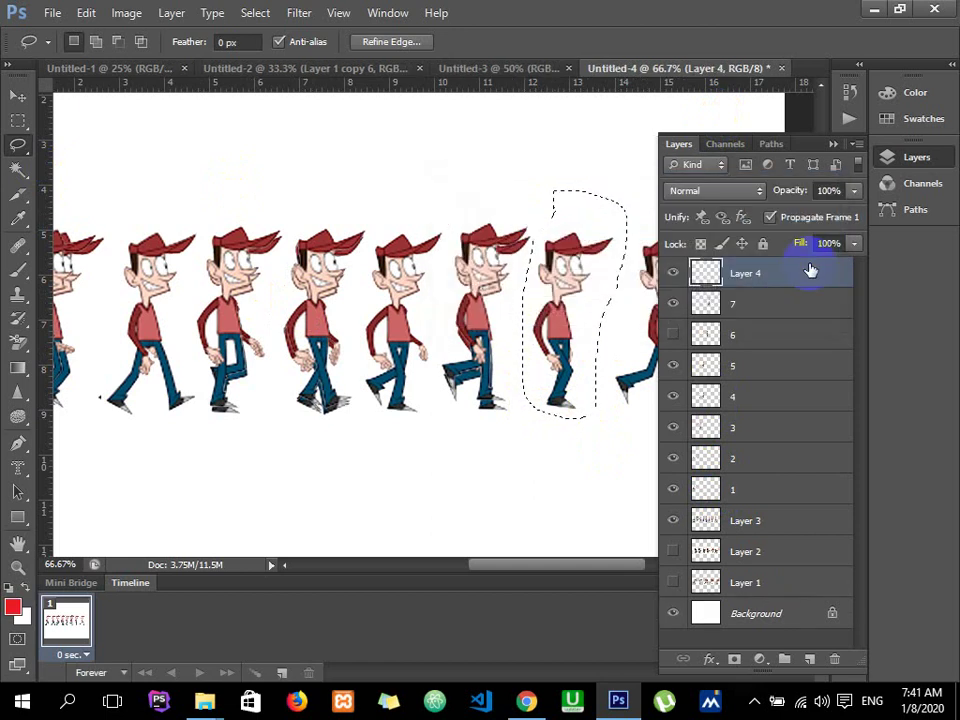
key("ctrl+d")
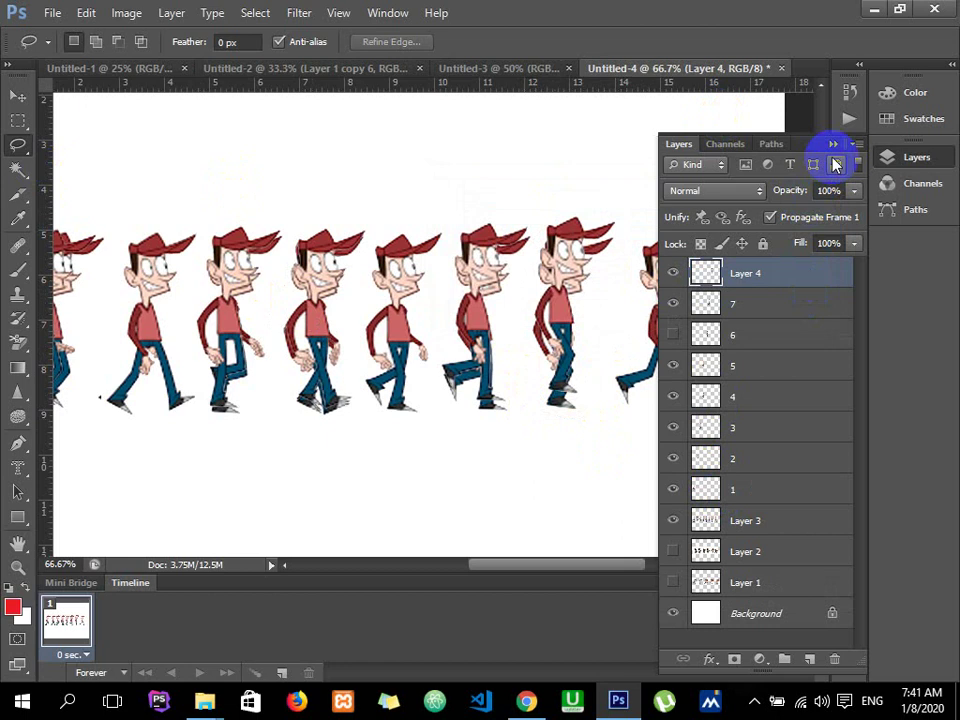
Step: Hide the sprite sheet, add a horizontal guide at about 9.27 in along the feet, and hide layers 2–7
left_click(673, 521)
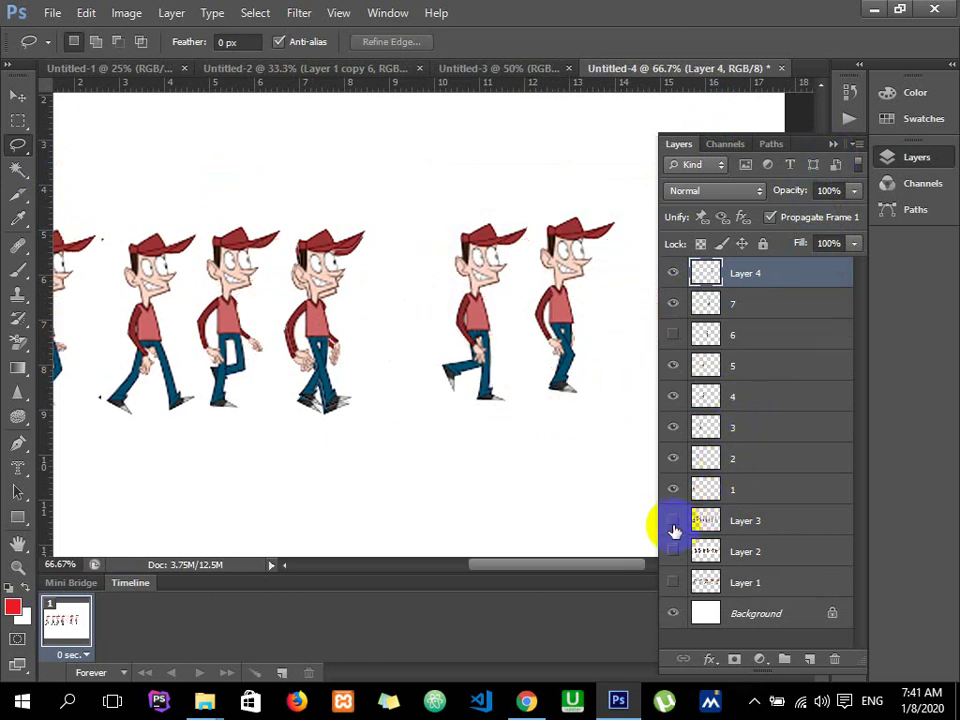
left_click(834, 144)
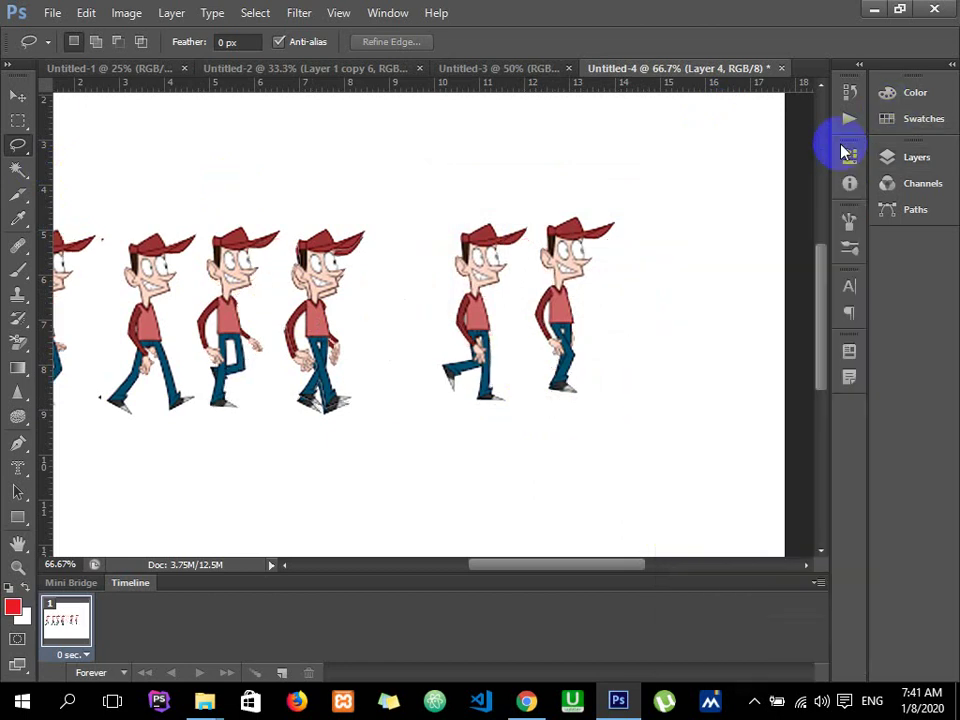
left_click_drag(605, 568, 568, 566)
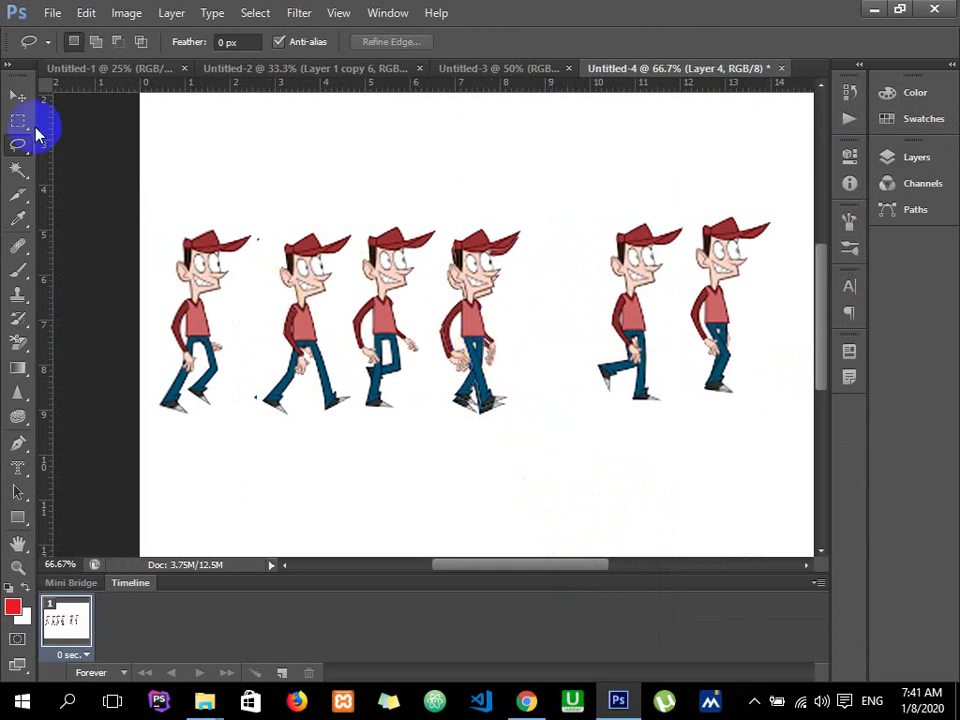
left_click_drag(375, 88, 409, 422)
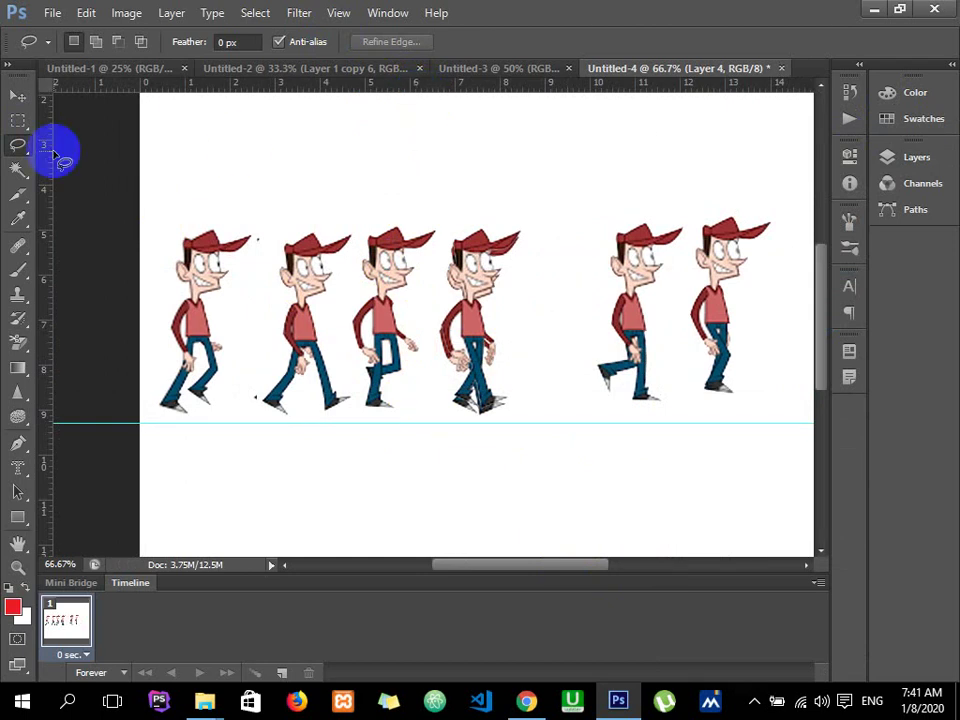
left_click(912, 158)
left_click_drag(673, 304, 678, 457)
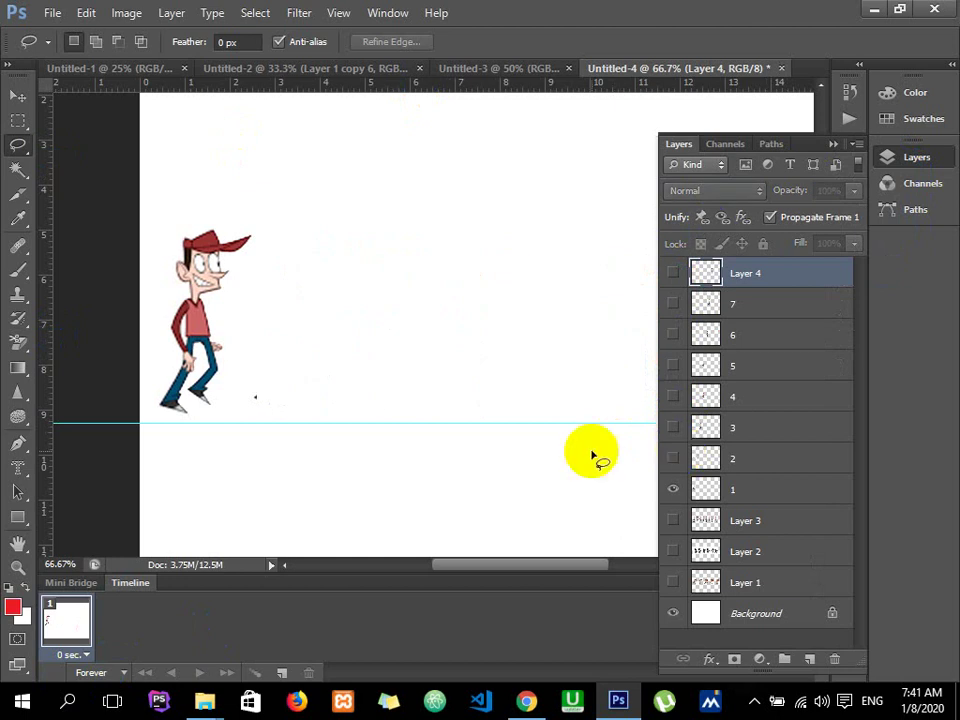
Step: Make frame 2 show only pose layer 2 shifted left, then add frame 3 with layer 2 hidden
left_click(283, 673)
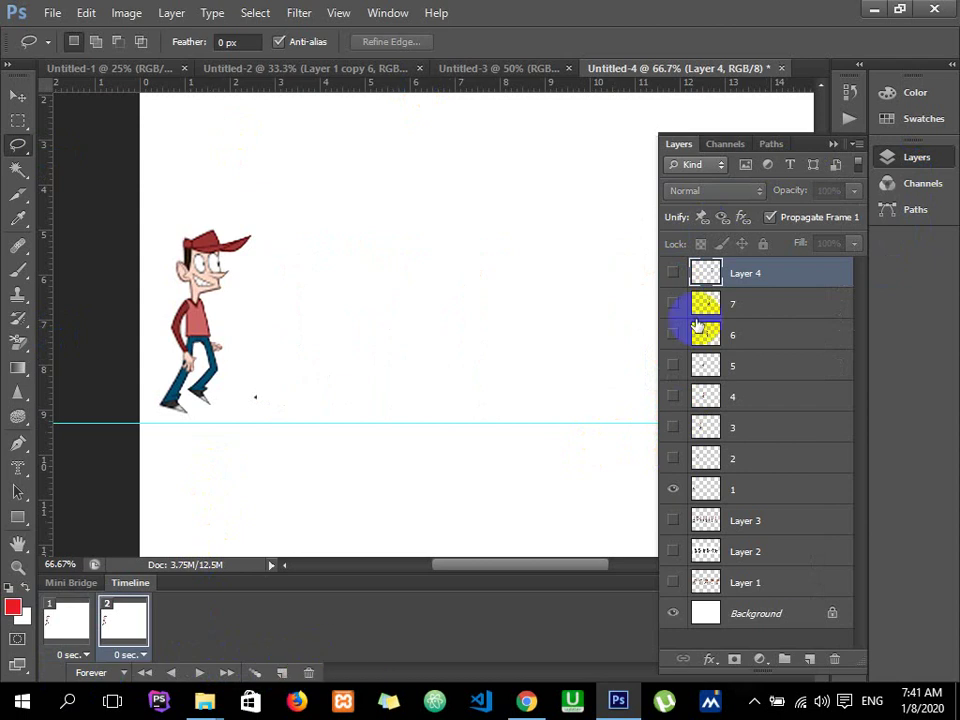
left_click(673, 491)
left_click(672, 458)
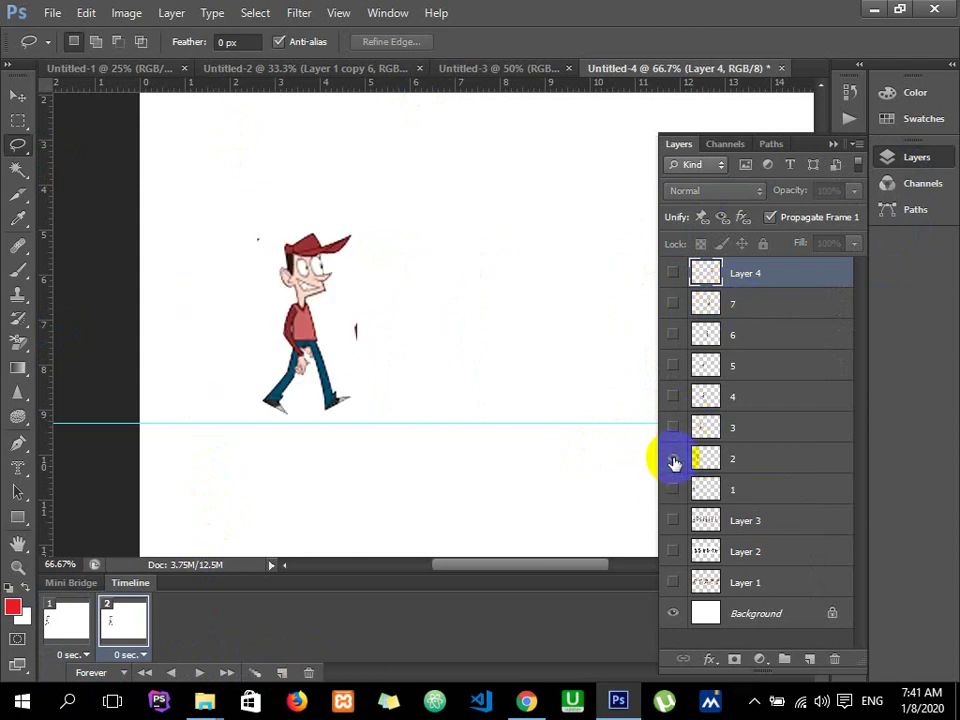
left_click(17, 96)
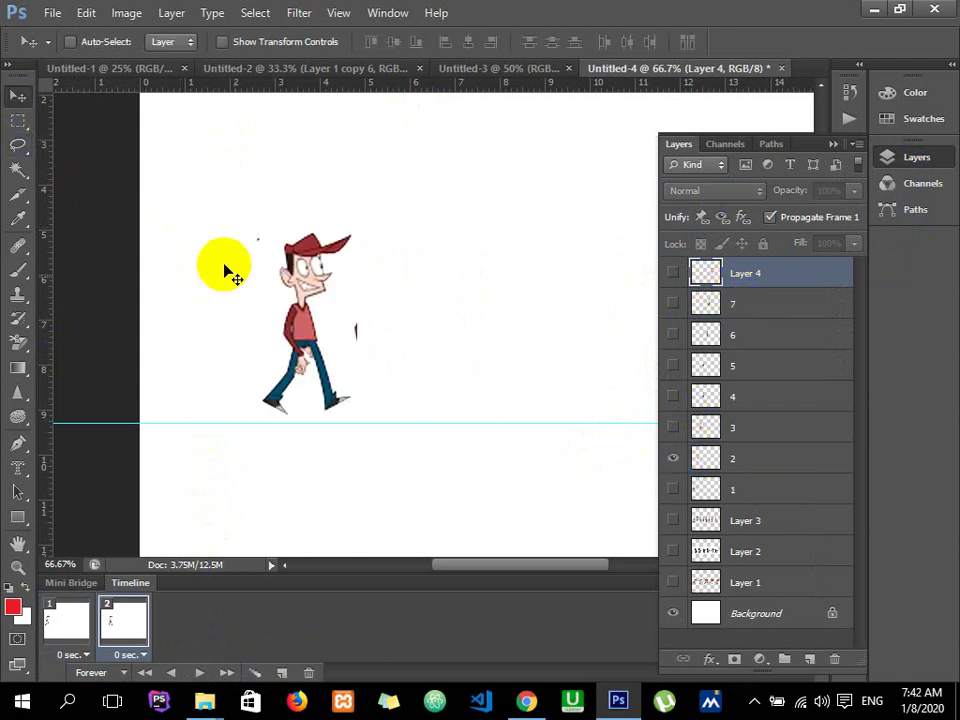
mouse_move(298, 326)
left_mouse_down()
mouse_move(279, 325)
mouse_move(291, 327)
left_mouse_up()
left_click_drag(269, 328, 268, 324)
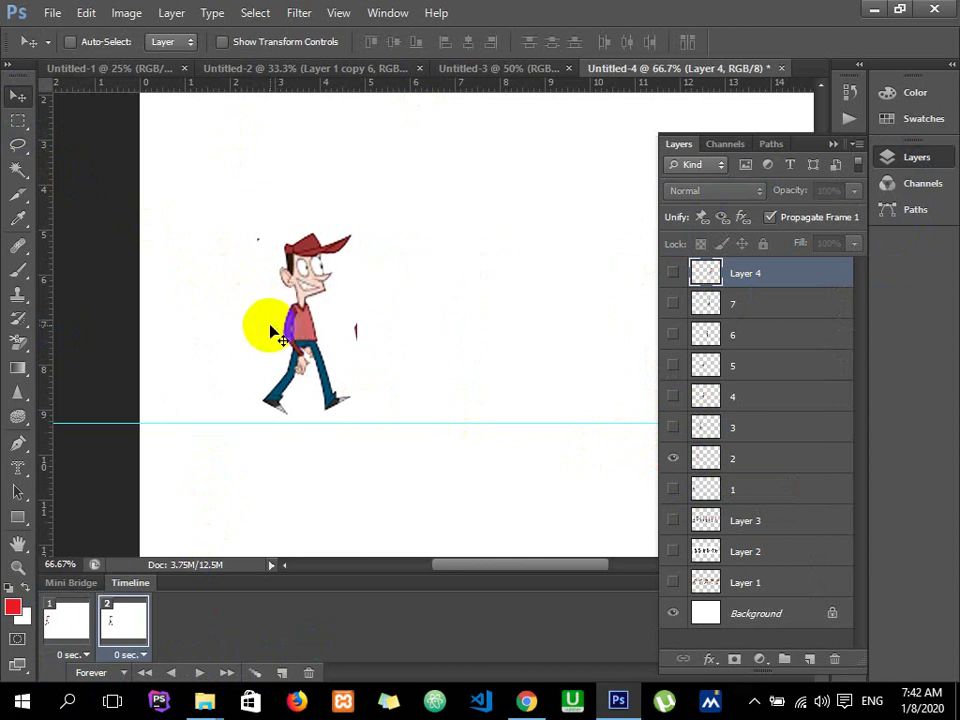
left_click(730, 460)
mouse_move(360, 262)
left_mouse_down()
mouse_move(287, 330)
mouse_move(270, 318)
mouse_move(262, 340)
left_mouse_up()
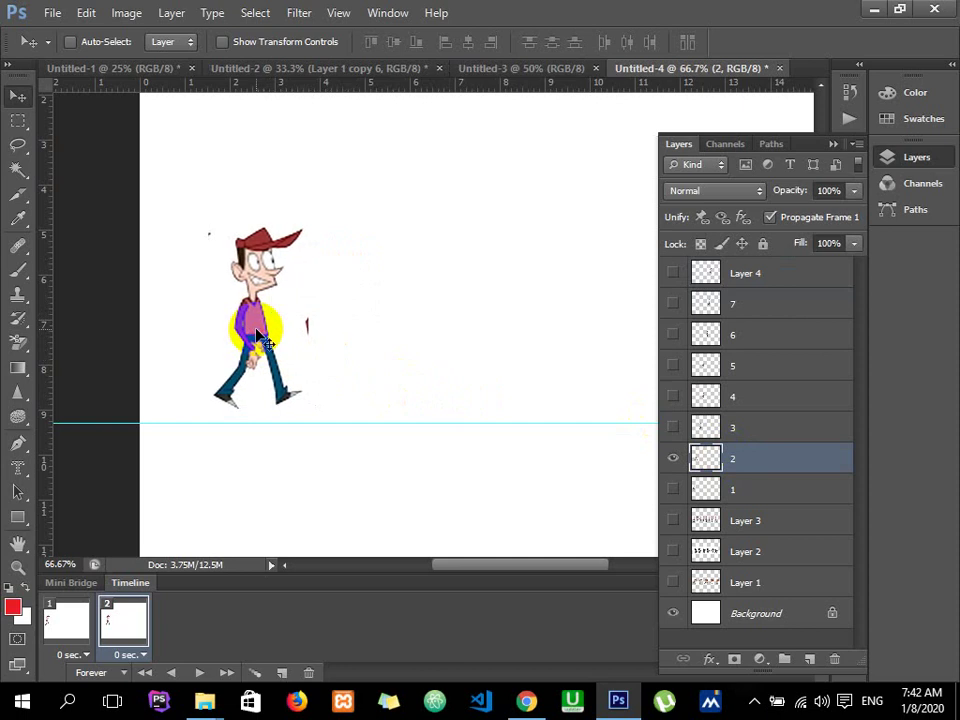
left_click(282, 677)
left_click(673, 458)
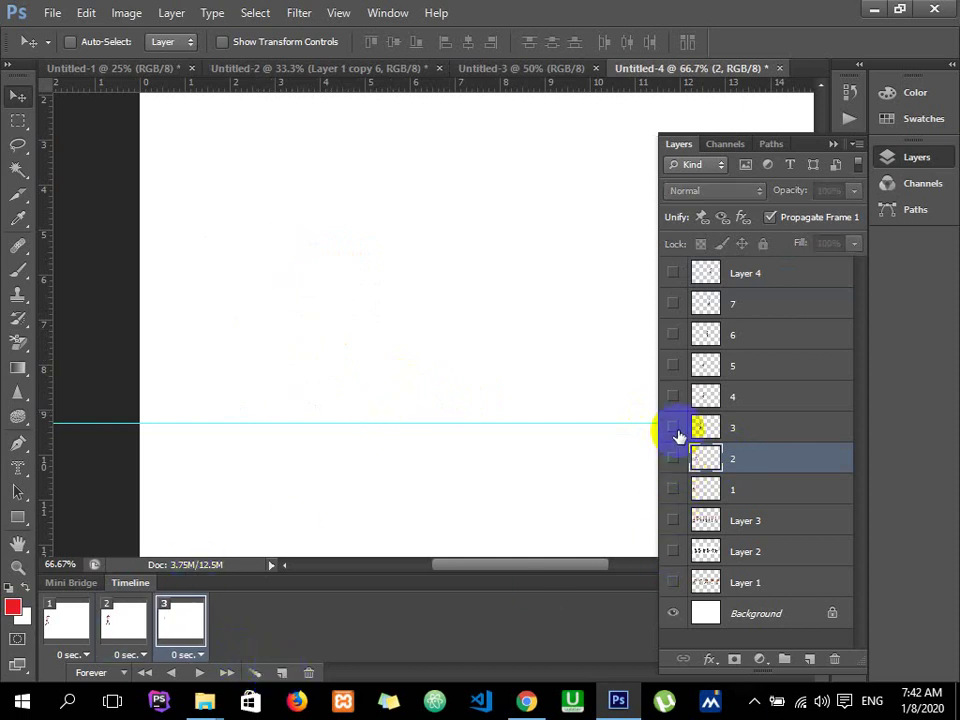
Step: Show pose layer 3 moved left in frame 3, then add frame 4 showing only pose layer 4 moved left
left_click(673, 427)
mouse_move(381, 331)
left_mouse_down()
mouse_move(330, 332)
mouse_move(375, 386)
mouse_move(300, 335)
mouse_move(283, 335)
left_mouse_up()
left_click(729, 428)
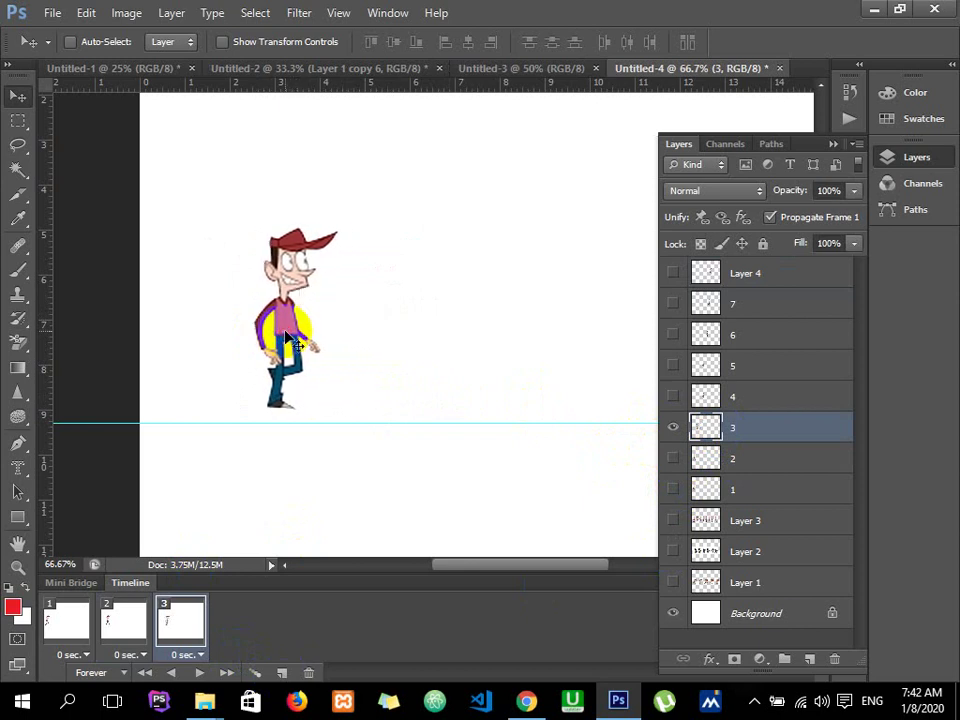
left_click(282, 674)
left_click(281, 674)
left_click(672, 428)
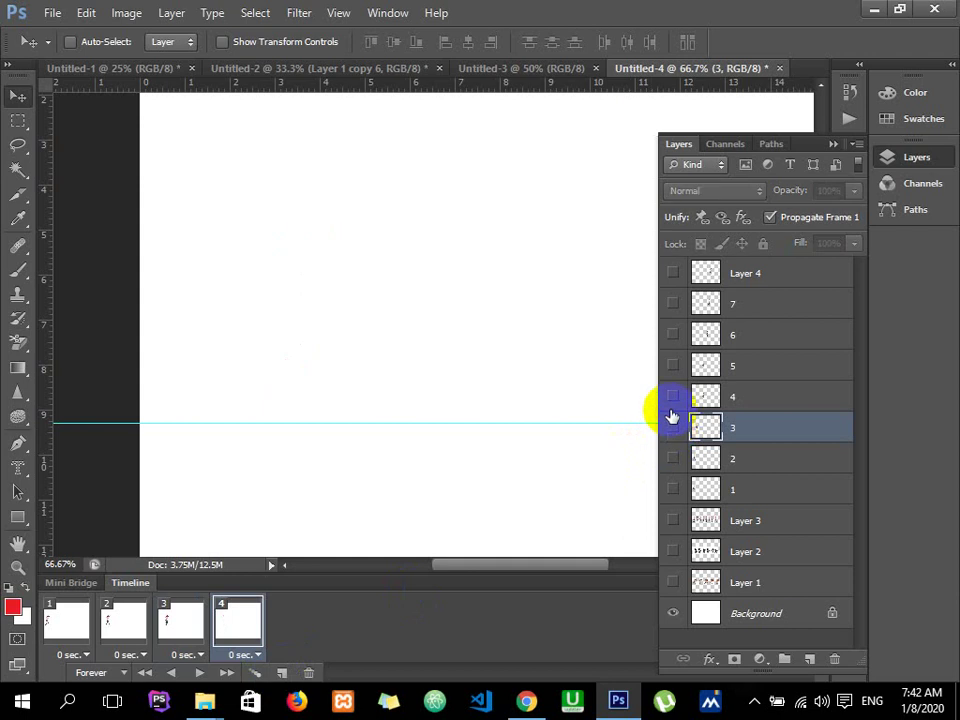
left_click(672, 396)
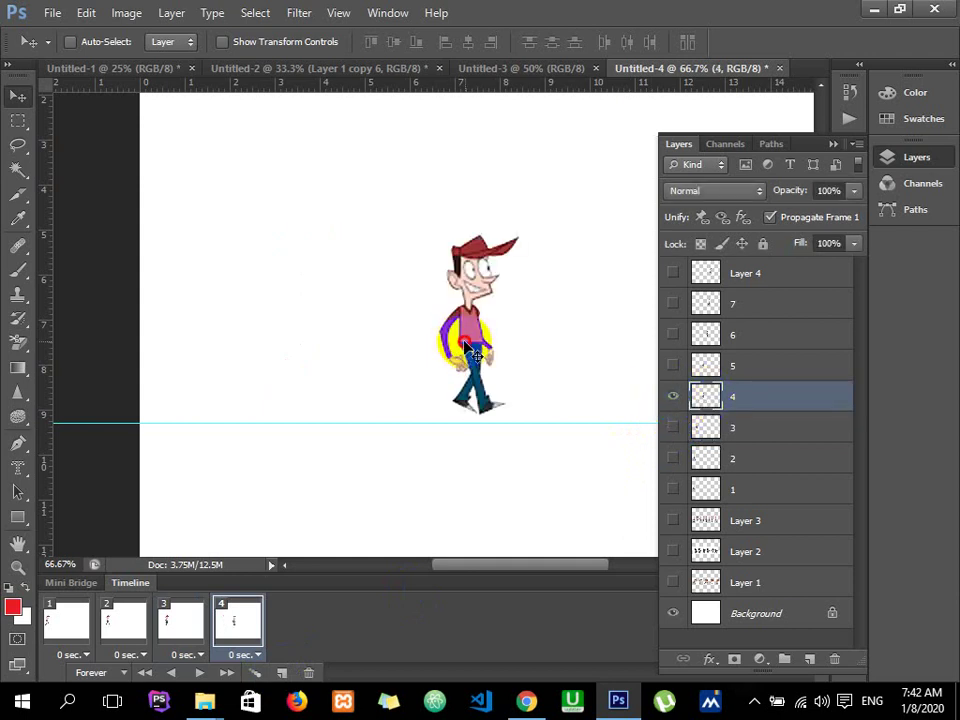
left_click_drag(464, 342, 345, 347)
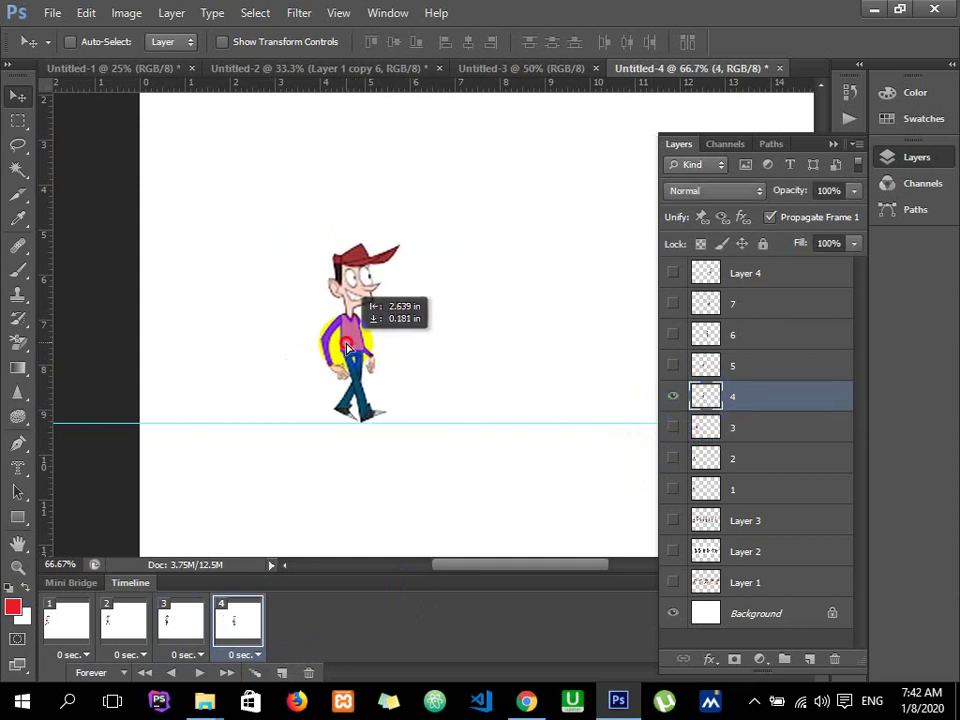
left_click_drag(345, 347, 330, 336)
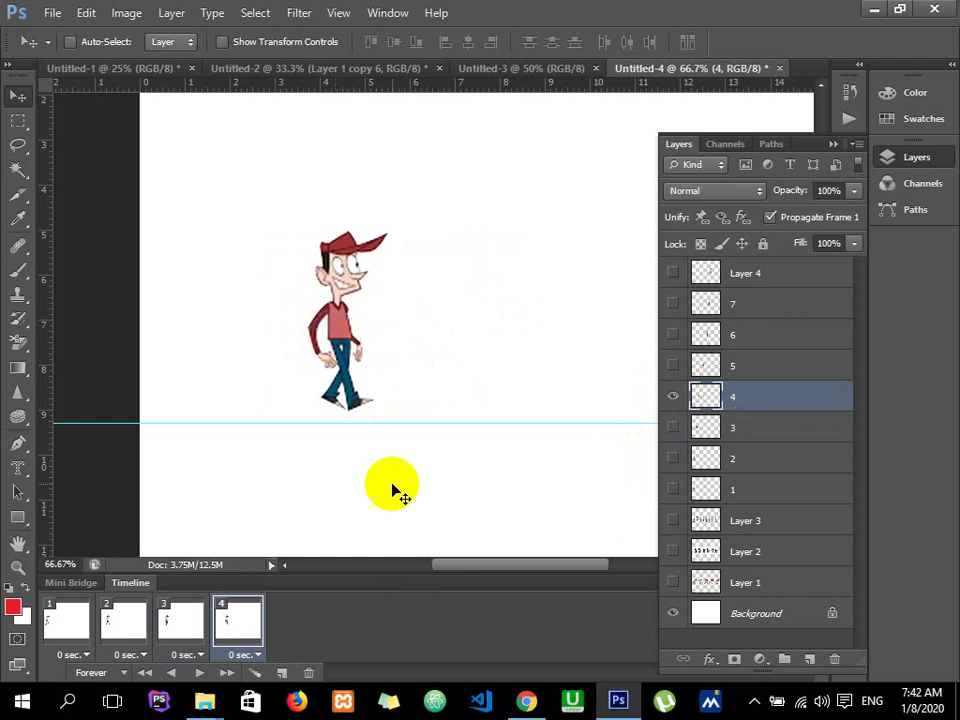
Step: Add frame 5 showing only pose layer 5, moved left and nudged slightly down
left_click(283, 672)
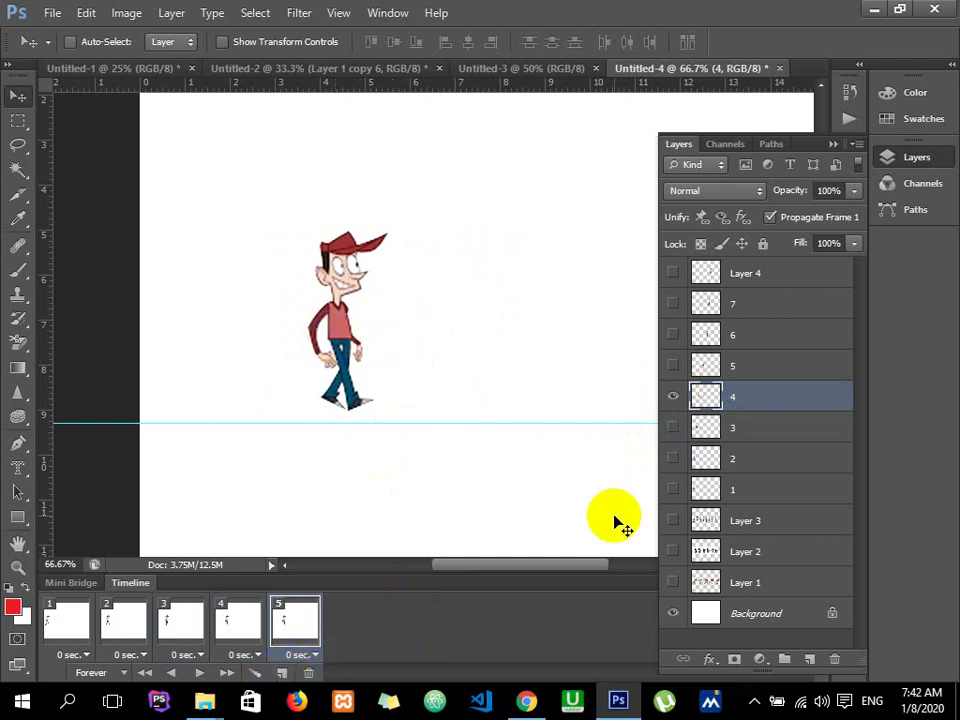
left_click(673, 396)
left_click(673, 365)
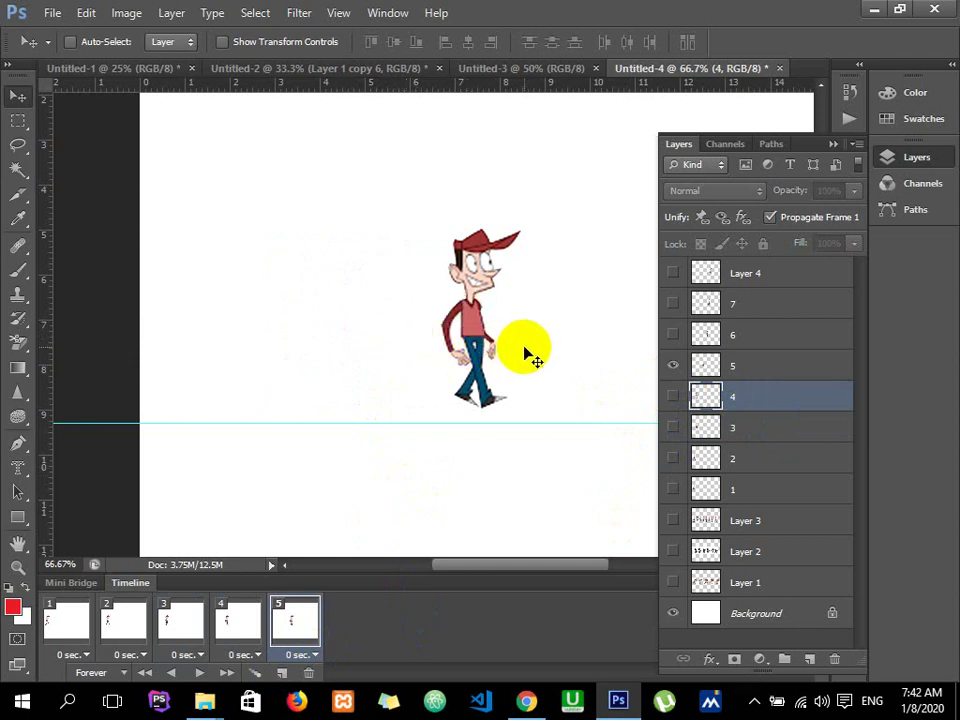
left_click(760, 366)
mouse_move(480, 330)
left_mouse_down()
mouse_move(368, 328)
mouse_move(370, 336)
left_mouse_up()
left_click(280, 633)
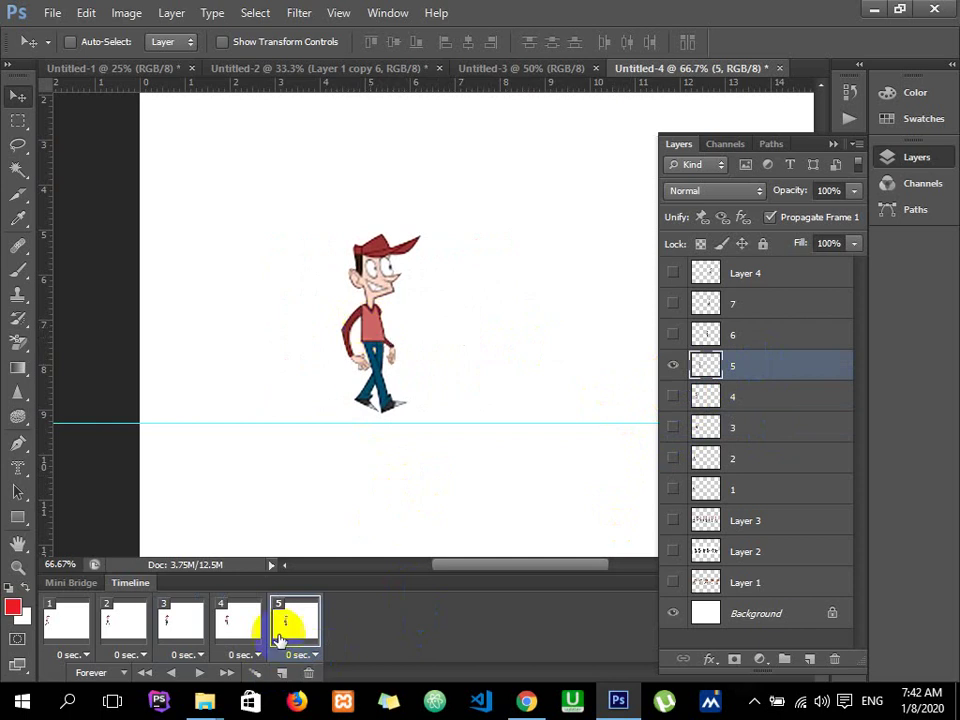
Step: Add frame 6 showing only pose layer 6, moved left into place
left_click(283, 675)
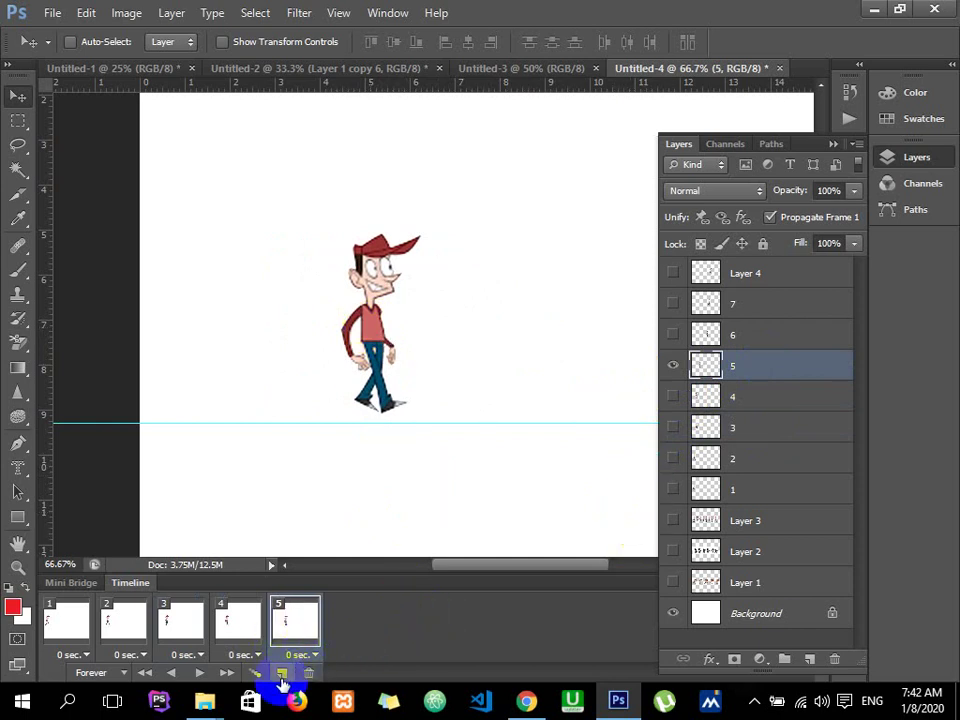
left_click(673, 366)
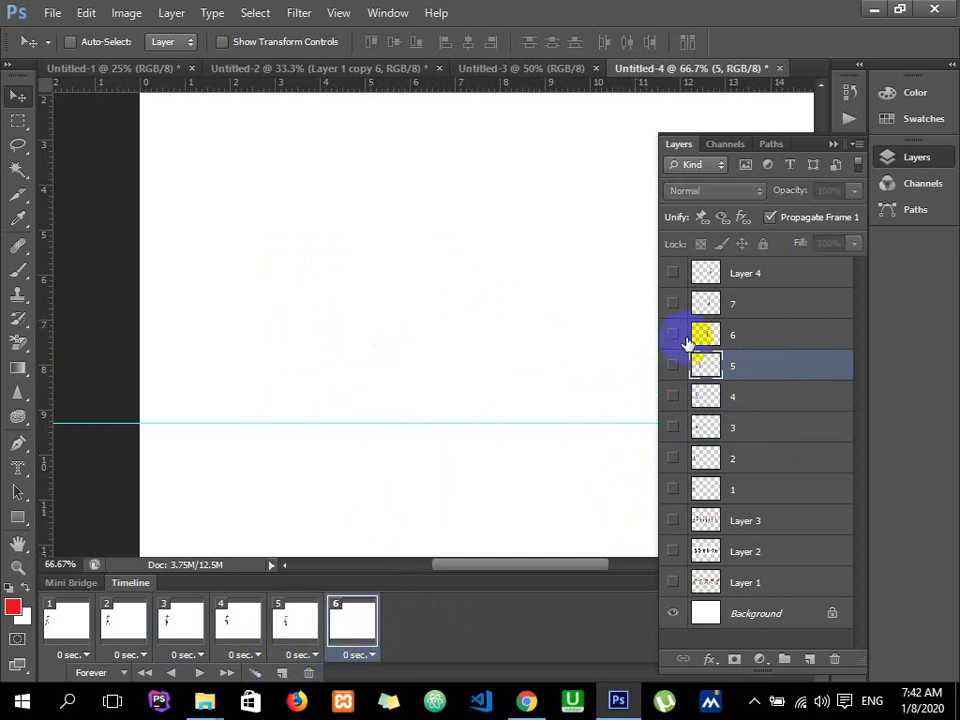
left_click(673, 336)
left_click(733, 335)
left_click_drag(582, 425, 432, 331)
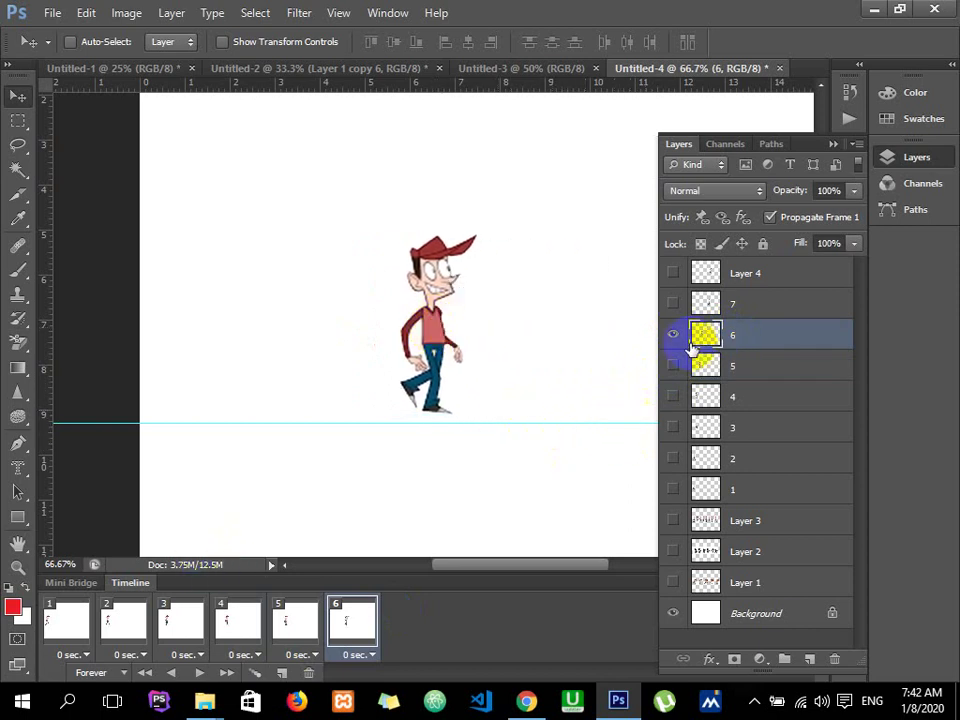
Step: Add frame 7 showing only pose layer 7, moved left into place
left_click(282, 673)
left_click(673, 335)
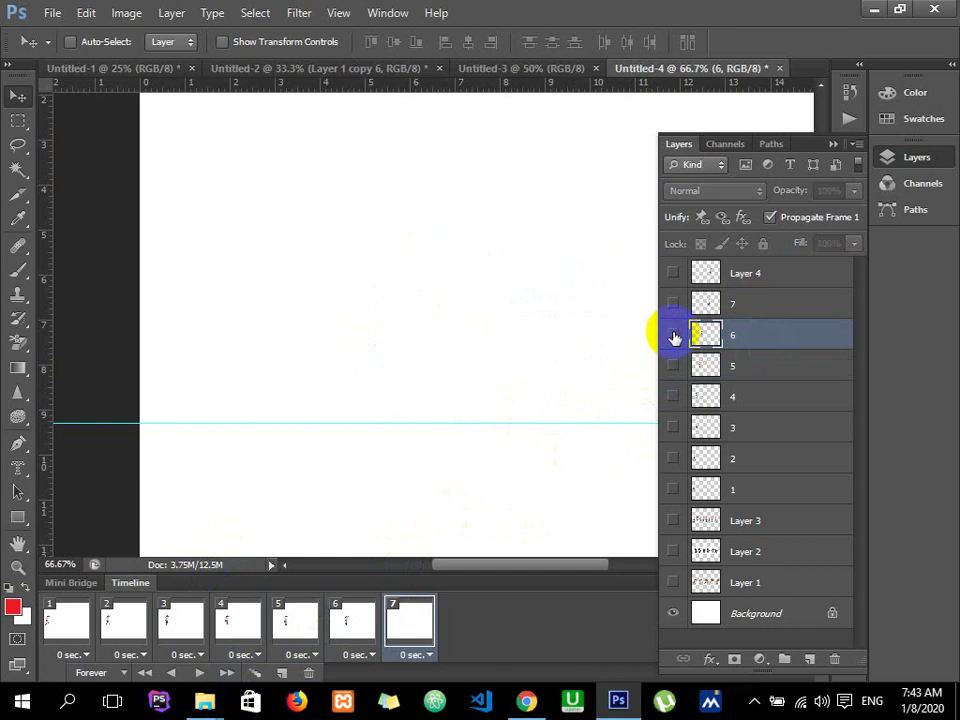
left_click(673, 304)
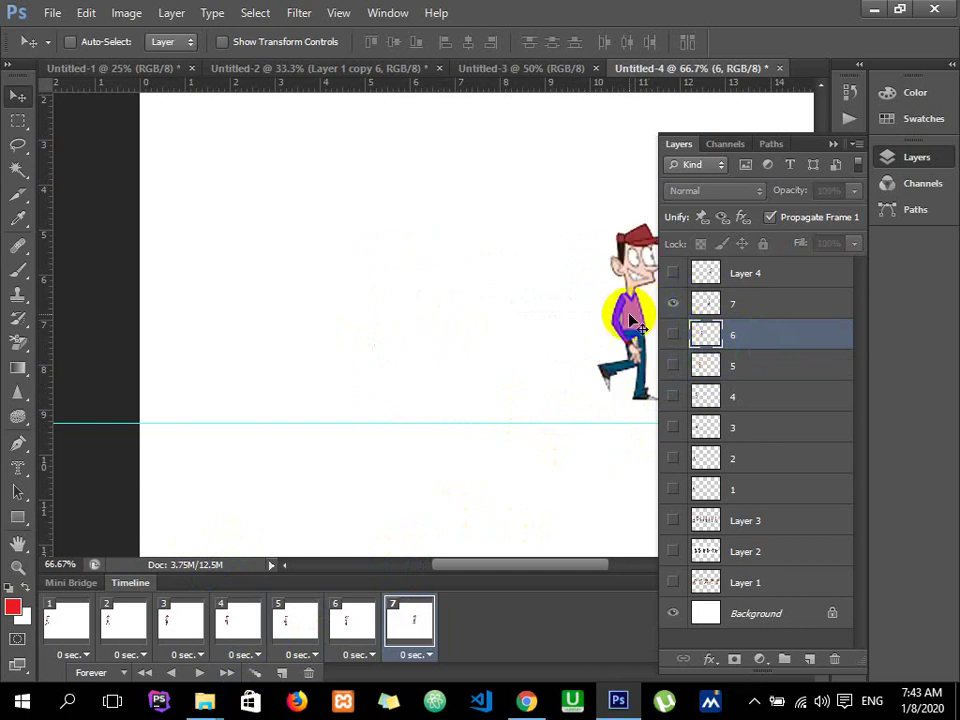
left_click_drag(632, 323, 510, 318)
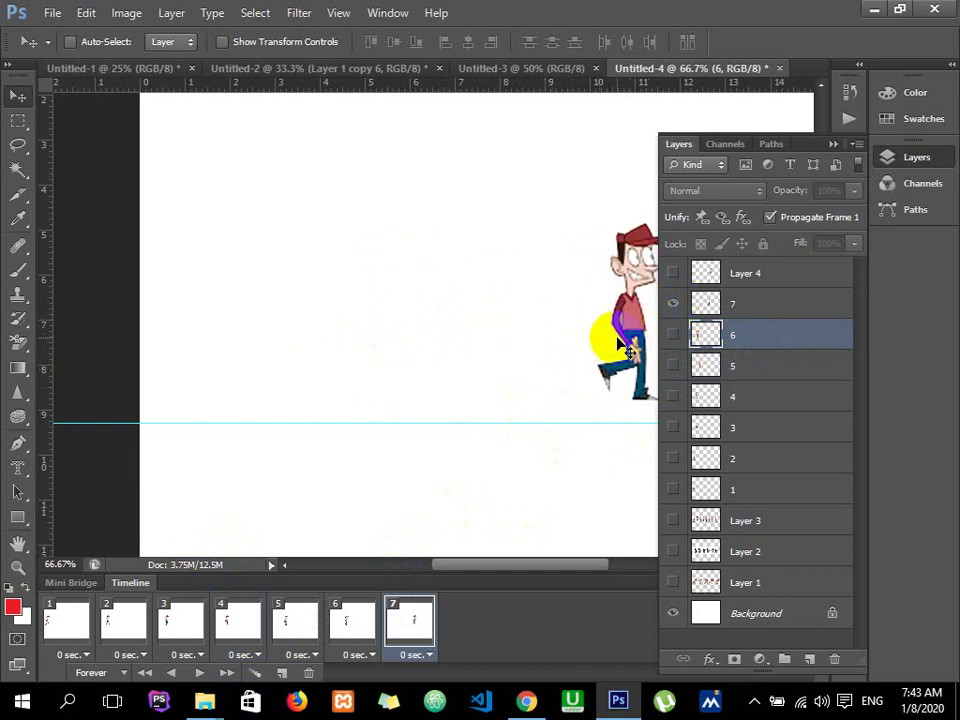
left_click(788, 304)
left_click_drag(645, 318, 508, 333)
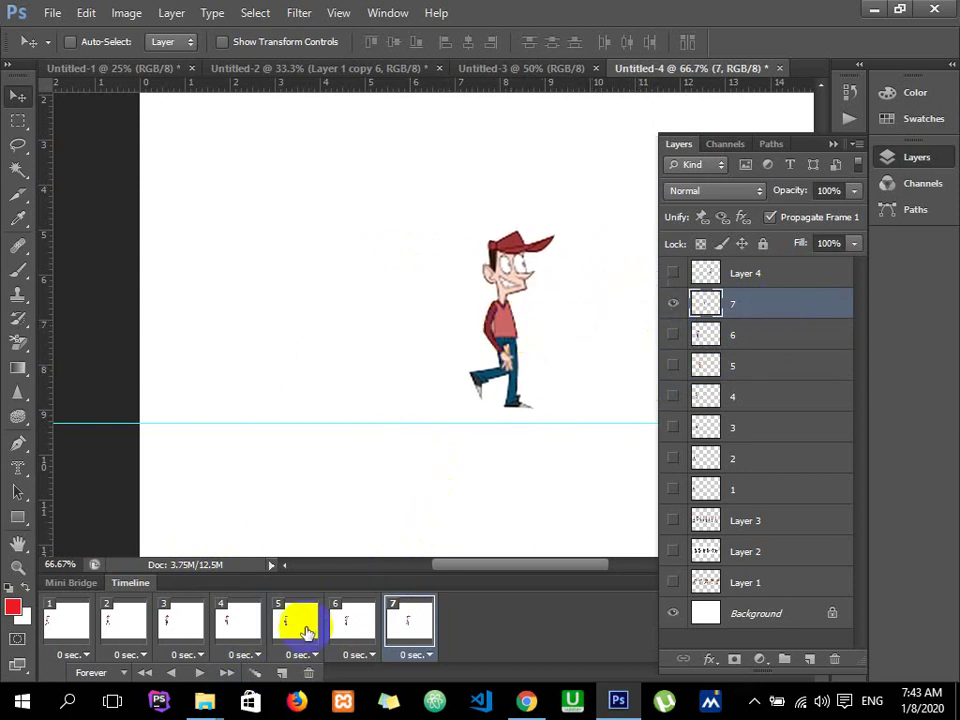
Step: Add frame 8 showing only Layer 4's pose, moved left into place
left_click(281, 671)
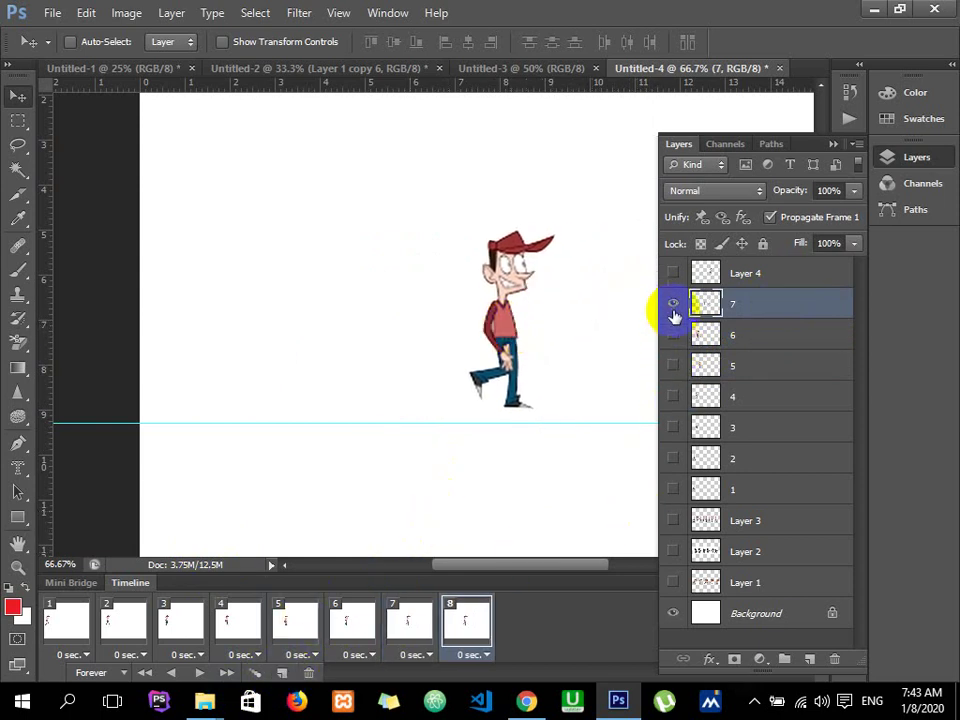
left_click(673, 304)
left_click(672, 273)
left_click_drag(563, 566, 617, 566)
left_click_drag(490, 372, 300, 369)
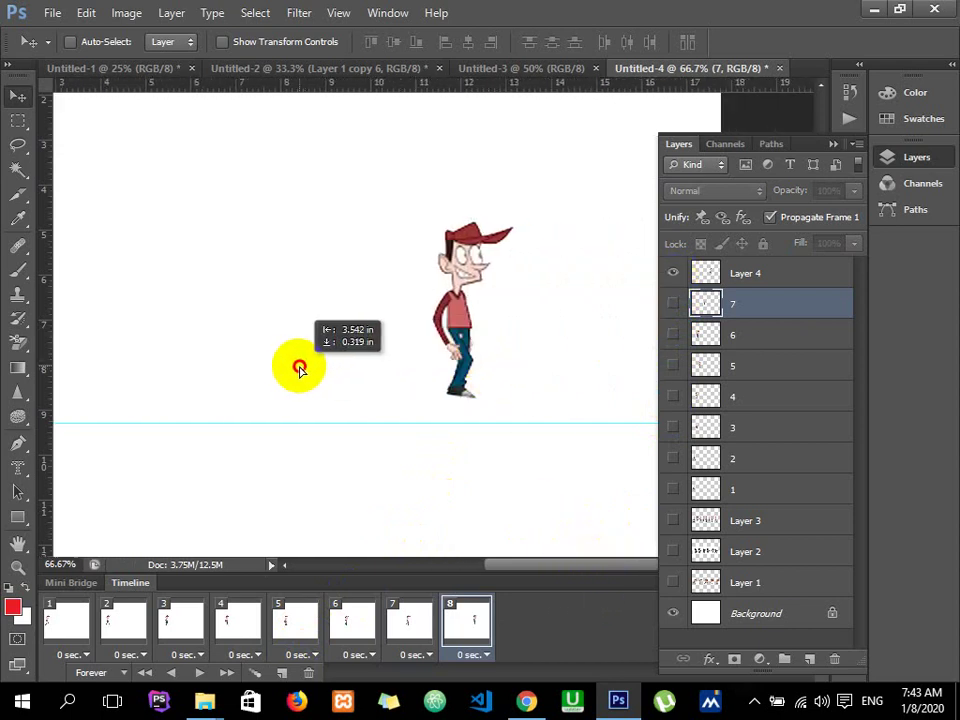
left_click(706, 273)
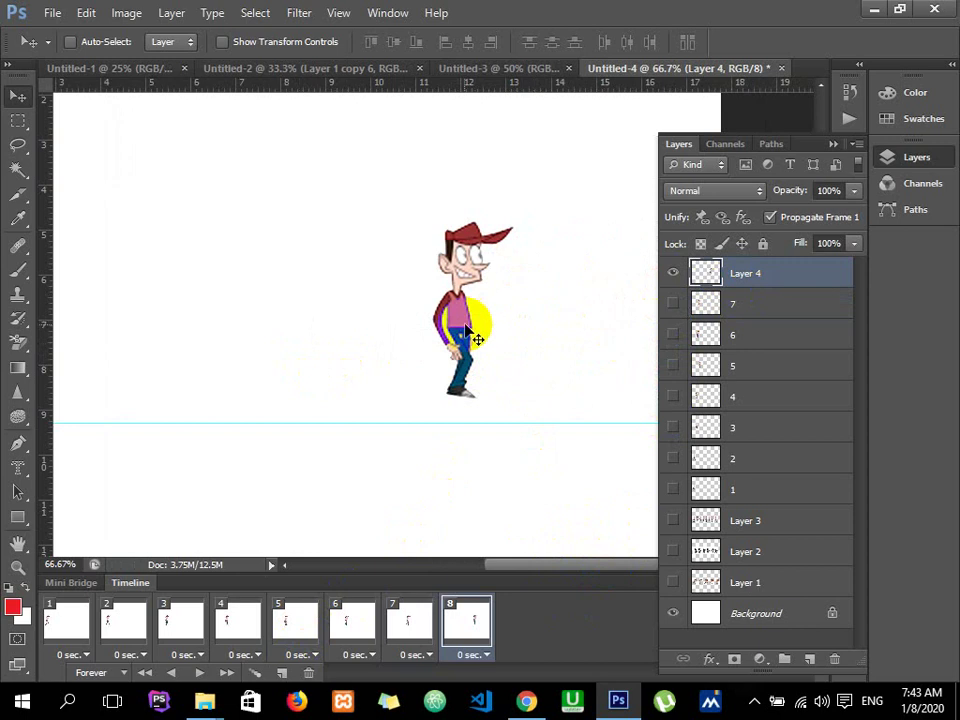
left_click_drag(476, 340, 287, 335)
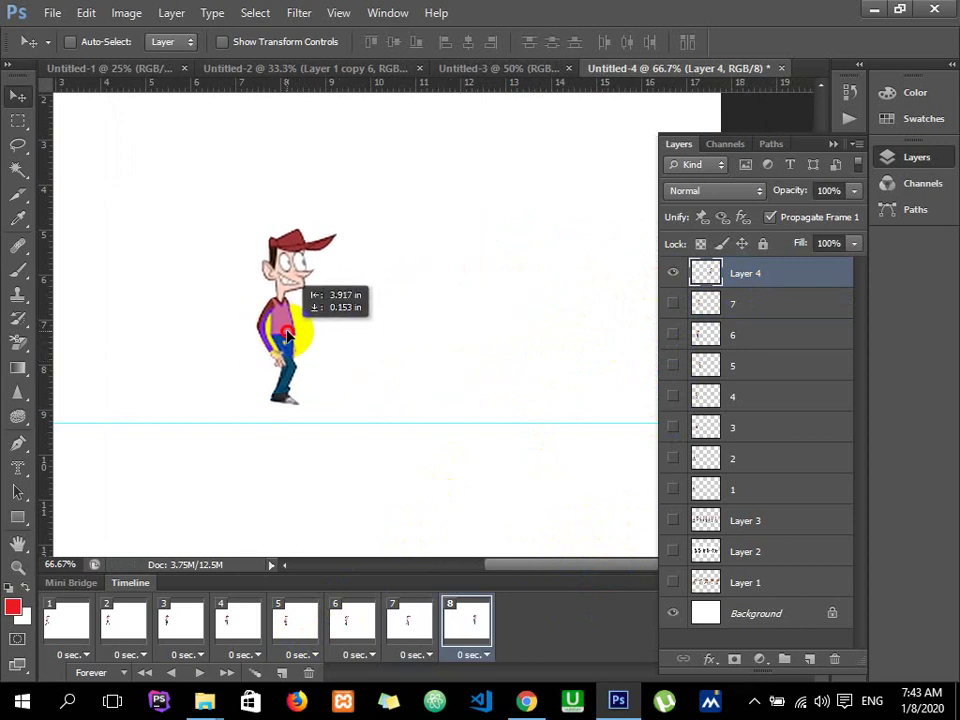
Step: Preview the walk cycle, set every frame's delay to 0.5 seconds, and play it again
left_click(199, 673)
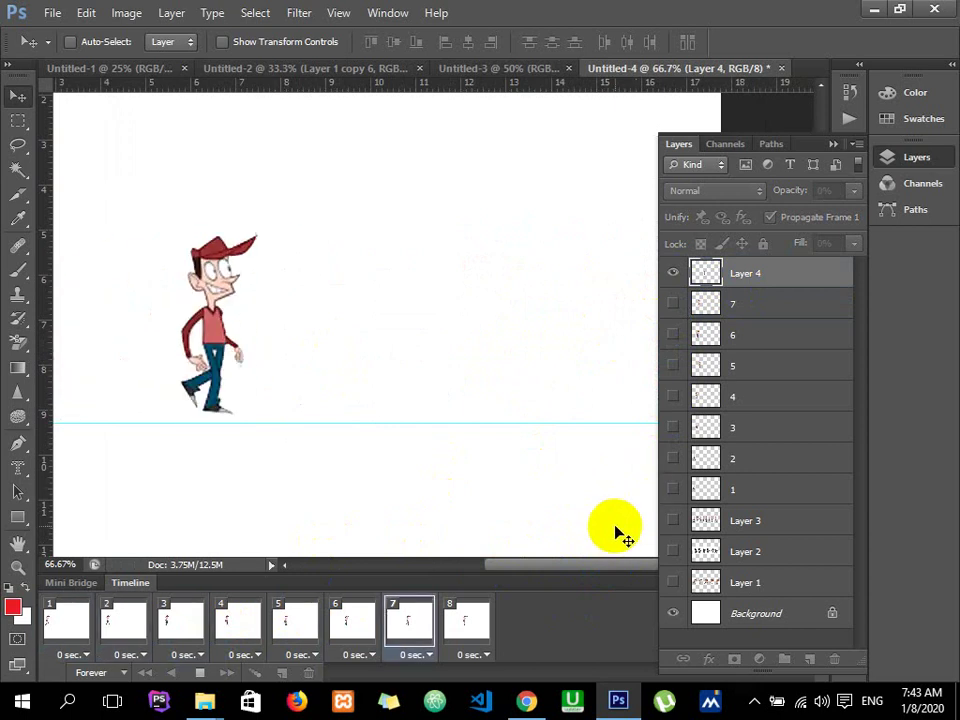
key("ctrl+minus")
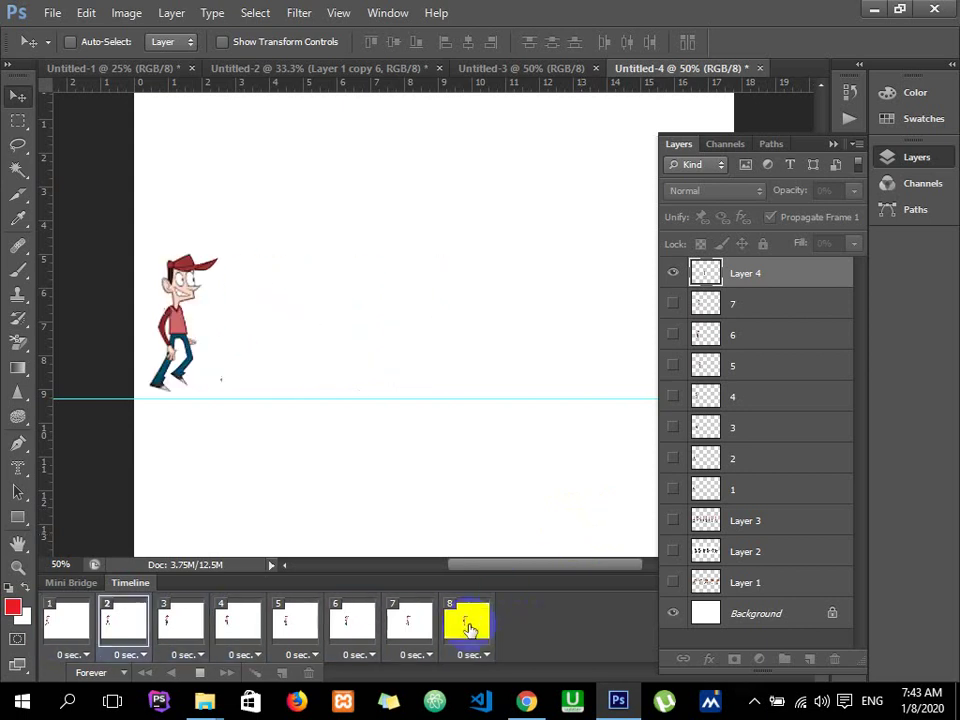
left_click(197, 672)
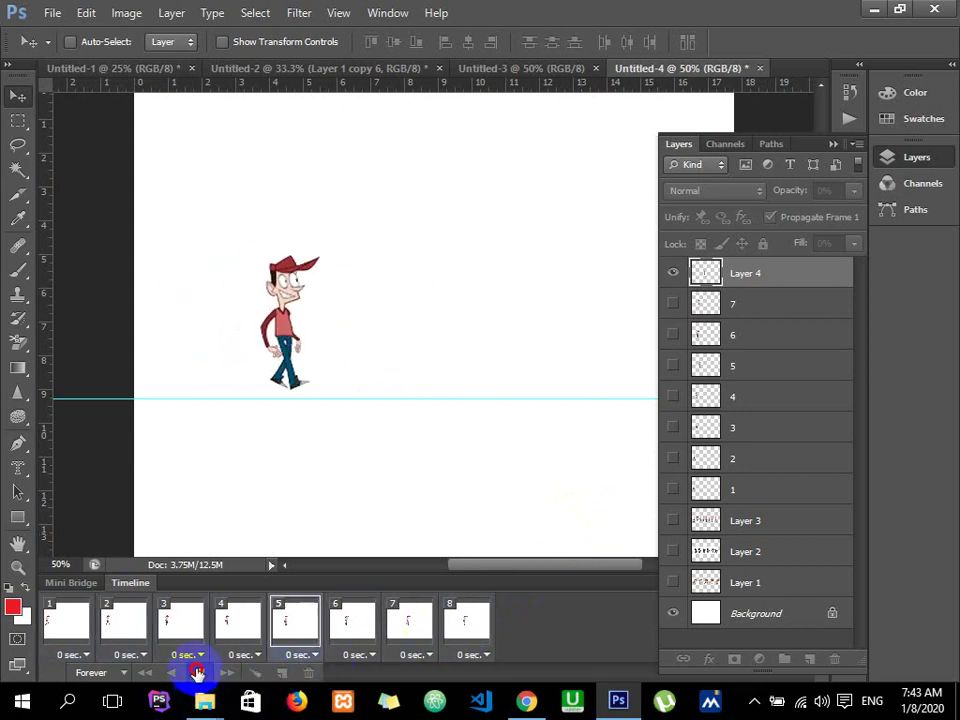
left_click(462, 628)
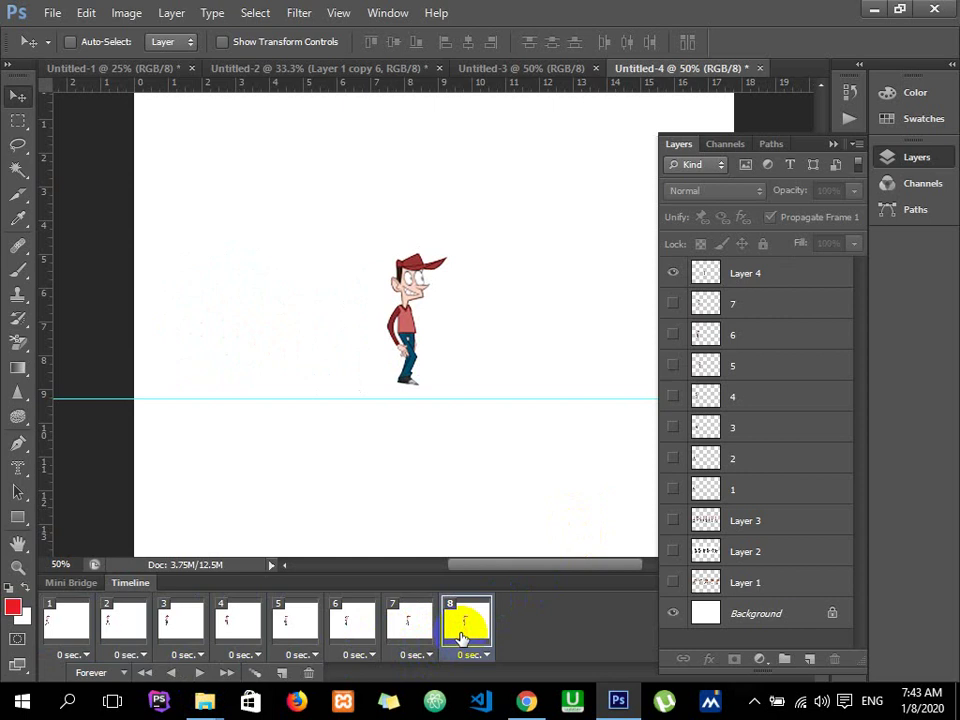
left_click(424, 656)
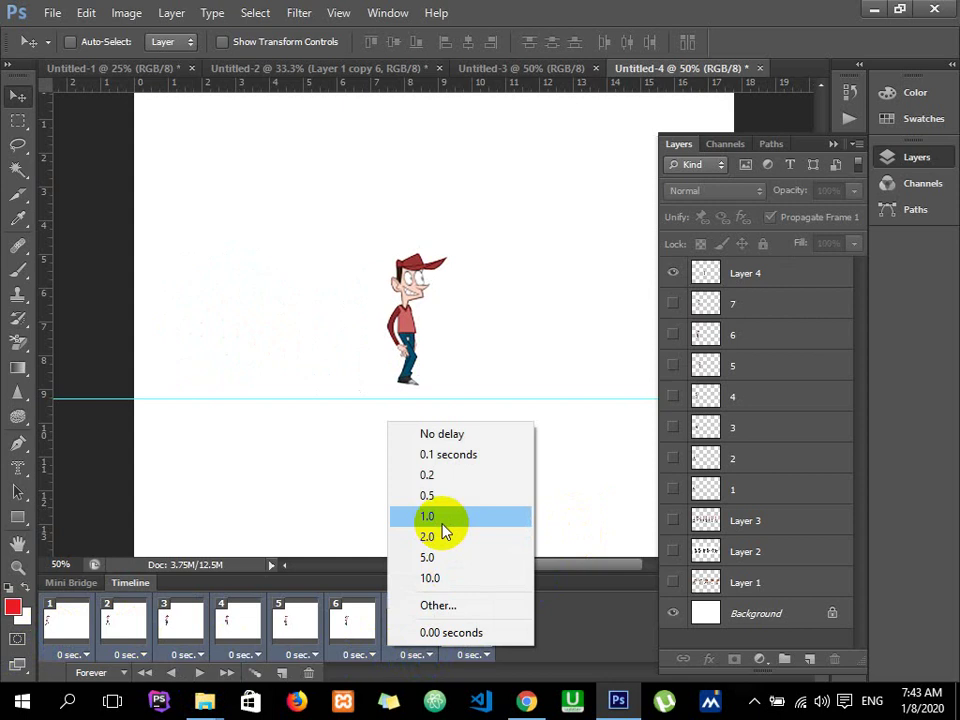
left_click(440, 497)
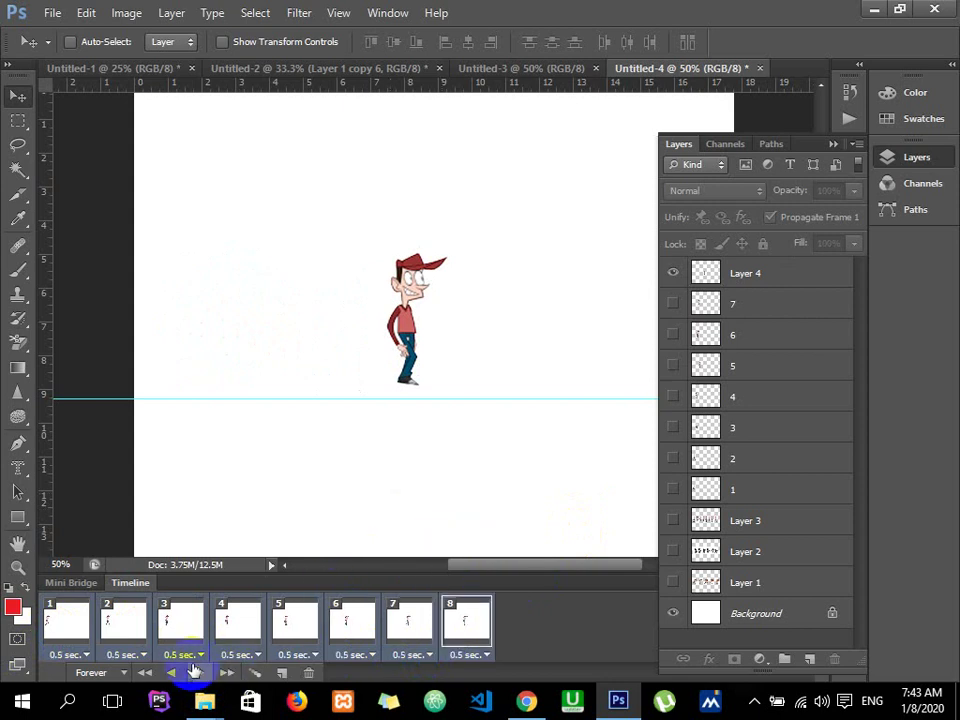
left_click(196, 671)
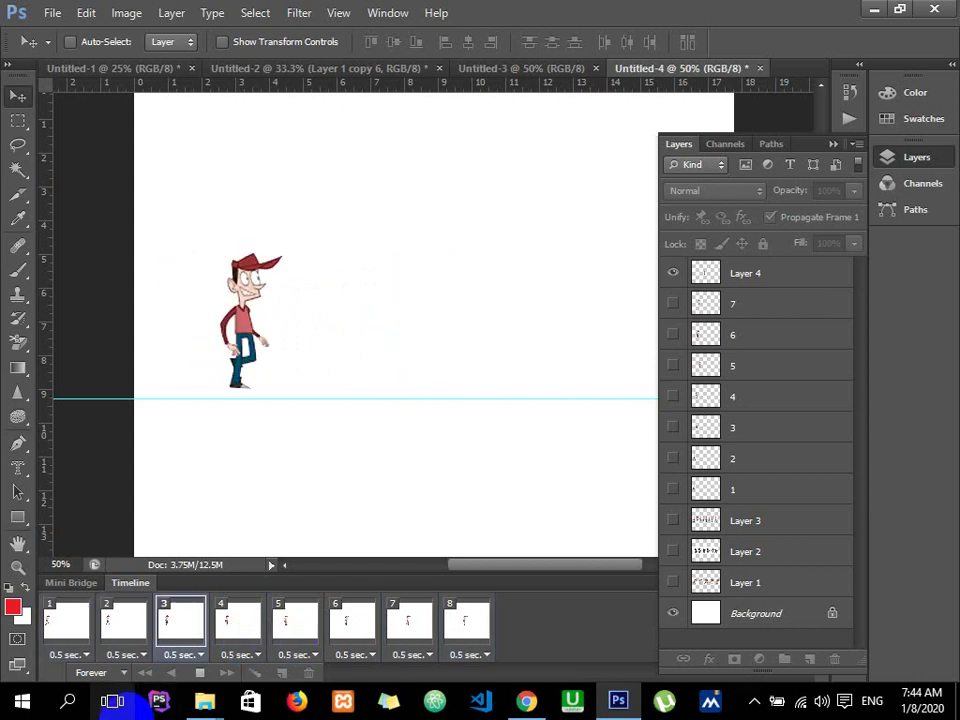
Step: Stop playback, flip layer 5's character with Transform > Flip Horizontal, and minimize Photoshop
left_click(199, 672)
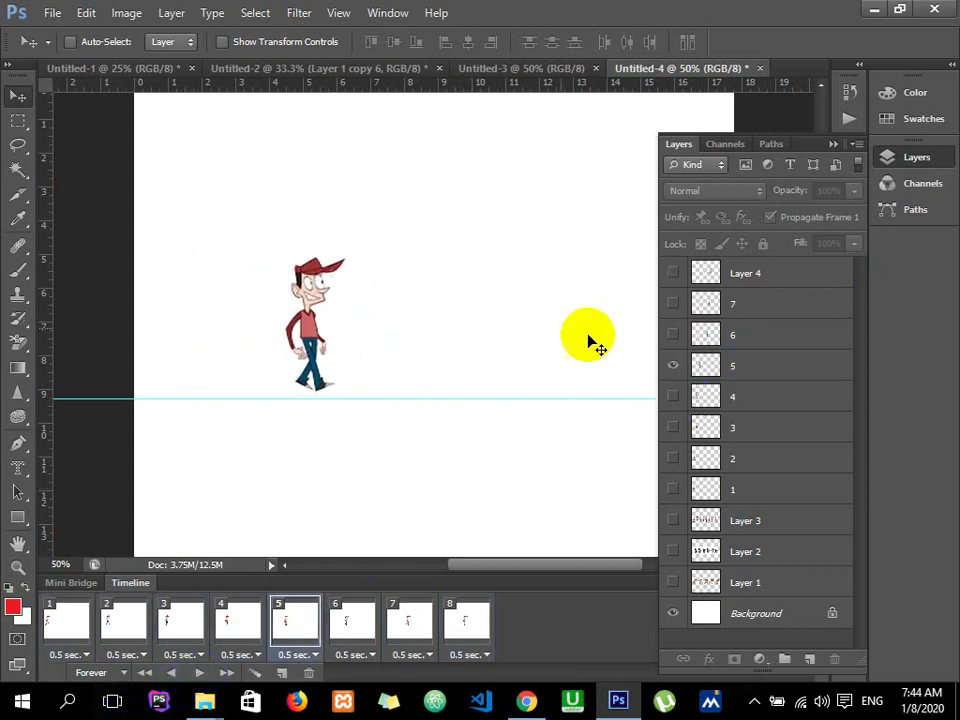
left_click(801, 369)
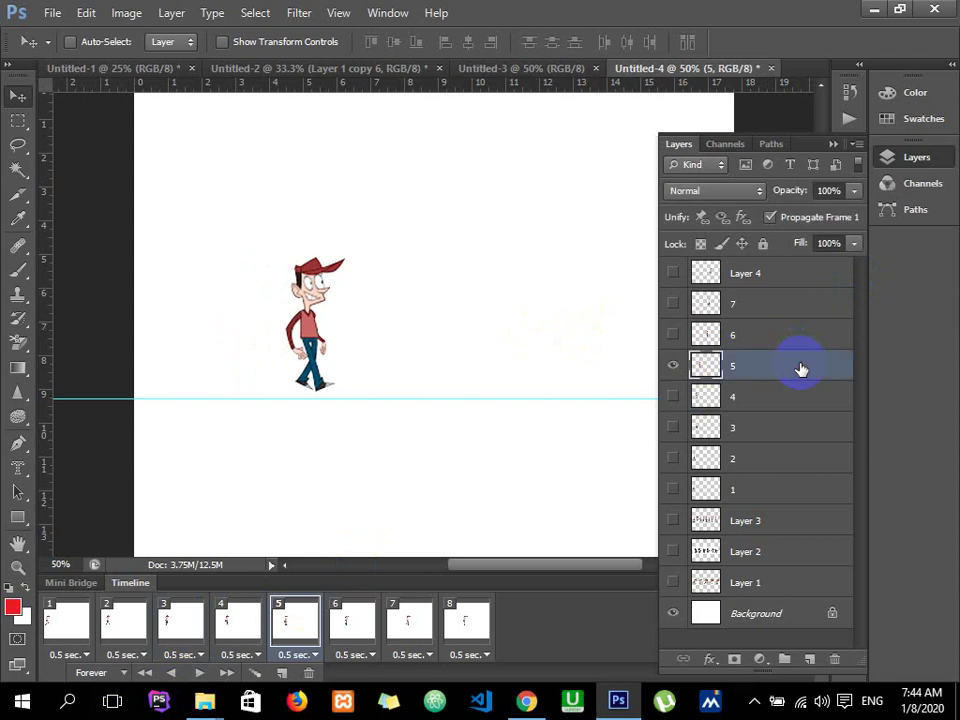
key("ctrl+t")
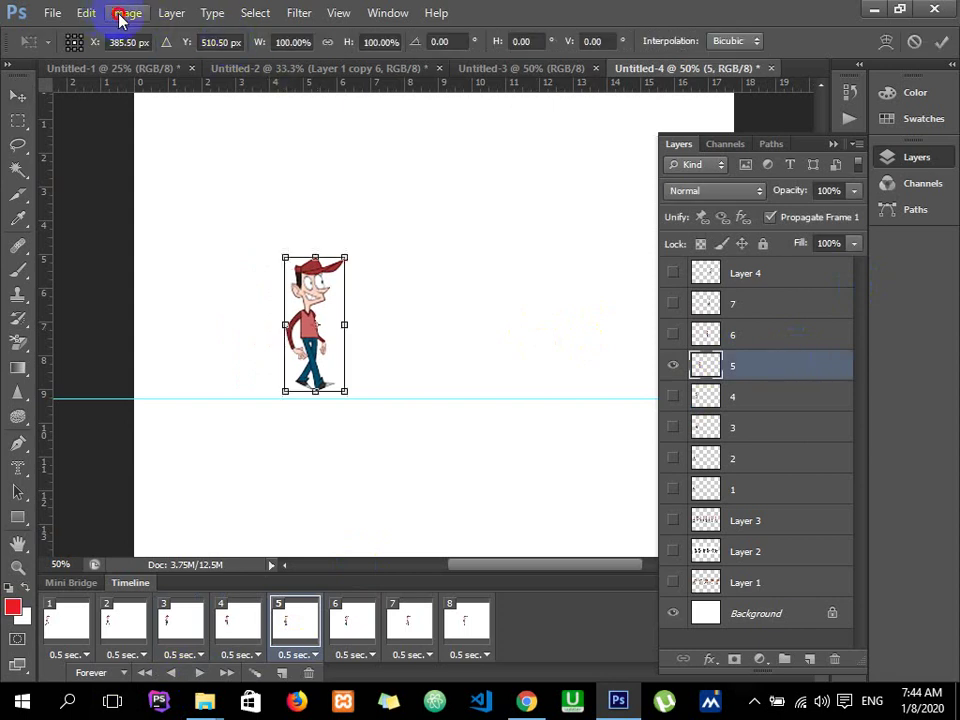
left_click(120, 16)
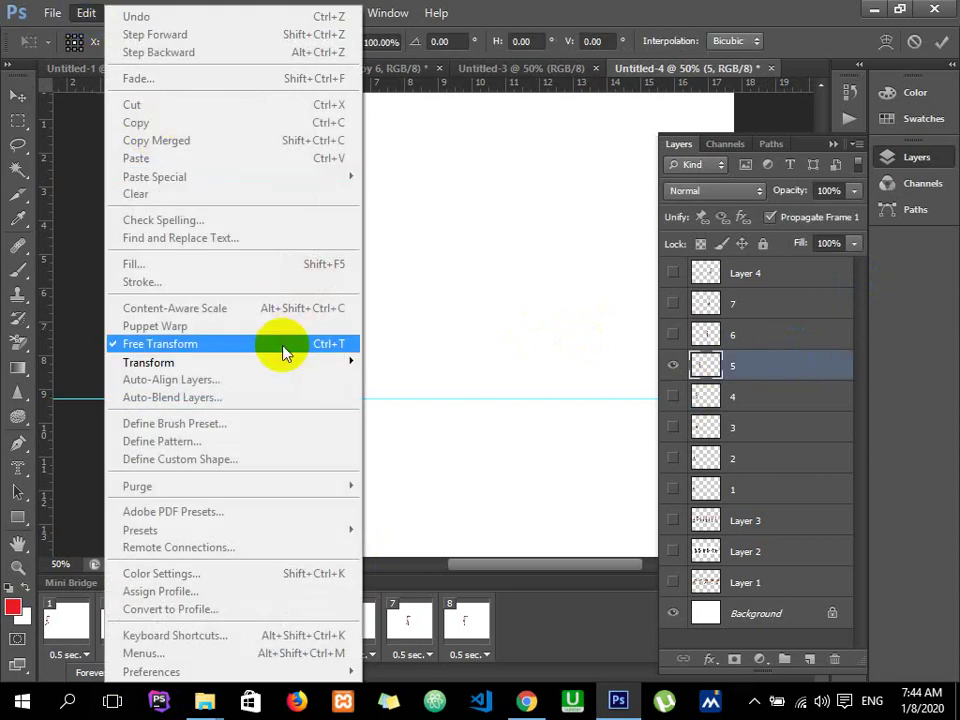
mouse_move(149, 362)
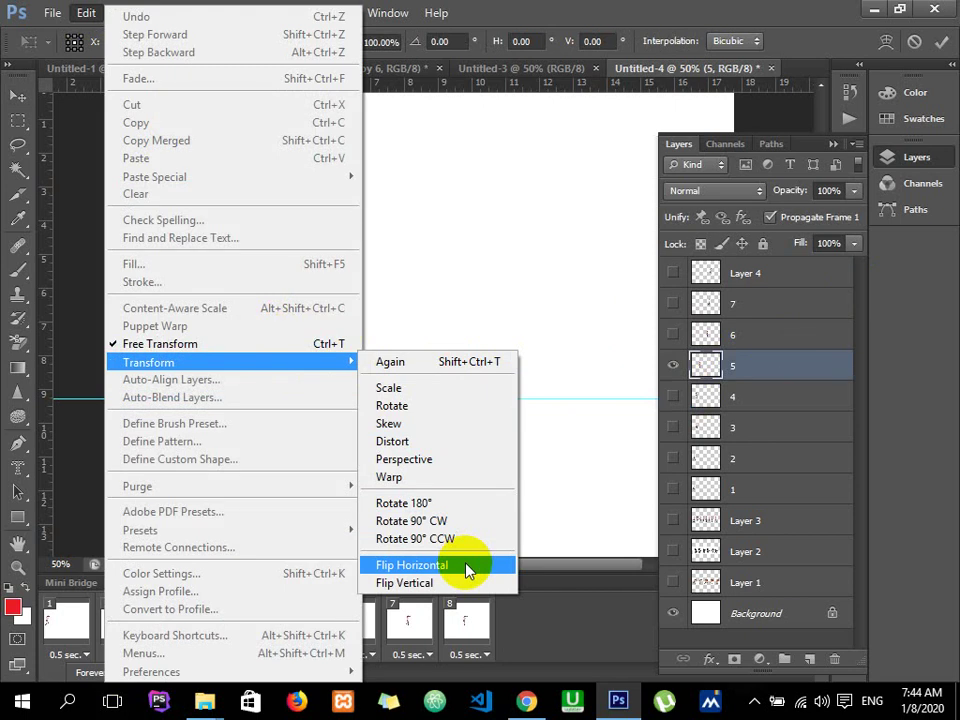
left_click(470, 568)
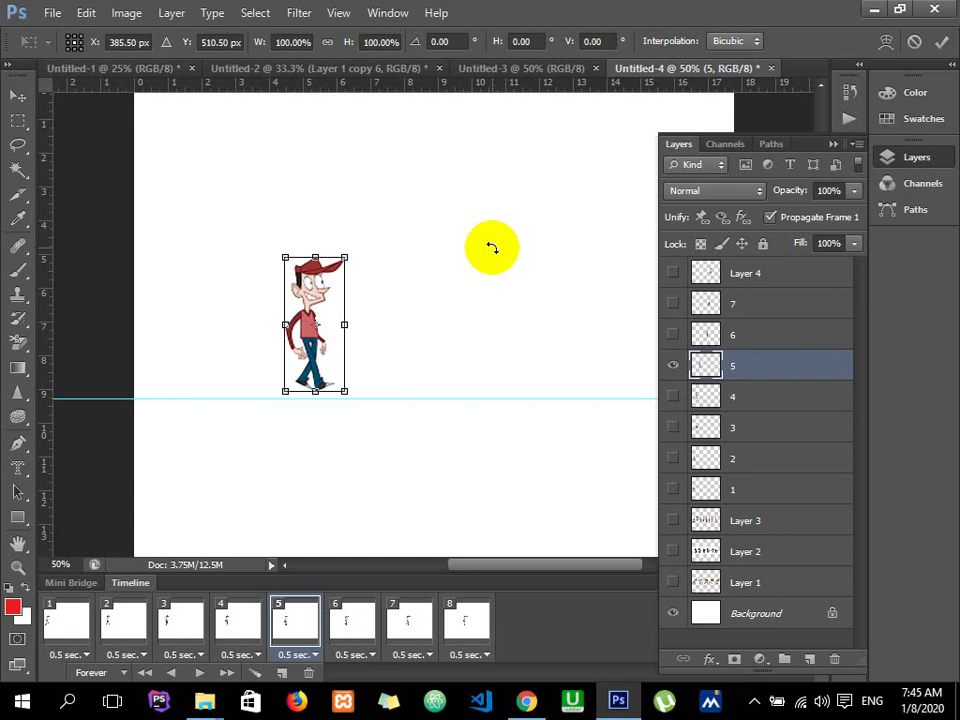
left_click(874, 9)
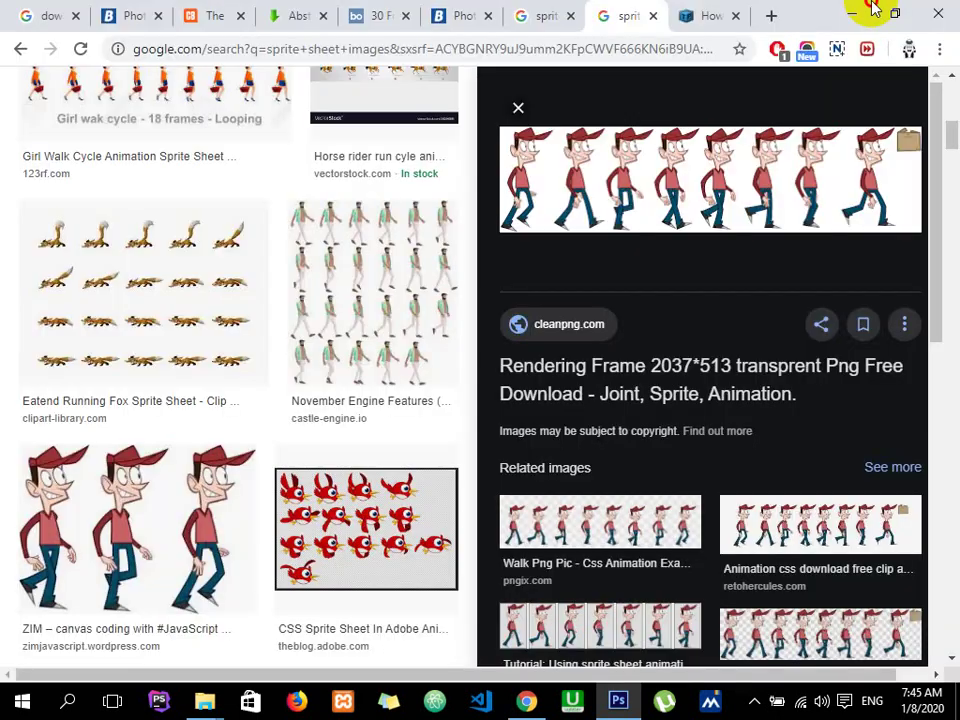
mouse_move(700, 380)
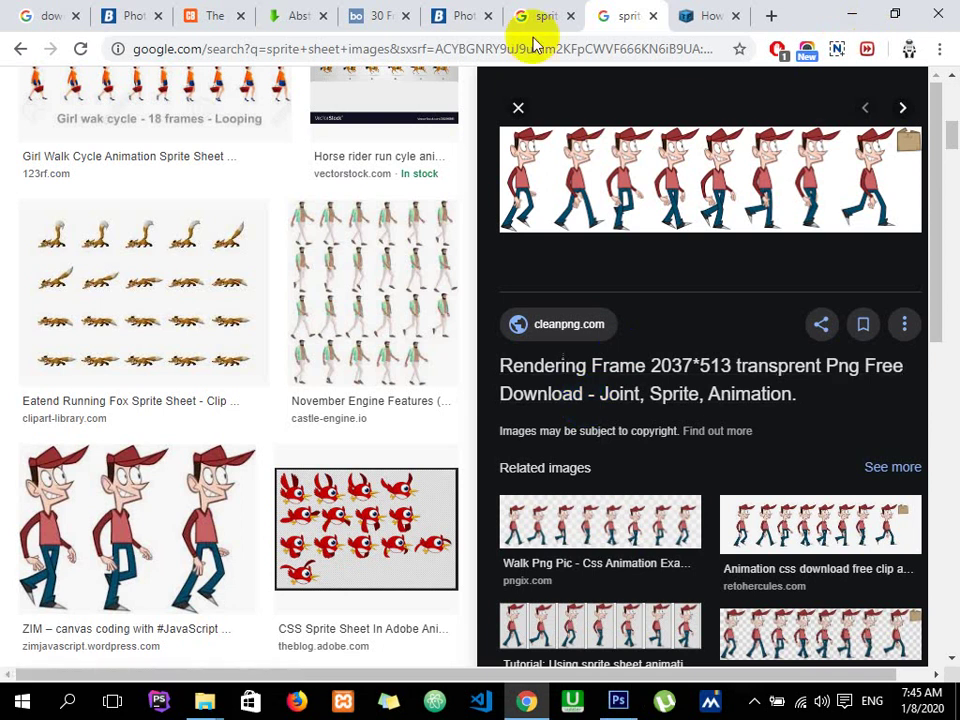
Step: Replace the brushes query with 'c presentation' and open the SlideShare Basics of C programming result in a new tab
left_click(38, 14)
left_click_drag(359, 108, 68, 96)
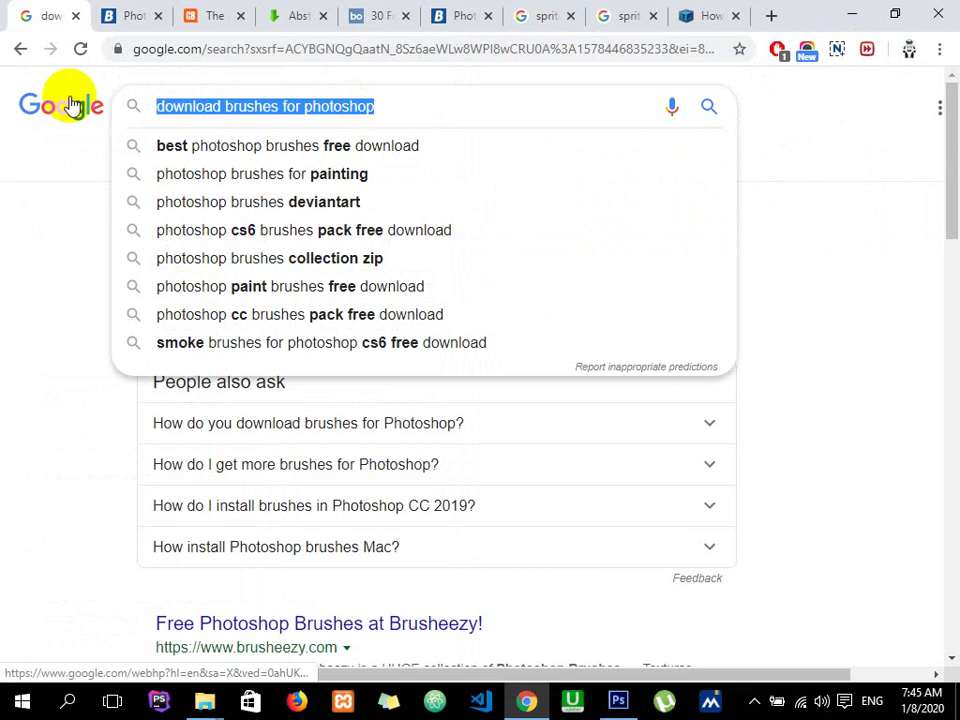
type("ne")
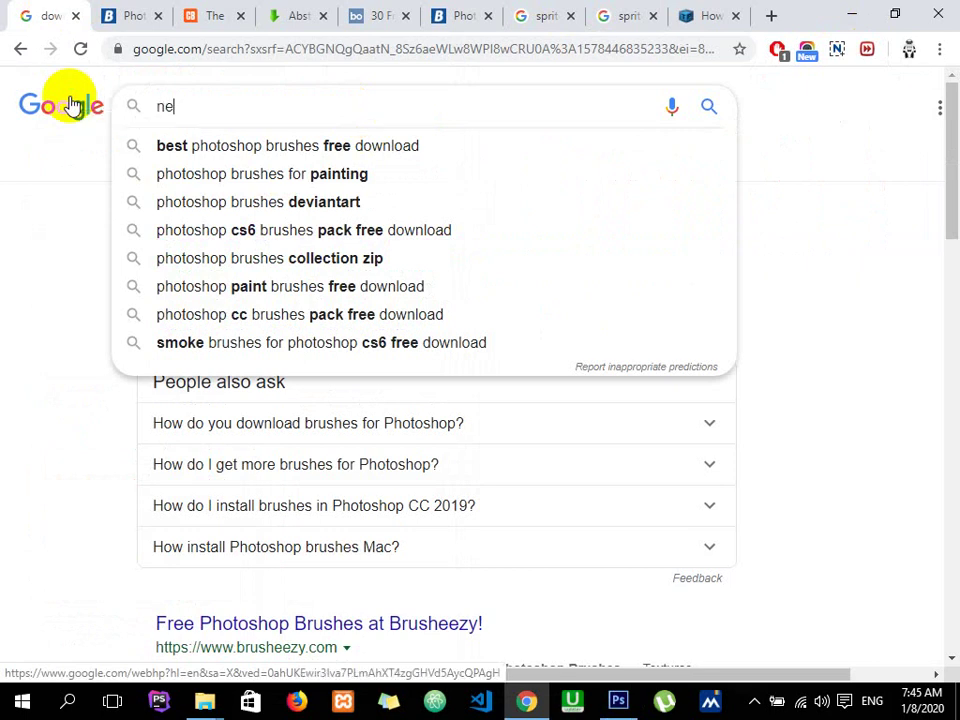
key("BackSpace")
key("BackSpace")
type("c ")
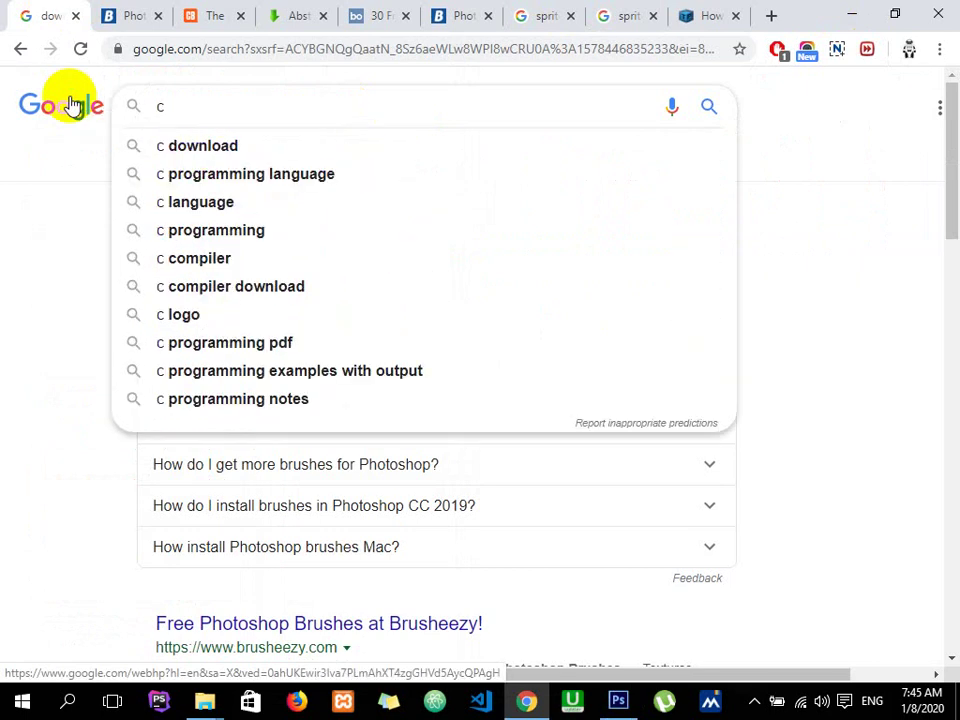
type("presen")
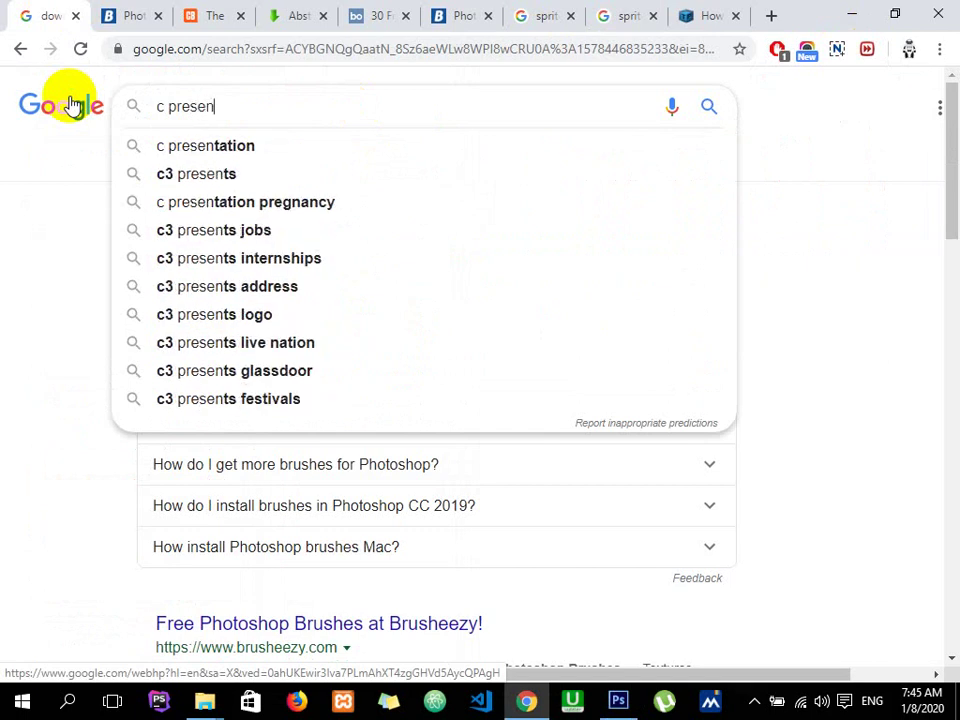
type("tation")
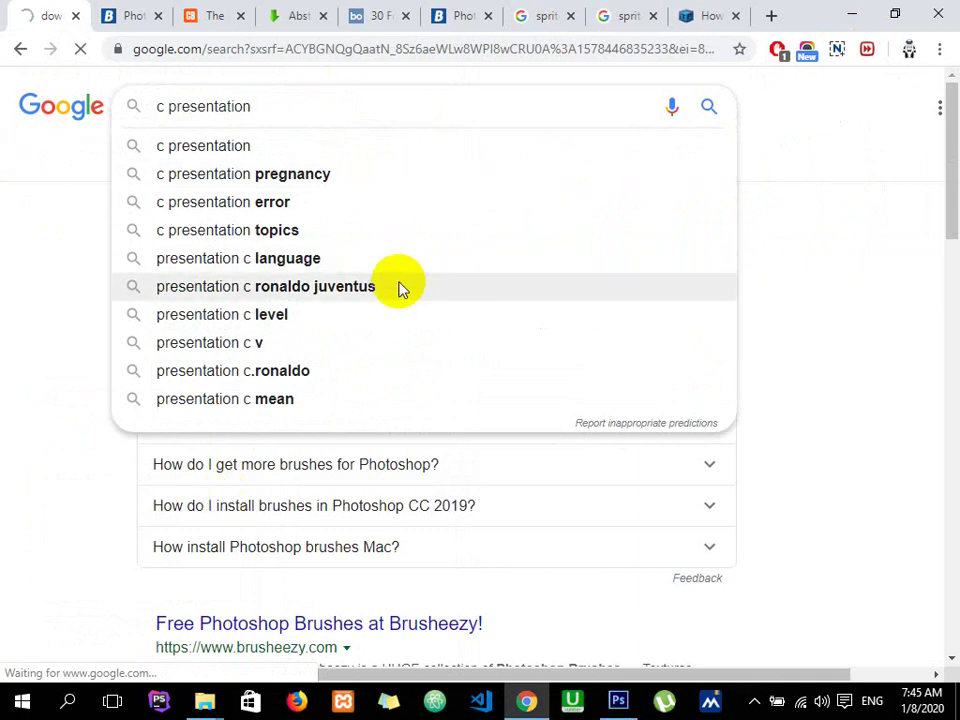
left_click(378, 250)
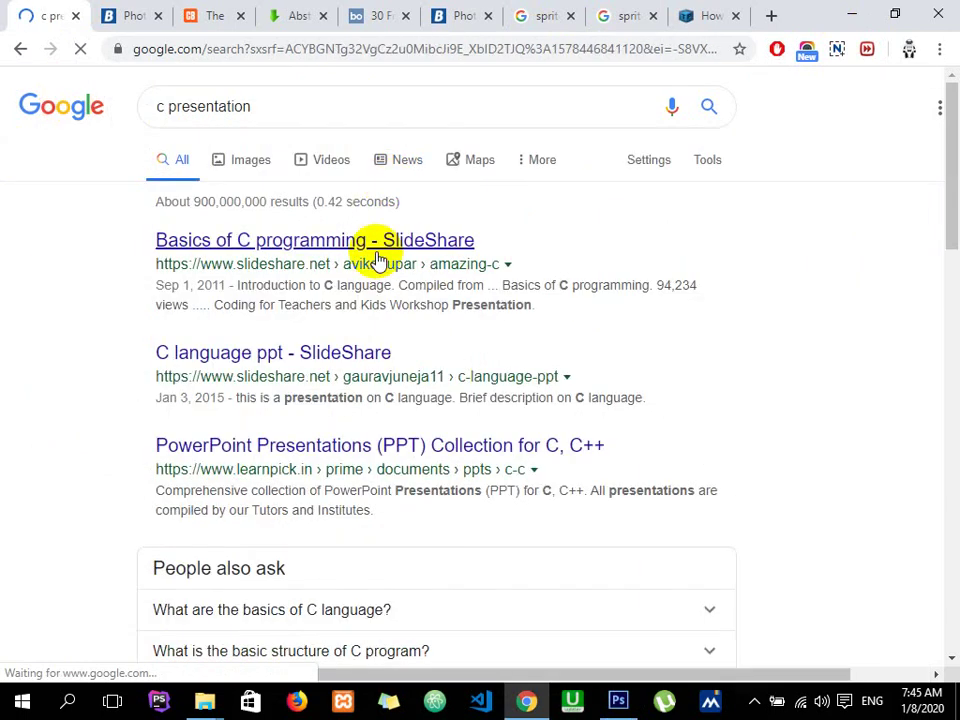
right_click(378, 258)
left_click(390, 266)
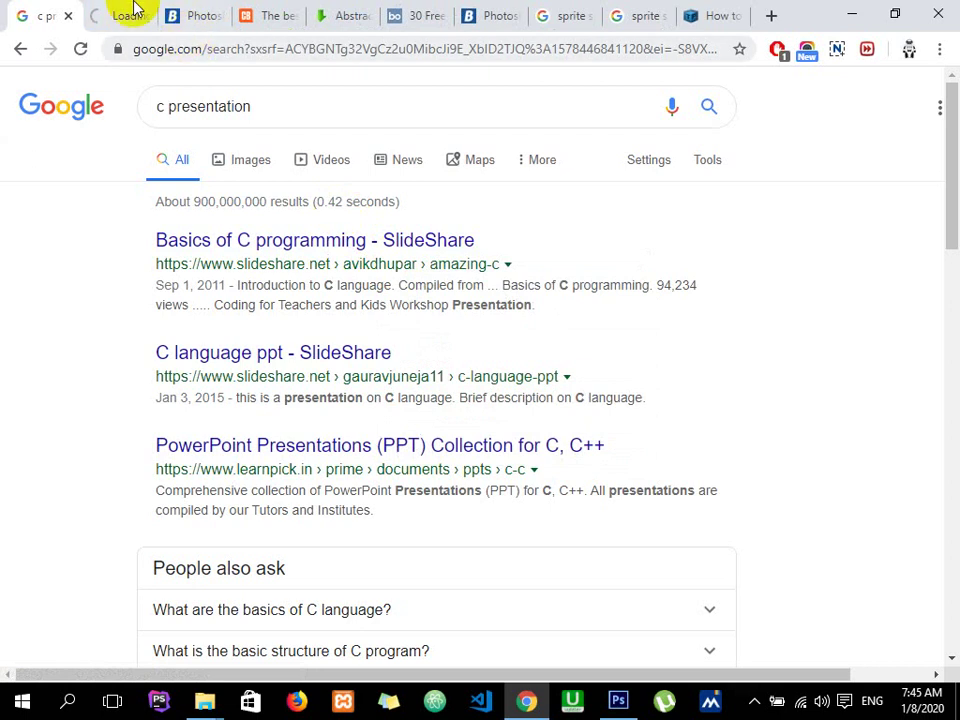
Step: Advance the Basics of C programming deck to slide 3 of 39, then return to the Google tab
left_click(135, 10)
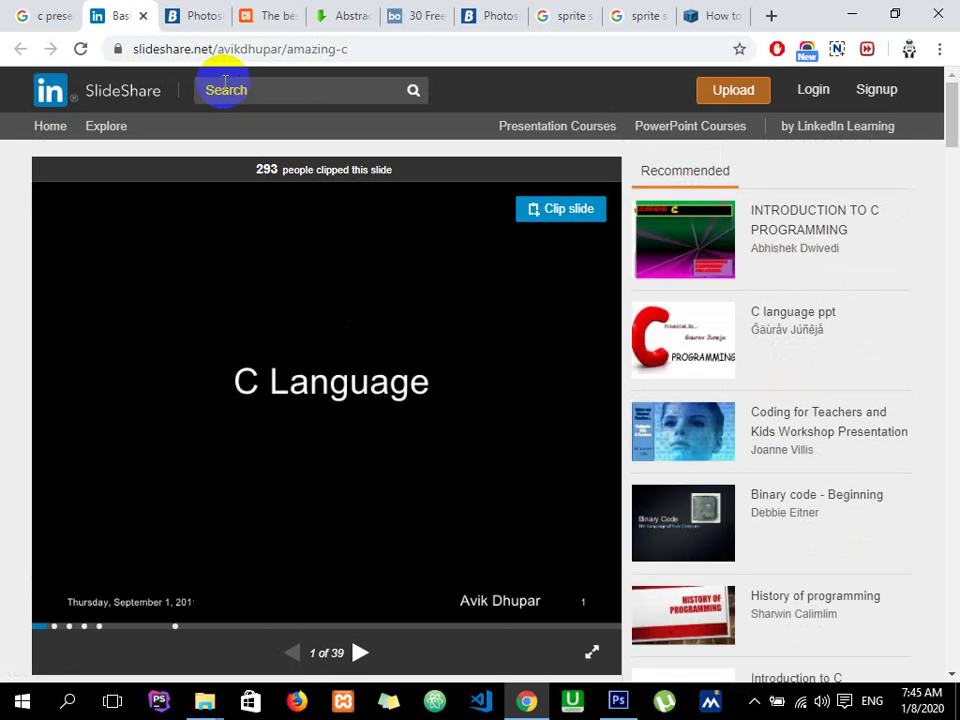
left_click(360, 652)
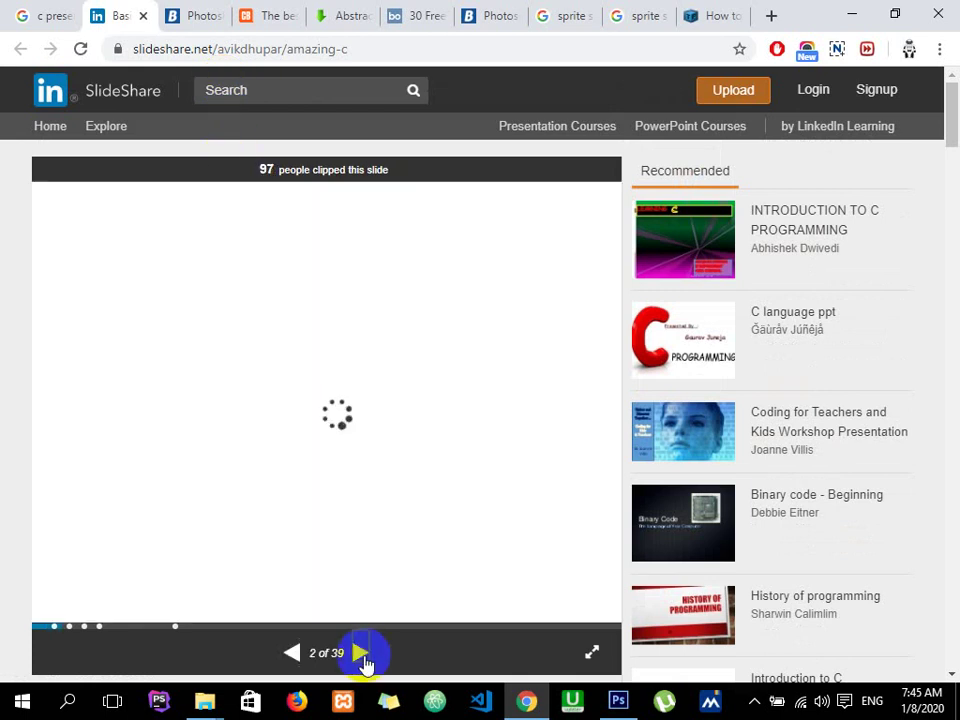
left_click(360, 652)
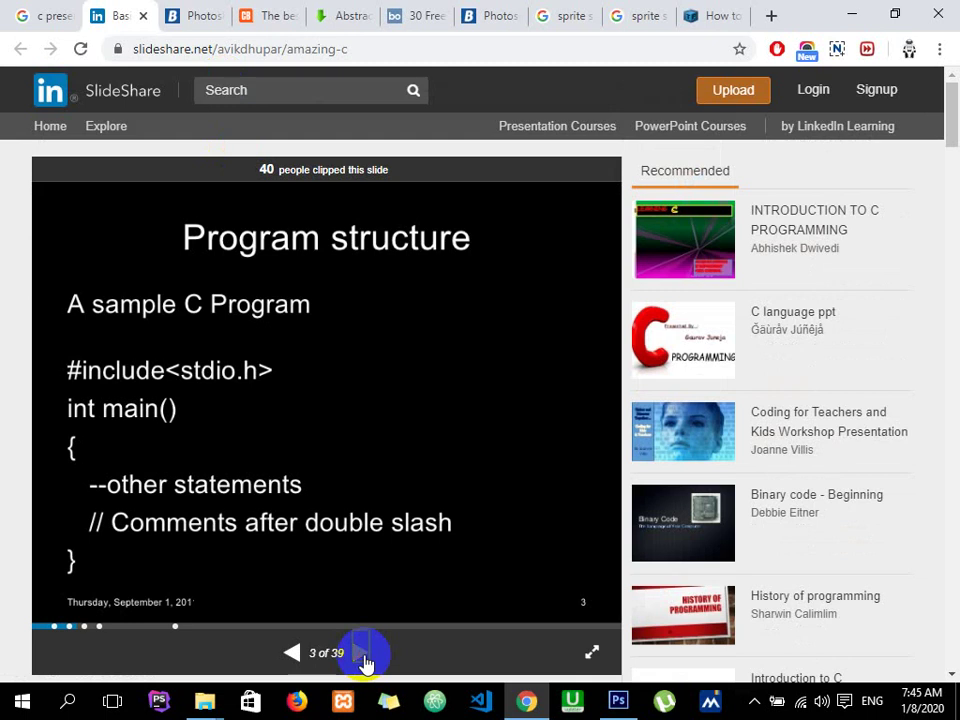
left_click(364, 652)
left_click(25, 15)
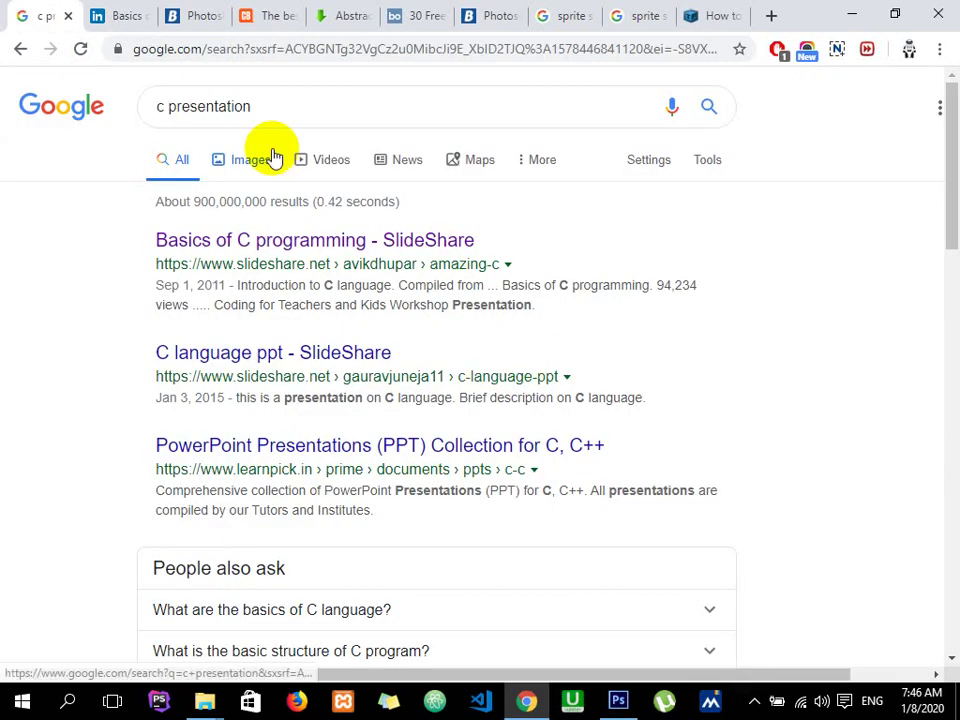
Step: Change the query to 'c notes pdf' and run the search
double_click(234, 108)
type("notes do")
key("BackSpace")
key("BackSpace")
type("df")
key("Return")
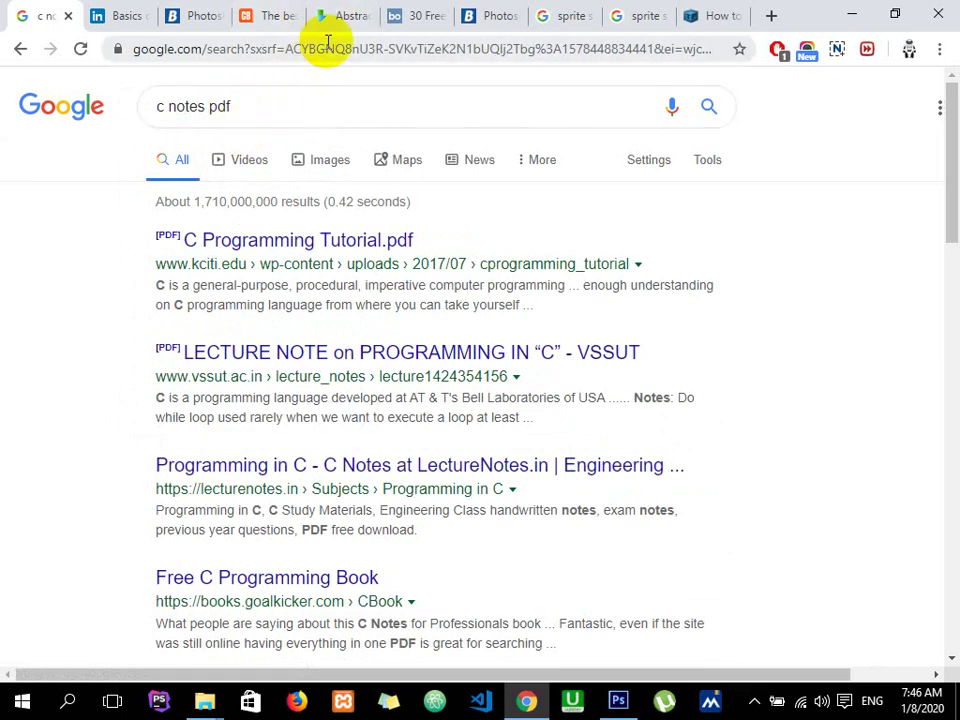
Step: Search for 'c tutorial' and right-click the C Tutorial - Tutorialspoint result
left_click_drag(230, 108, 168, 108)
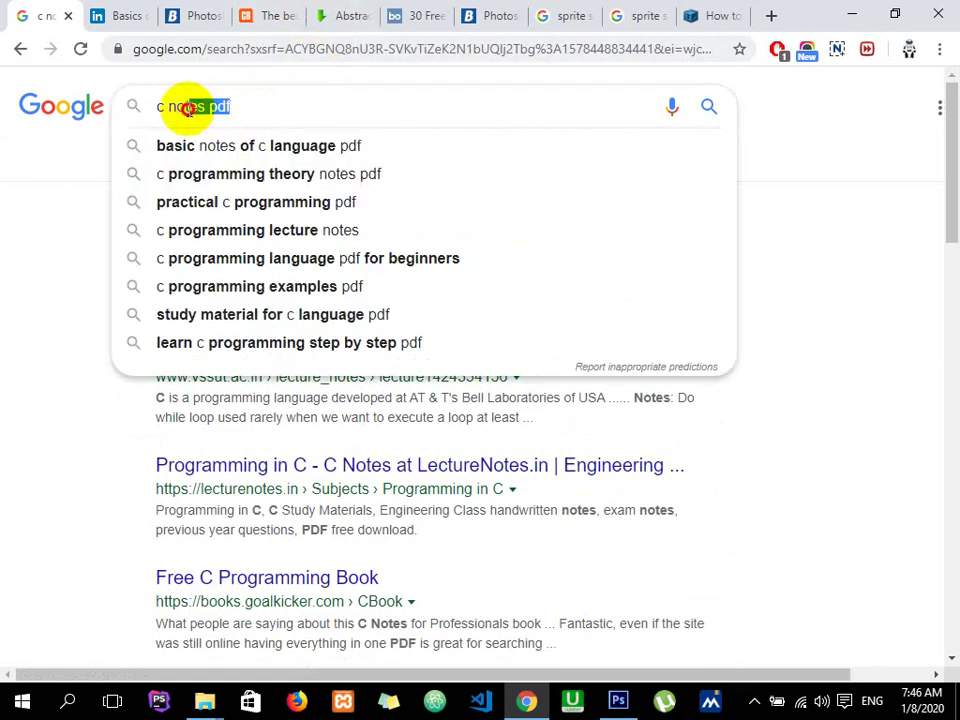
type("tu")
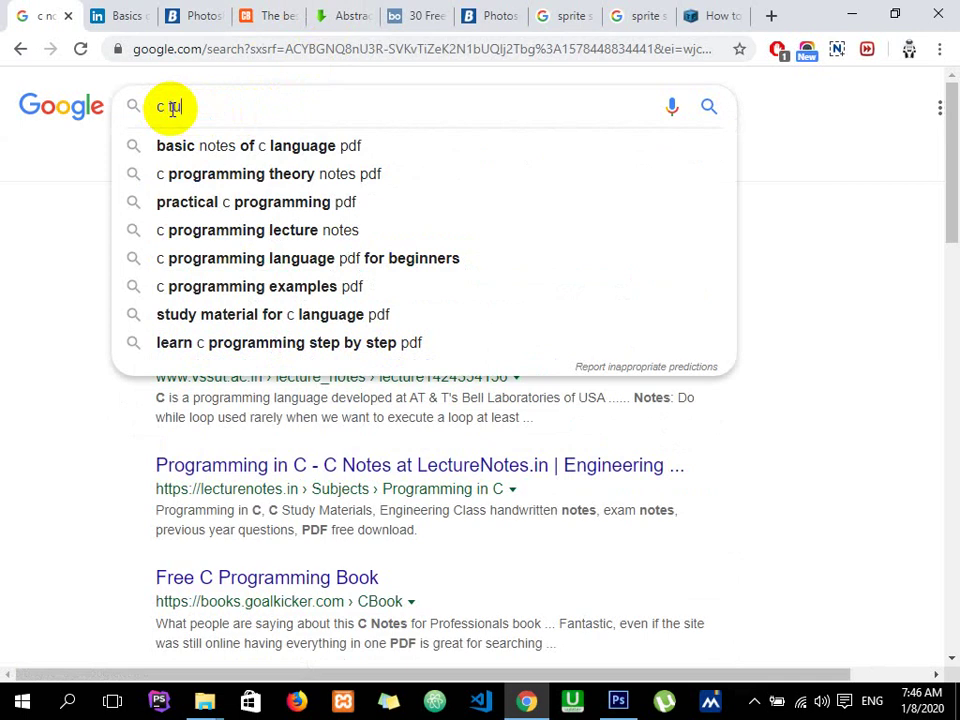
key("BackSpace")
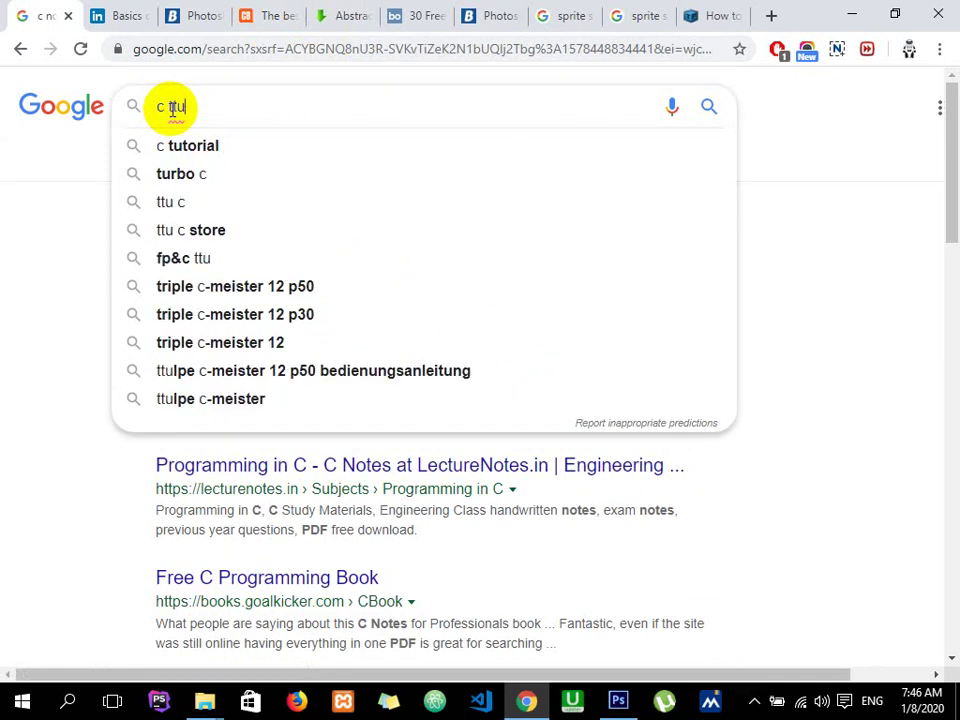
key("Down")
key("Return")
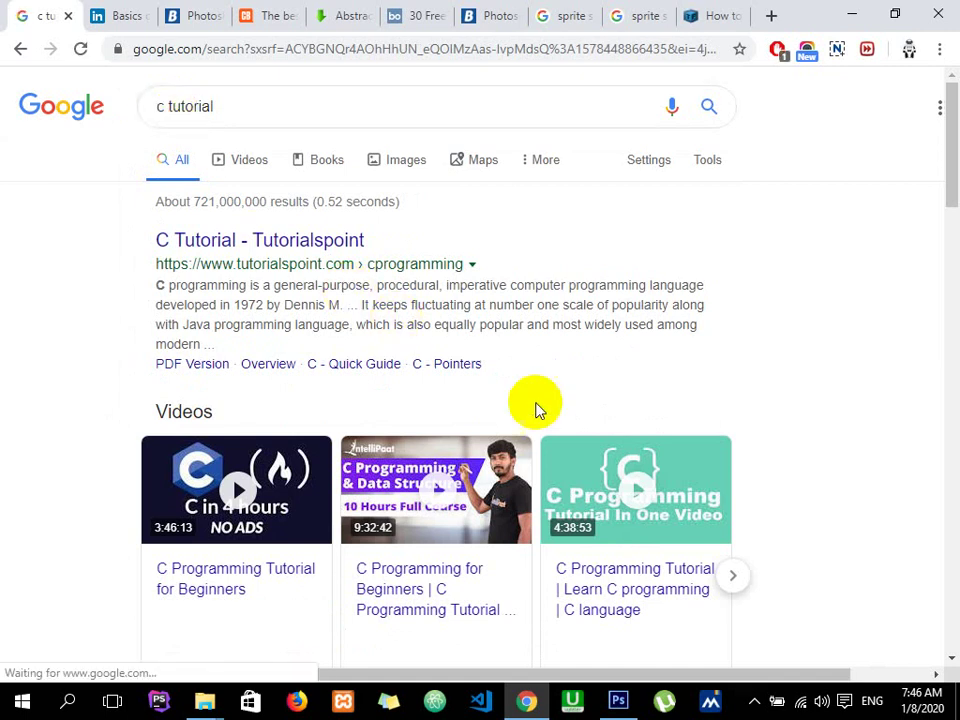
right_click(330, 250)
Step: Open Tutorialspoint's C Tutorial in a new tab and scroll to Applications of C Programming
left_click(355, 262)
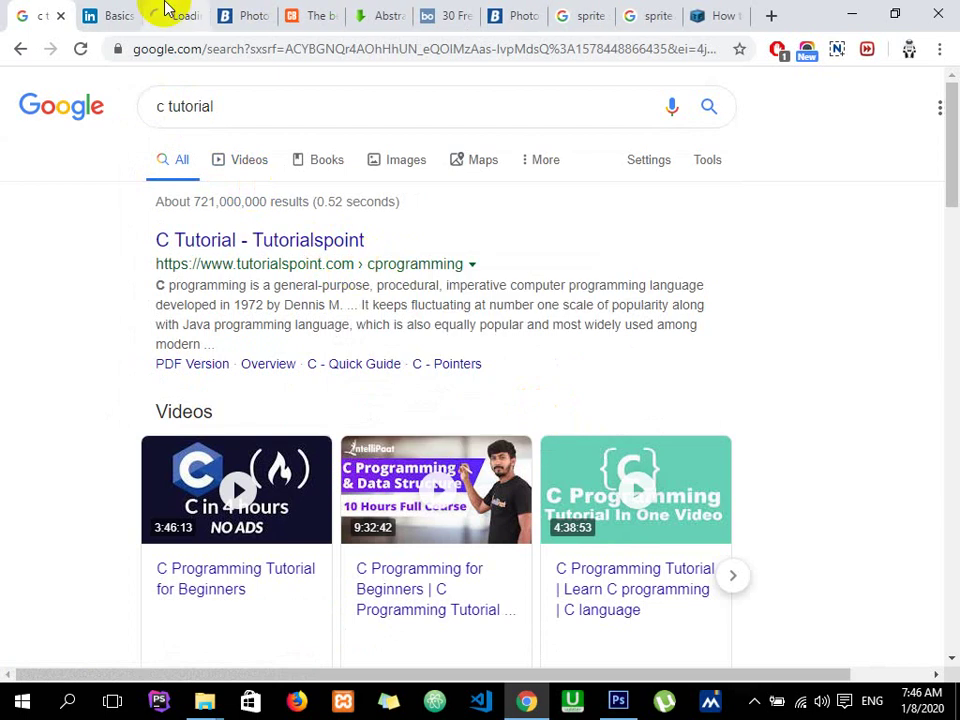
left_click(167, 12)
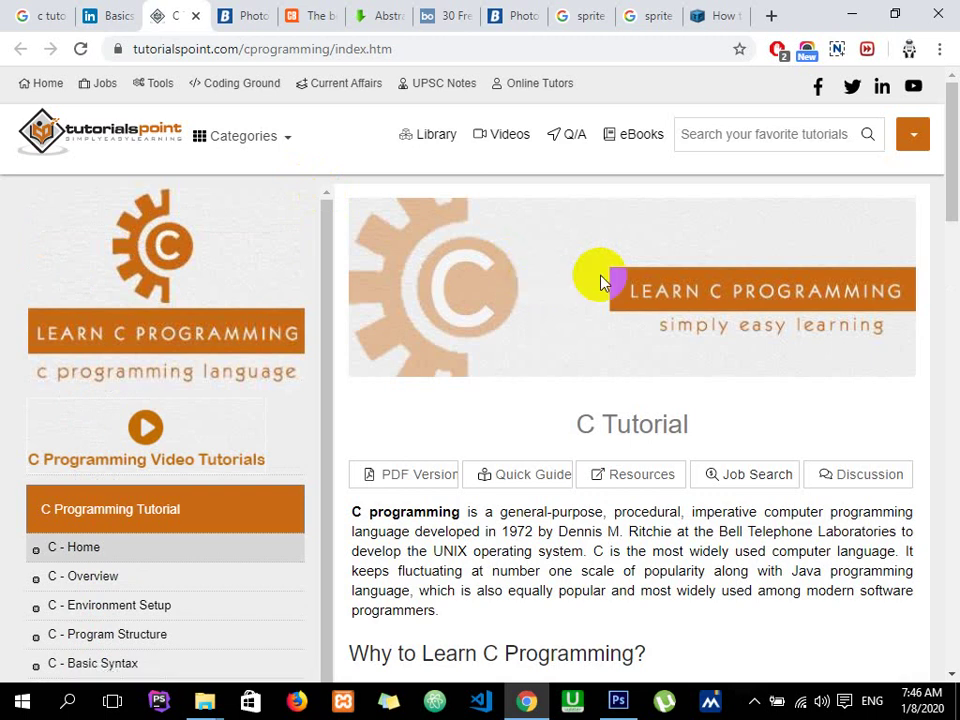
left_click_drag(950, 182, 955, 425)
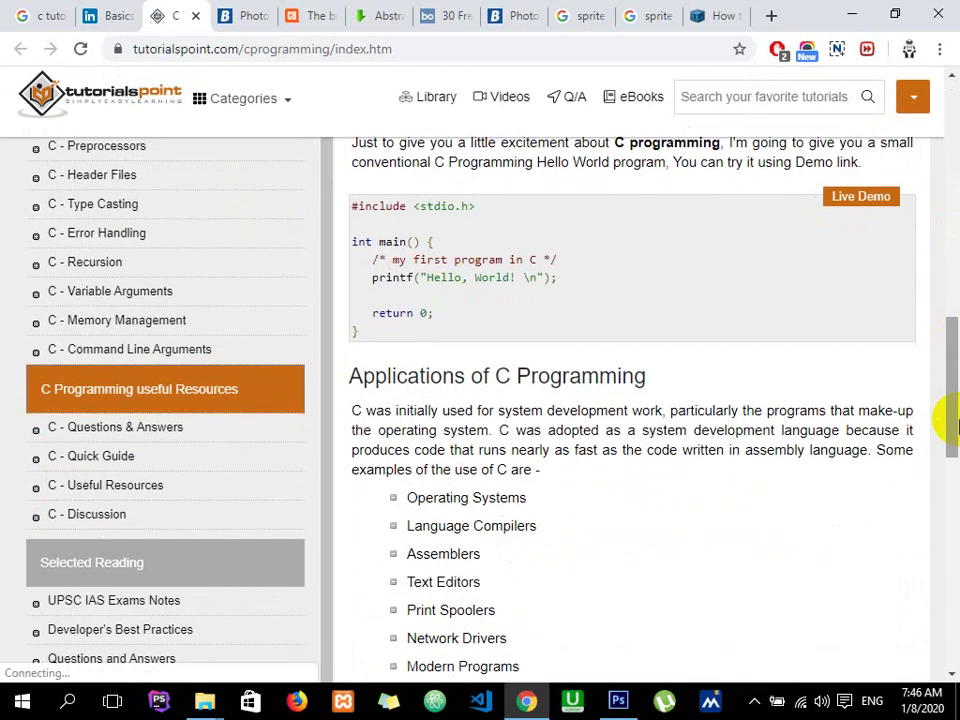